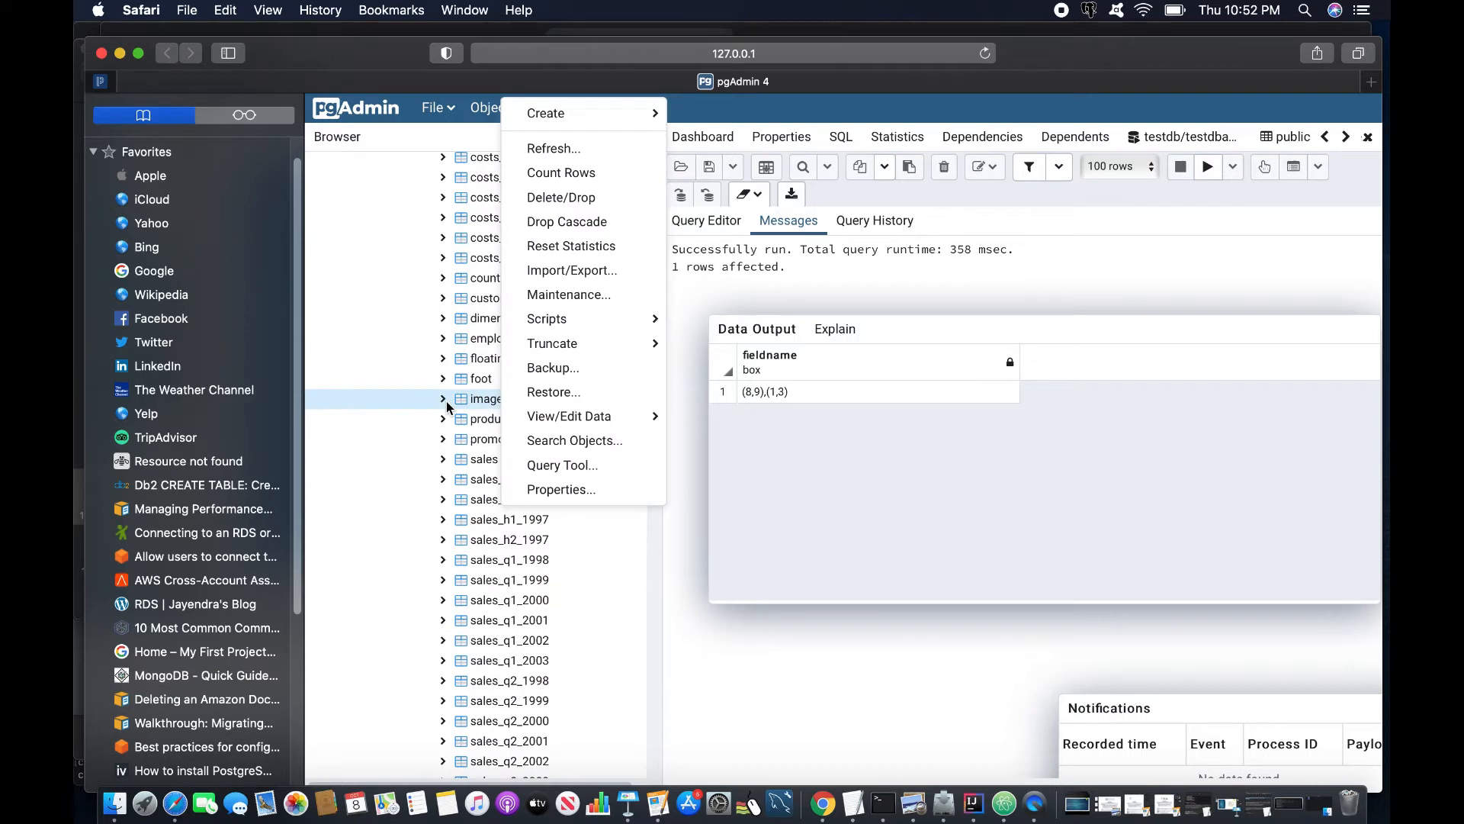
- Switch from the run messages back to the Query Editor showing the SELECT * FROM public.tempbox query
click(700, 221)
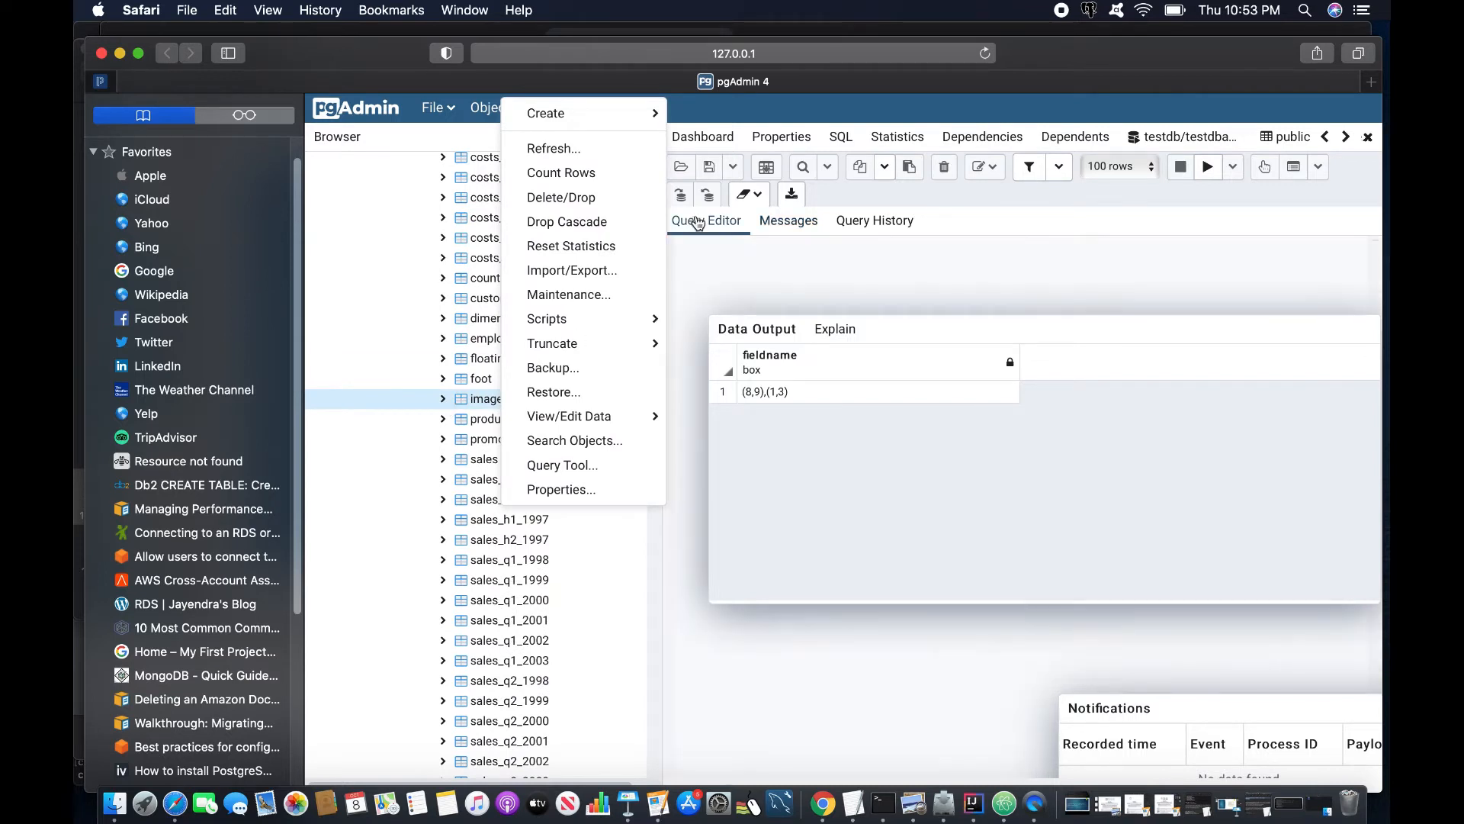
- Show the query tab listing each image's size in MB, then bring Keynote forward
click(1185, 145)
click(1220, 136)
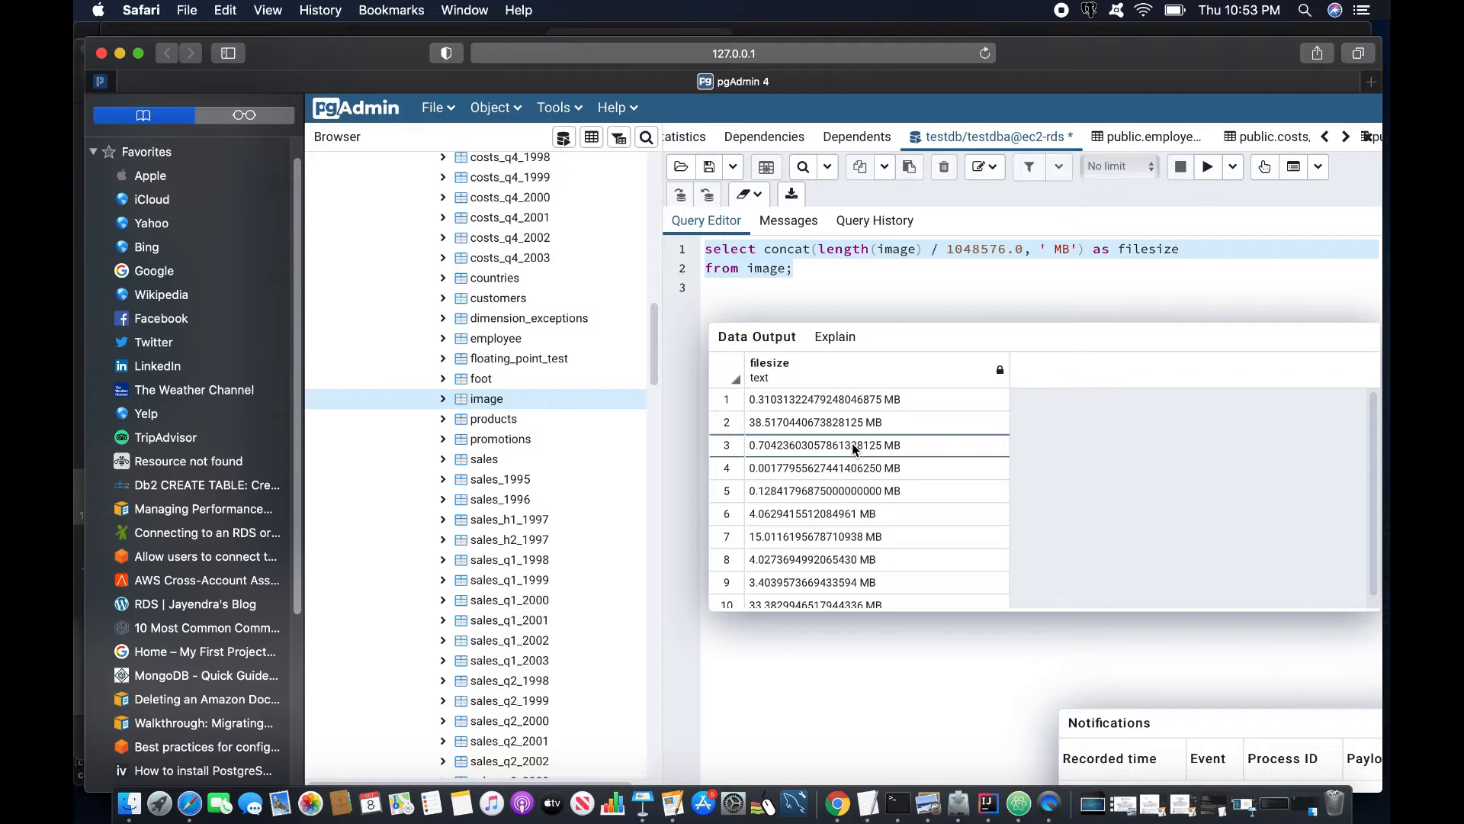
scroll(853, 443, down, 1)
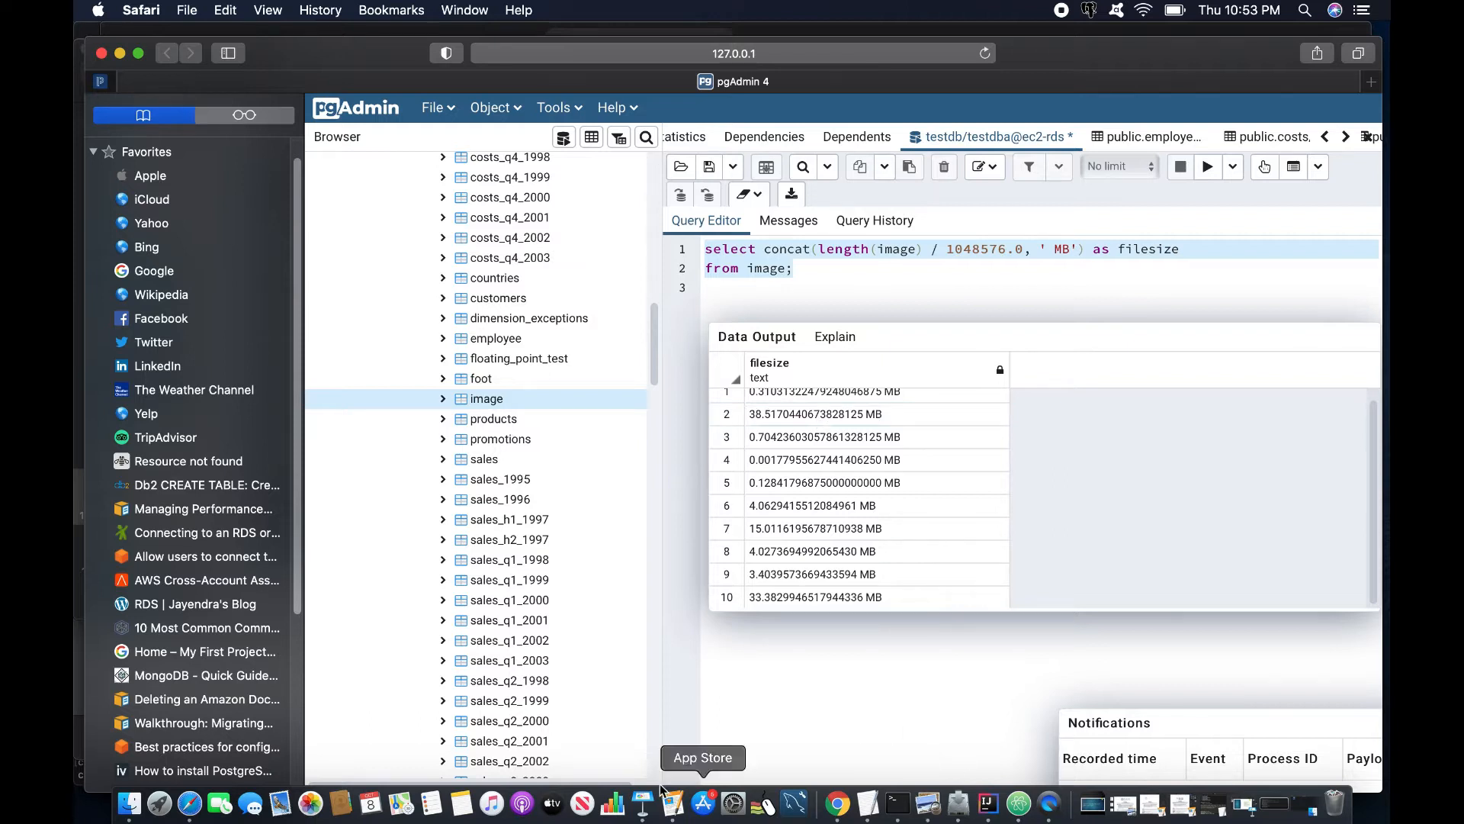
click(643, 802)
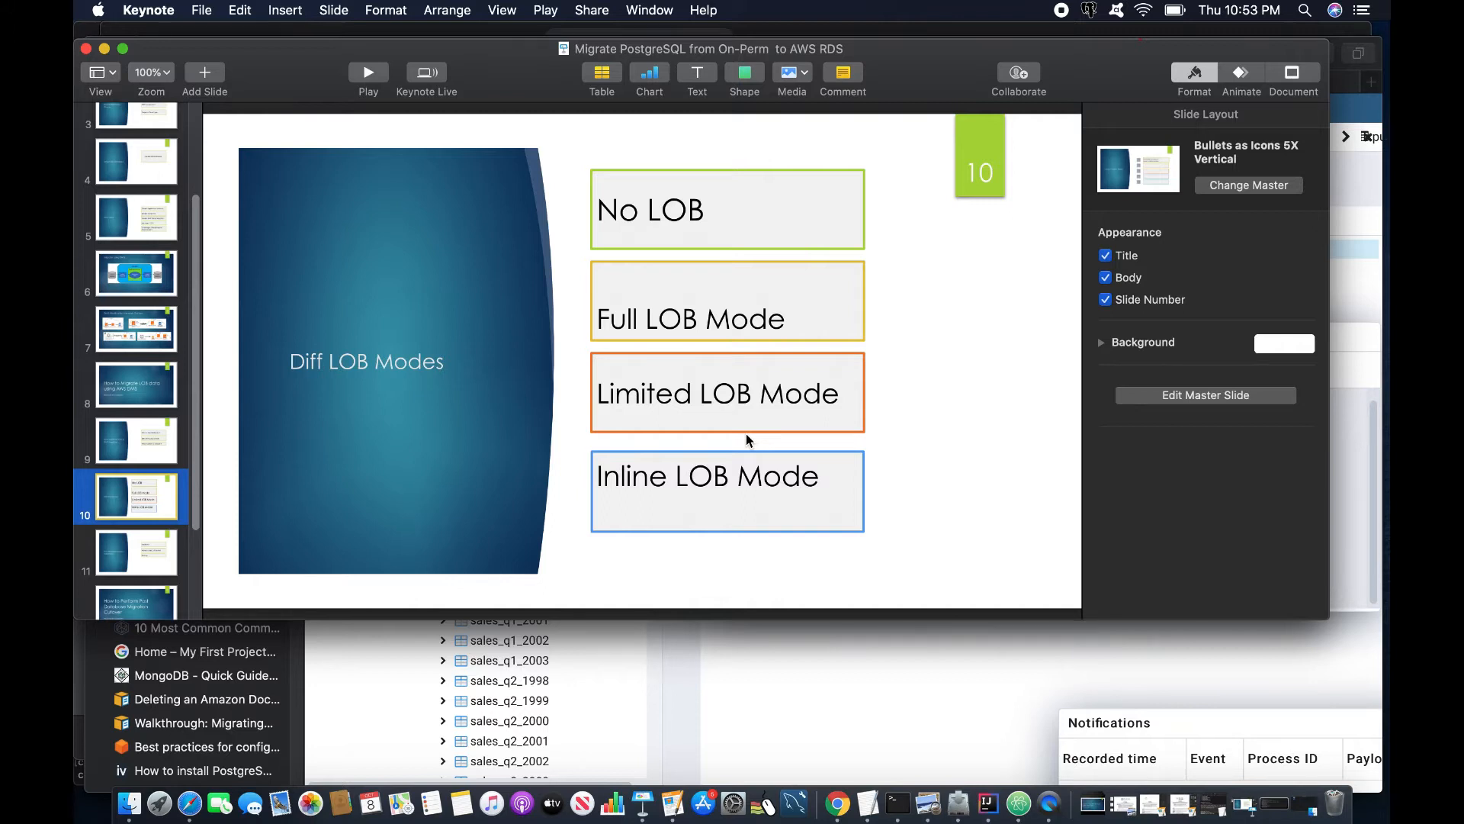
- Leave the Diff LOB Modes slide and return to pgAdmin in Safari
click(190, 804)
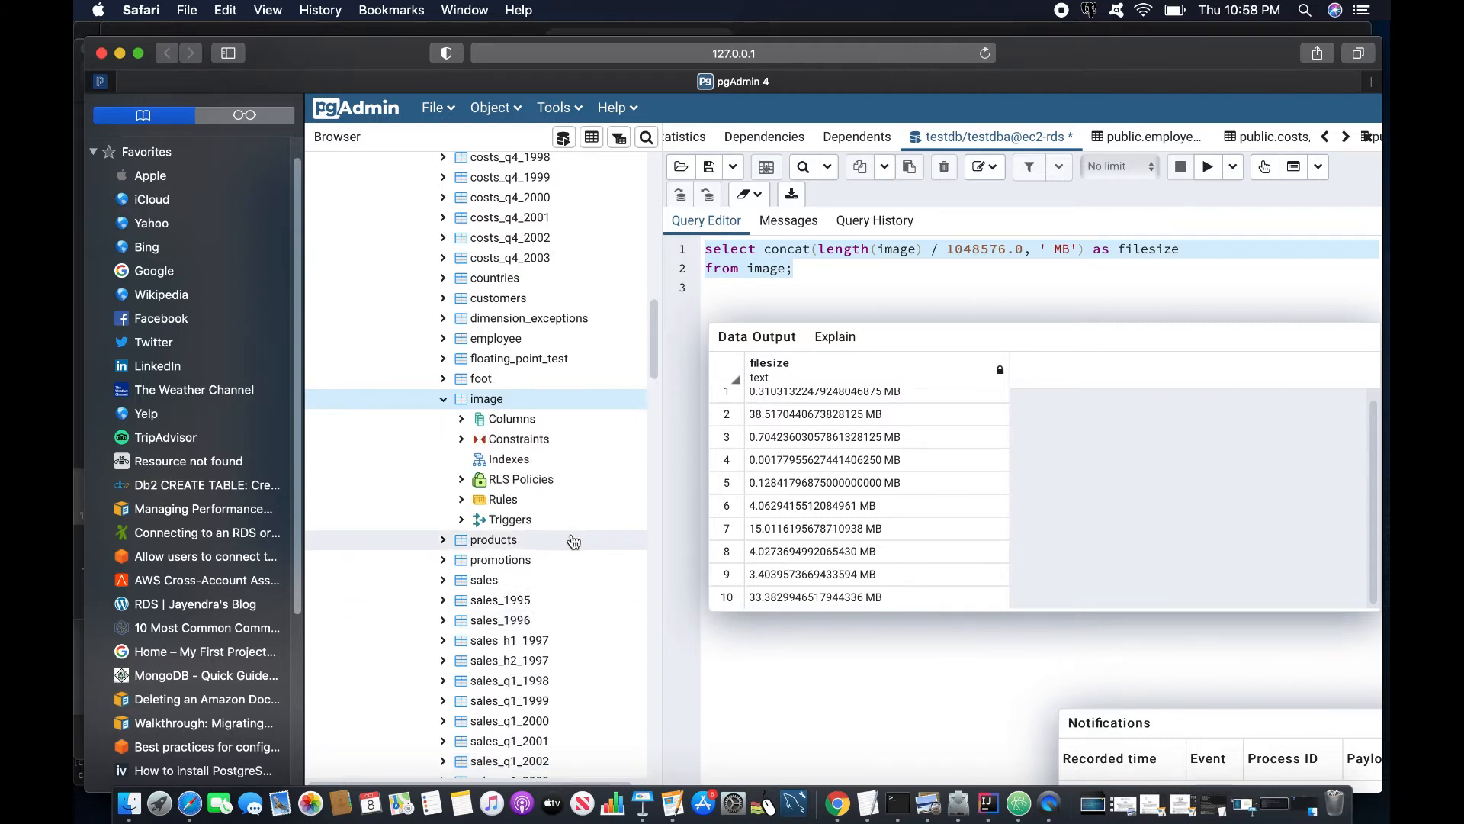
- Check the image table's columns (image_name varchar(255), image bytea) and constraints, then return to Keynote
right_click(474, 404)
click(528, 489)
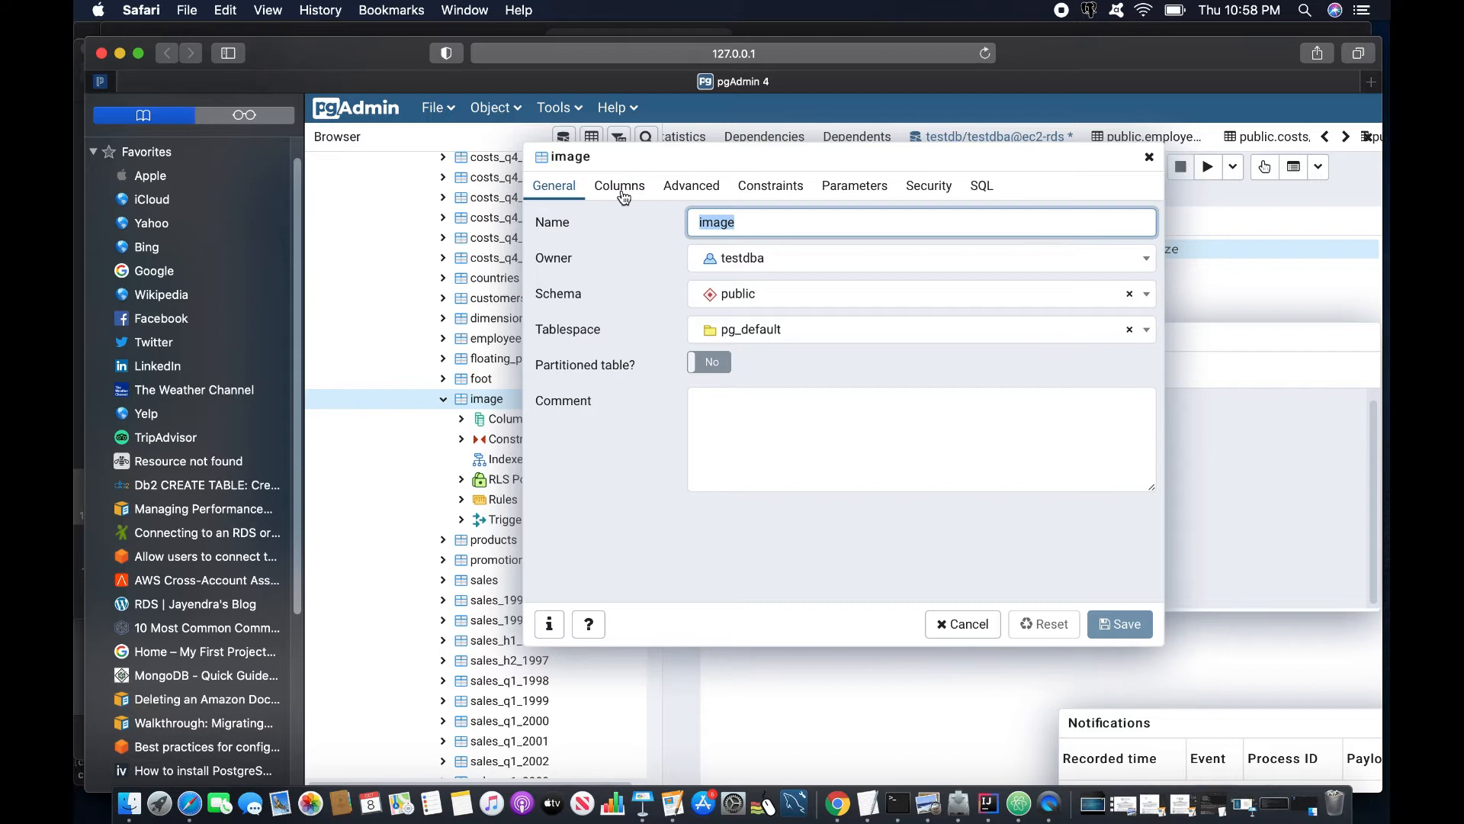
click(624, 191)
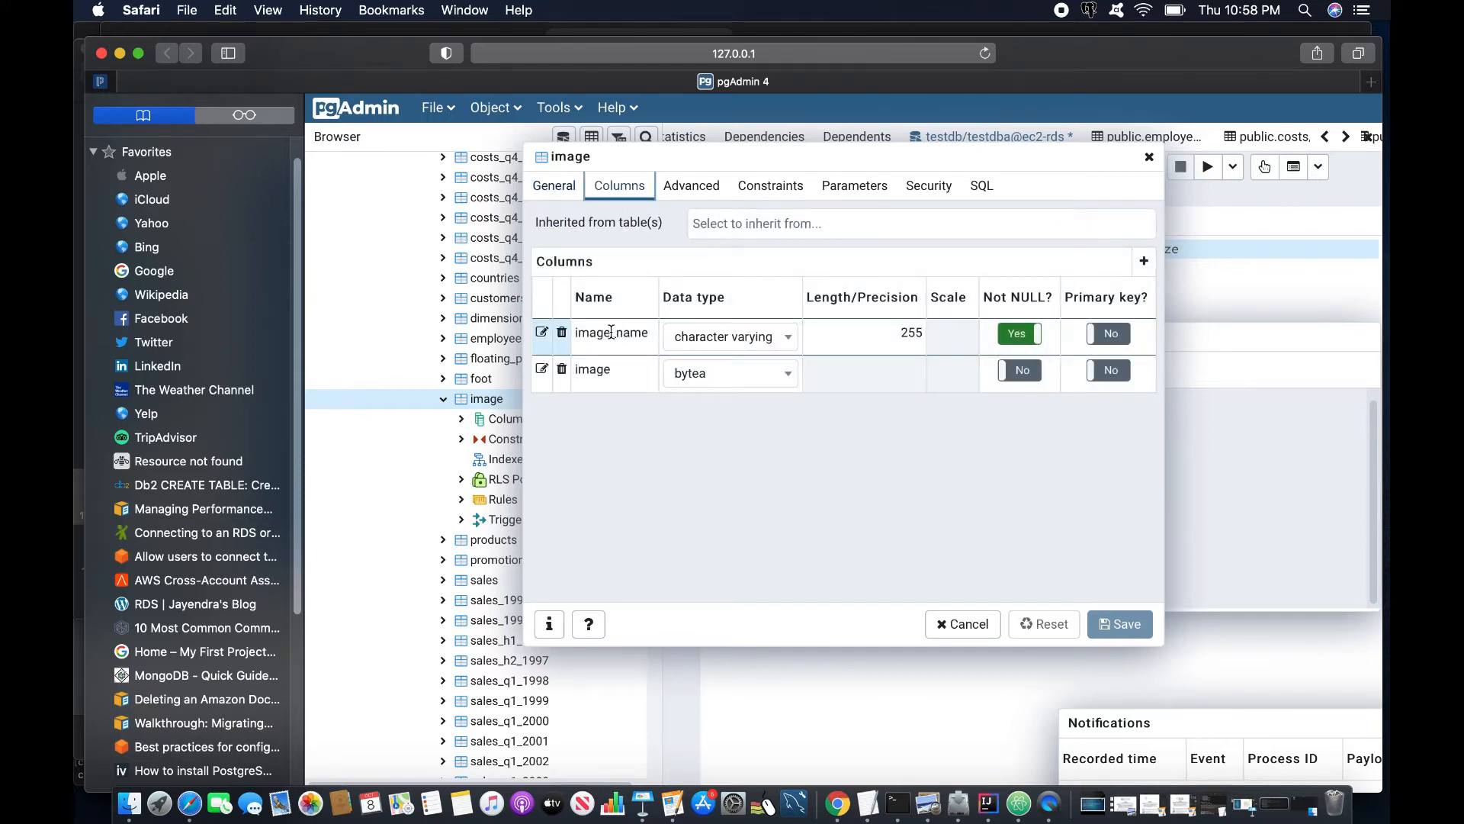
click(641, 376)
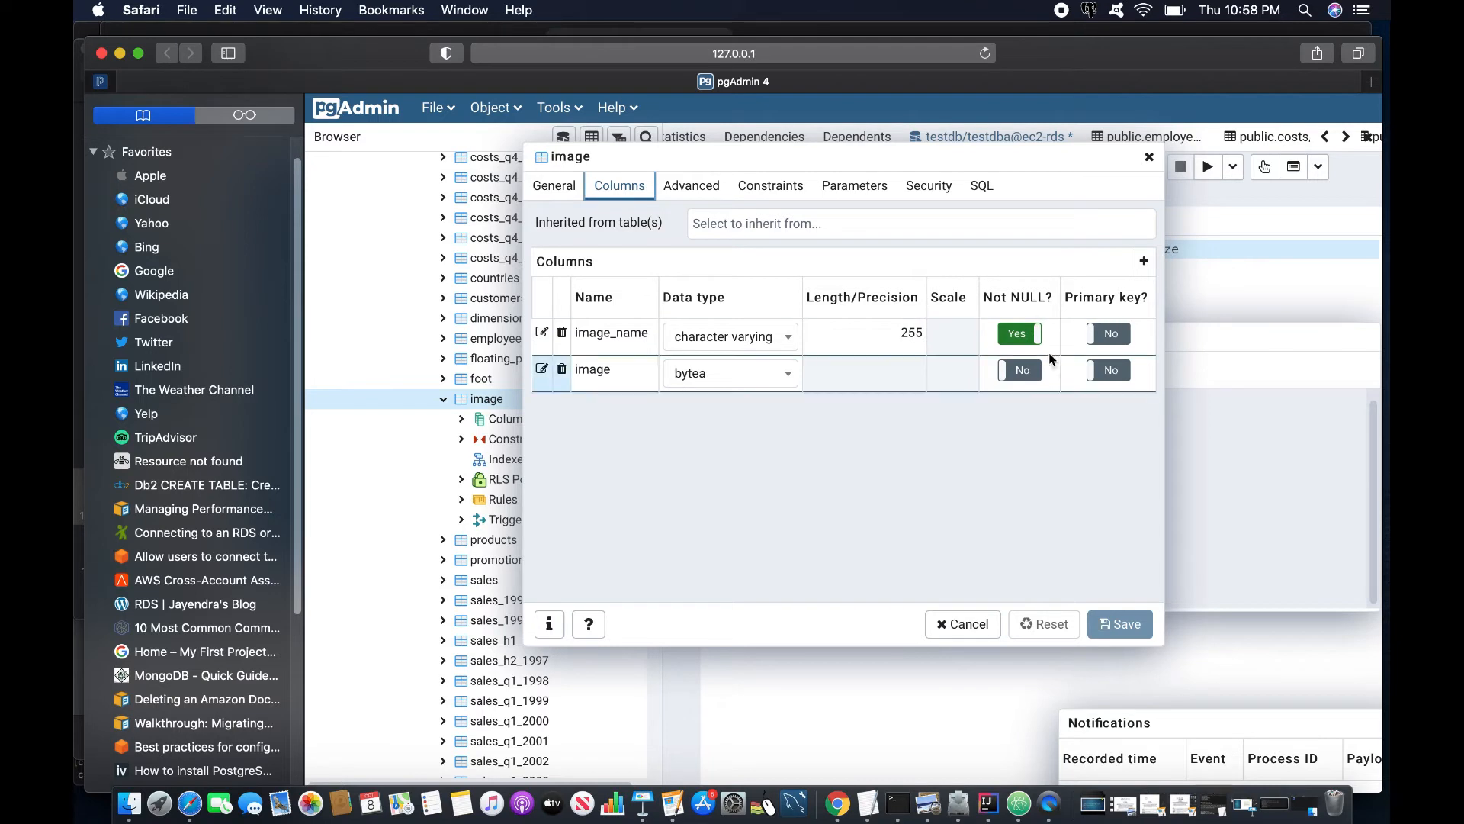
click(758, 190)
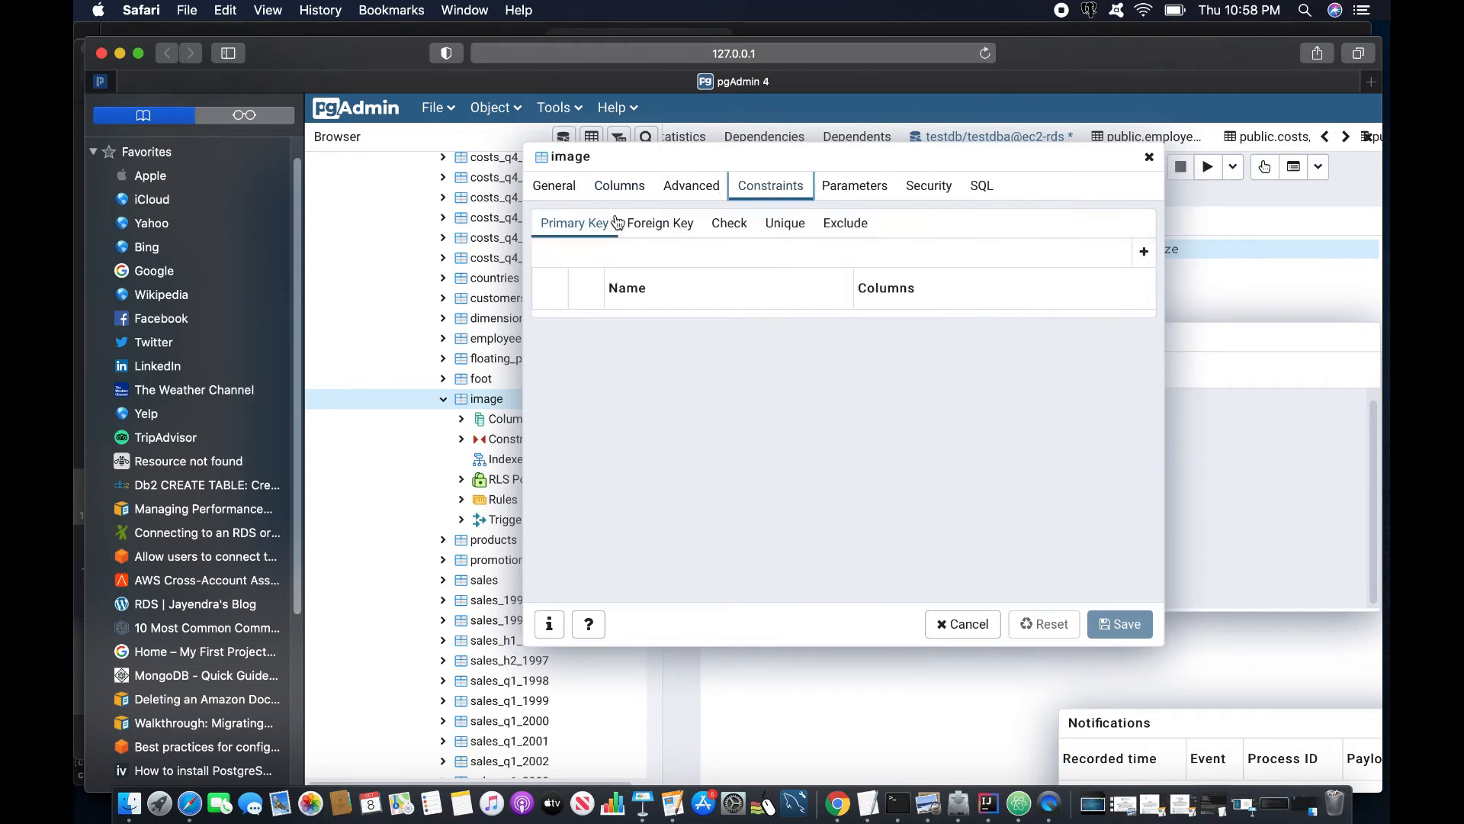
click(1150, 157)
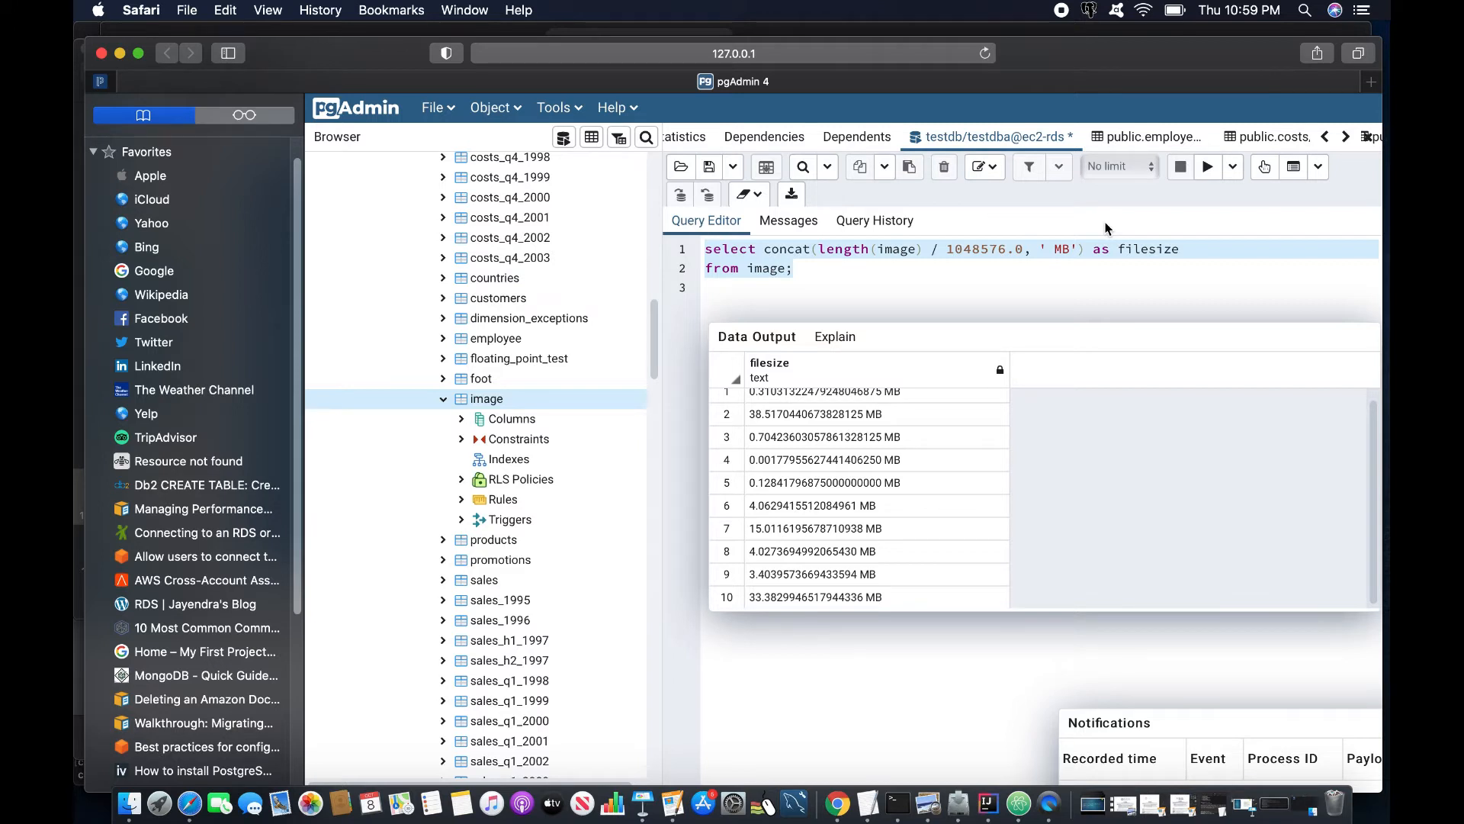
click(643, 803)
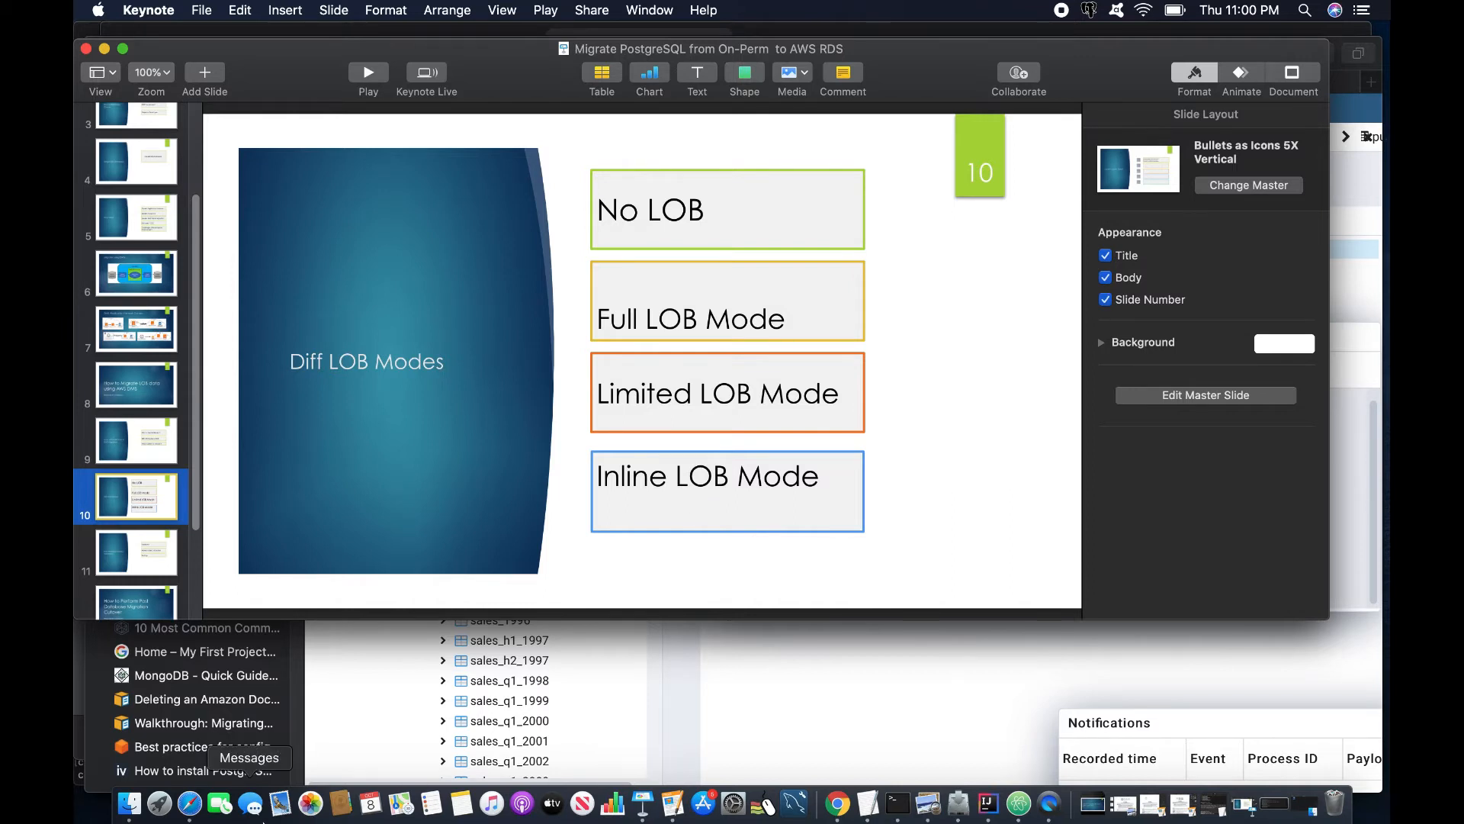
- Return from the LOB modes slide to pgAdmin's image file size results
click(189, 803)
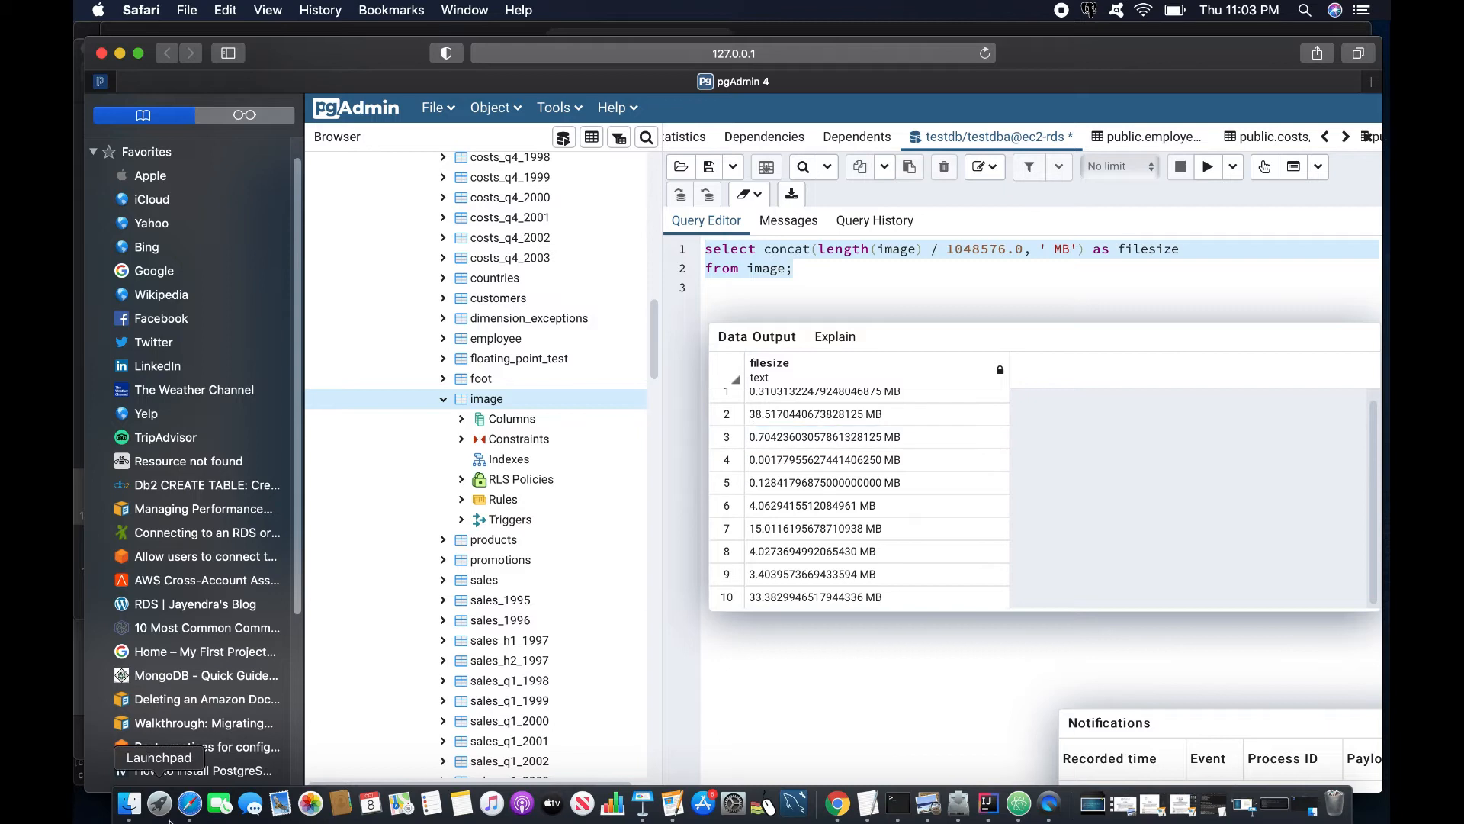
- Start a new DMS task named task2-lobfull with its replication instance, source-ec2 source and target endpoint
click(837, 803)
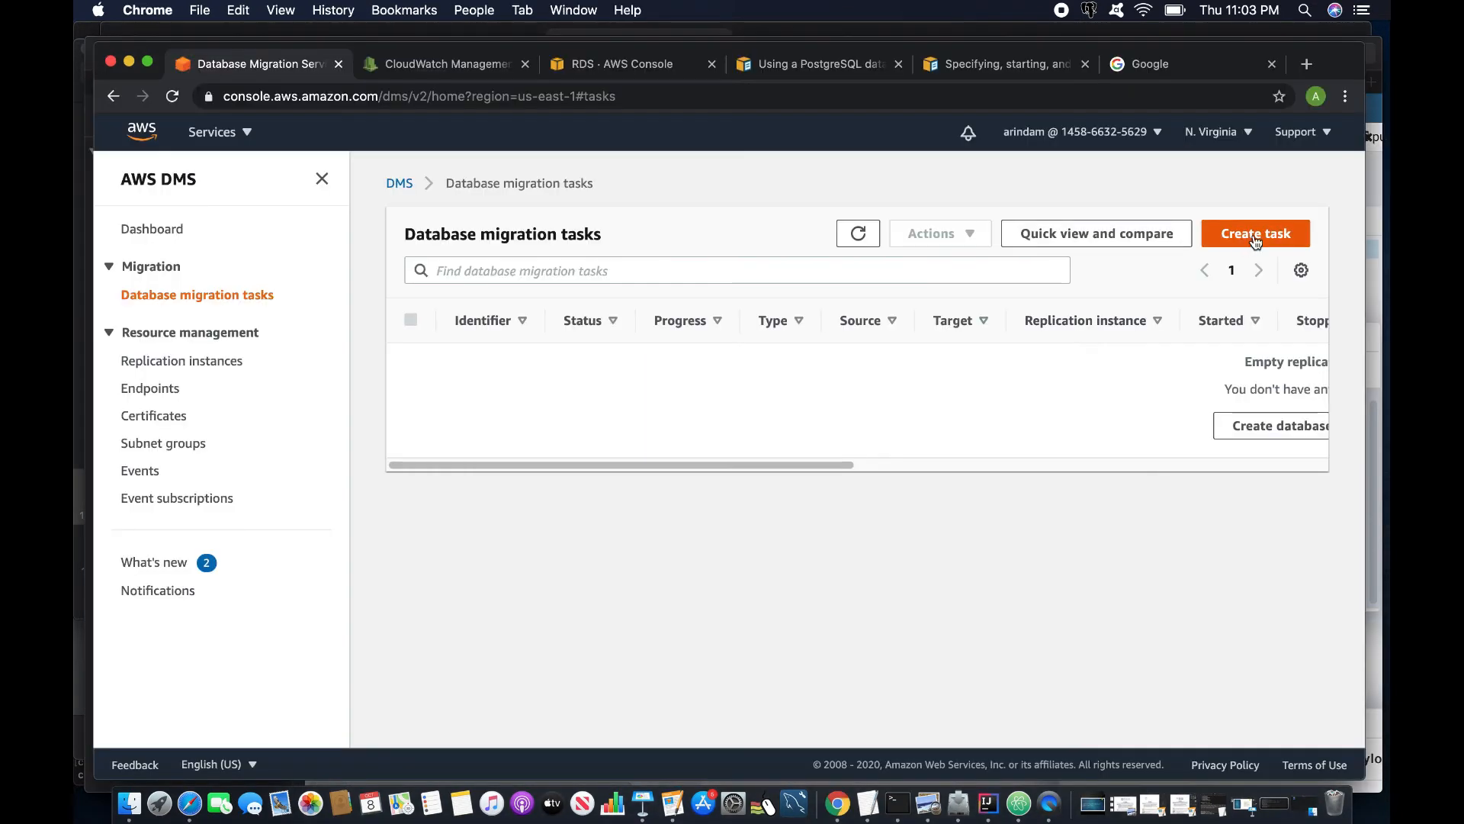
click(1256, 236)
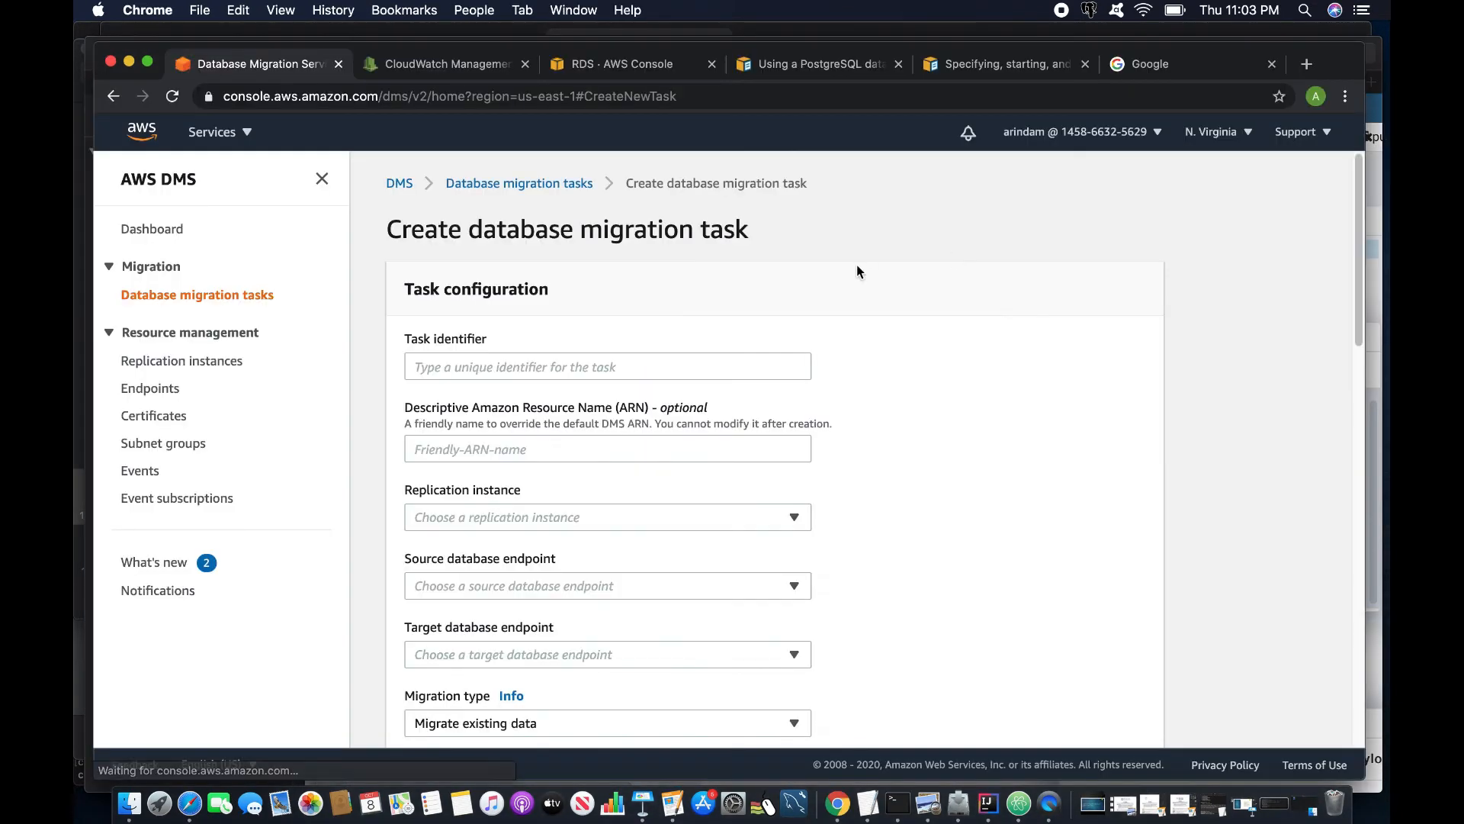
click(582, 365)
text(task2-lobfull)
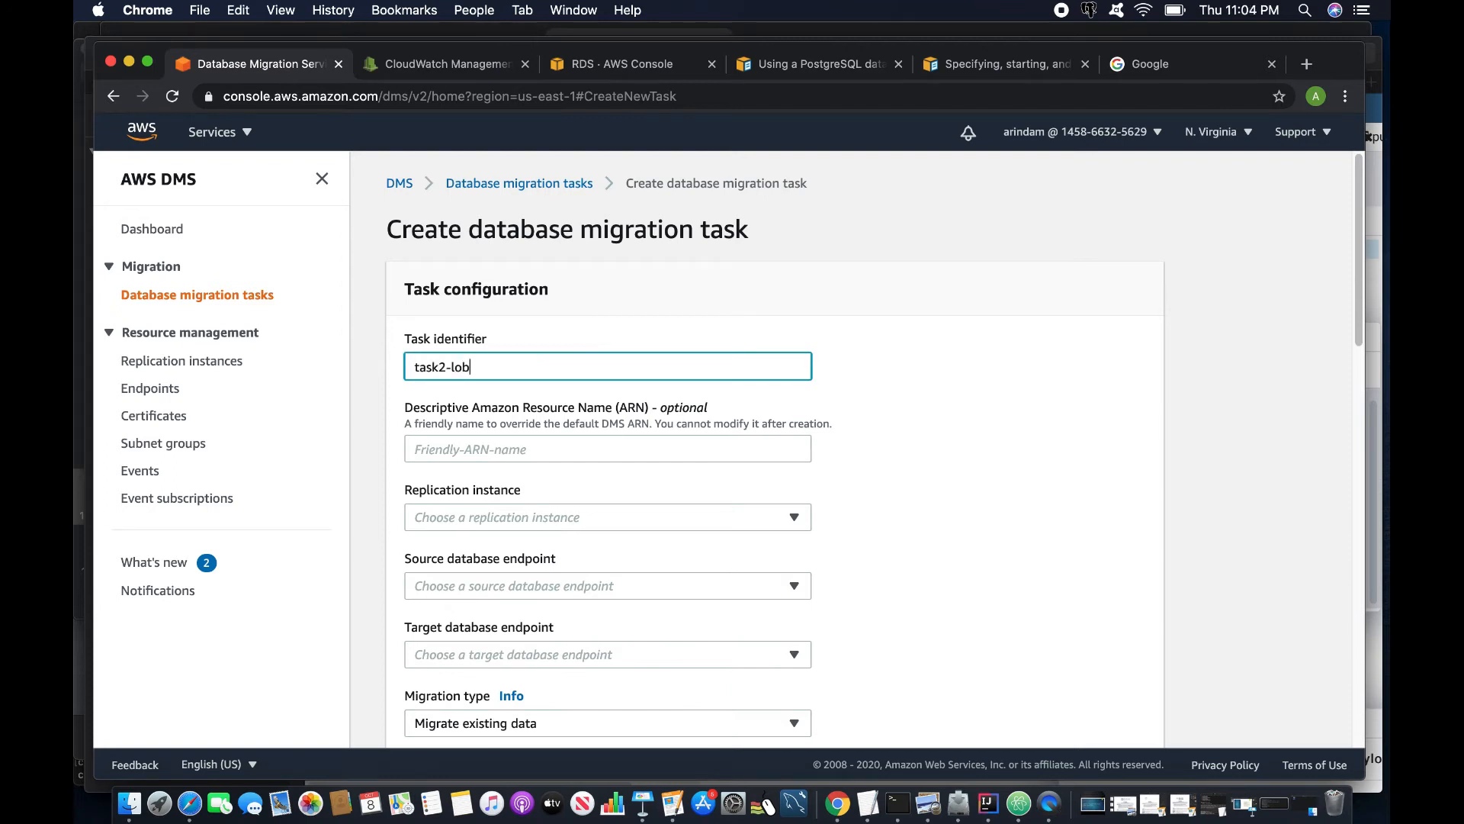
click(537, 518)
click(505, 549)
click(492, 589)
click(480, 618)
scroll(467, 565, down, 2)
click(463, 509)
click(469, 536)
- Choose Full LOB mode and keep the LOB chunk size at 64 KB
scroll(478, 552, down, 5)
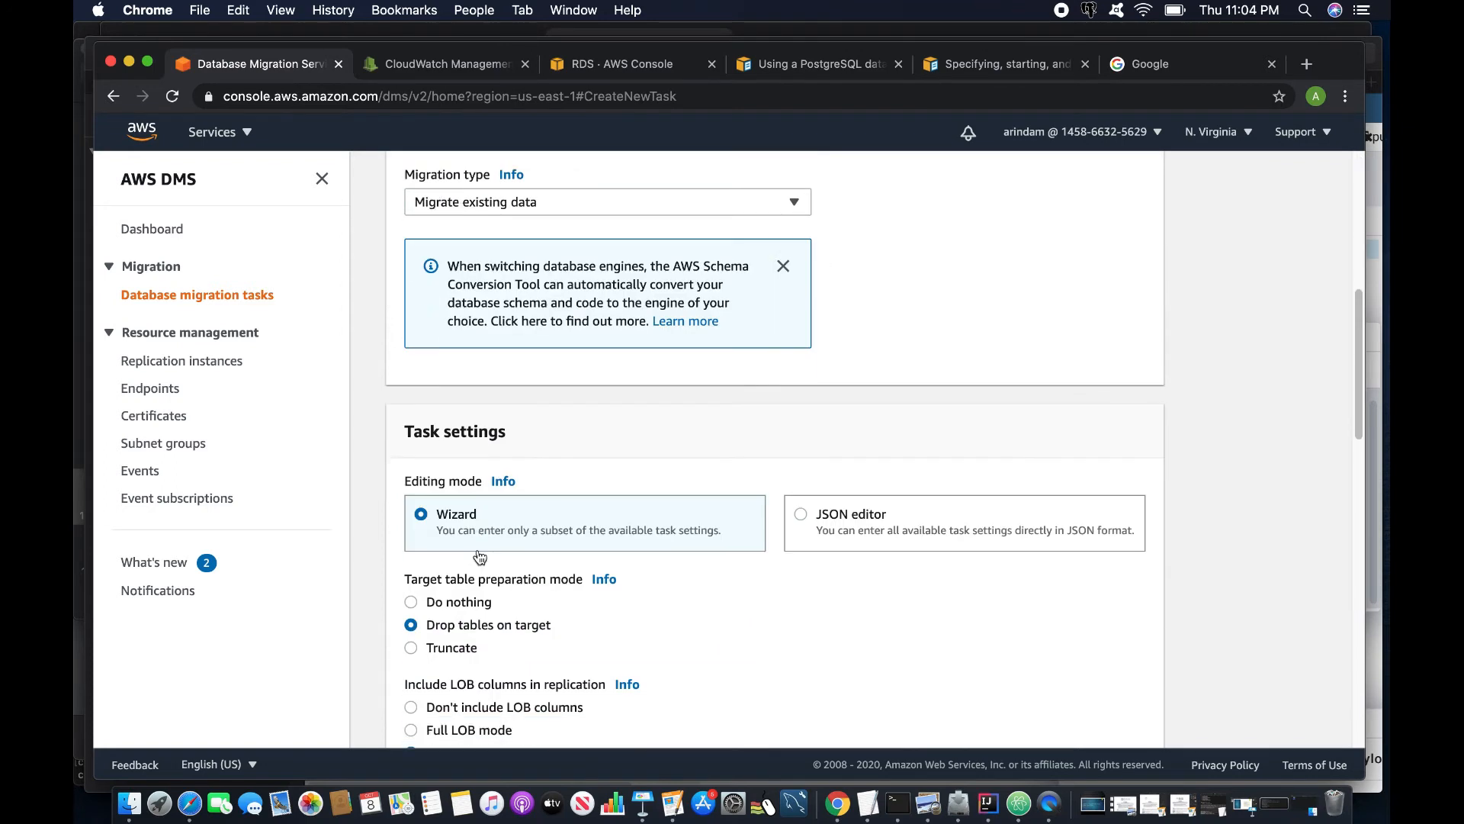
scroll(552, 401, down, 3)
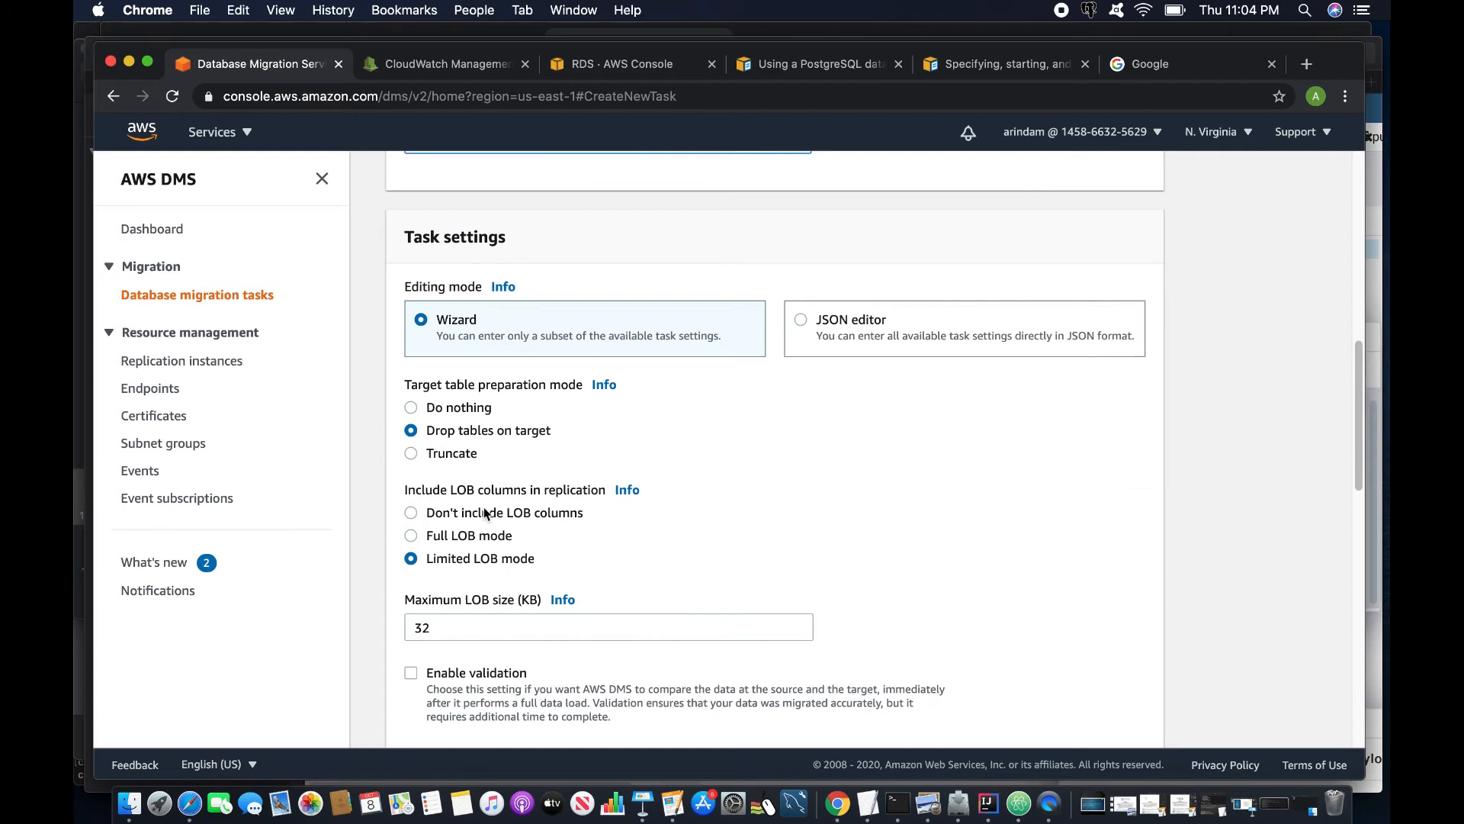
click(411, 537)
scroll(444, 557, down, 3)
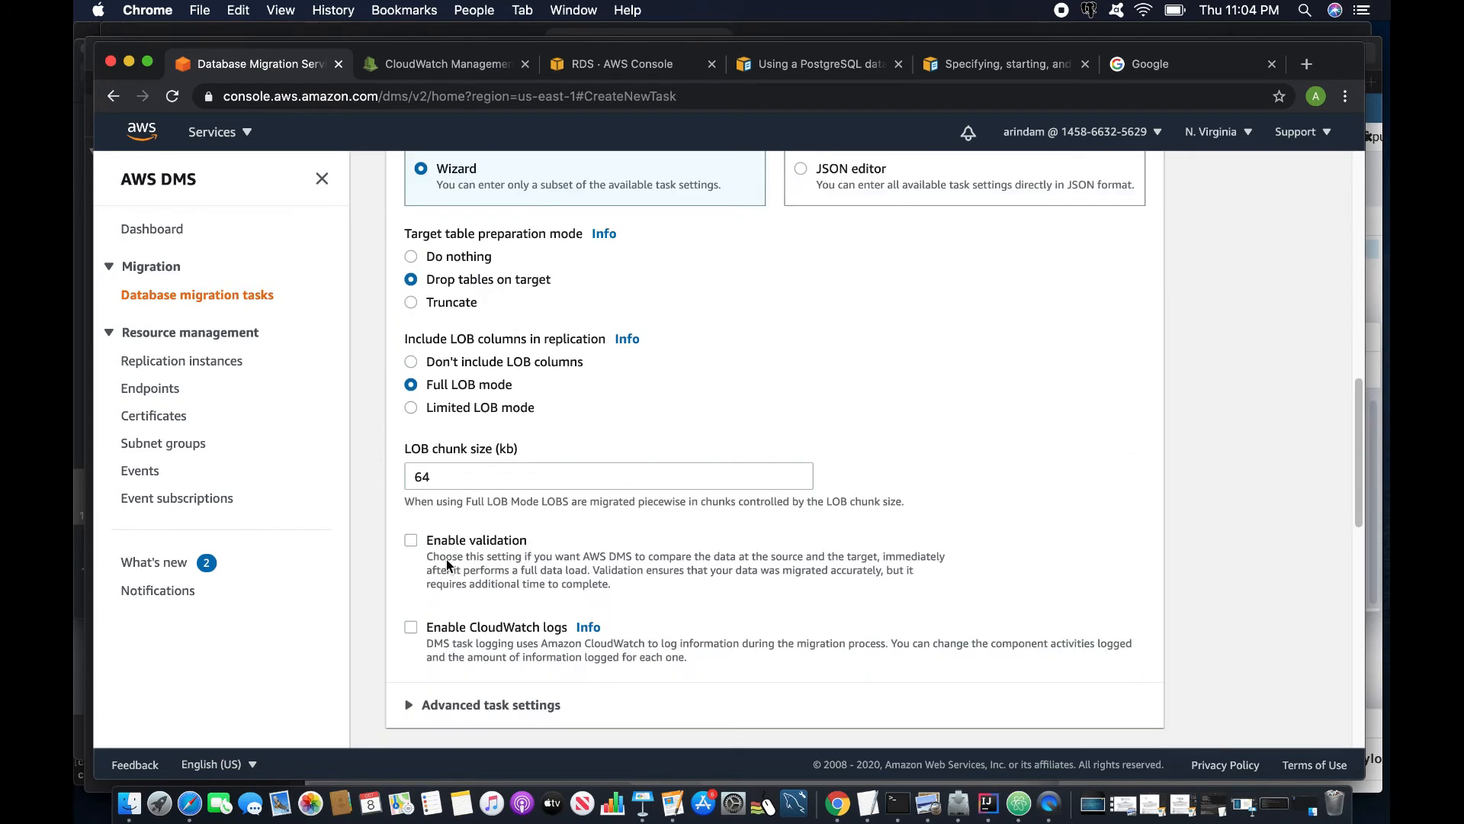
double_click(466, 442)
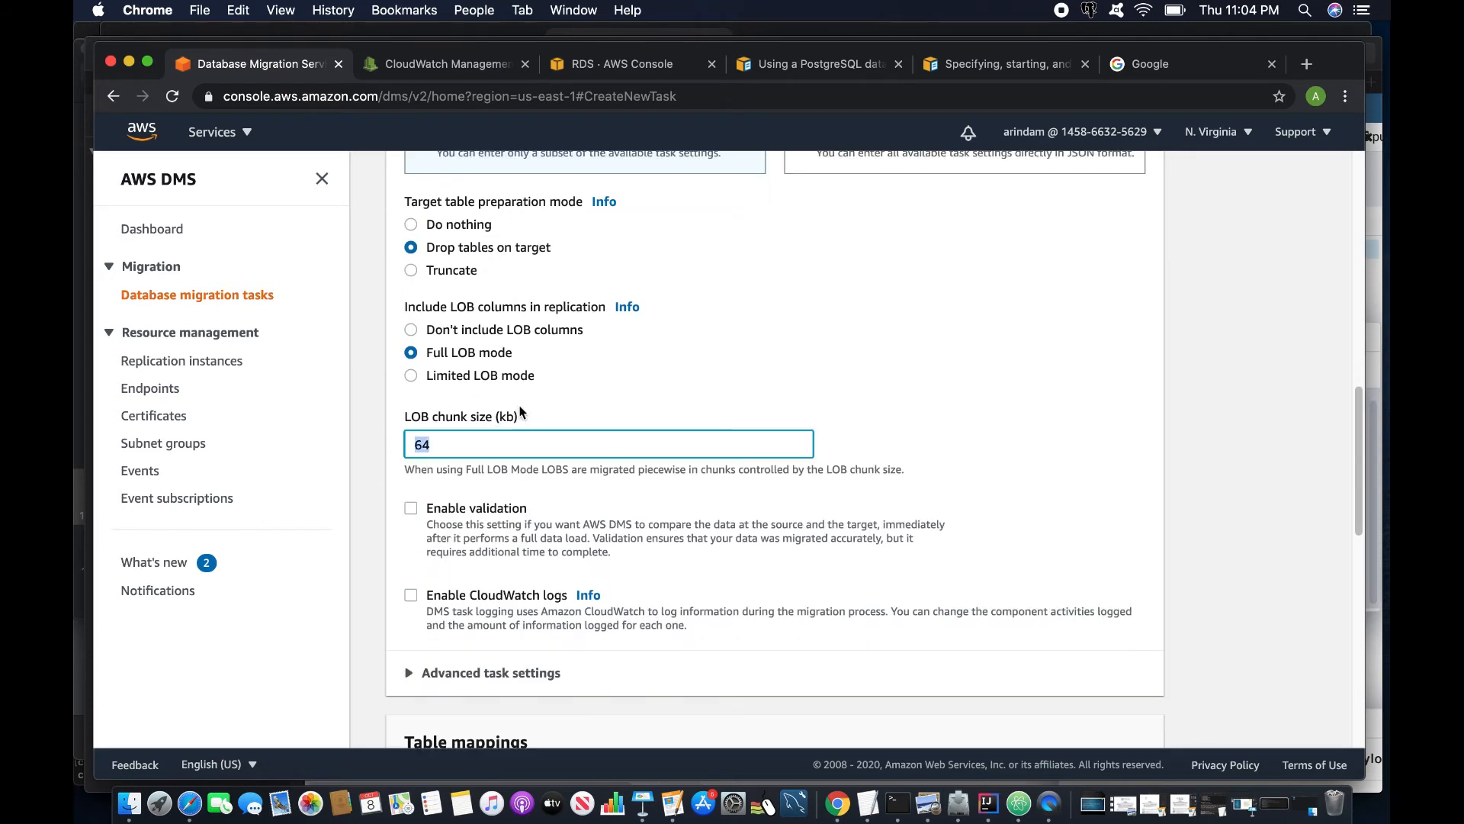
click(486, 452)
- Leave data validation off and enable CloudWatch logs with Source Unload at Detailed debug
scroll(458, 511, down, 1)
click(410, 482)
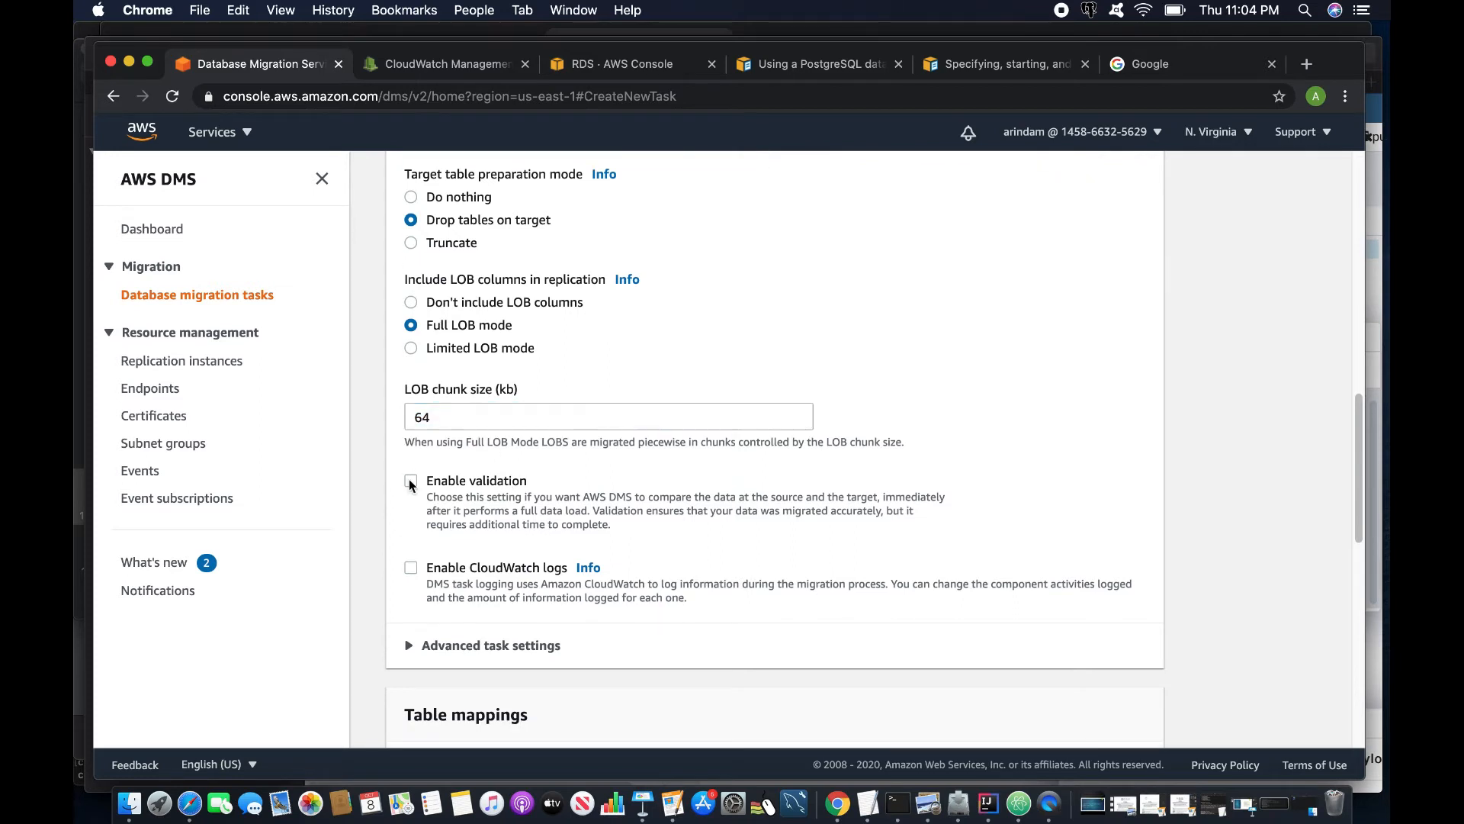
click(410, 482)
click(411, 568)
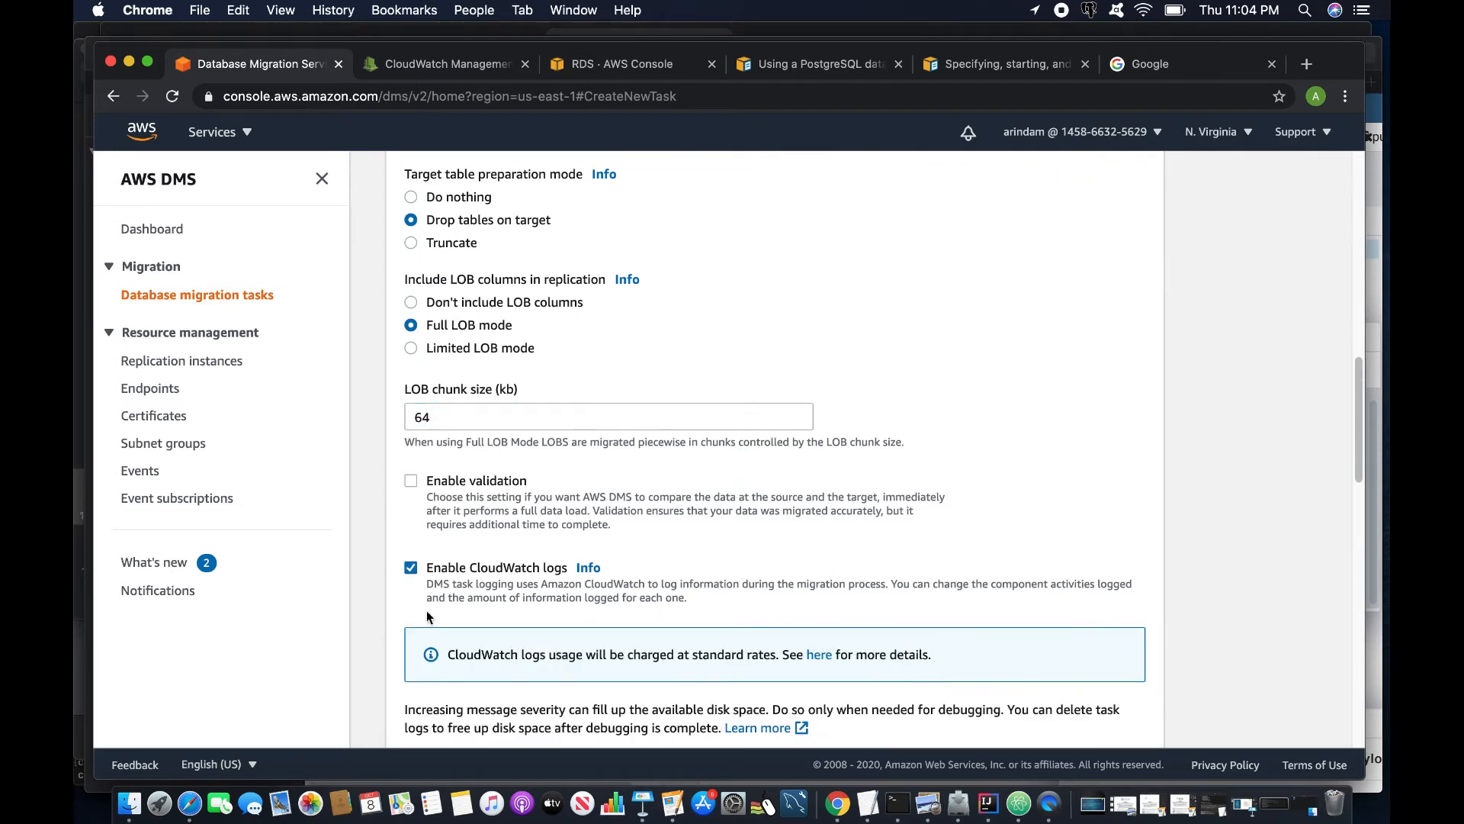
scroll(428, 614, down, 5)
click(488, 382)
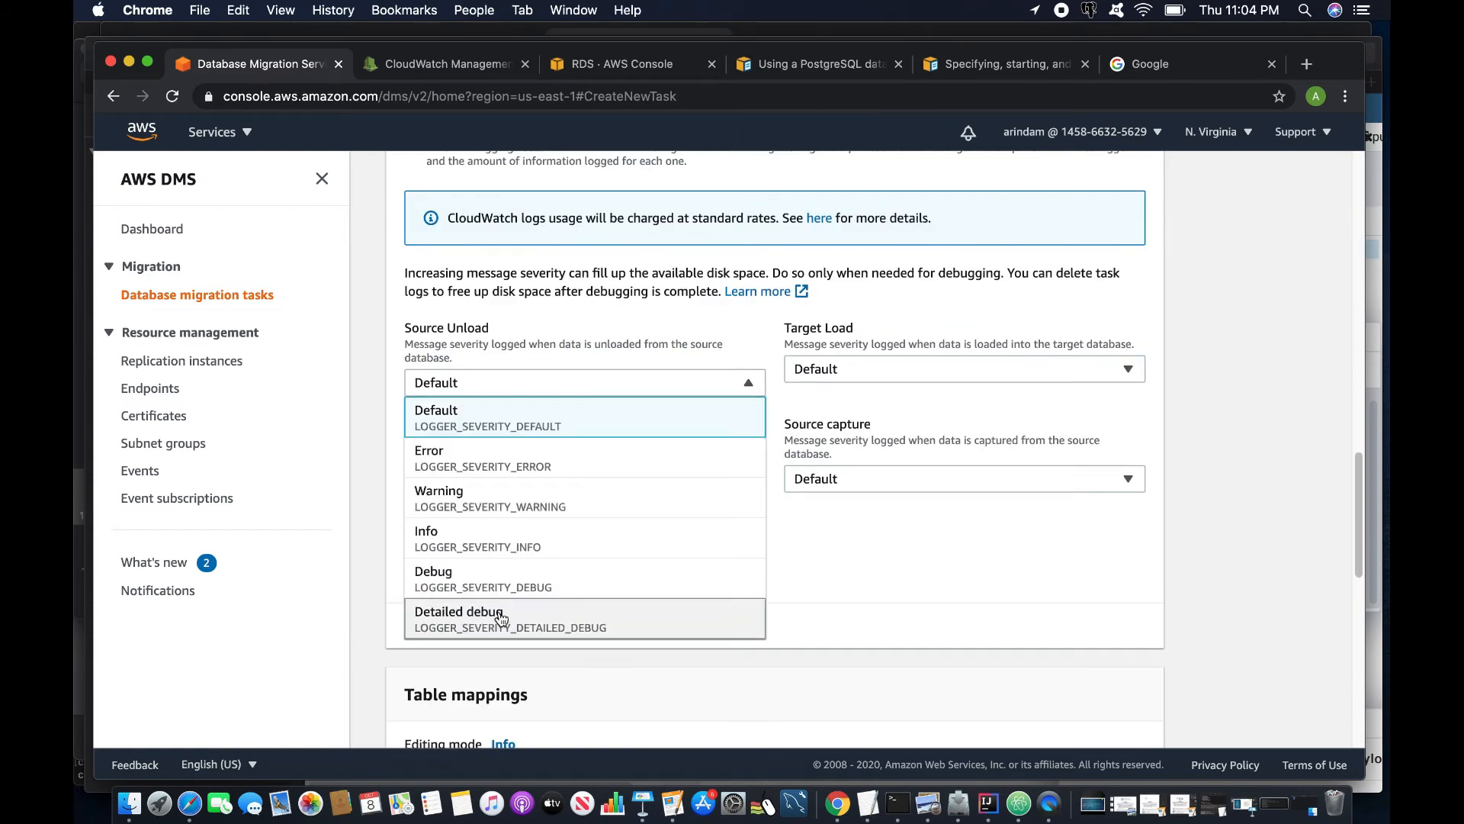
click(504, 614)
click(877, 366)
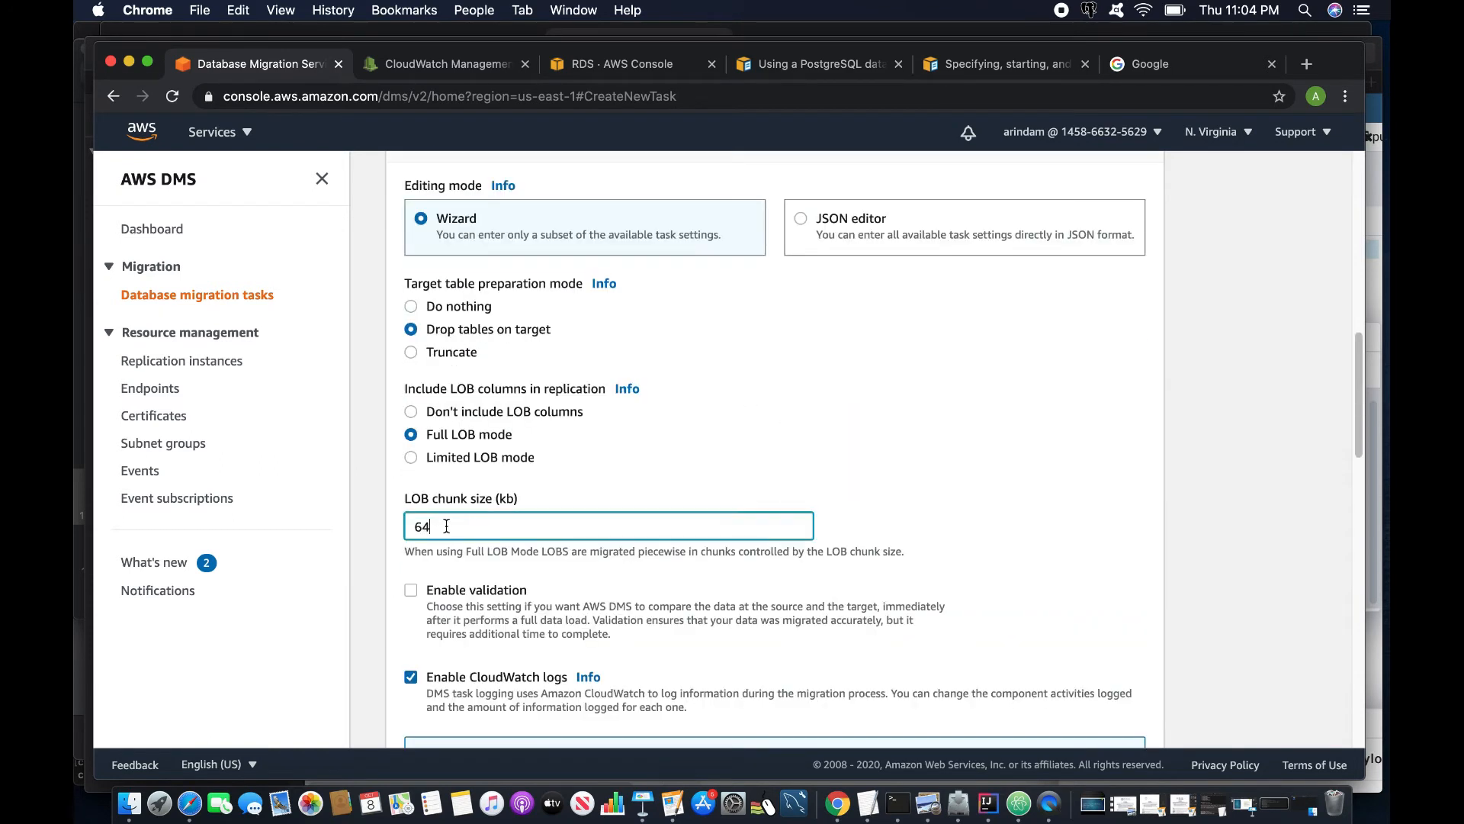
drag(447, 526, 371, 523)
scroll(624, 386, down, 1)
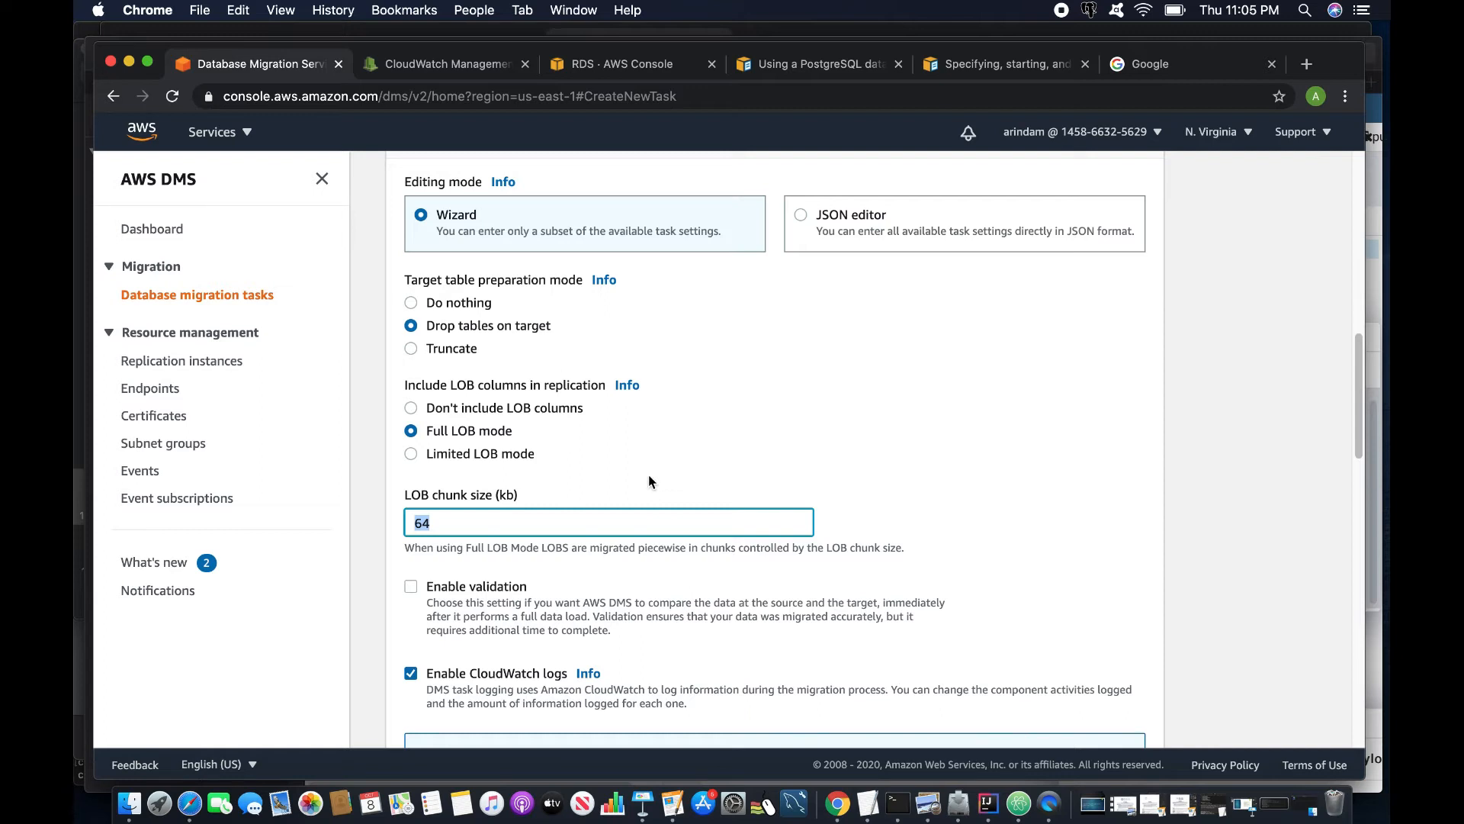
scroll(707, 496, down, 5)
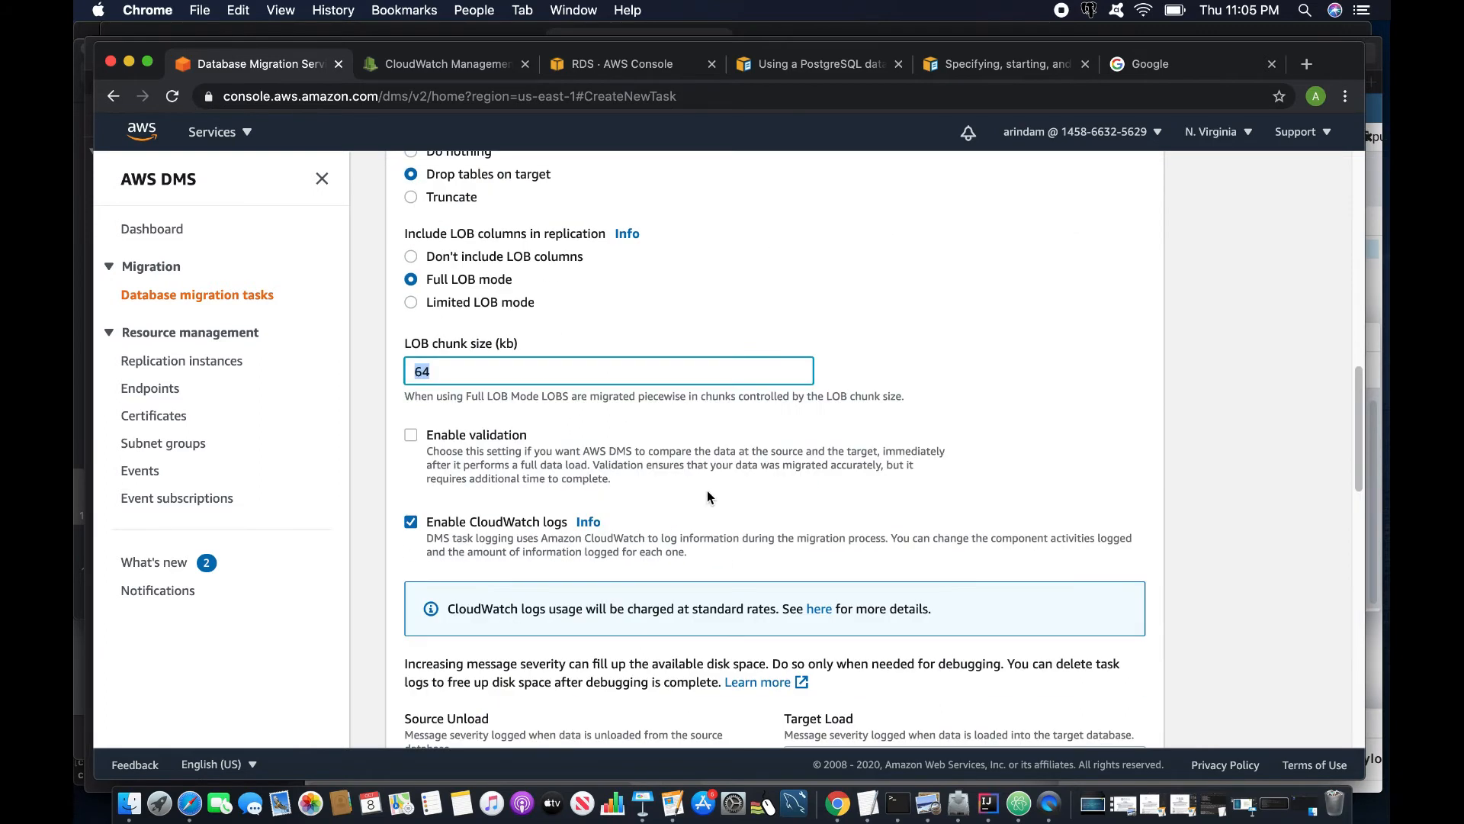
scroll(707, 518, down, 20)
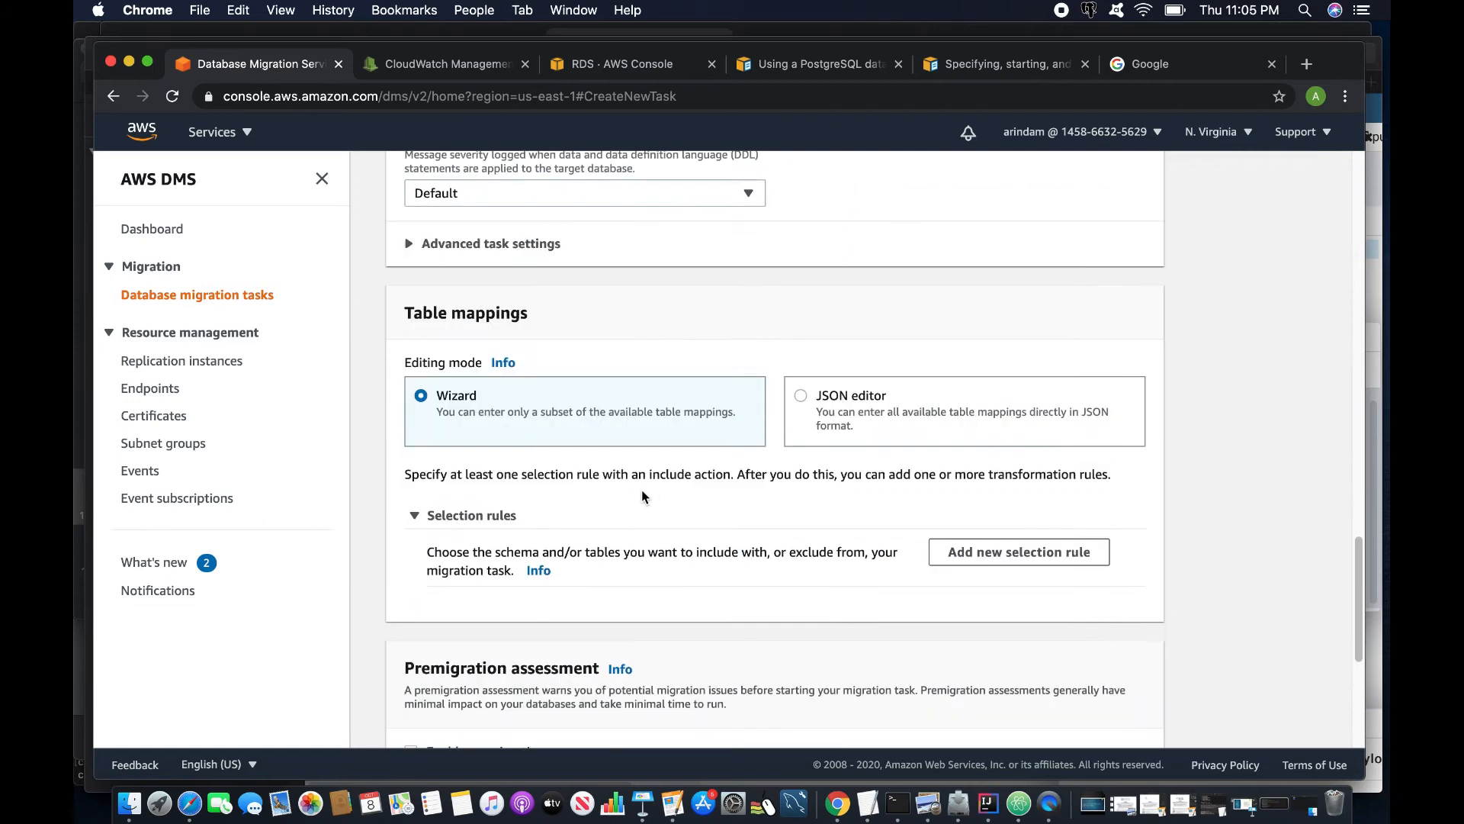
- Add a selection rule using Enter a schema with table name image
click(999, 553)
scroll(555, 399, down, 9)
click(549, 349)
click(513, 373)
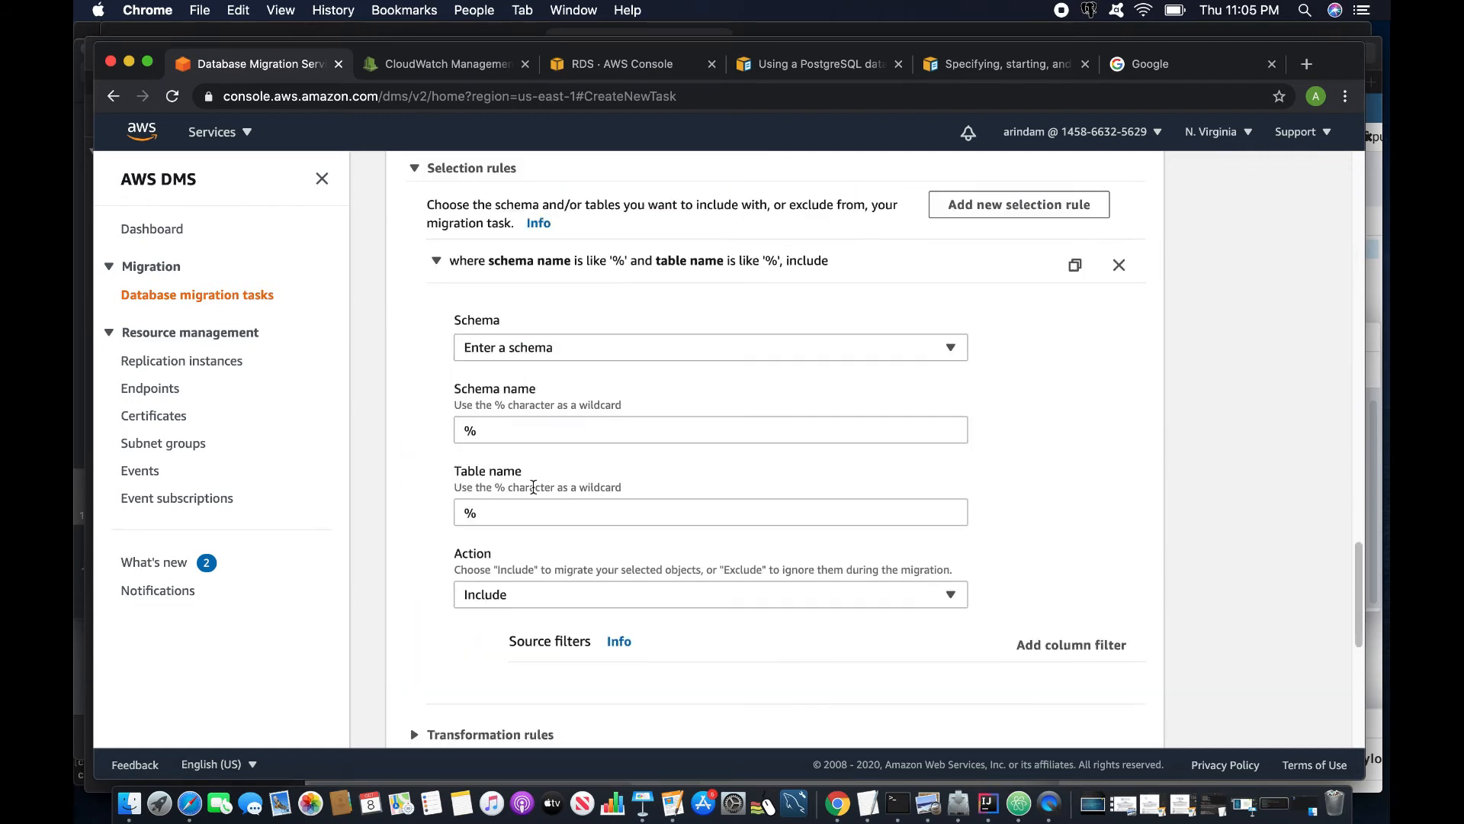
double_click(515, 517)
text(image)
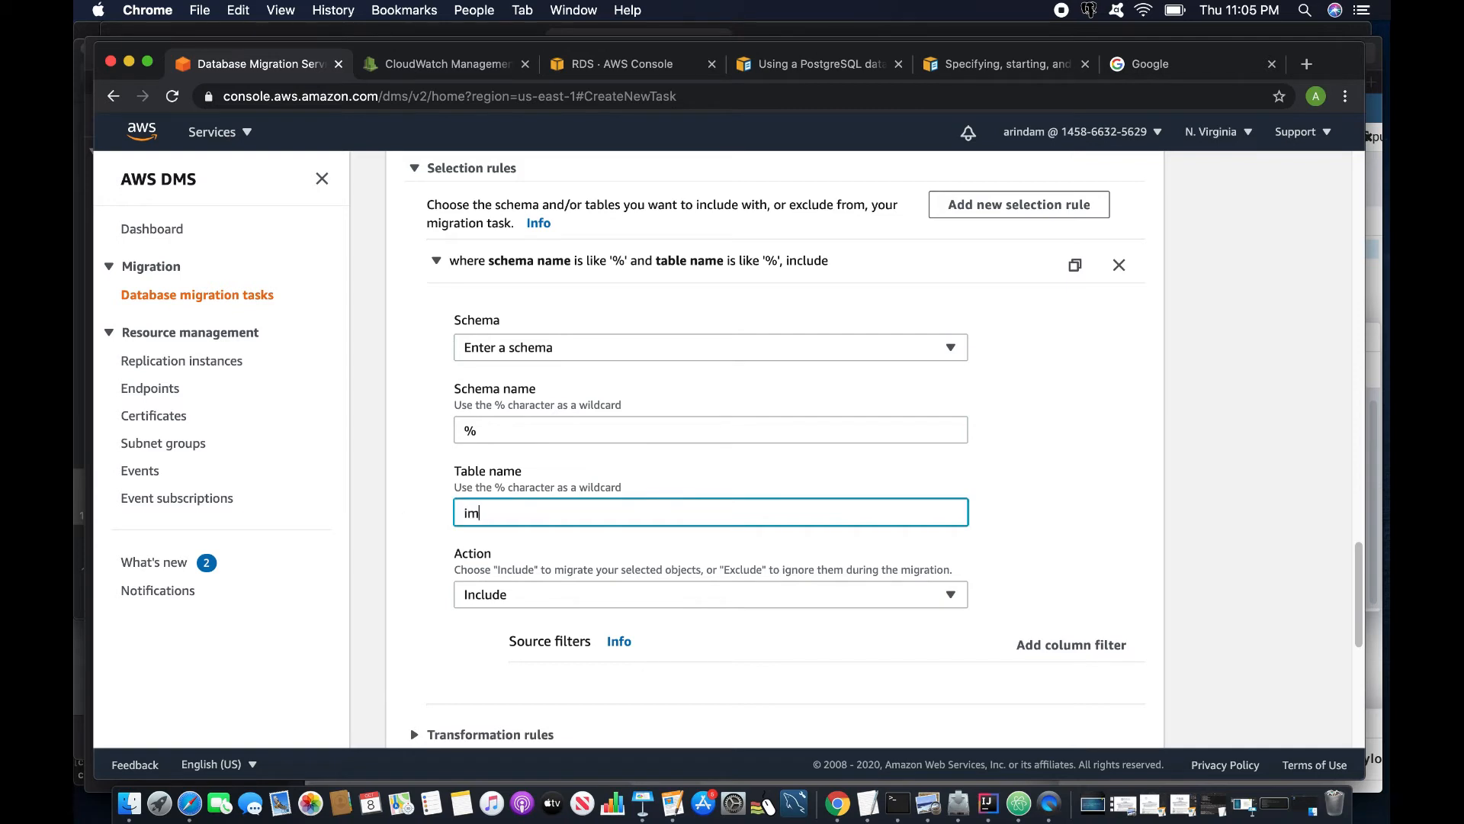
- Enable a premigration assessment run, excluding the unsupported data types check
scroll(416, 458, down, 12)
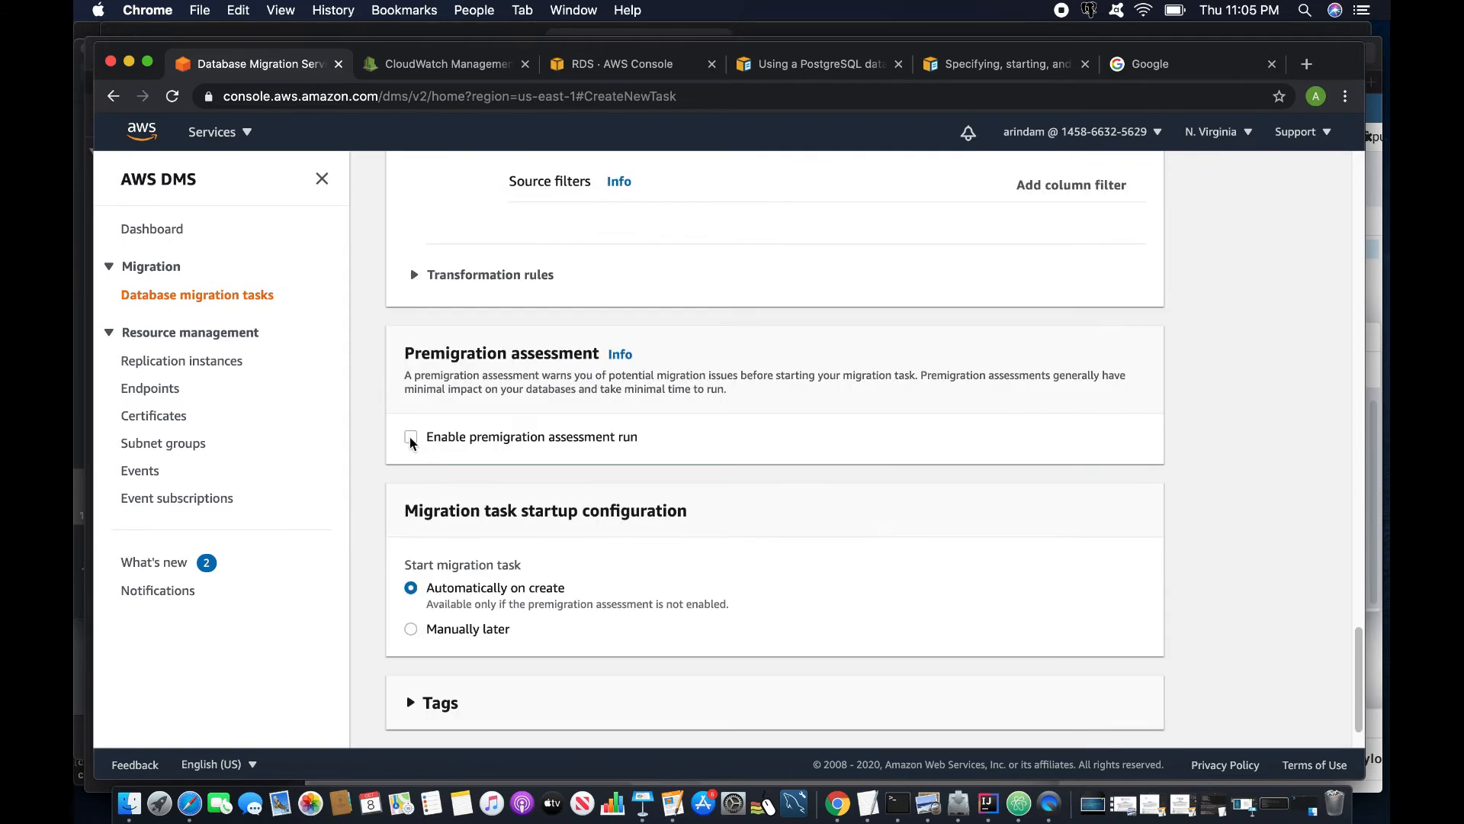
click(410, 436)
scroll(416, 465, down, 1)
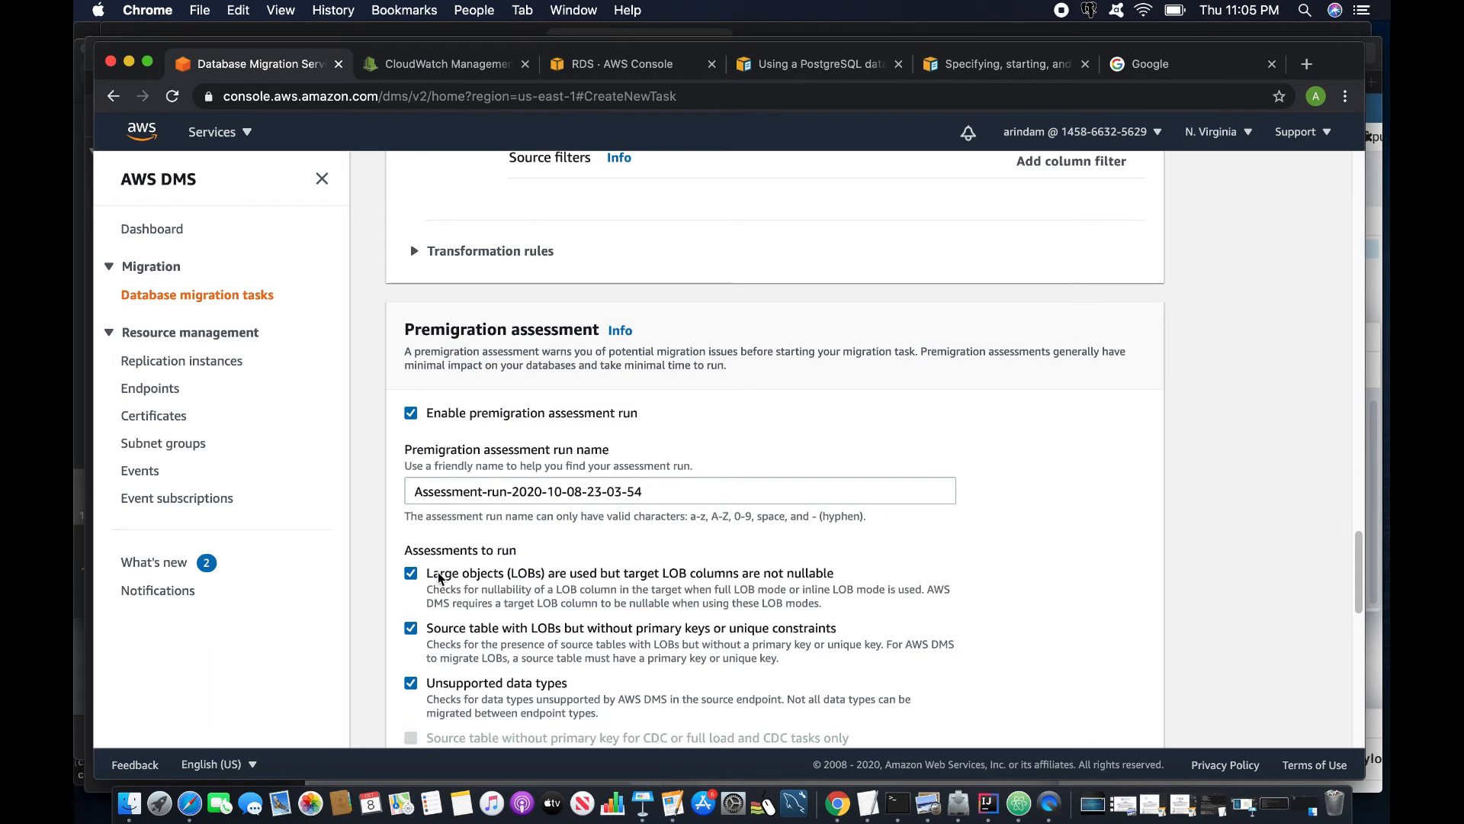
click(410, 678)
scroll(641, 542, down, 8)
- Store assessment reports in the dms-task-cloudbhai S3 bucket using the DmsTaskRoleForS3 IAM role
click(903, 516)
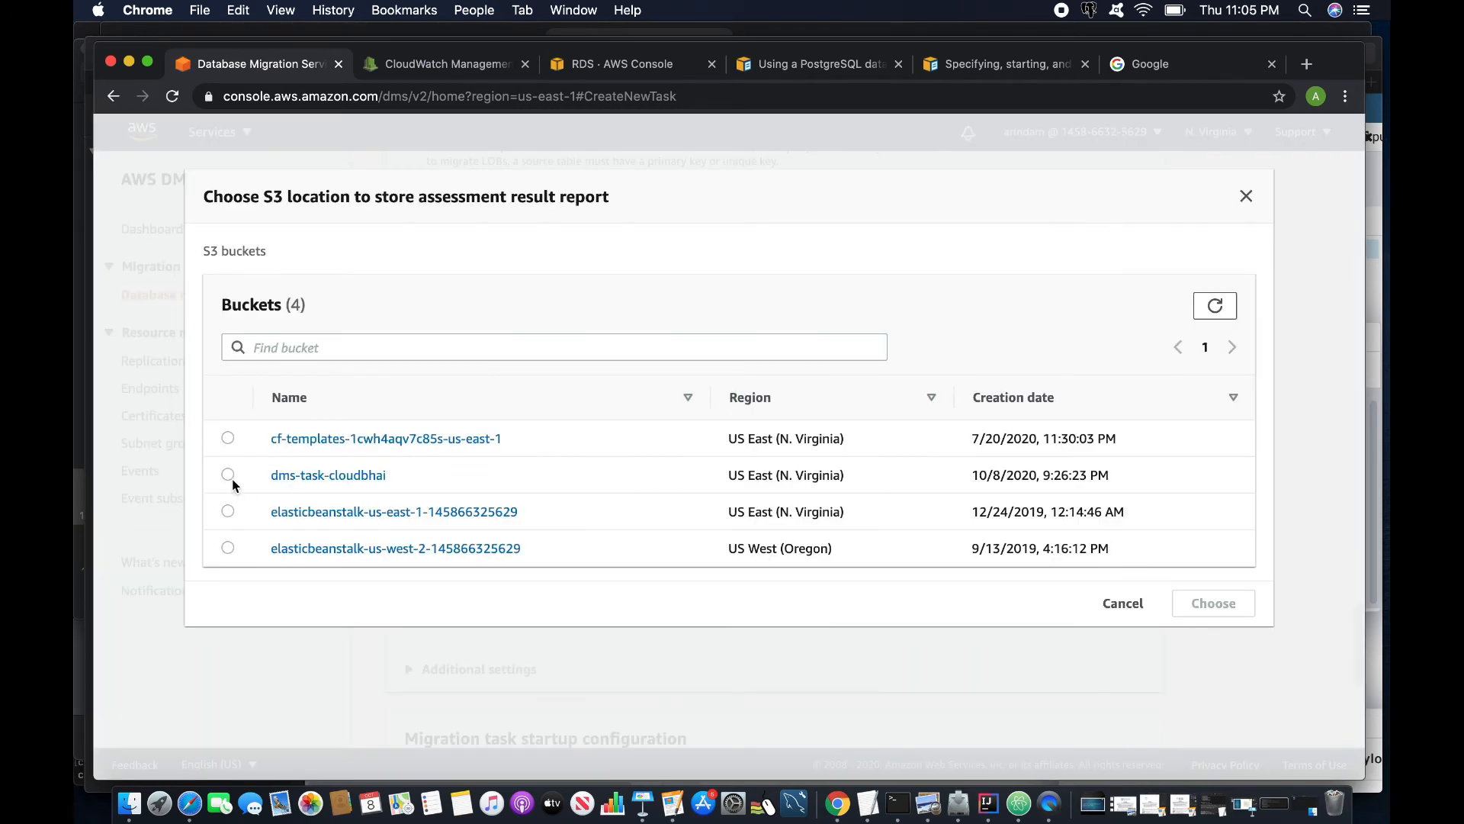
click(229, 481)
click(1212, 601)
scroll(773, 594, up, 3)
scroll(785, 572, down, 5)
click(798, 557)
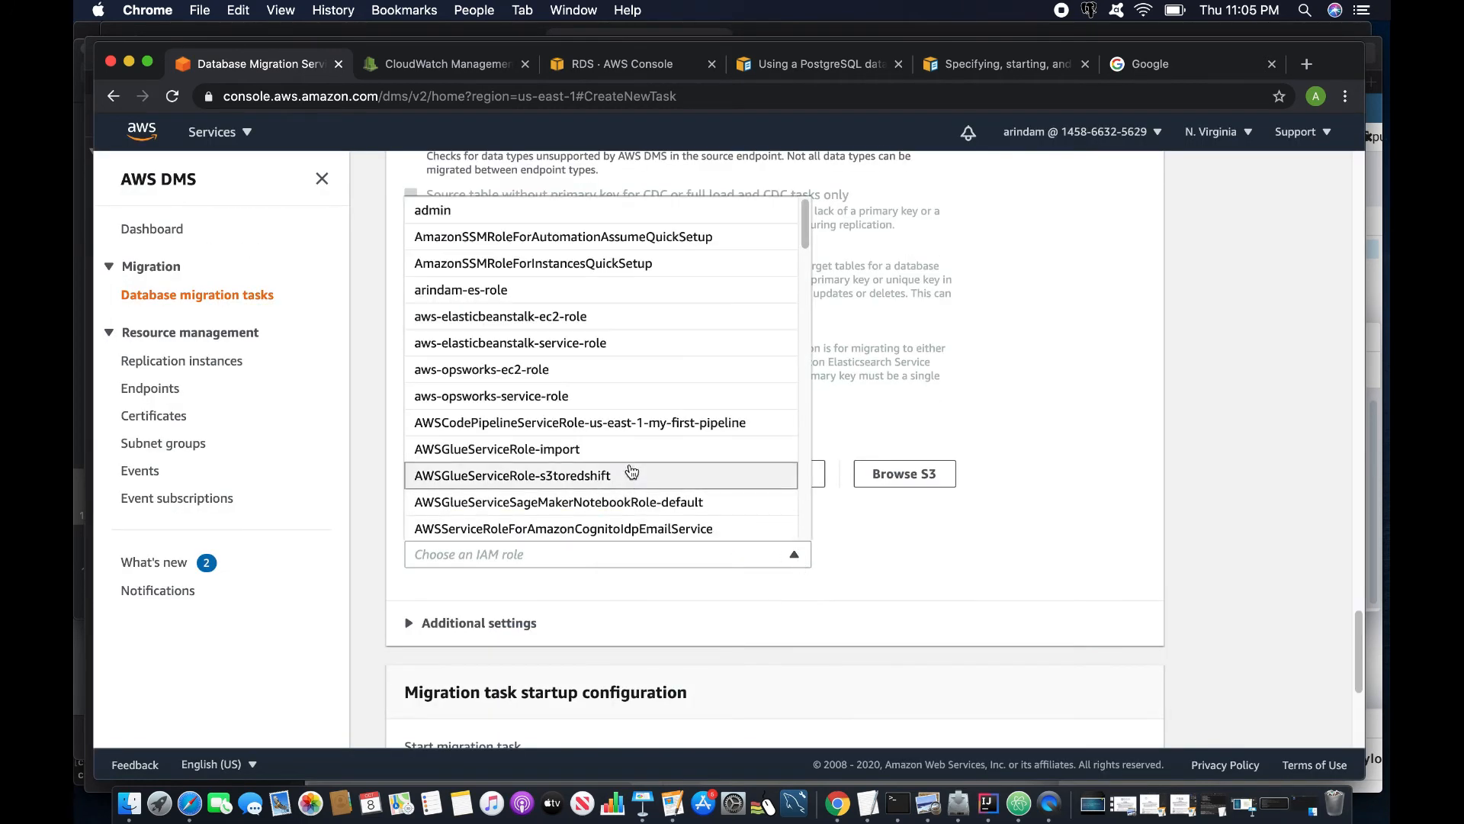
scroll(599, 469, down, 8)
click(490, 340)
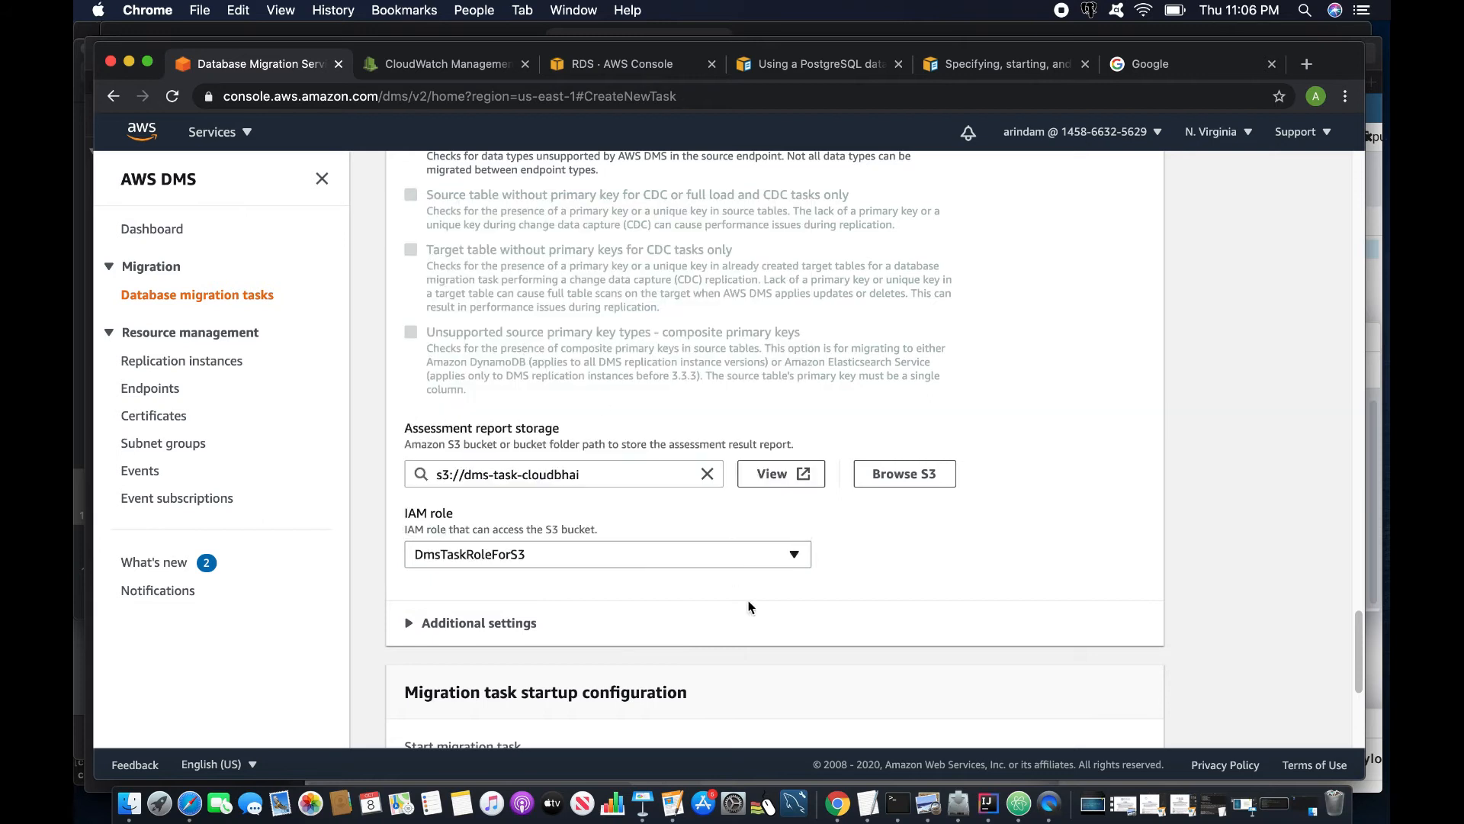
scroll(744, 607, down, 10)
- Create the task2-lobfull task and inspect its premigration assessment results
click(1087, 725)
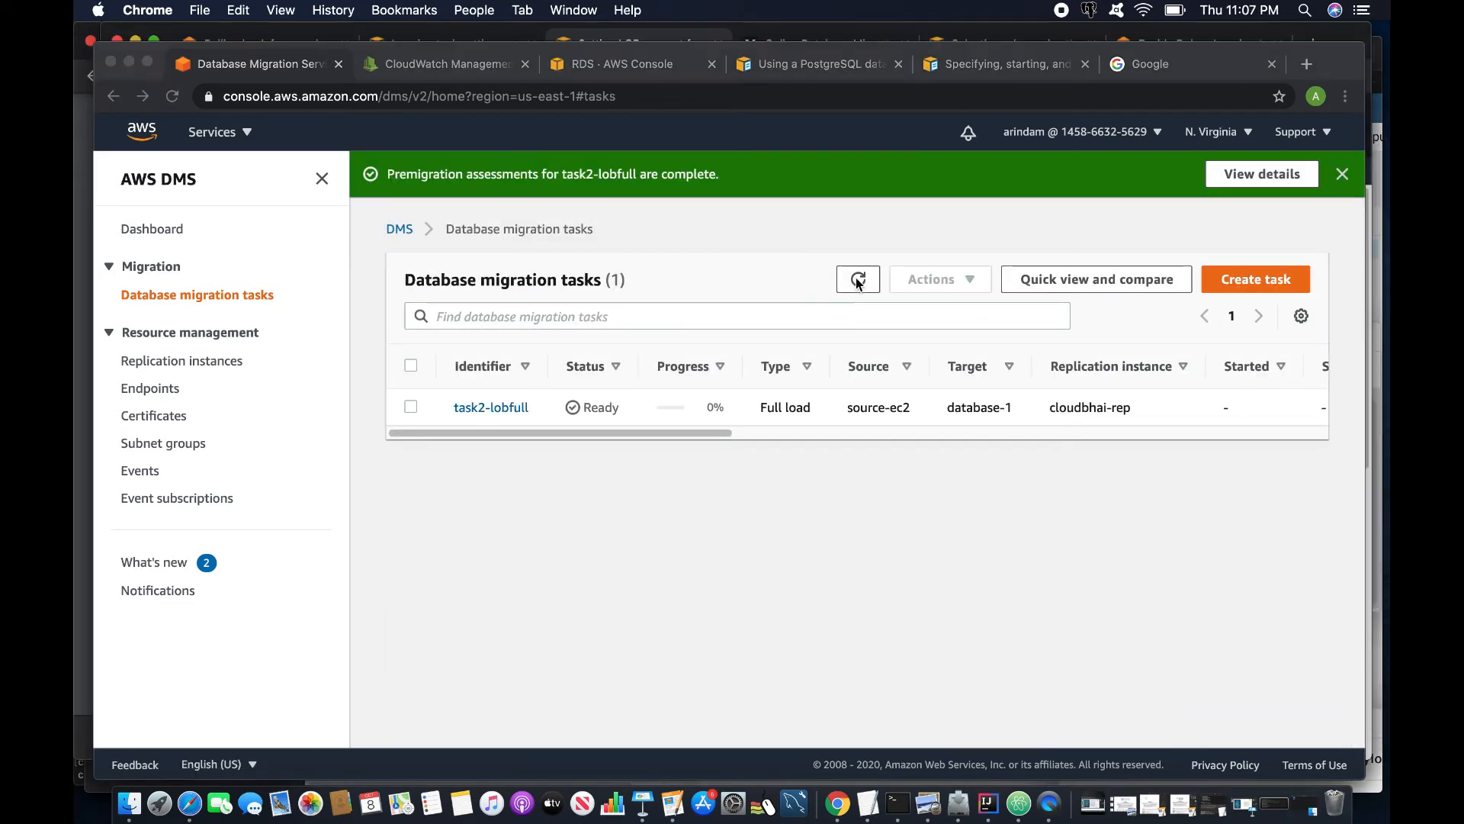
click(491, 408)
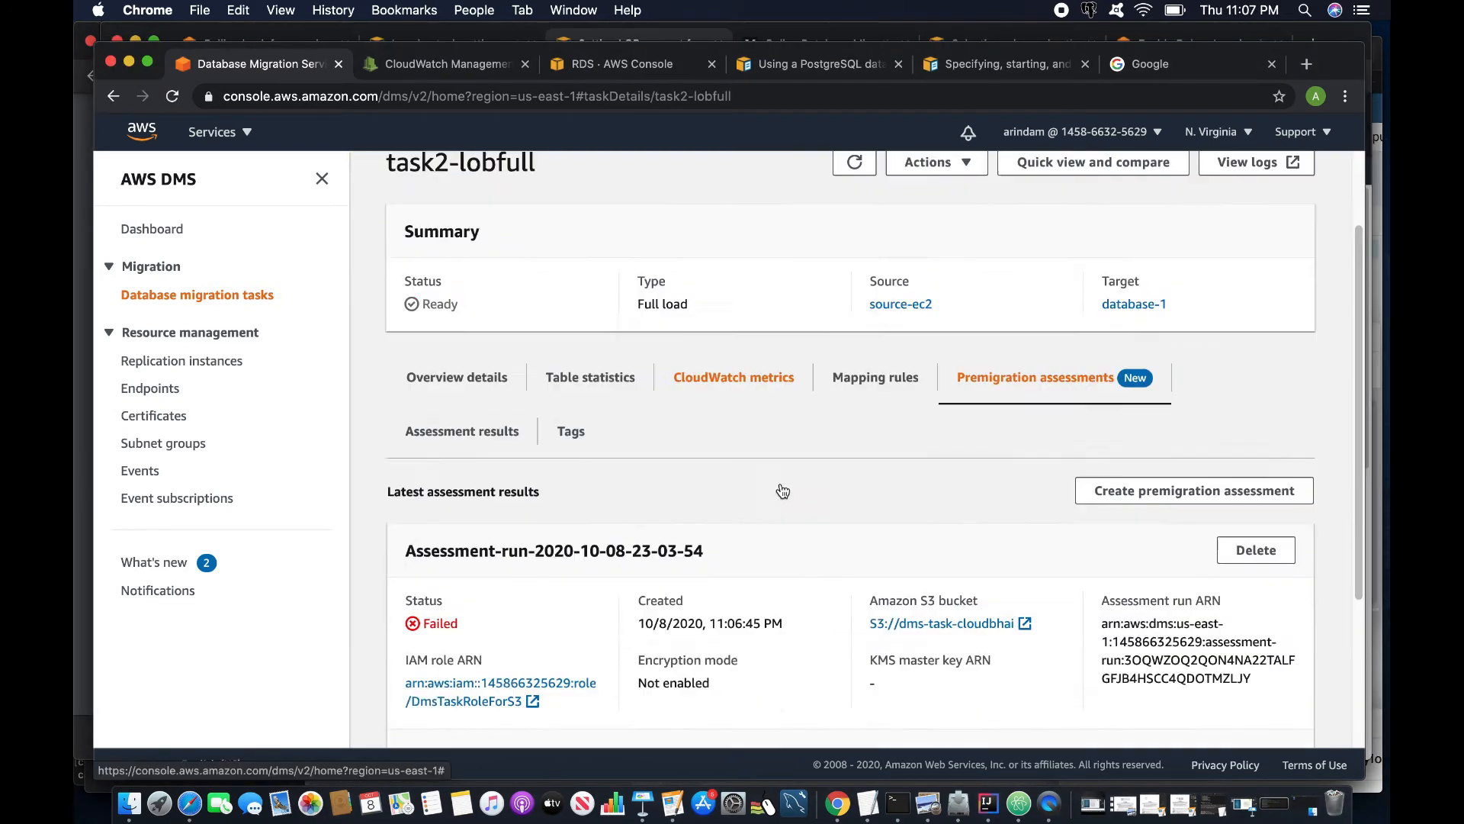
scroll(770, 488, down, 3)
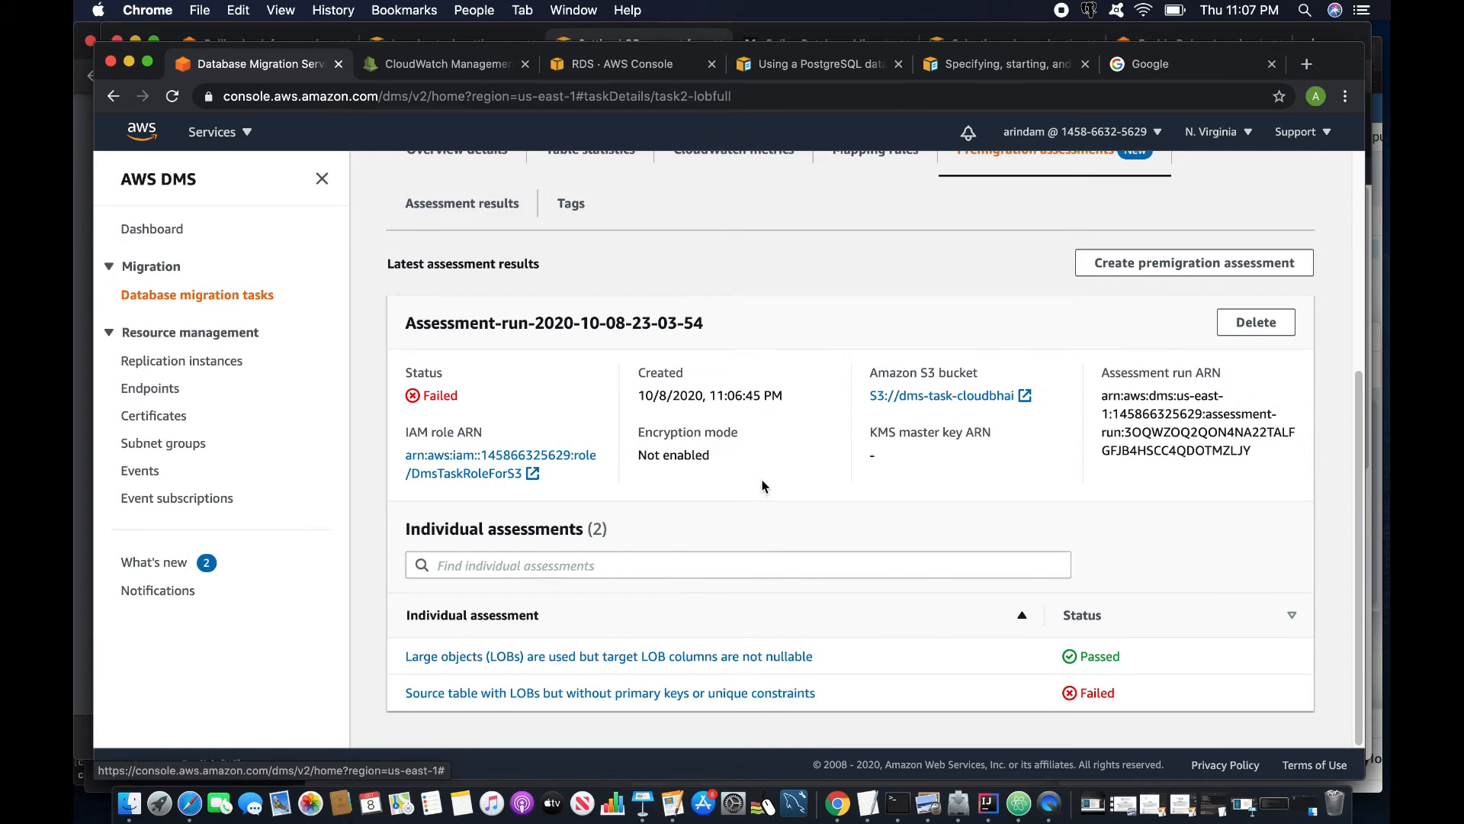
drag(822, 659, 398, 669)
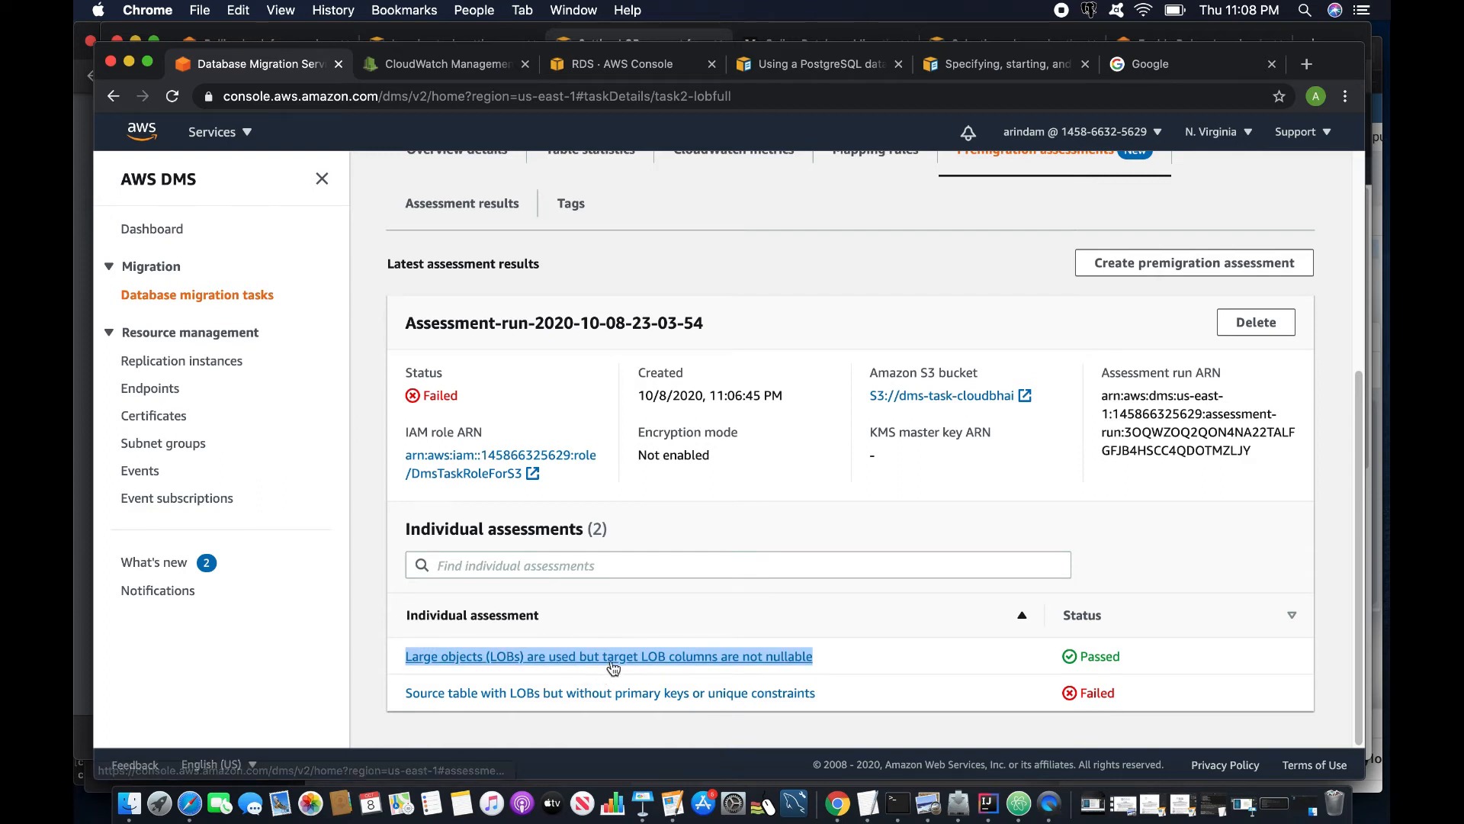
click(835, 658)
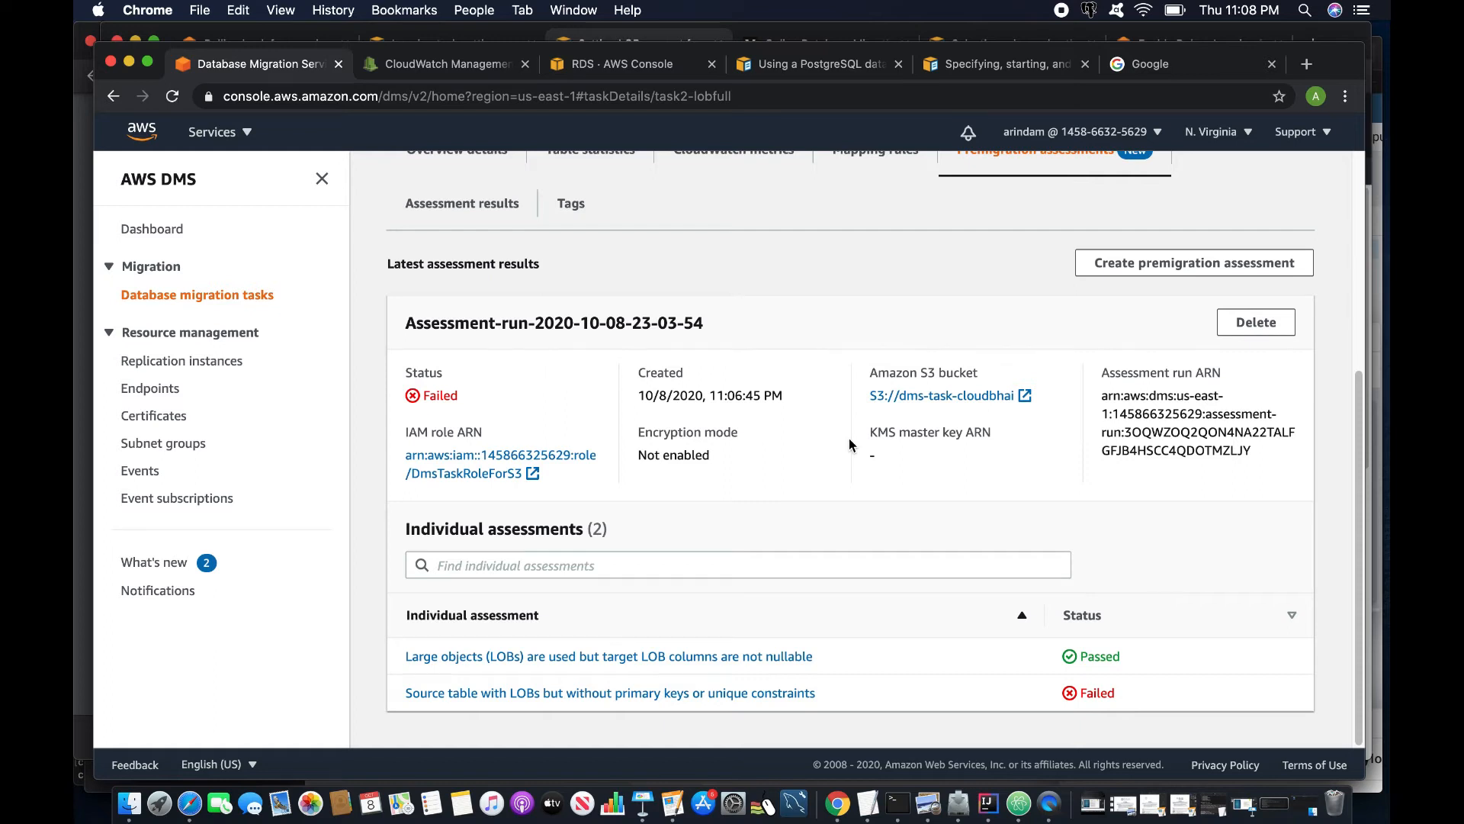
- Restart task2-lobfull via Actions > Restart/Resume to run the full load
scroll(850, 446, up, 5)
scroll(800, 534, down, 5)
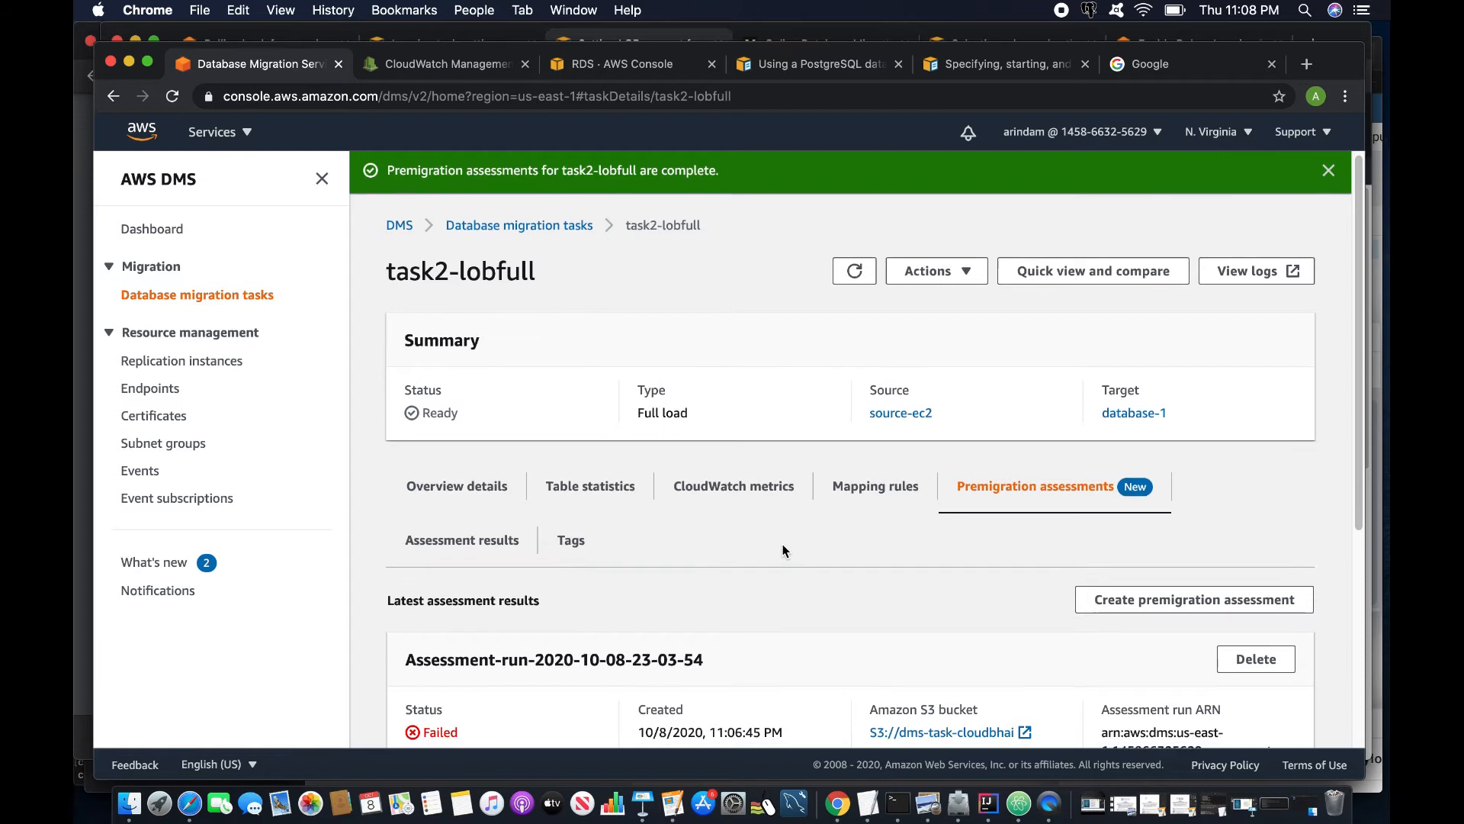
scroll(783, 546, down, 5)
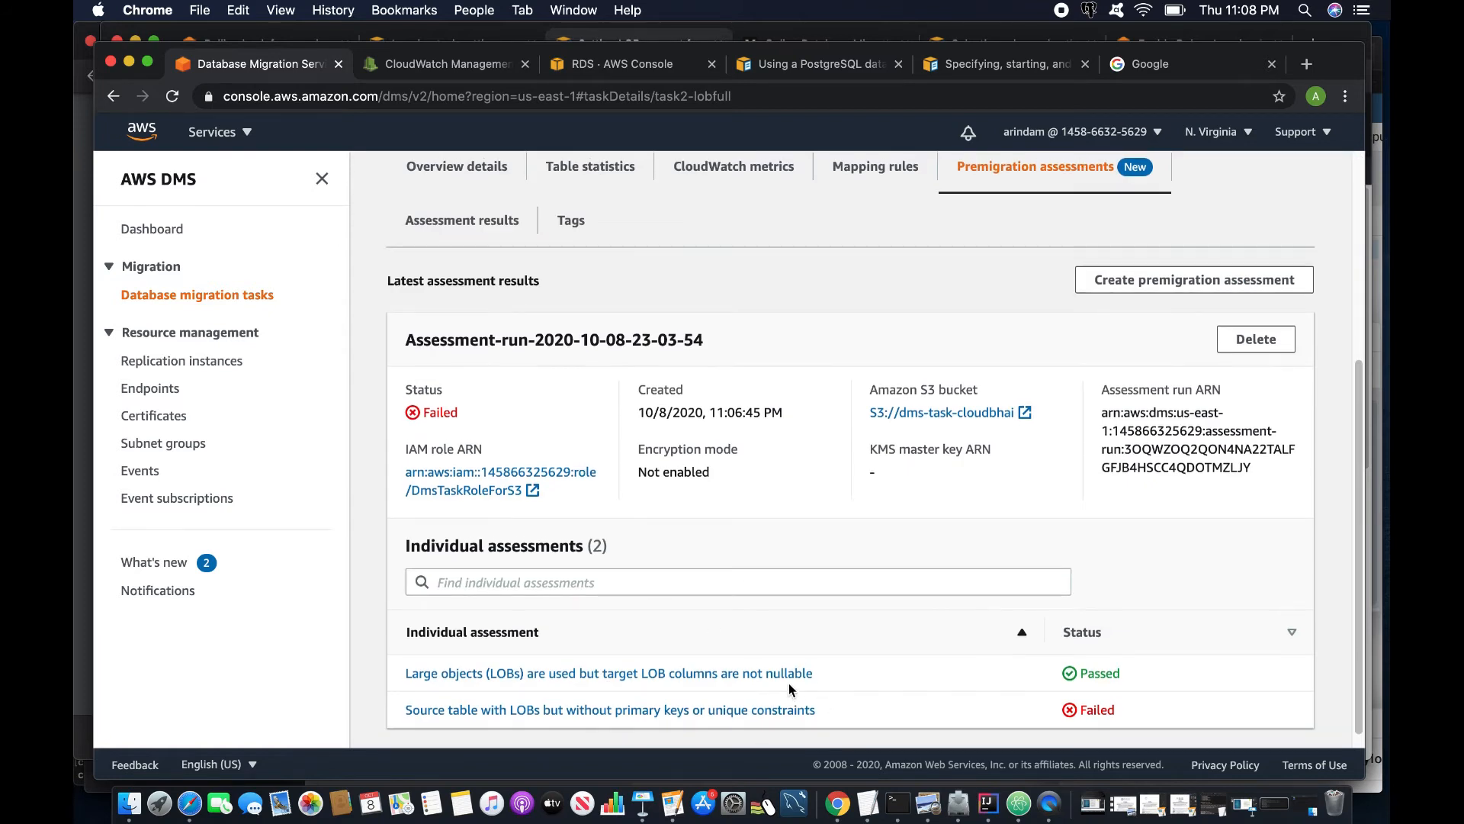
scroll(789, 683, up, 5)
click(913, 276)
click(946, 360)
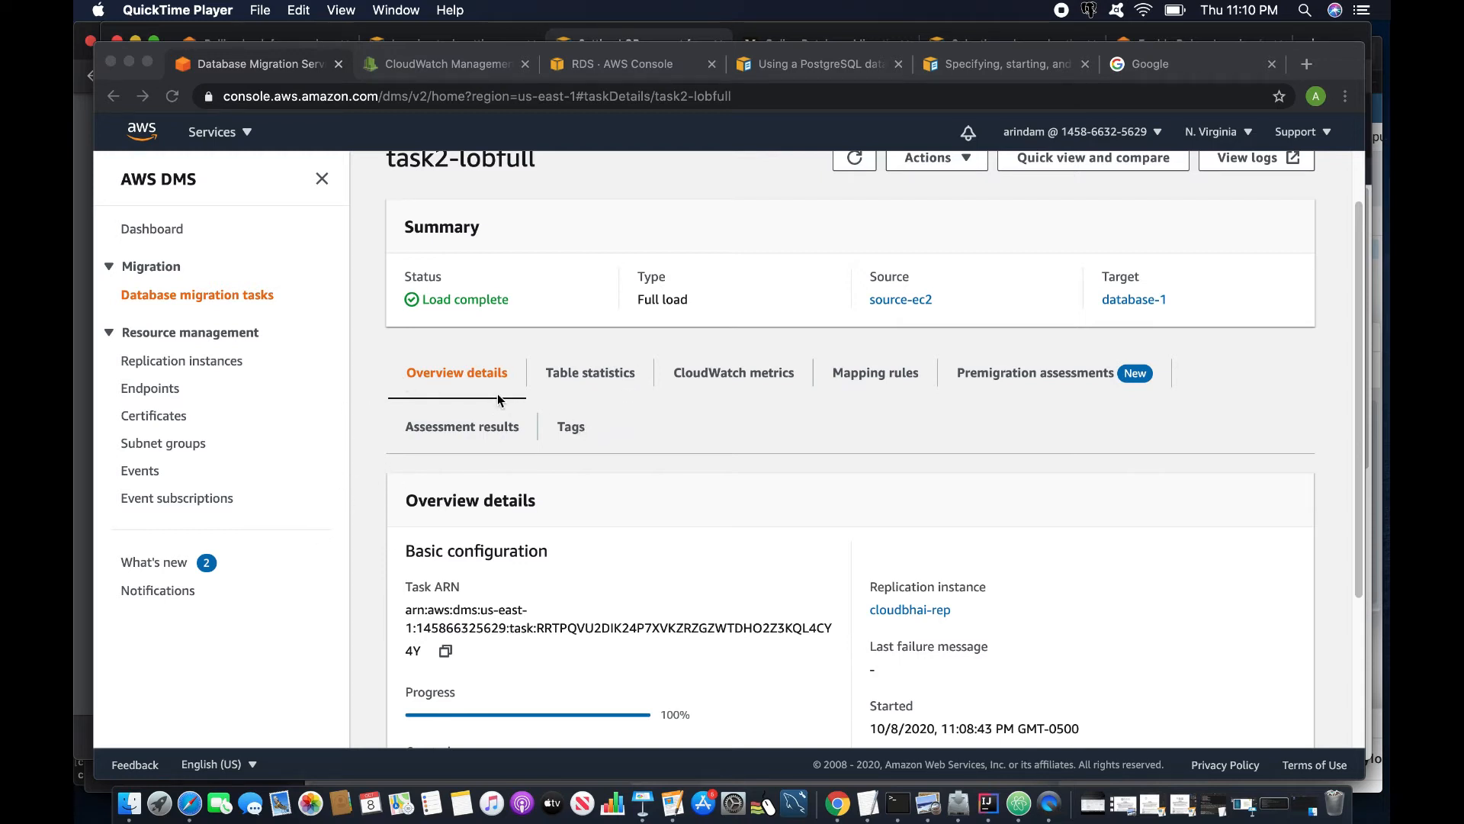
- Confirm in Table statistics that the image table loaded 10 full-load rows, then switch to pgAdmin
scroll(497, 393, up, 1)
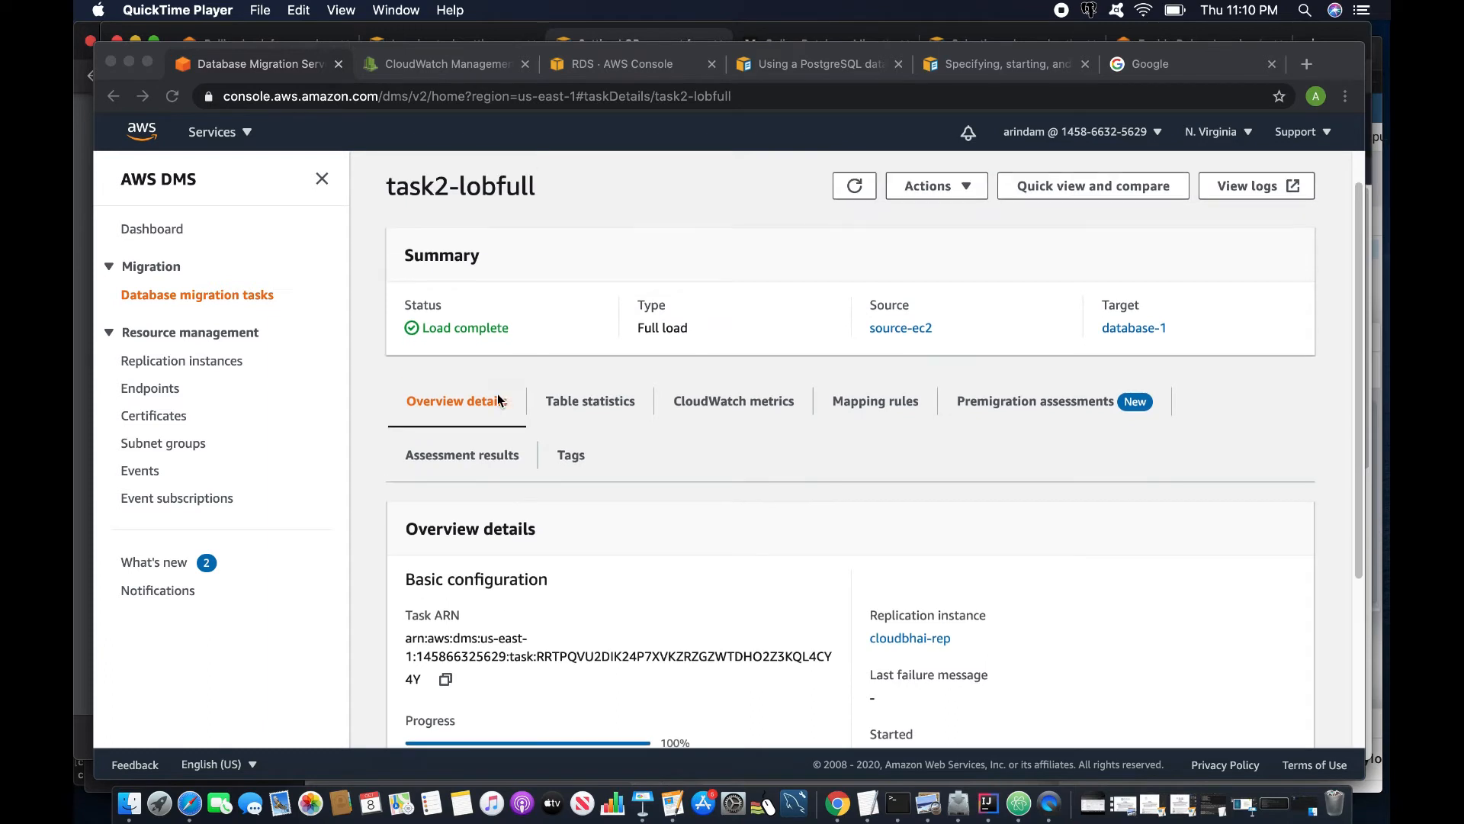
click(578, 405)
click(591, 399)
scroll(607, 680, down, 1)
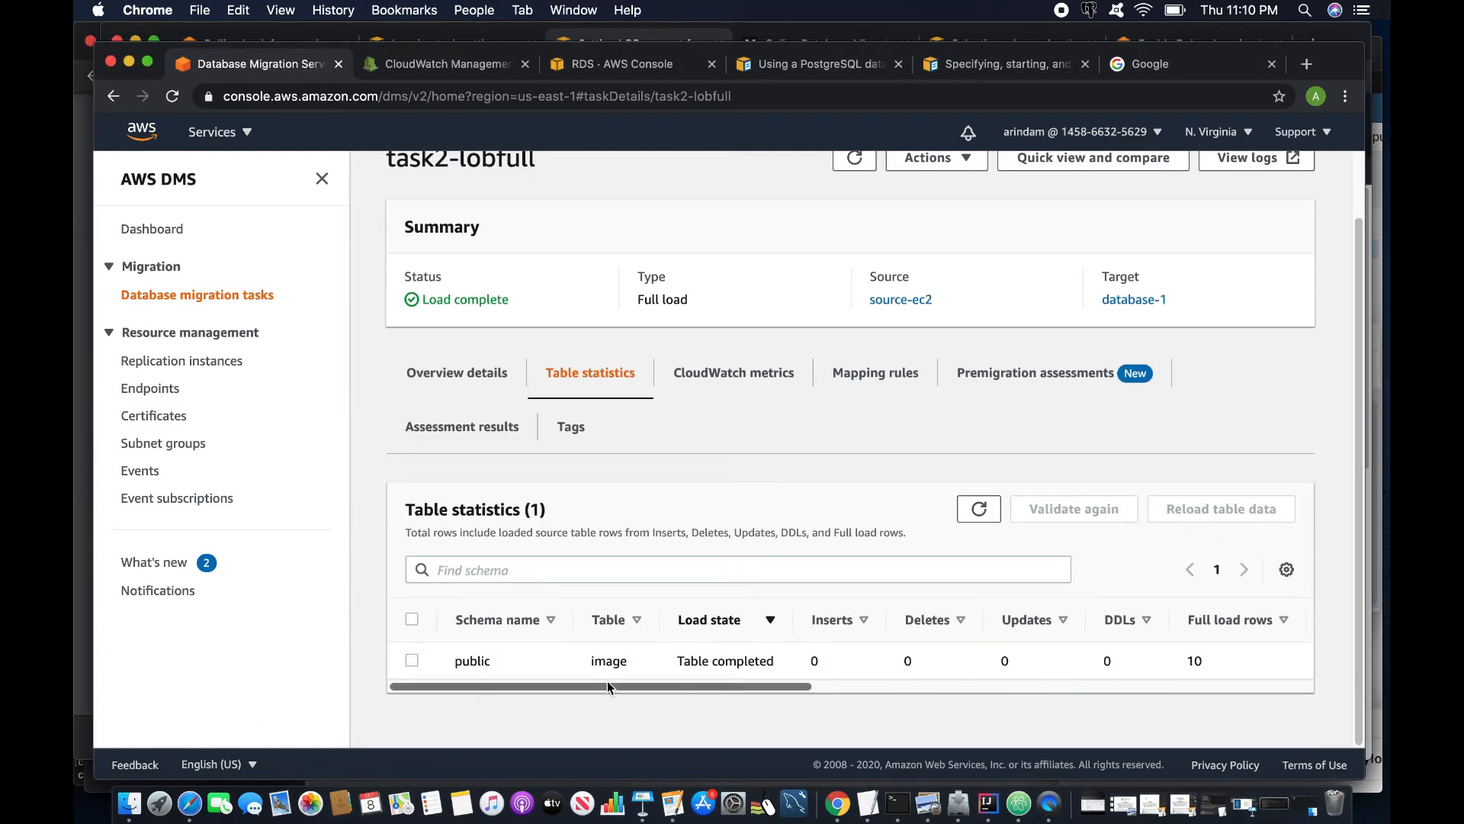
drag(569, 664, 656, 664)
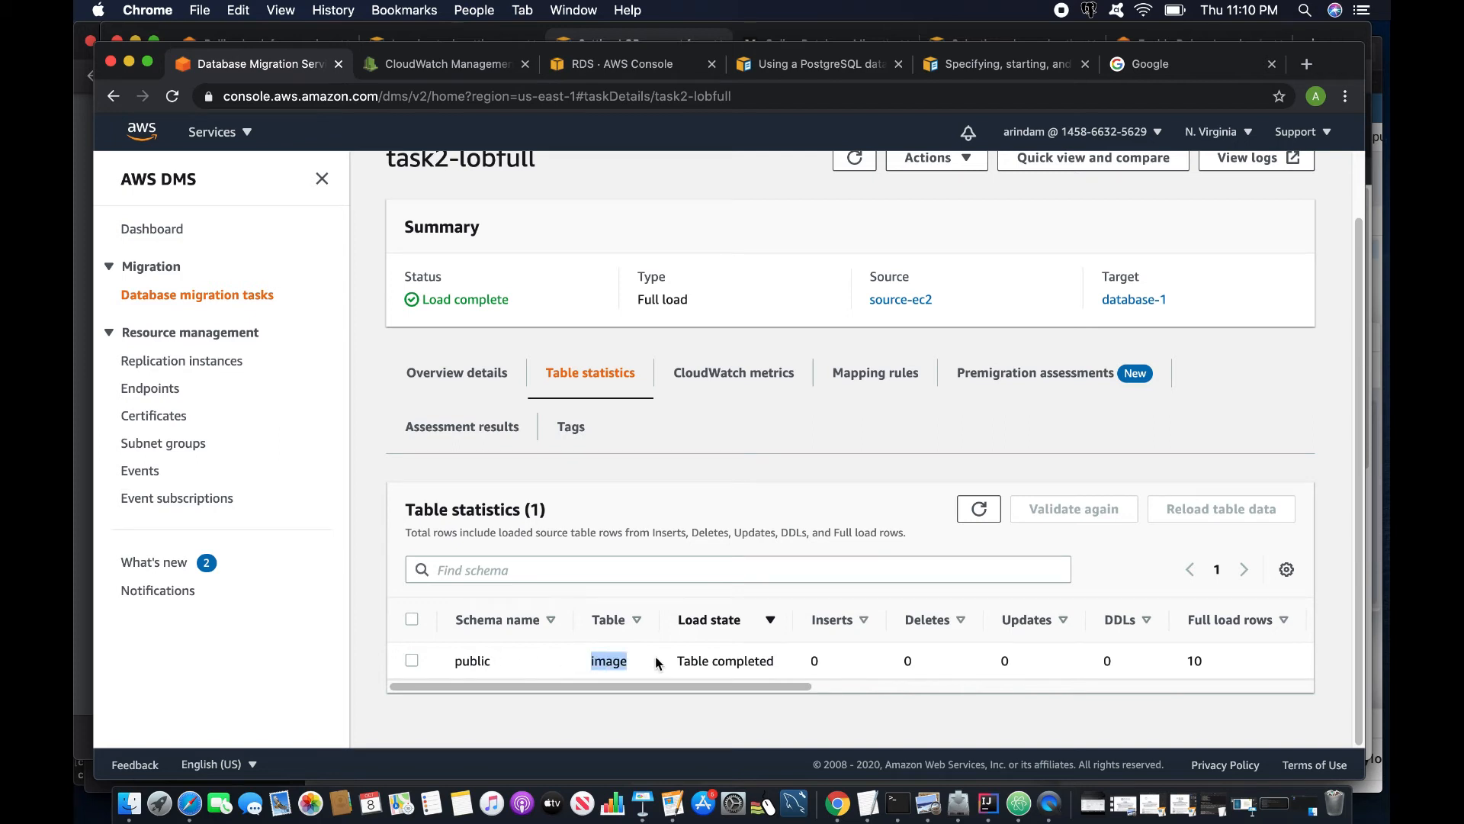
drag(784, 685, 941, 665)
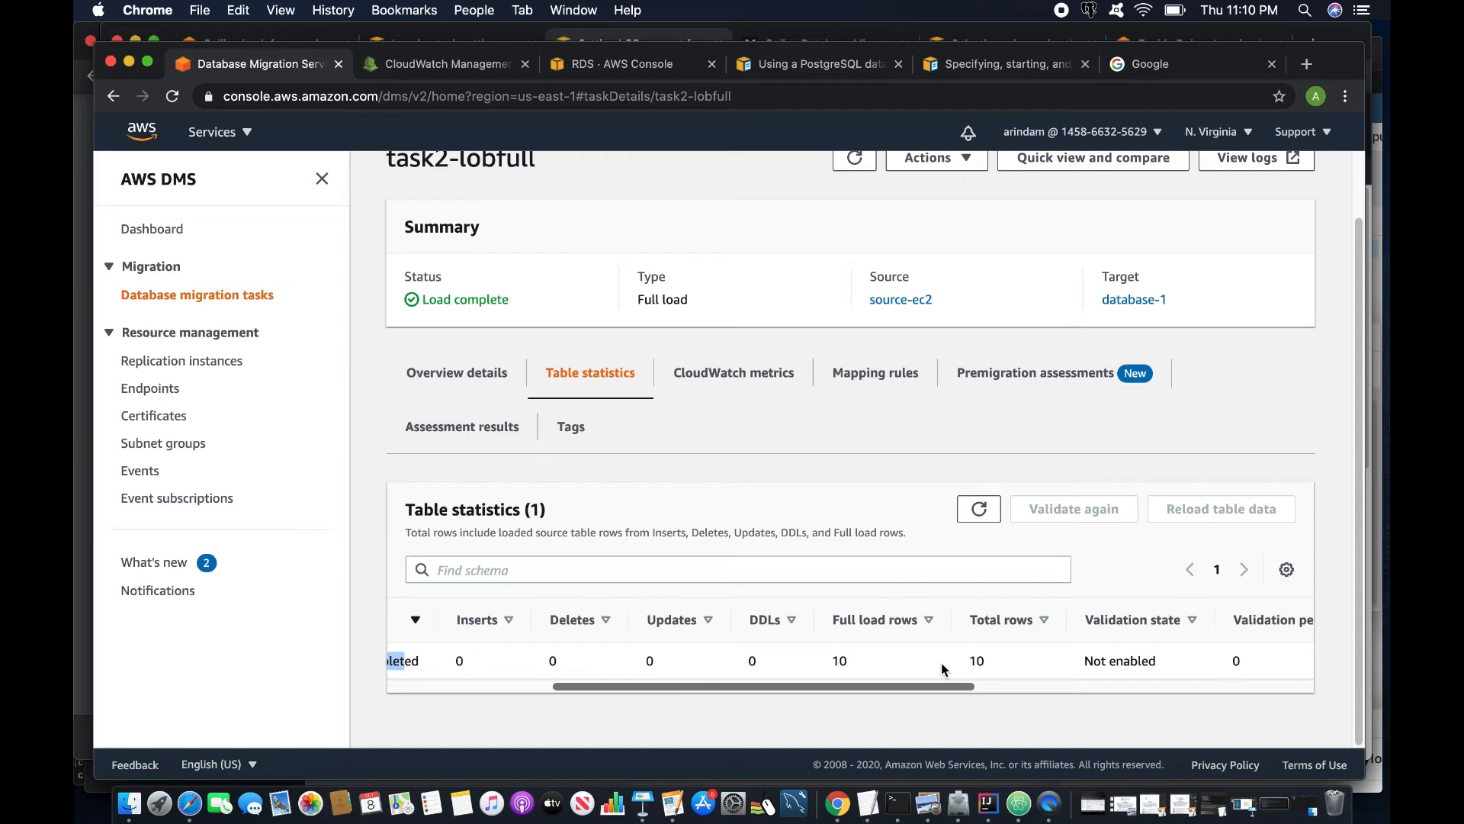
scroll(990, 662, right, 3)
scroll(742, 654, left, 10)
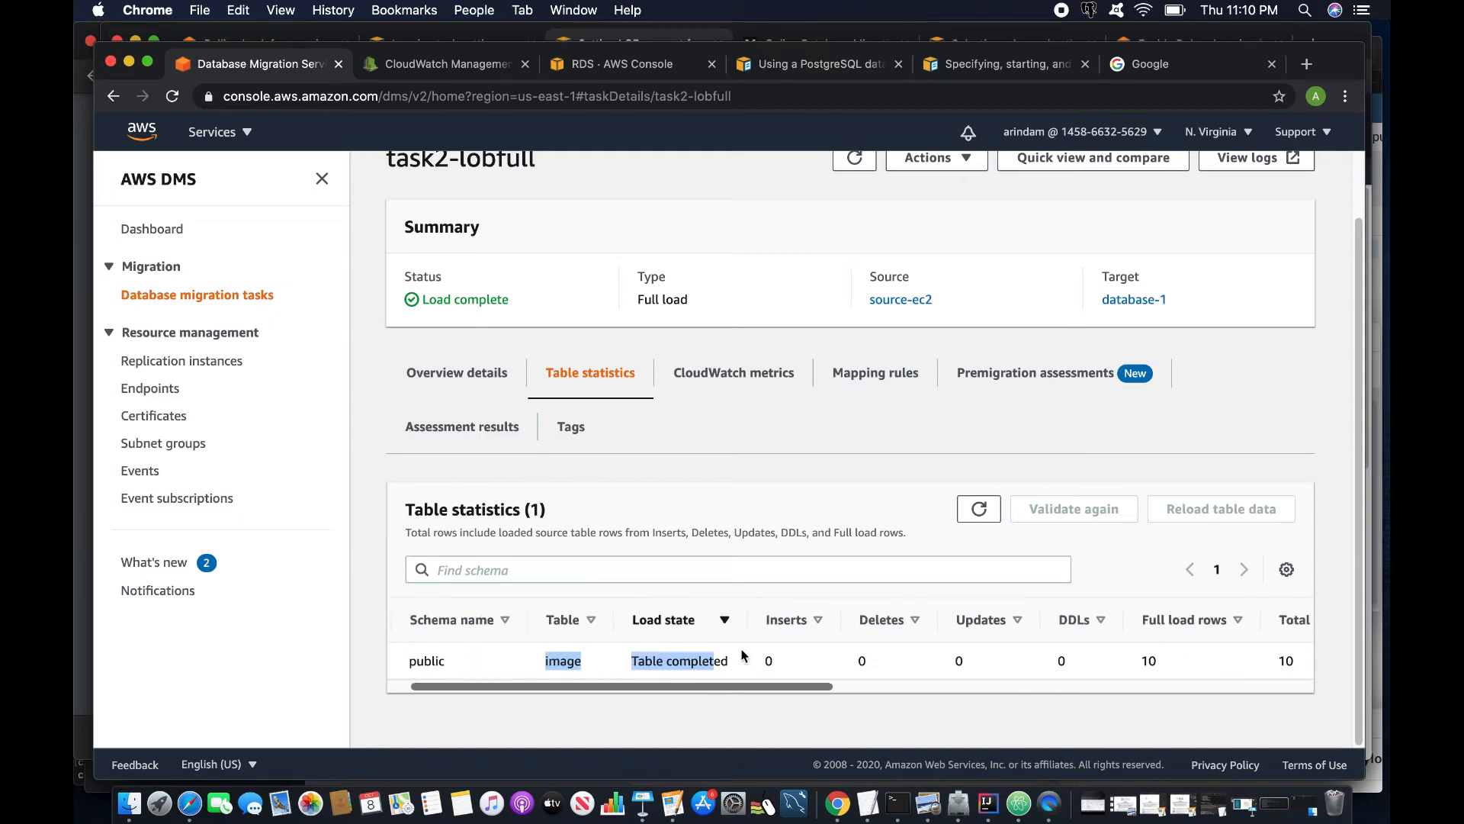
scroll(742, 655, left, 2)
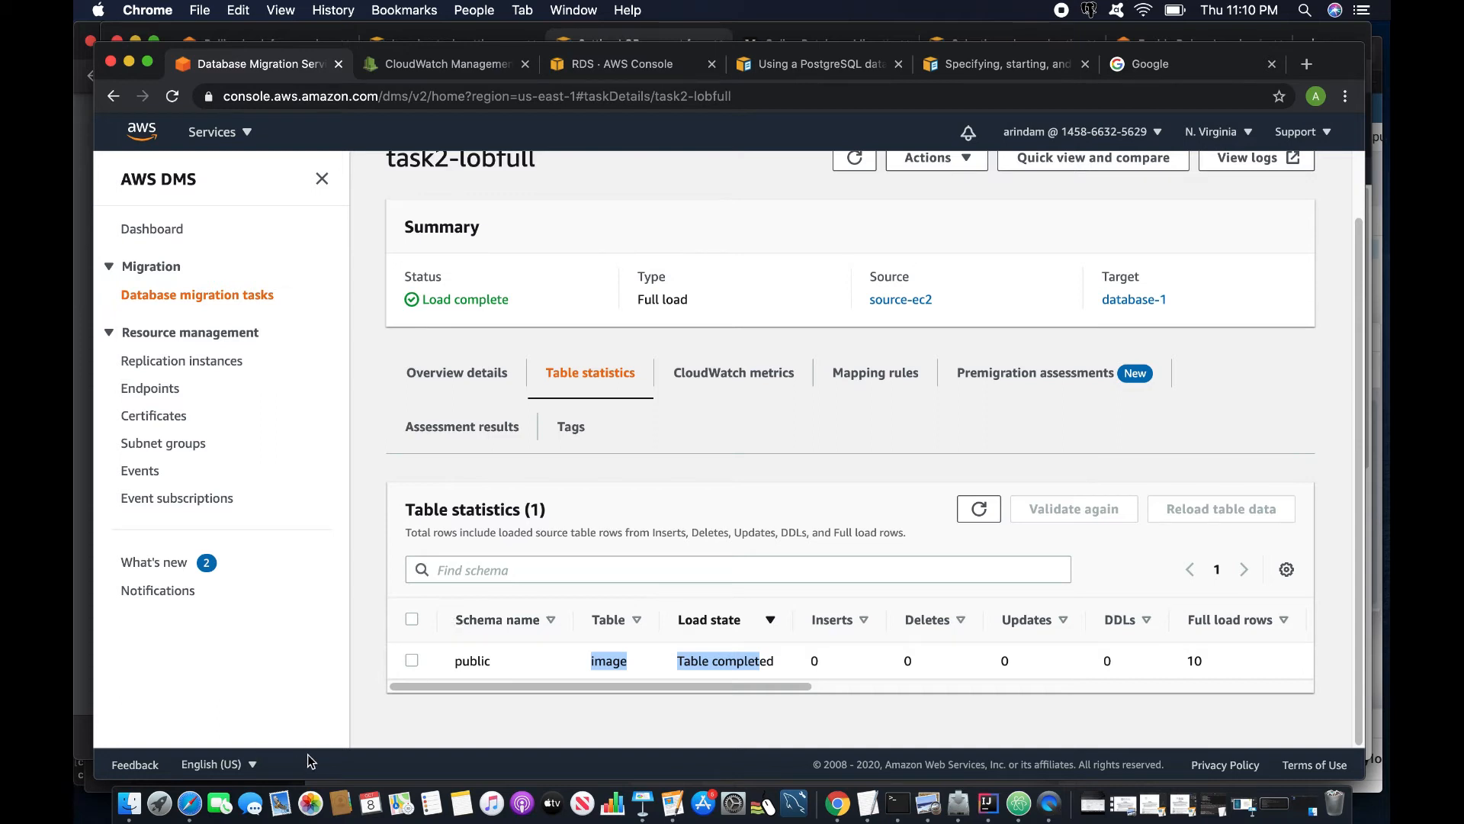
click(189, 803)
- Refresh the tables list in pgAdmin's browser tree
scroll(423, 565, down, 10)
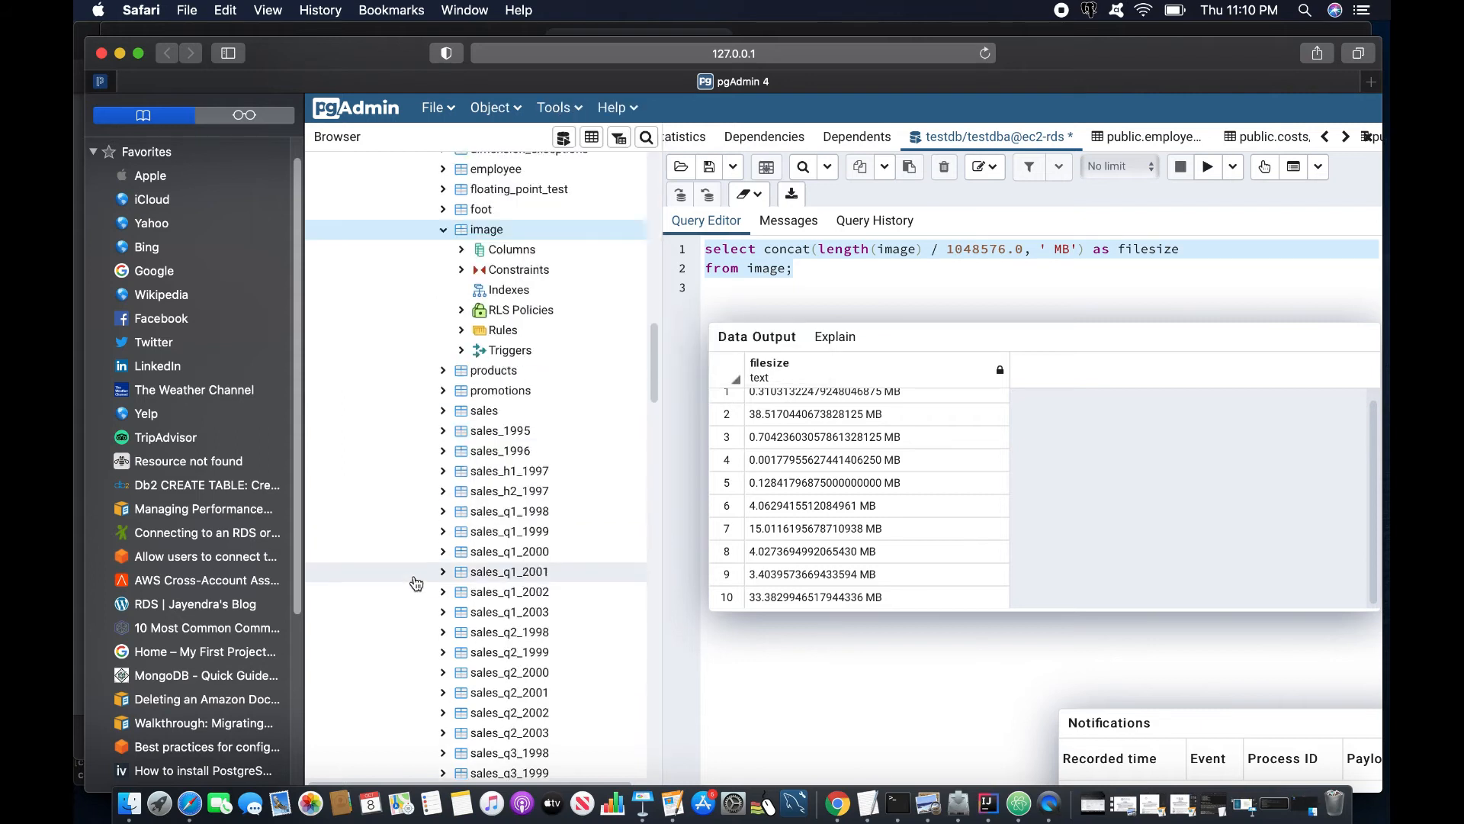
scroll(416, 583, down, 7)
right_click(518, 316)
click(563, 363)
- Generate a script for the image table, then return to the DMS task2-lobfull statistics window
scroll(465, 498, down, 14)
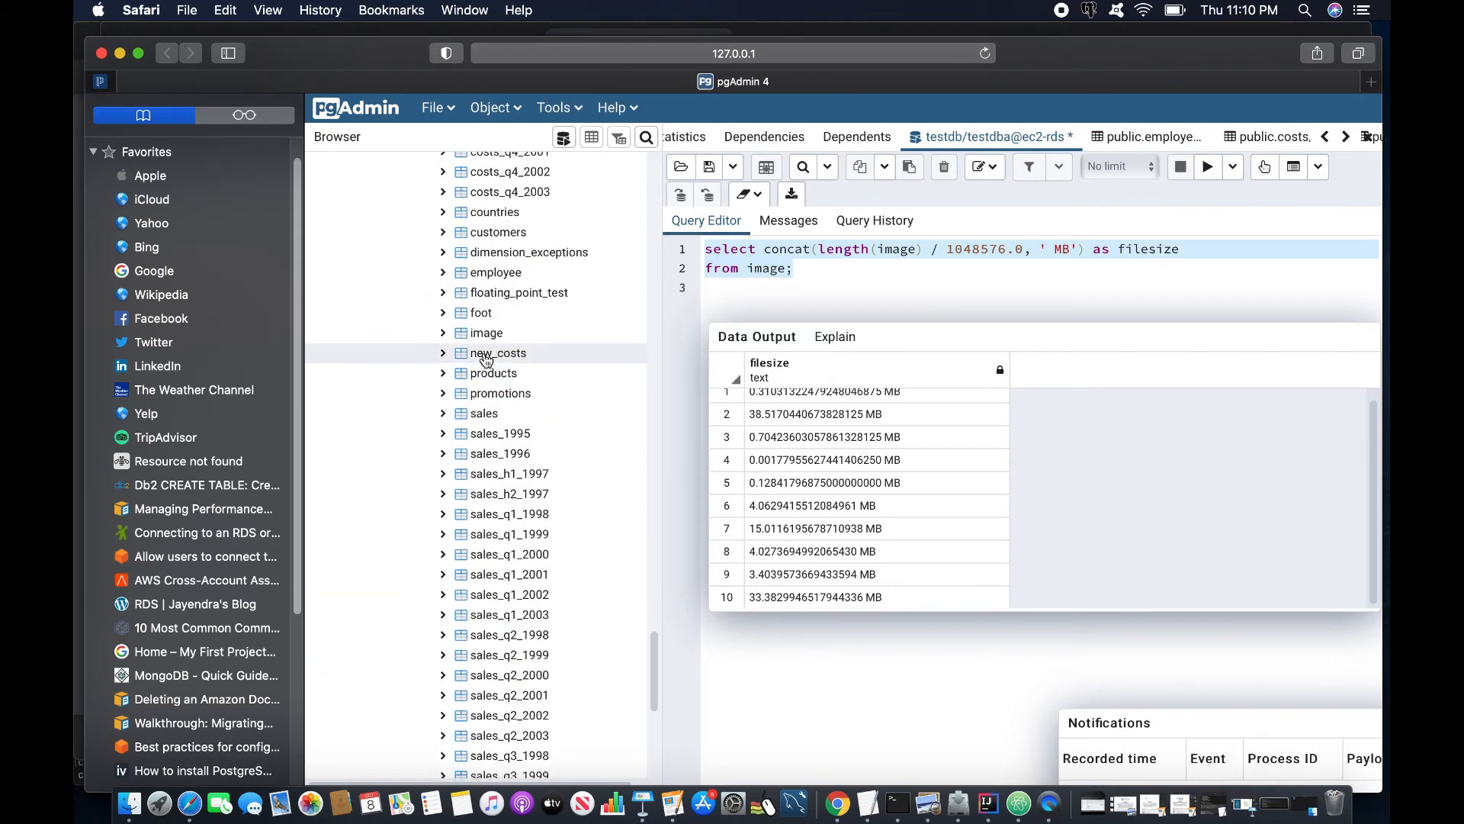
click(472, 336)
right_click(473, 335)
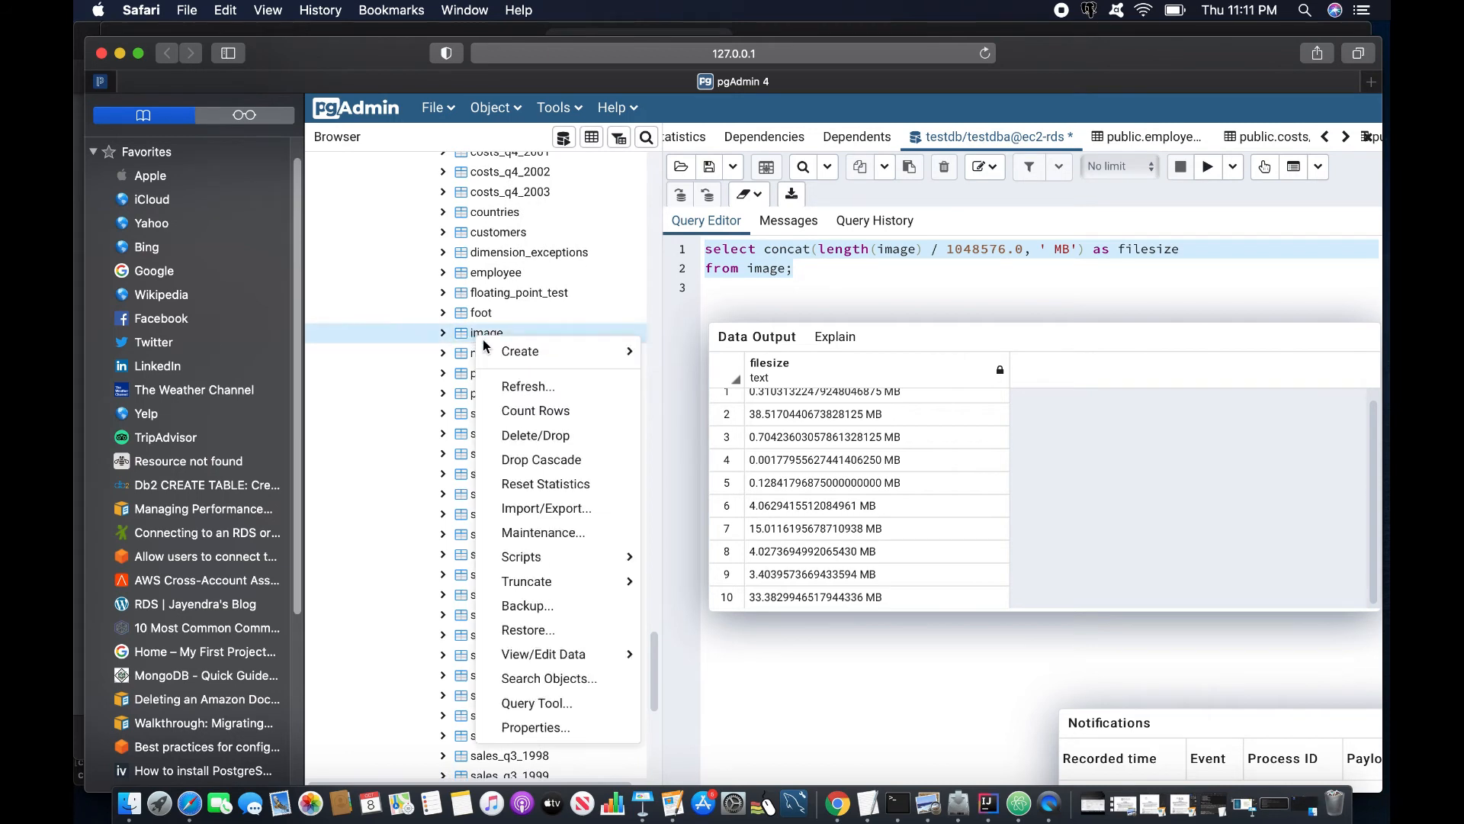
mouse_move(527, 552)
click(743, 630)
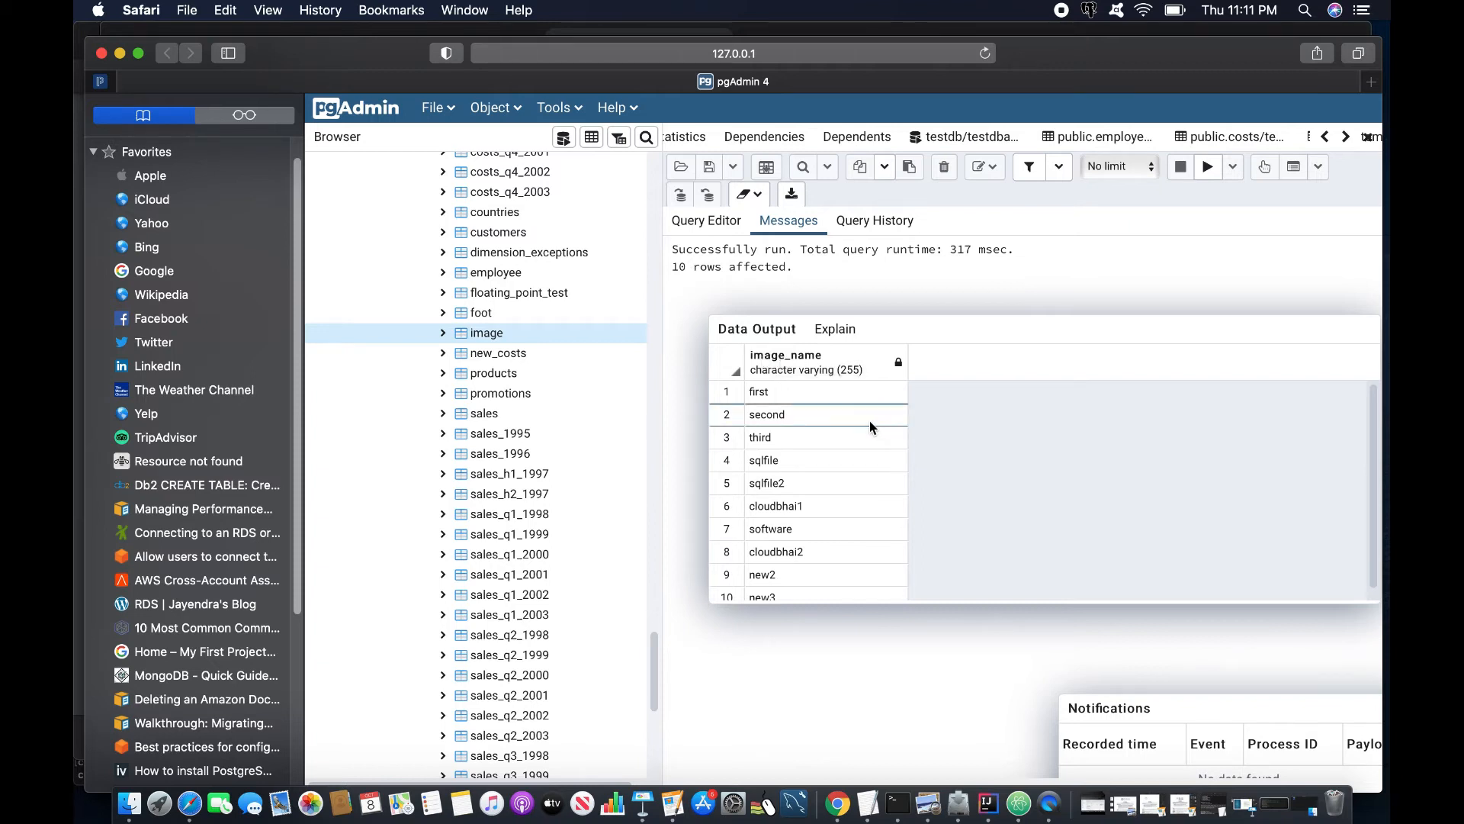
right_click(837, 809)
click(870, 596)
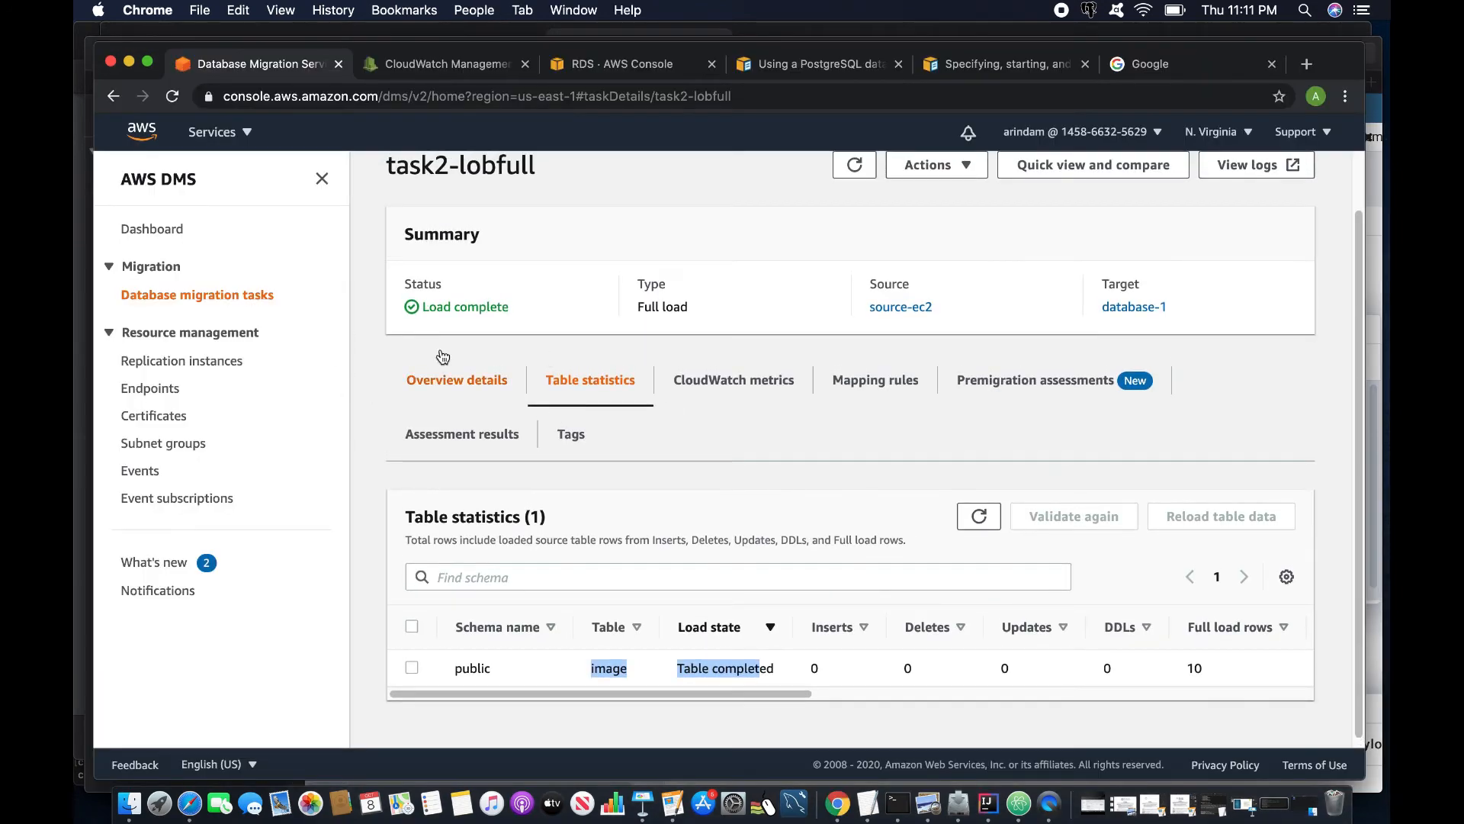
- Open task2-lobfull's CloudWatch log events and filter them for 'image'
click(180, 296)
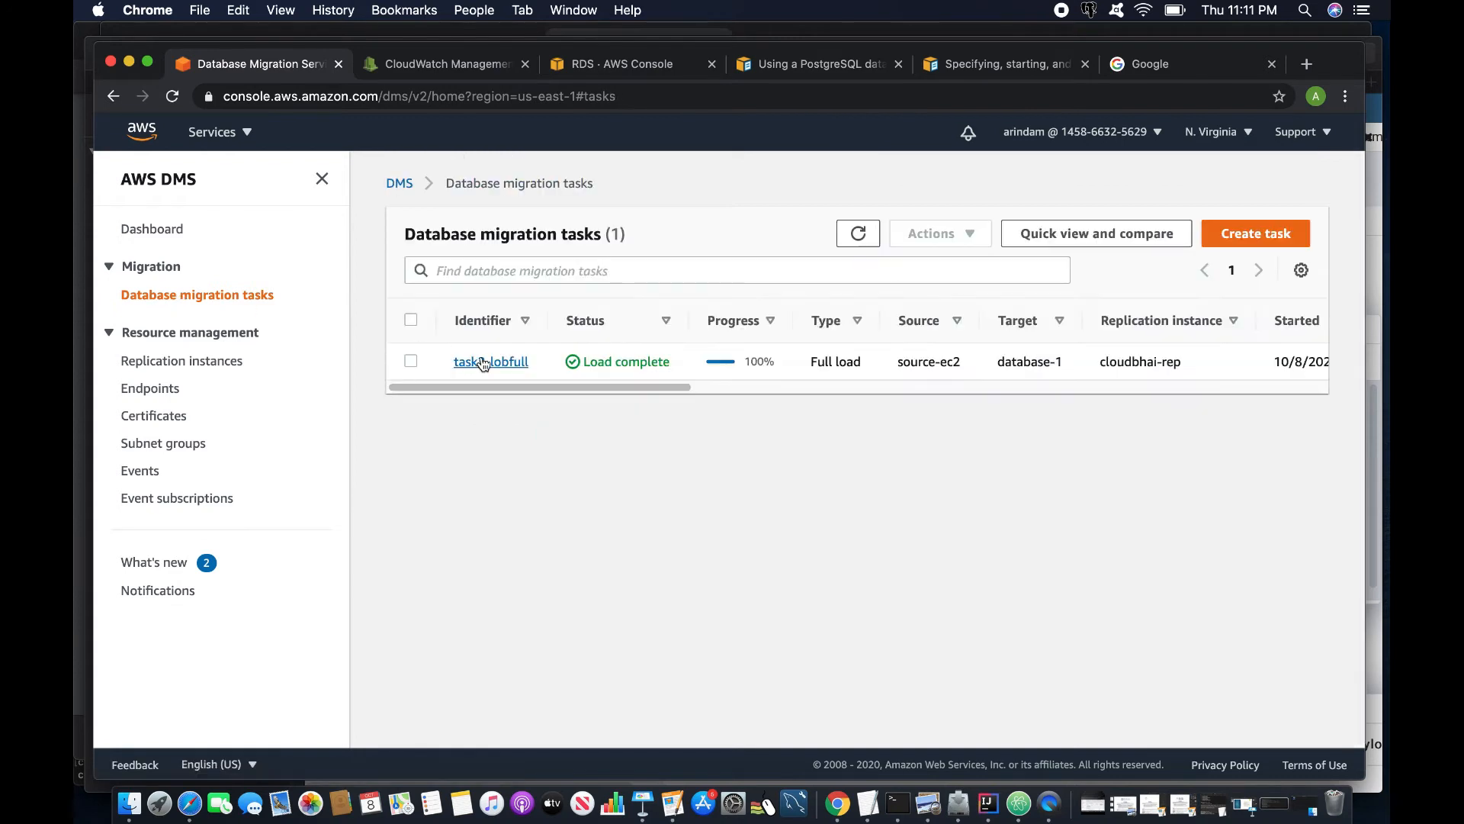
click(482, 362)
click(958, 702)
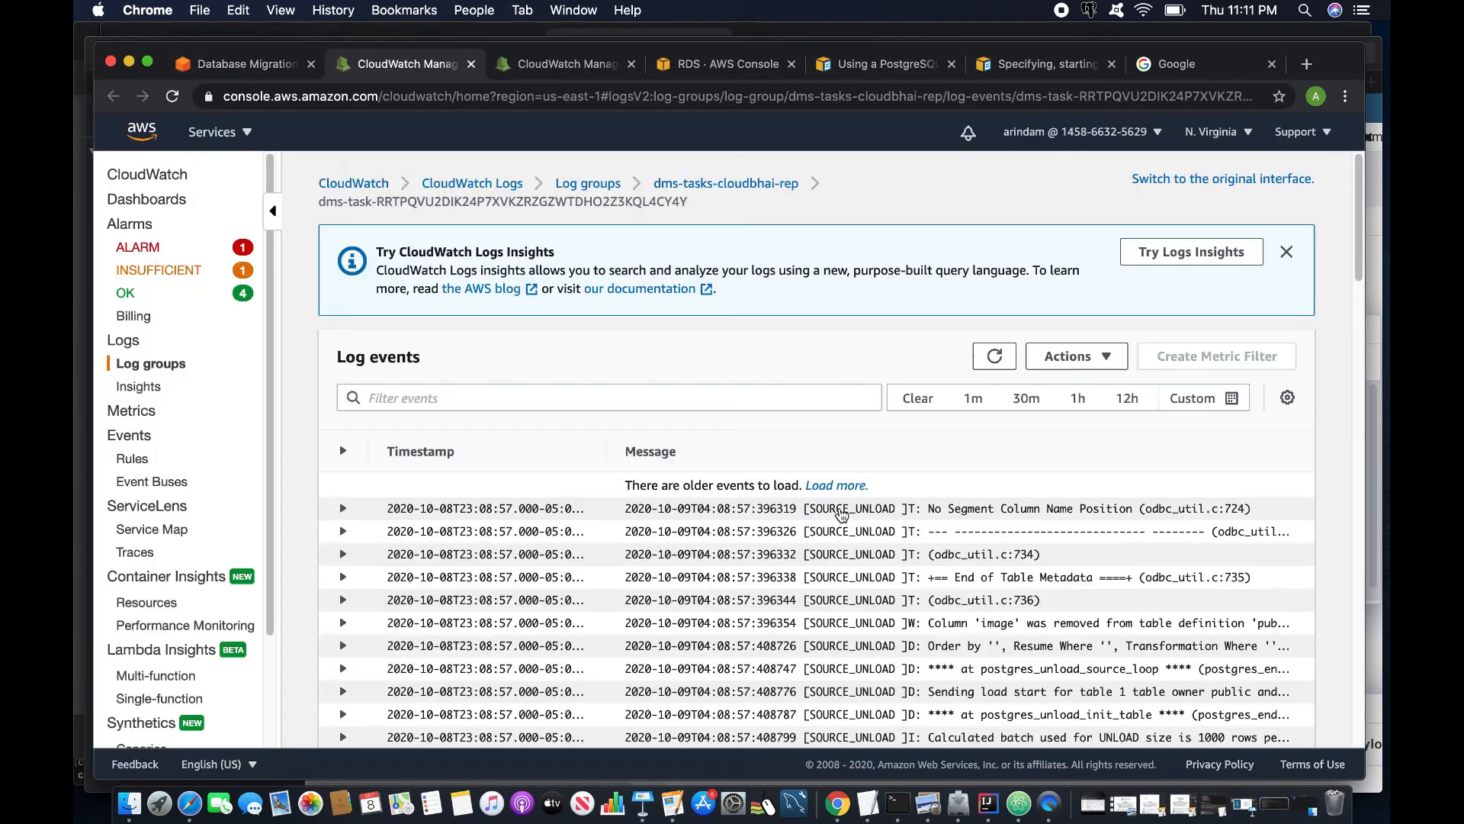
click(504, 391)
text(error)
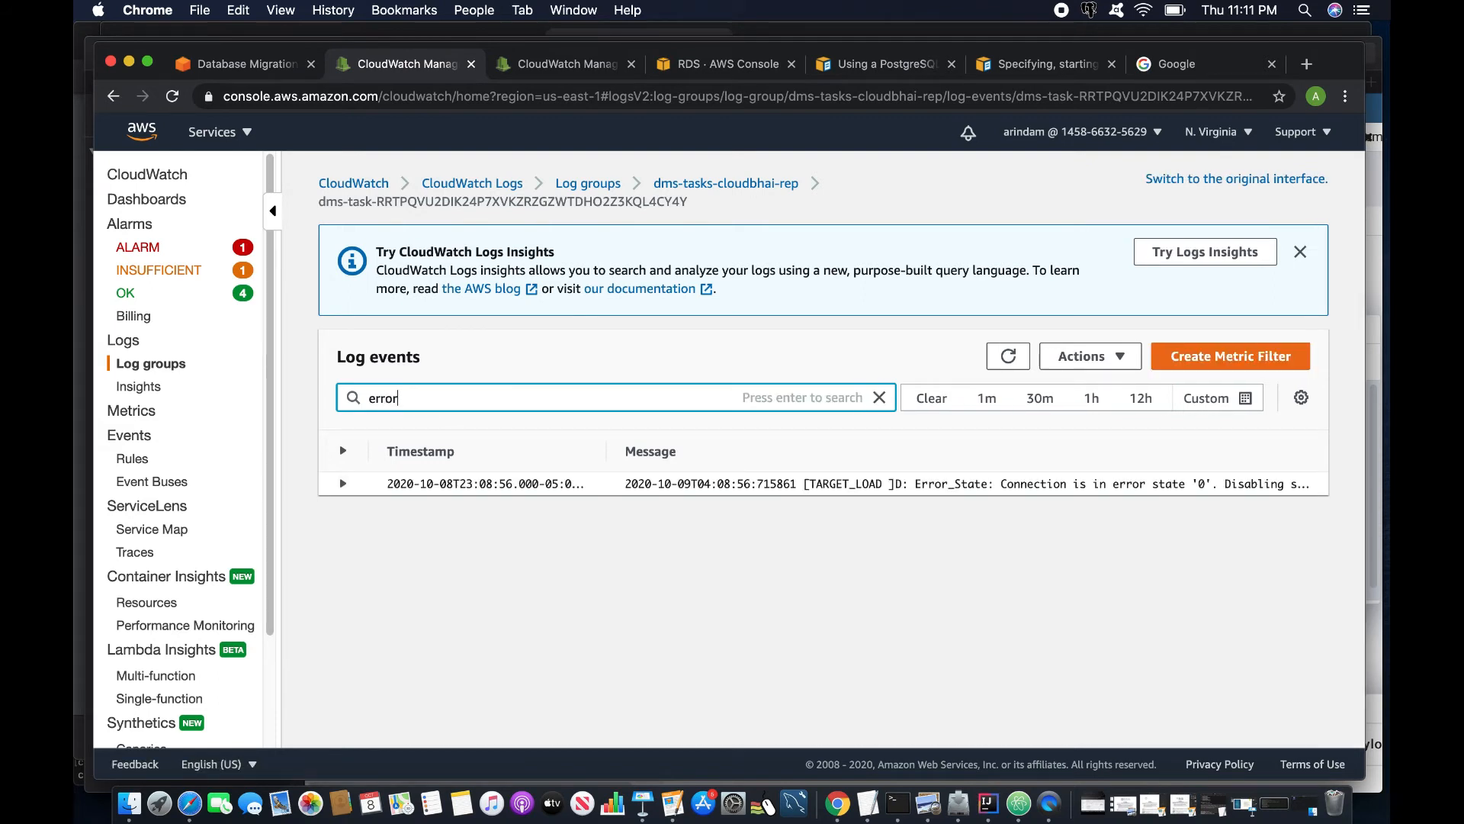
drag(443, 410, 297, 382)
text(image)
key(Return)
- Expand and highlight the warning that column image was removed for lacking a primary key
scroll(594, 565, down, 3)
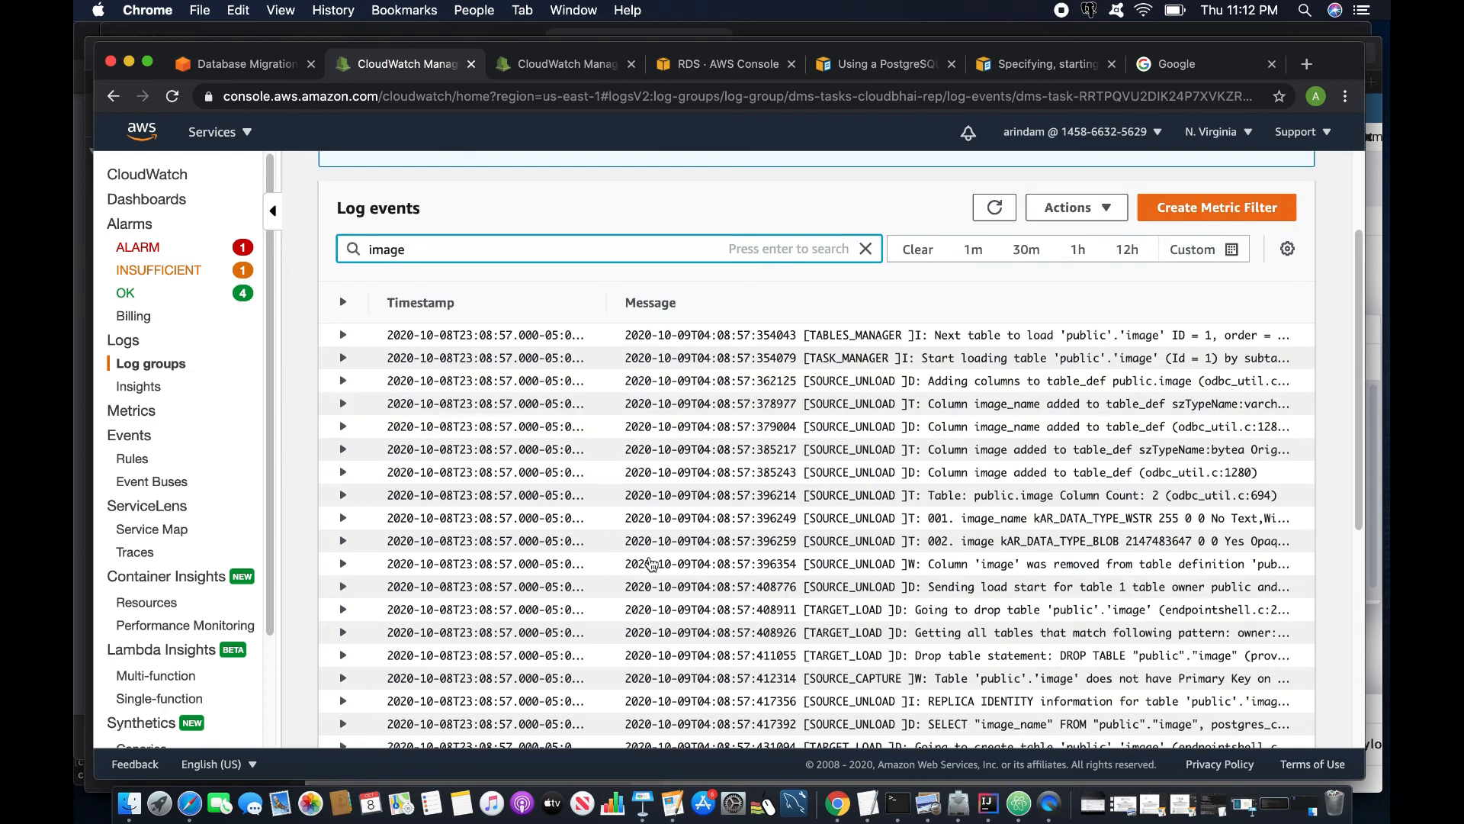
click(343, 564)
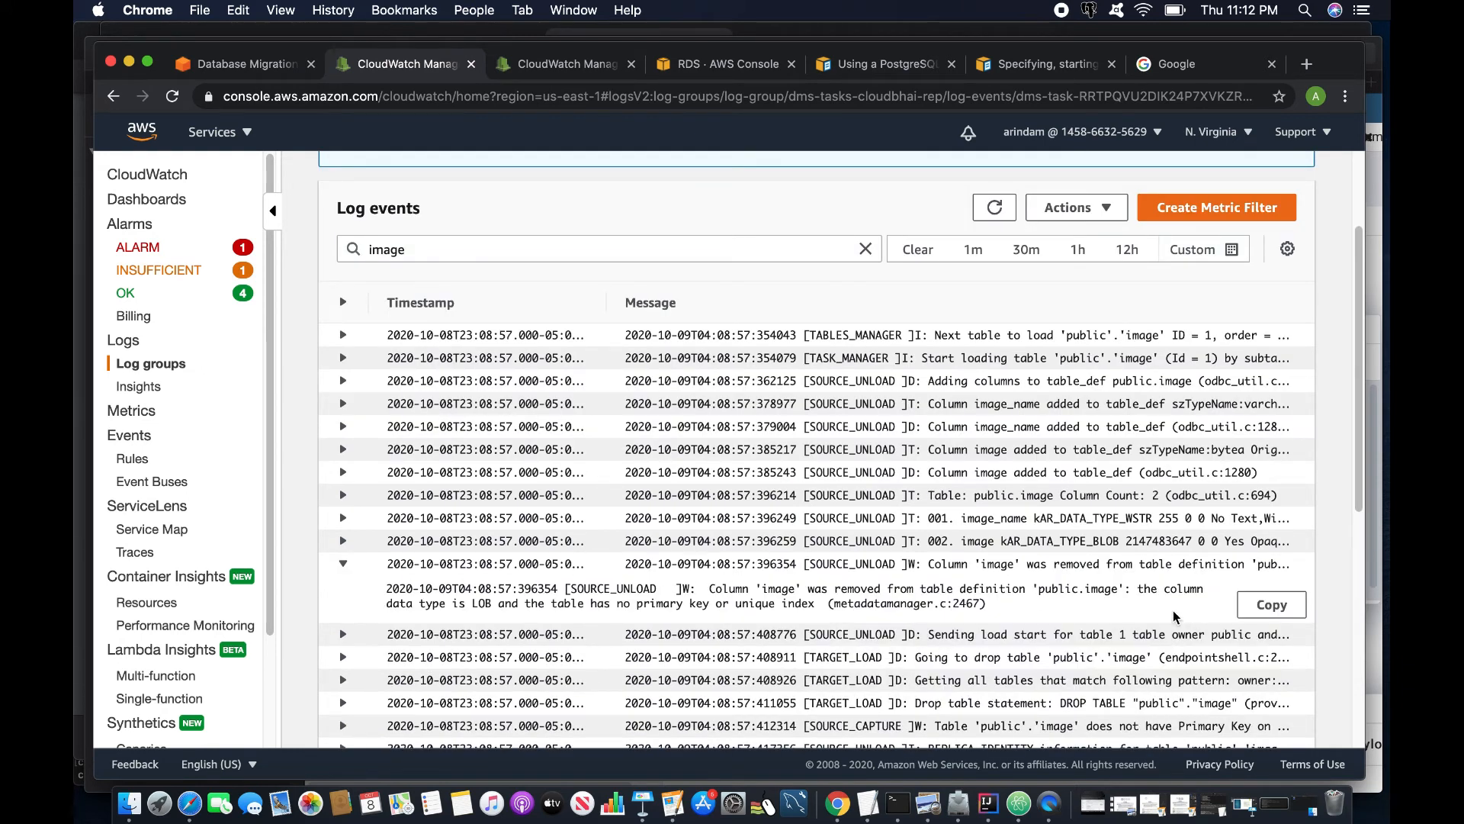
drag(391, 588, 1005, 609)
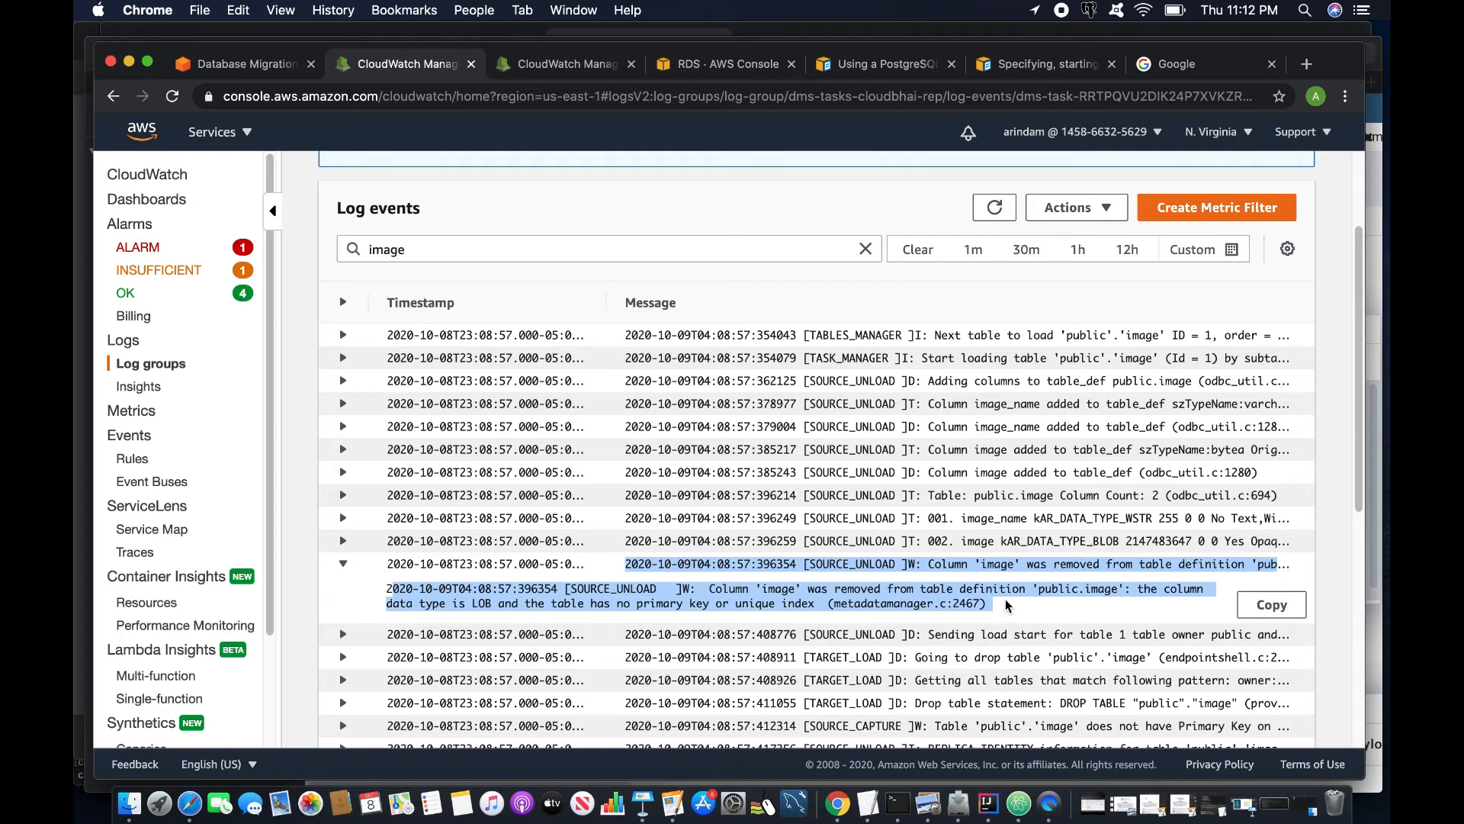
click(1014, 604)
drag(994, 614, 388, 586)
click(1079, 583)
drag(988, 606, 387, 583)
scroll(626, 586, up, 3)
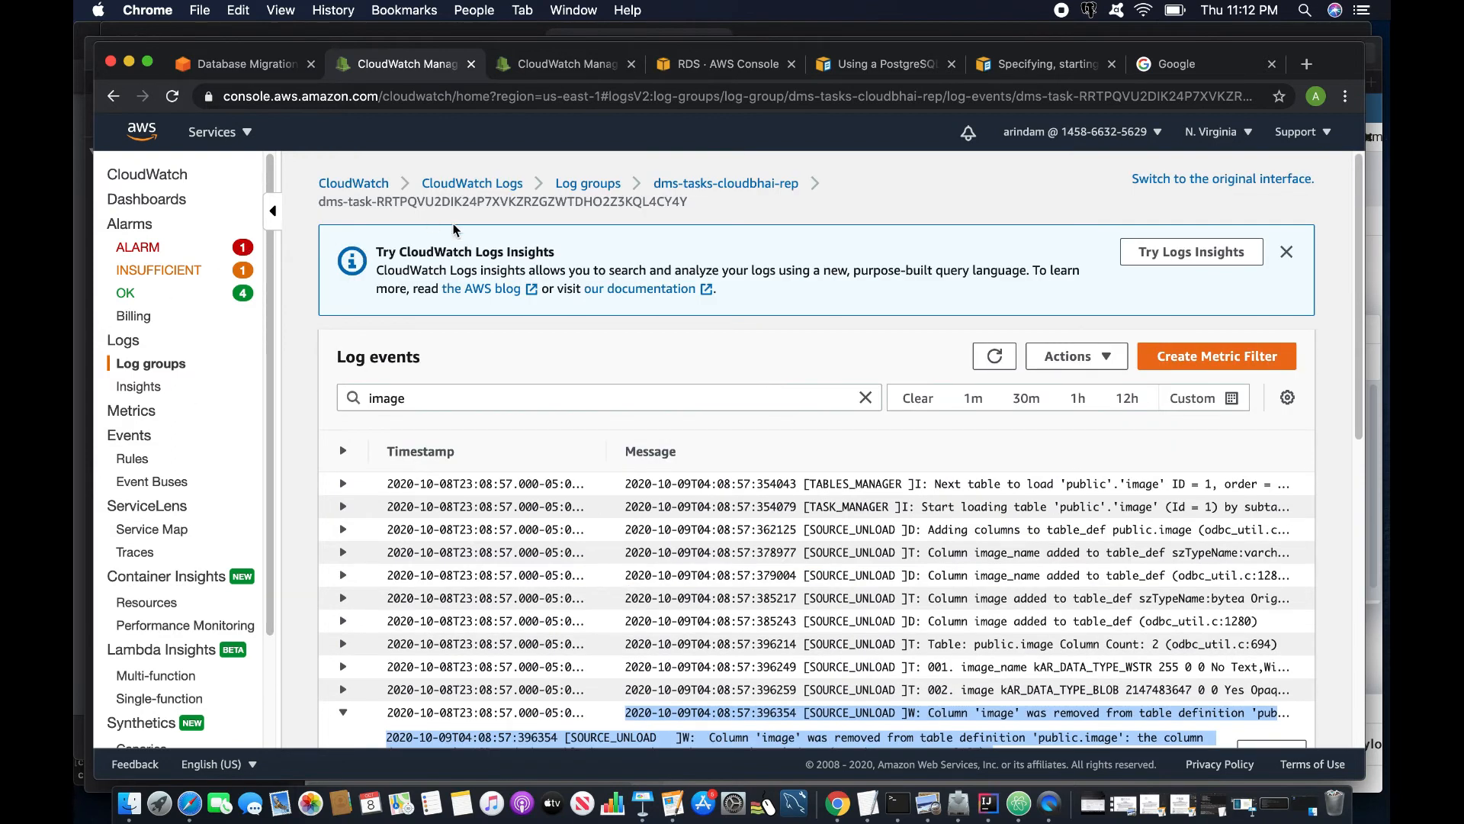
click(190, 803)
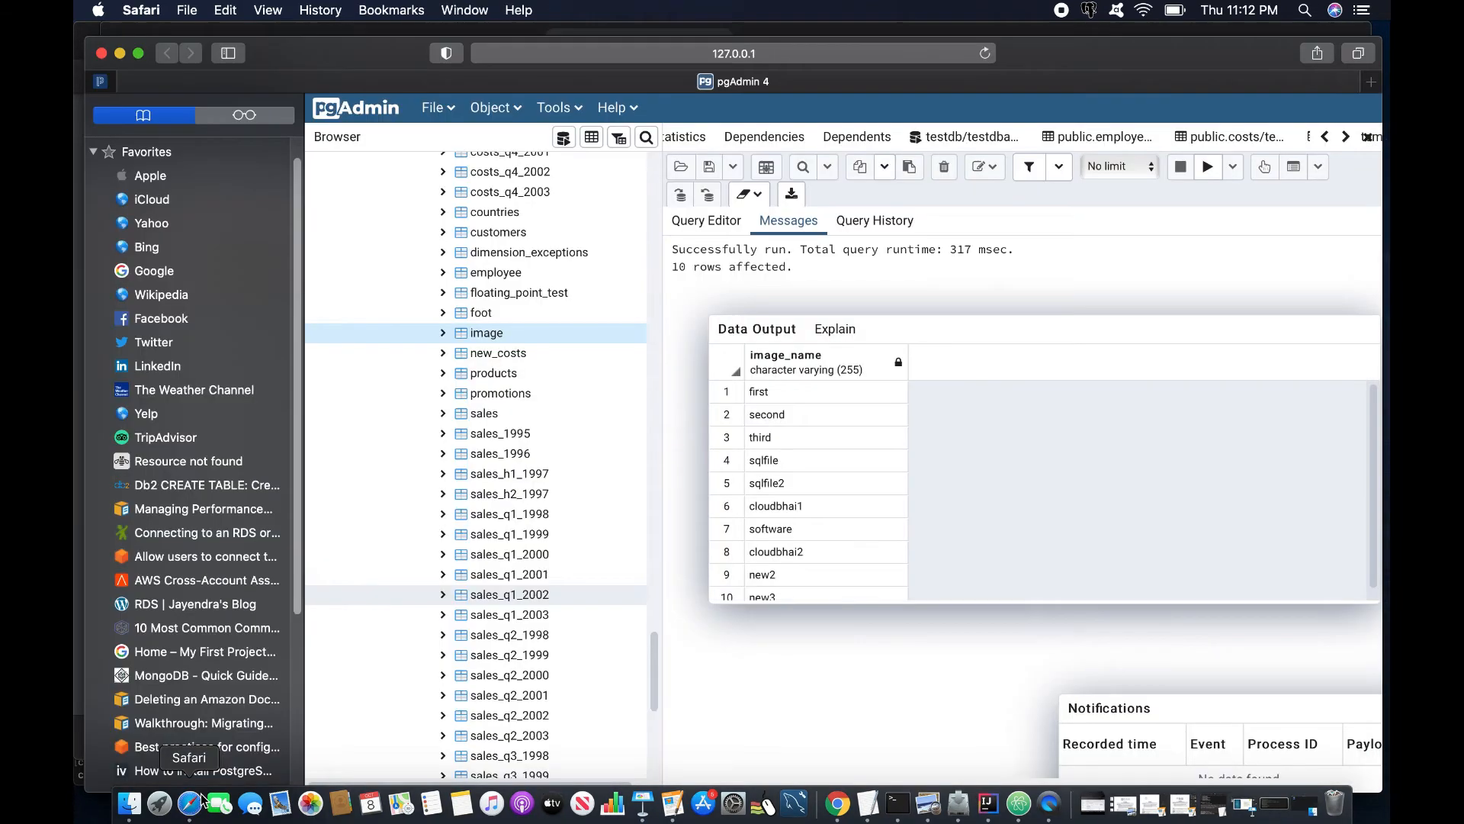
- Bring up the image file-size query and expand the image table's image_name and image columns
scroll(460, 555, up, 5)
scroll(461, 555, down, 5)
click(461, 294)
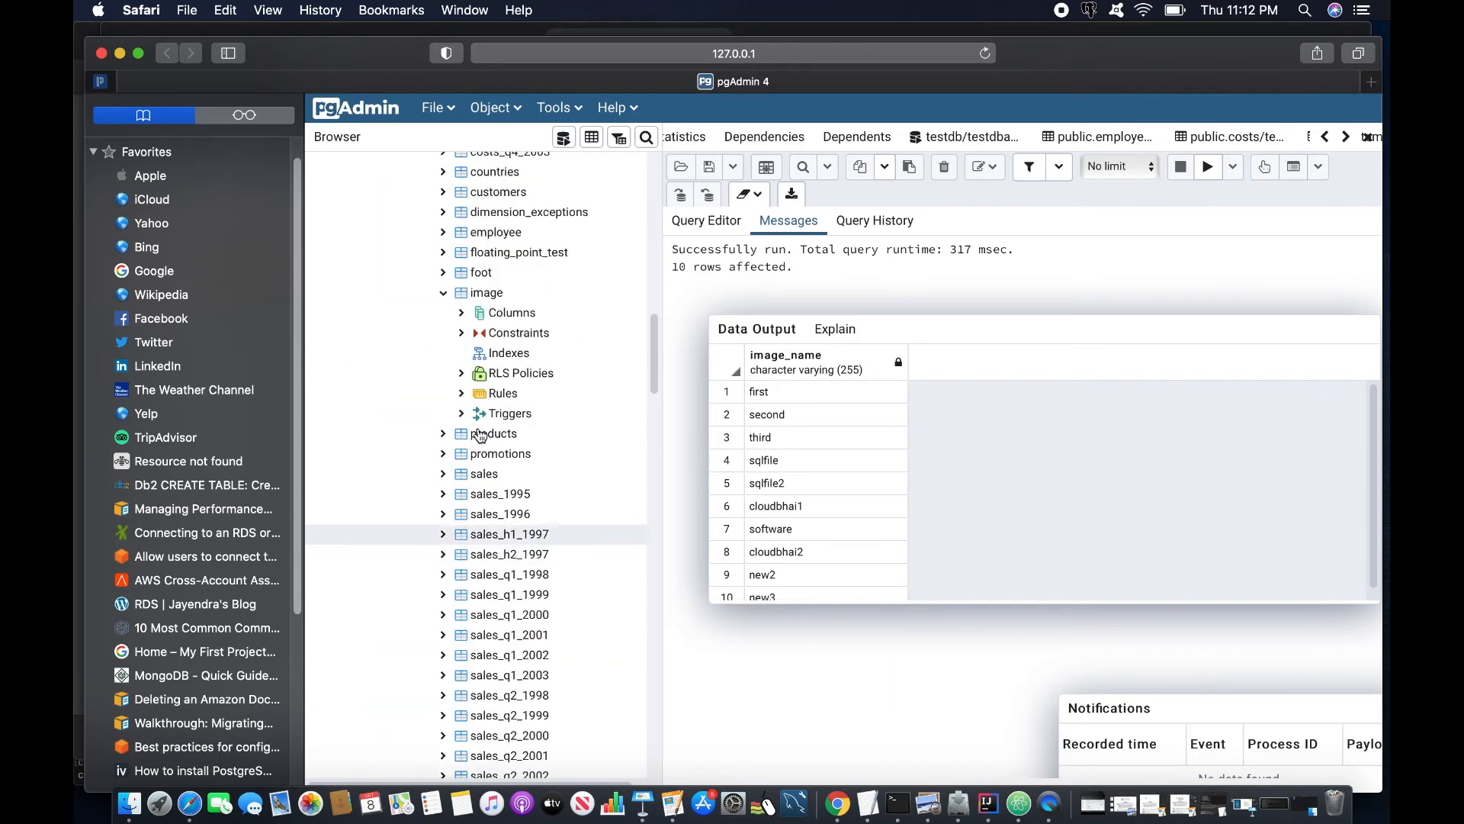
click(443, 294)
click(479, 295)
click(705, 220)
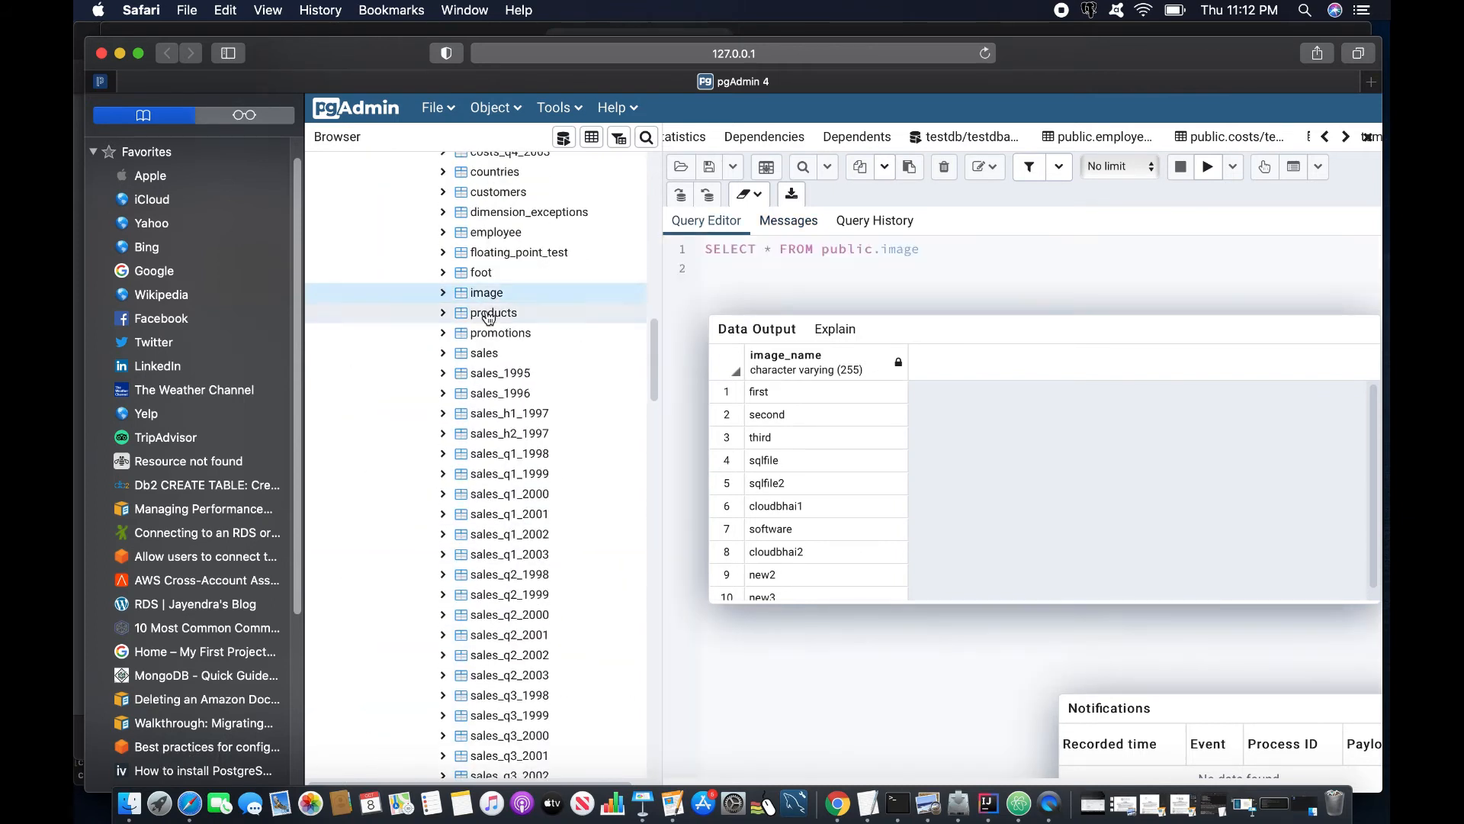
click(442, 295)
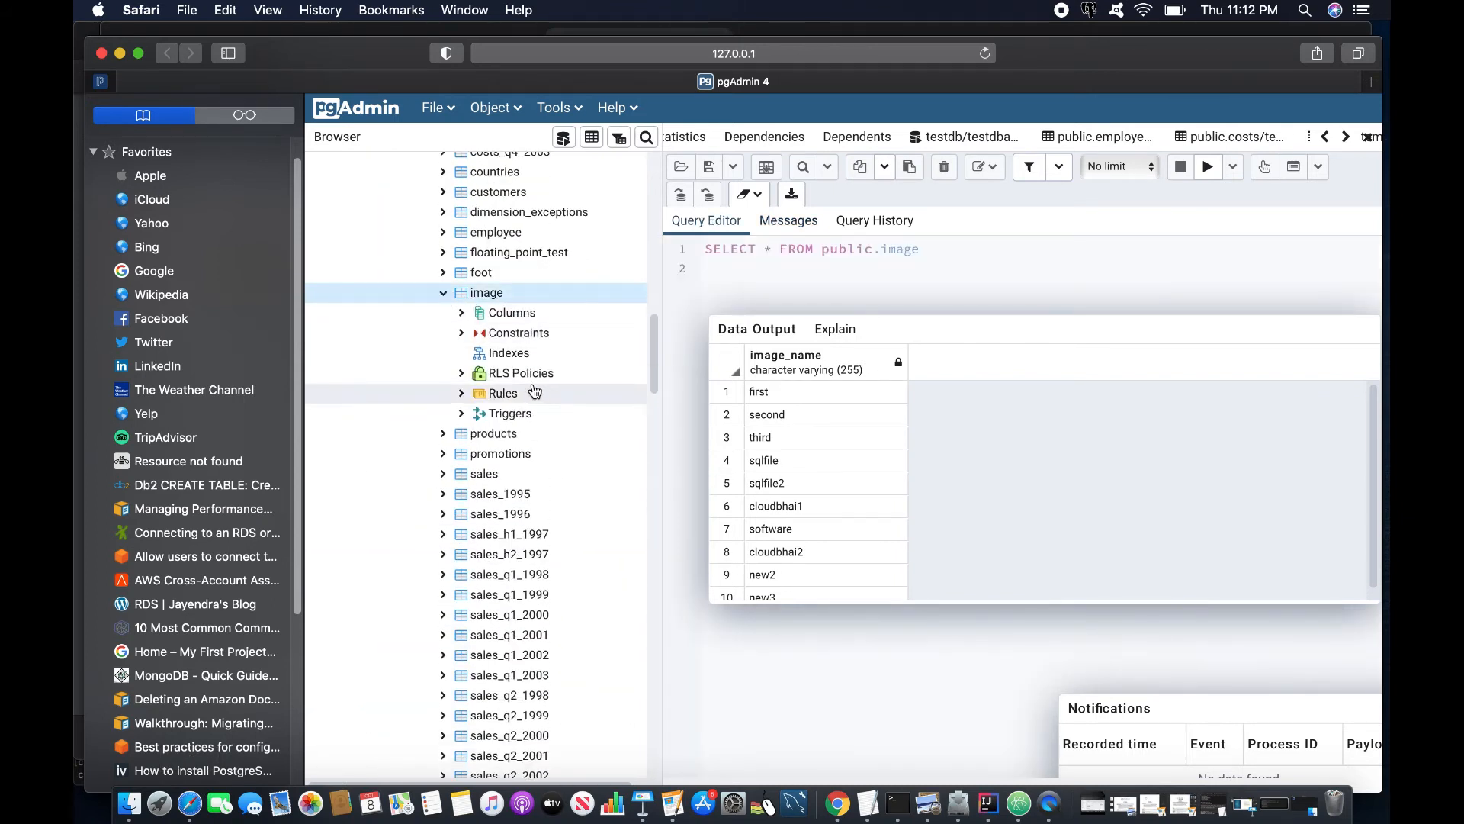
click(462, 314)
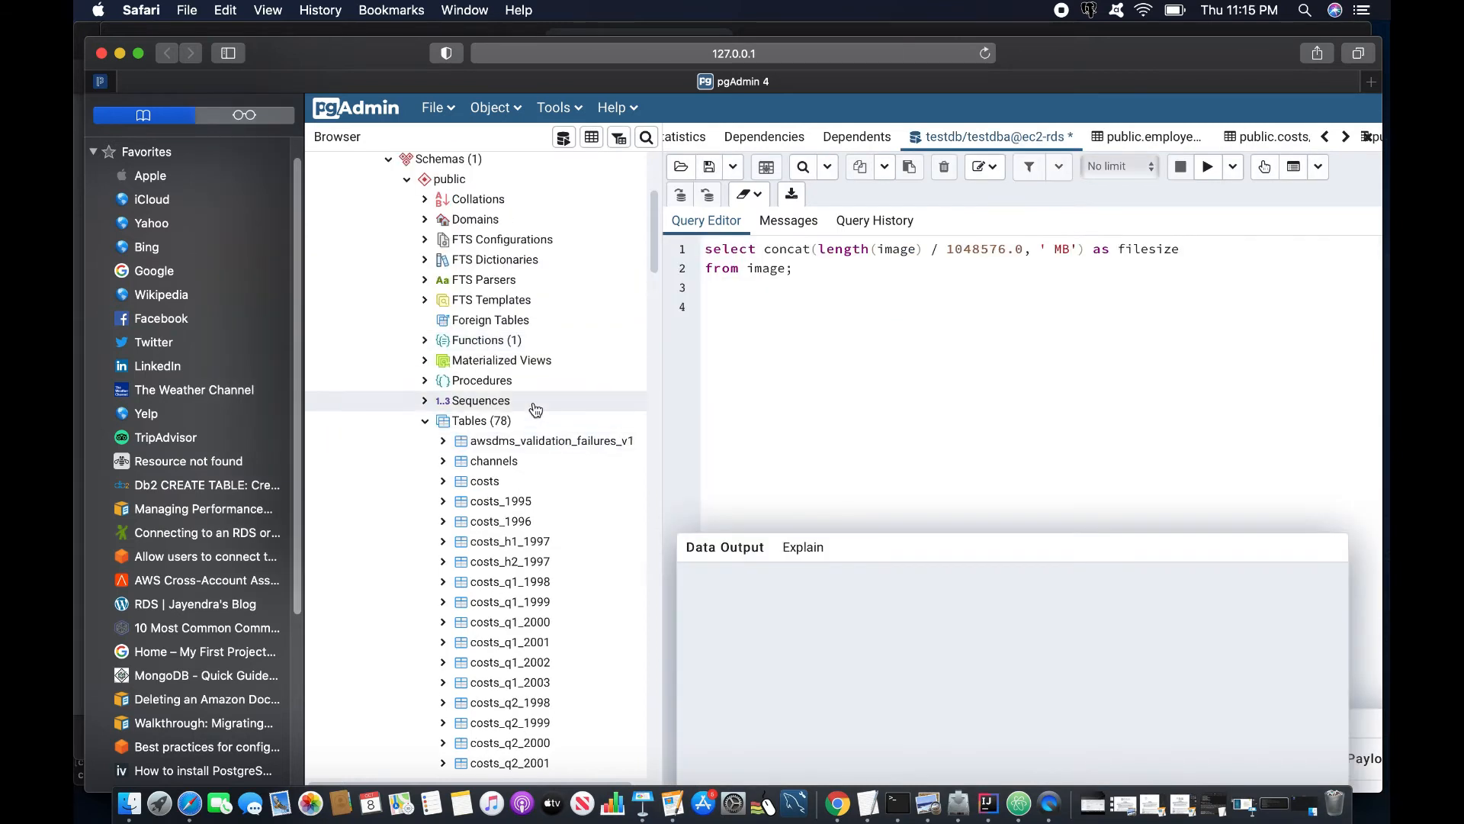
- Open the Properties of the image table
scroll(591, 382, down, 15)
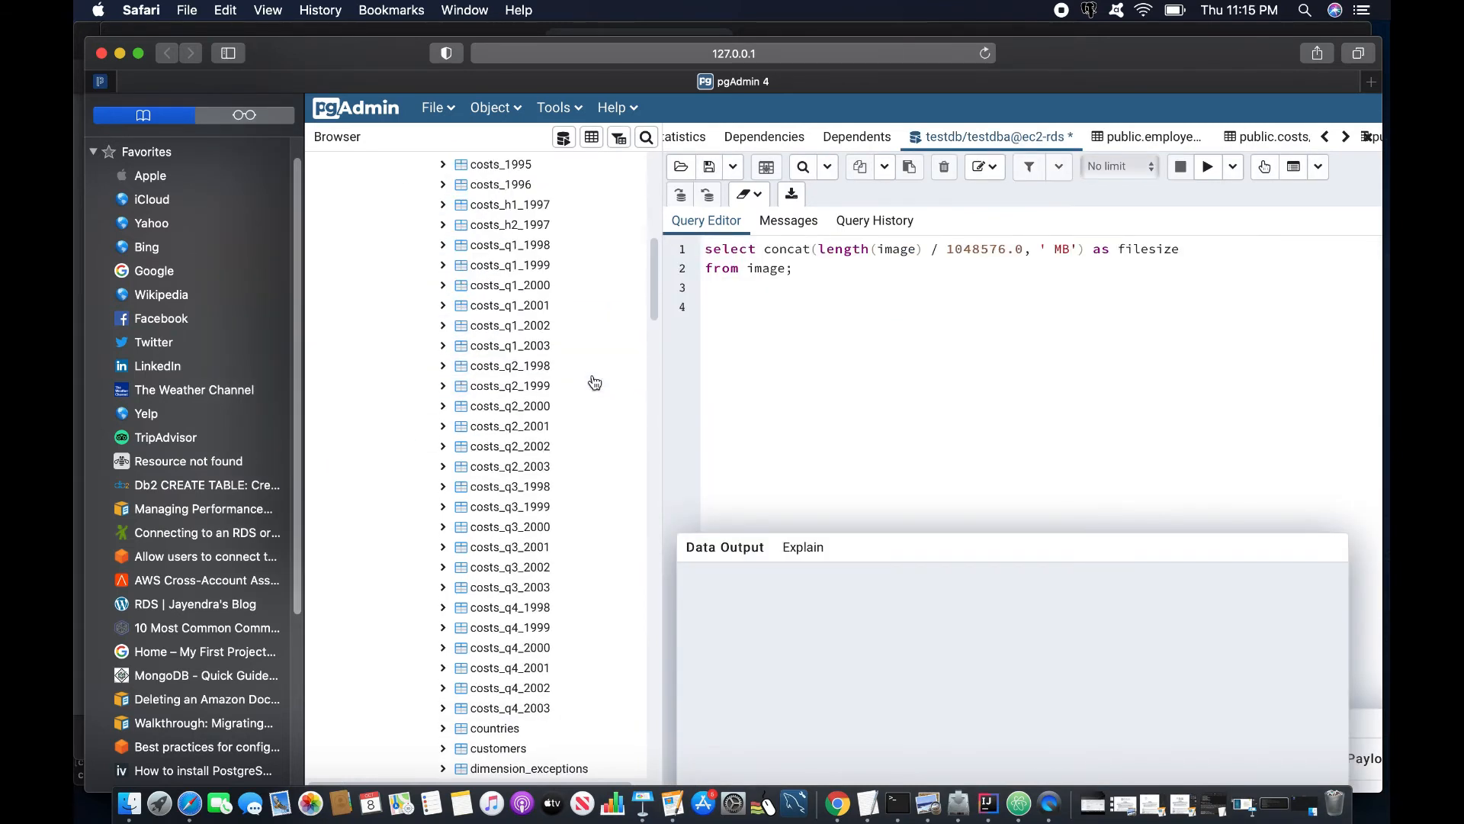
scroll(502, 342, down, 5)
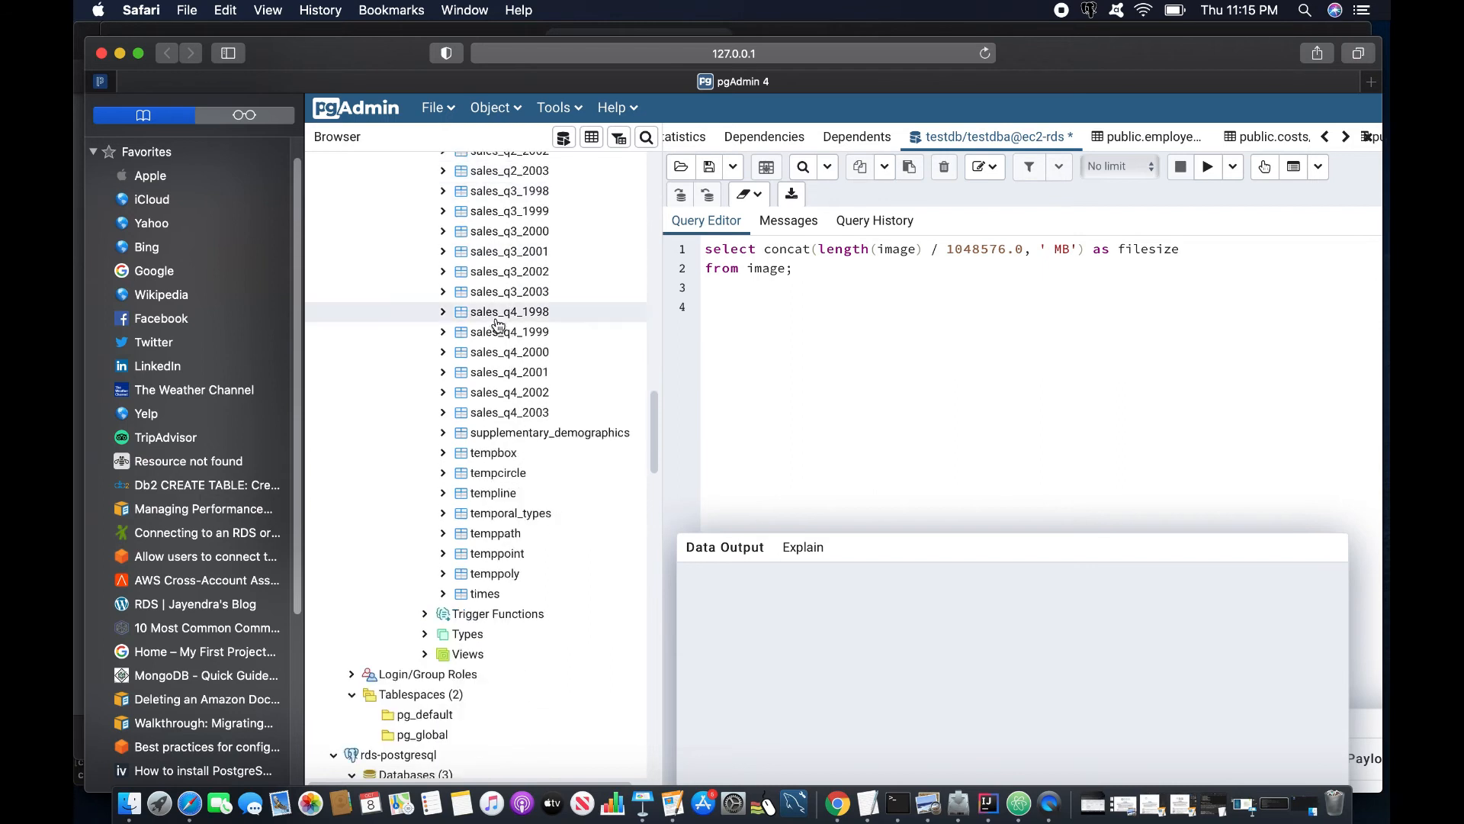
scroll(495, 328, up, 20)
scroll(496, 328, down, 10)
click(494, 320)
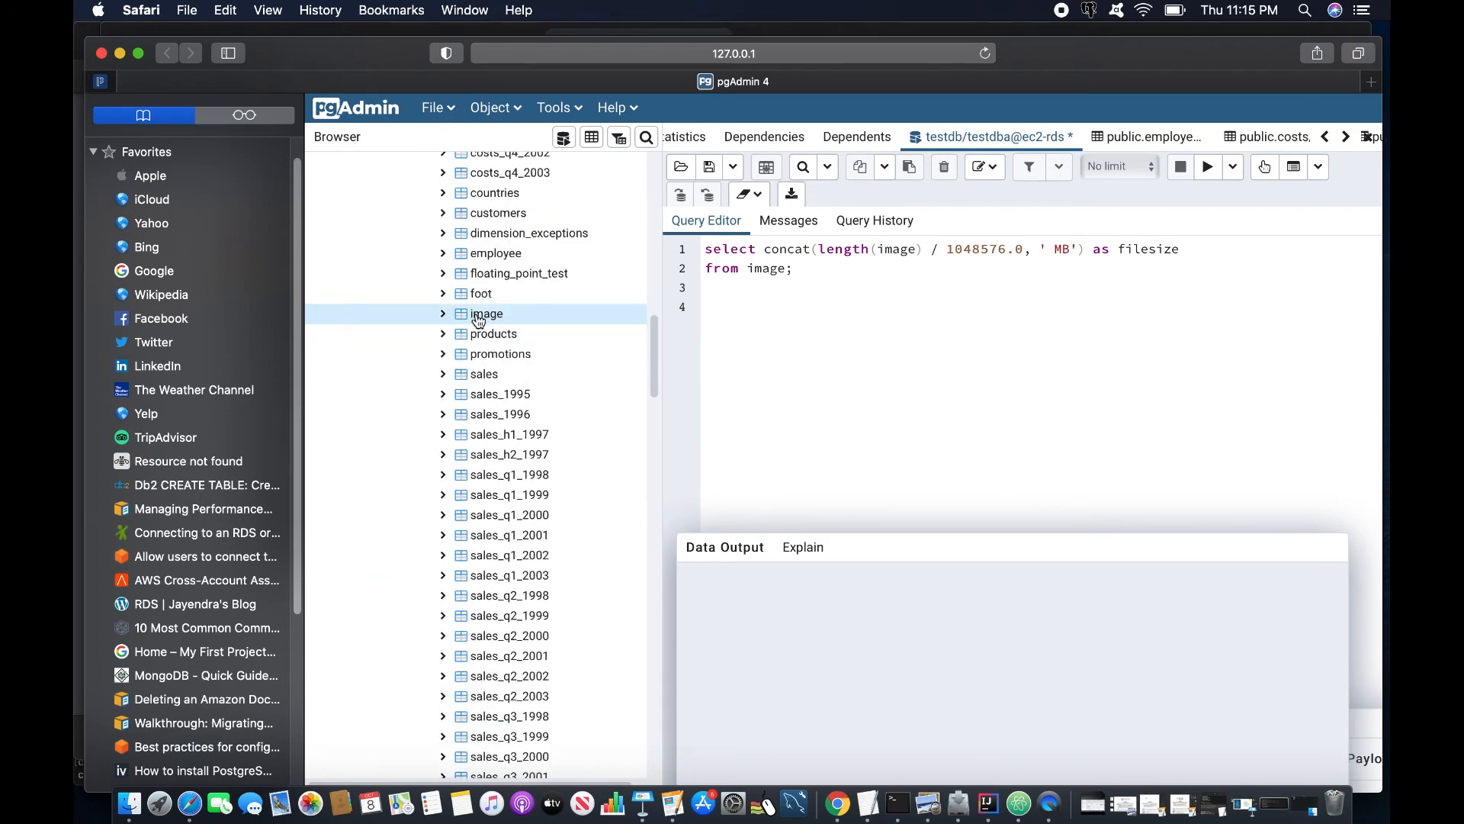
right_click(475, 319)
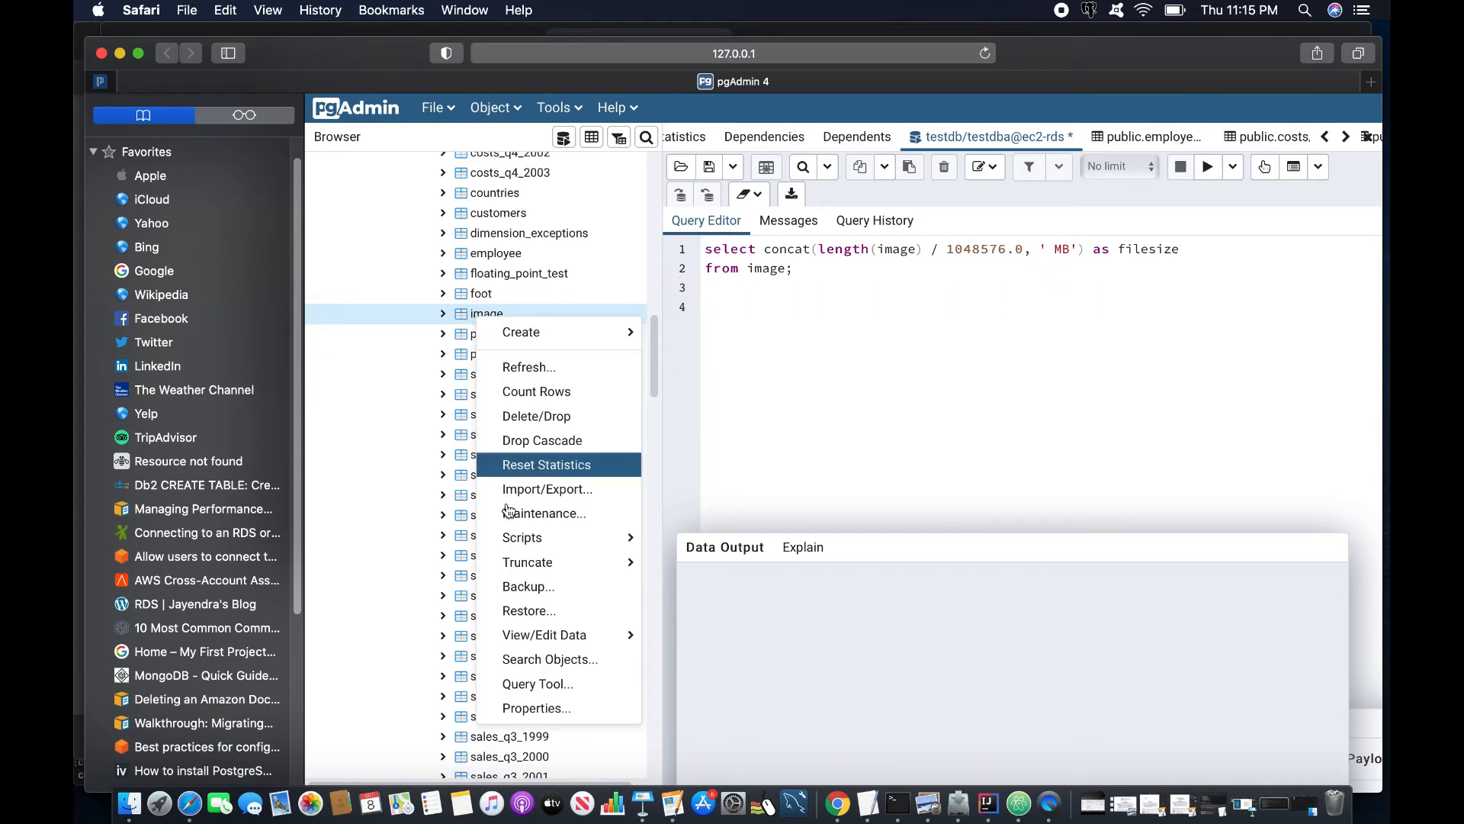
click(534, 706)
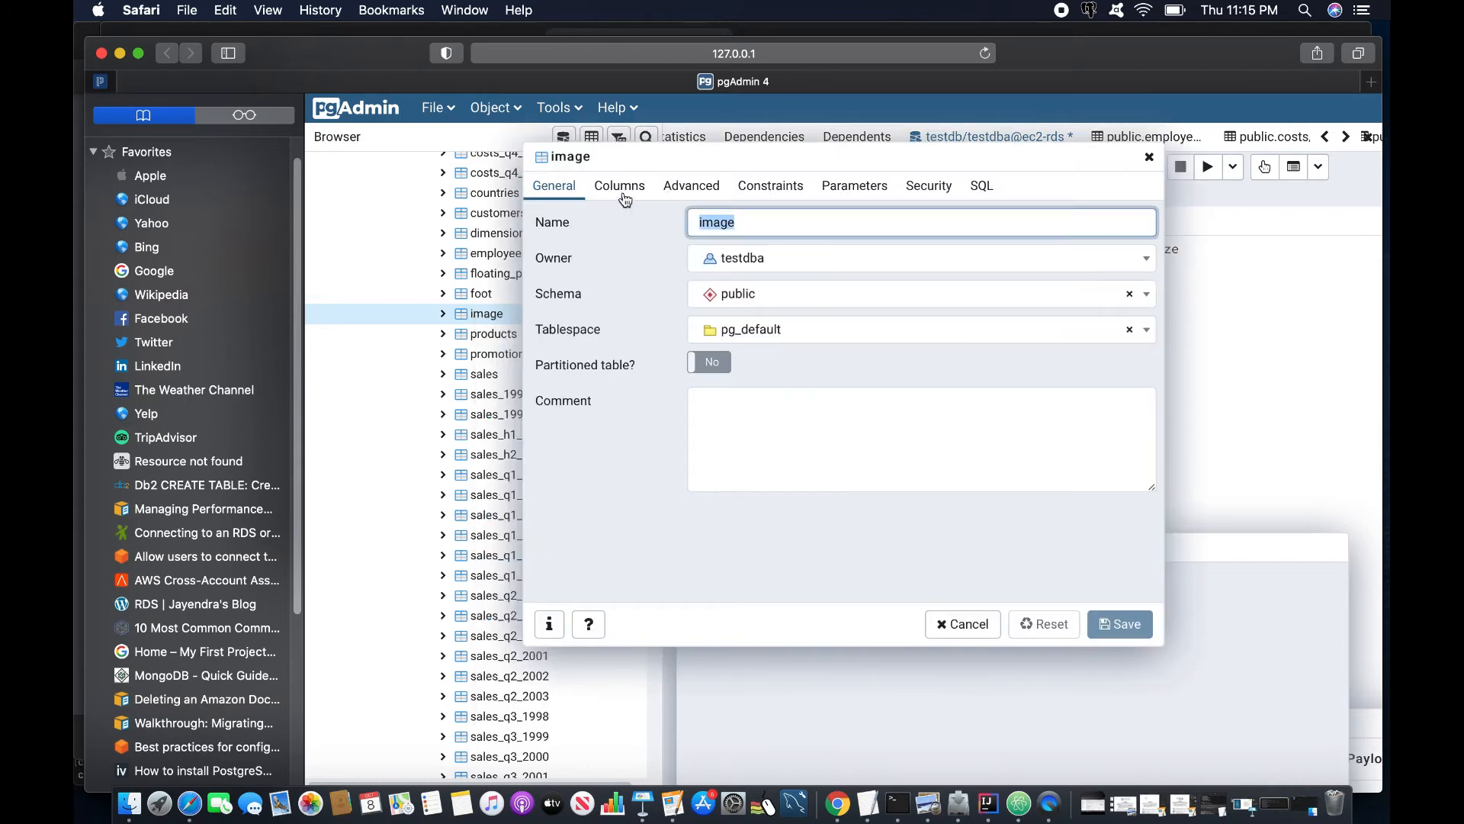
click(619, 187)
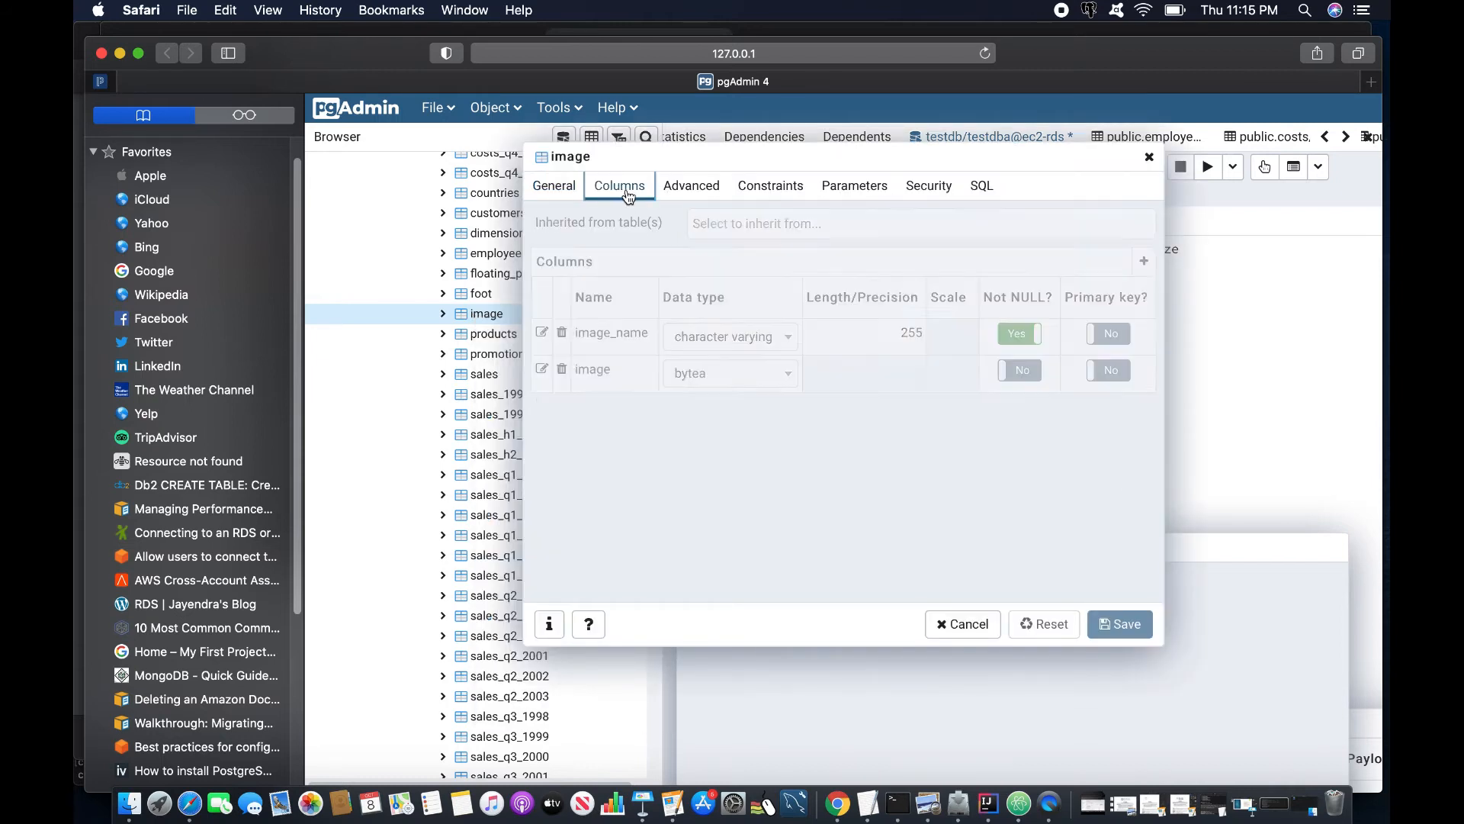
click(1110, 335)
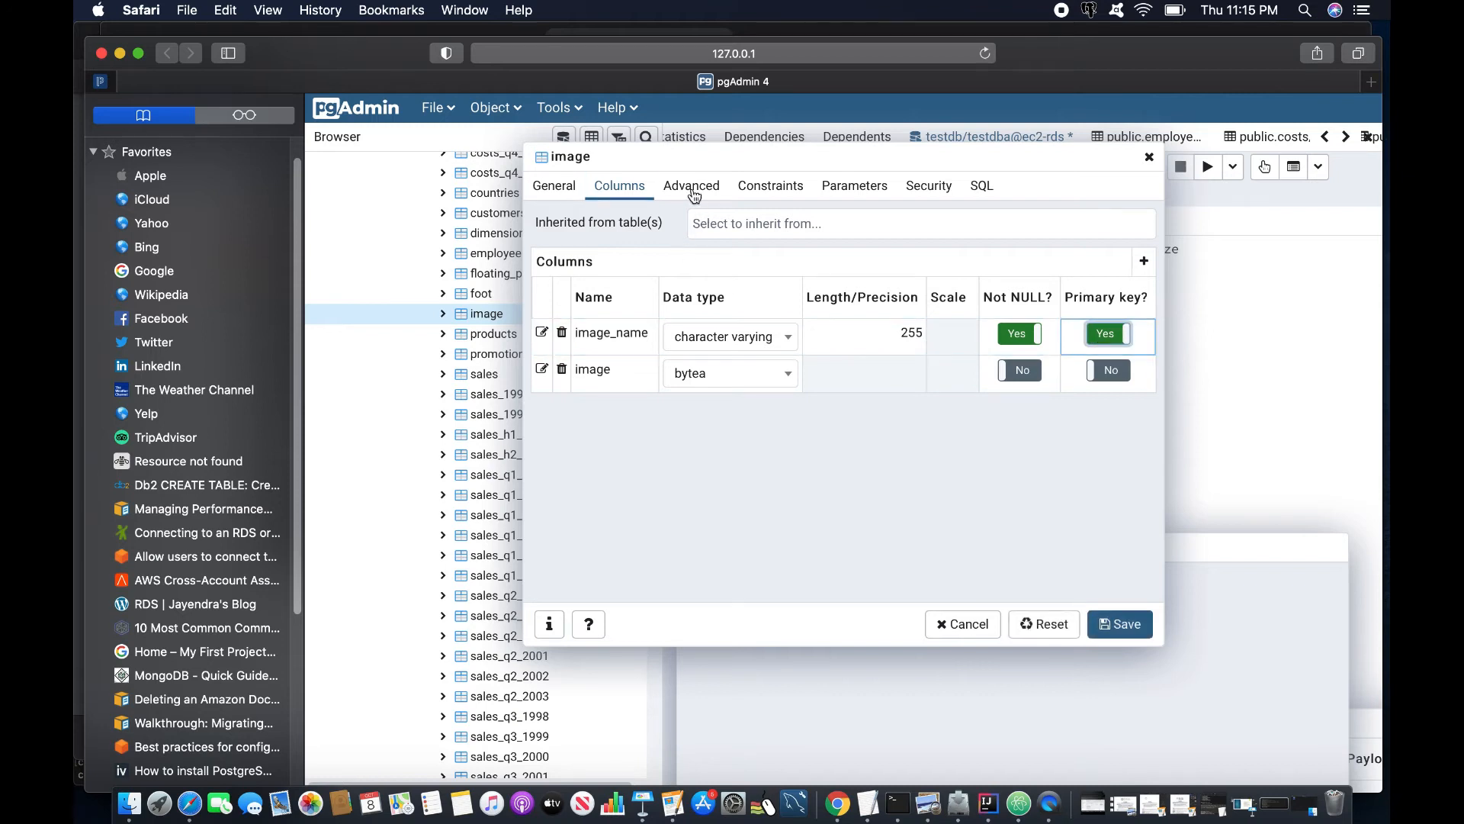
click(769, 187)
click(634, 321)
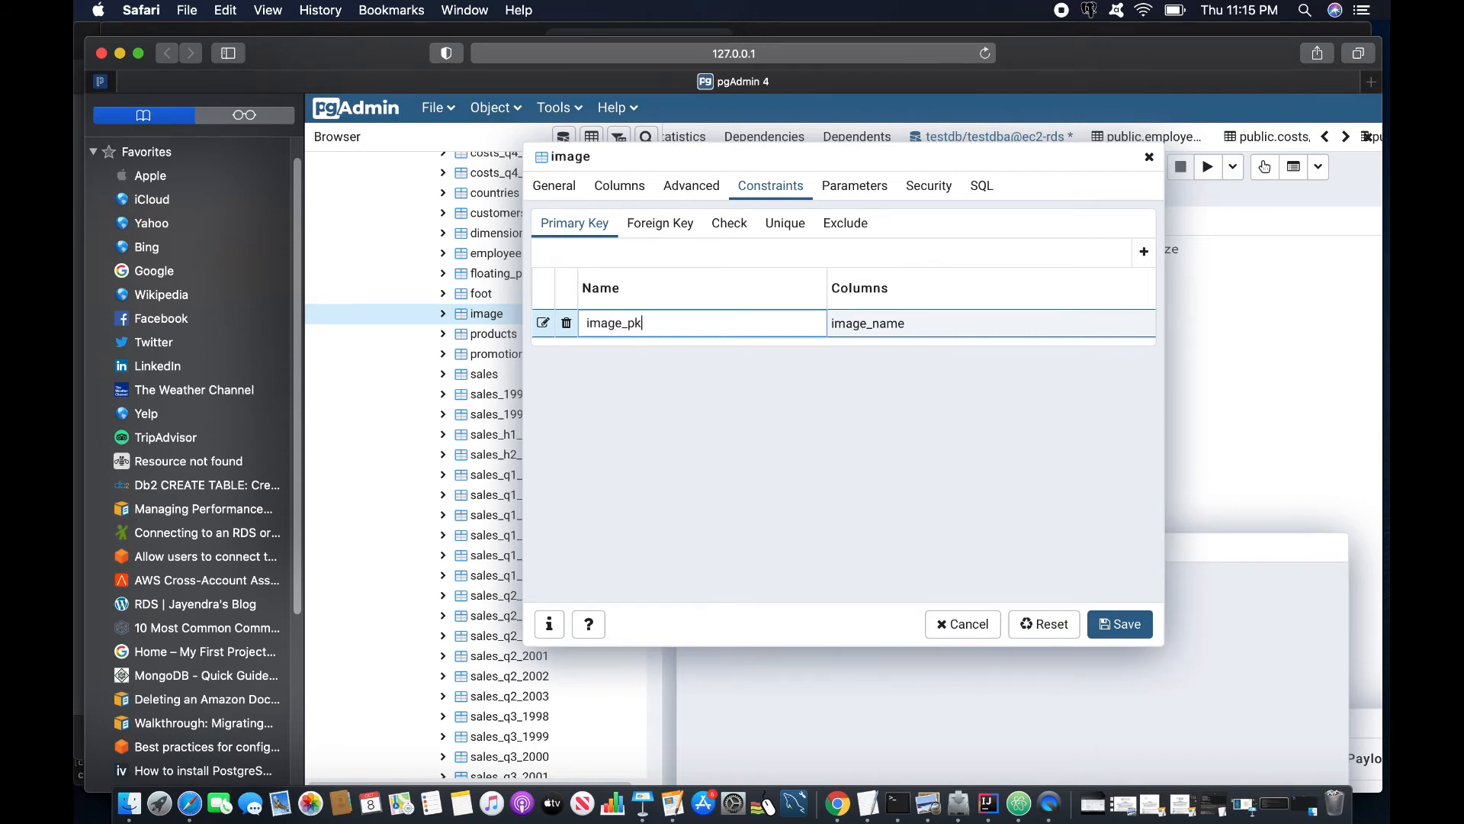
click(1125, 632)
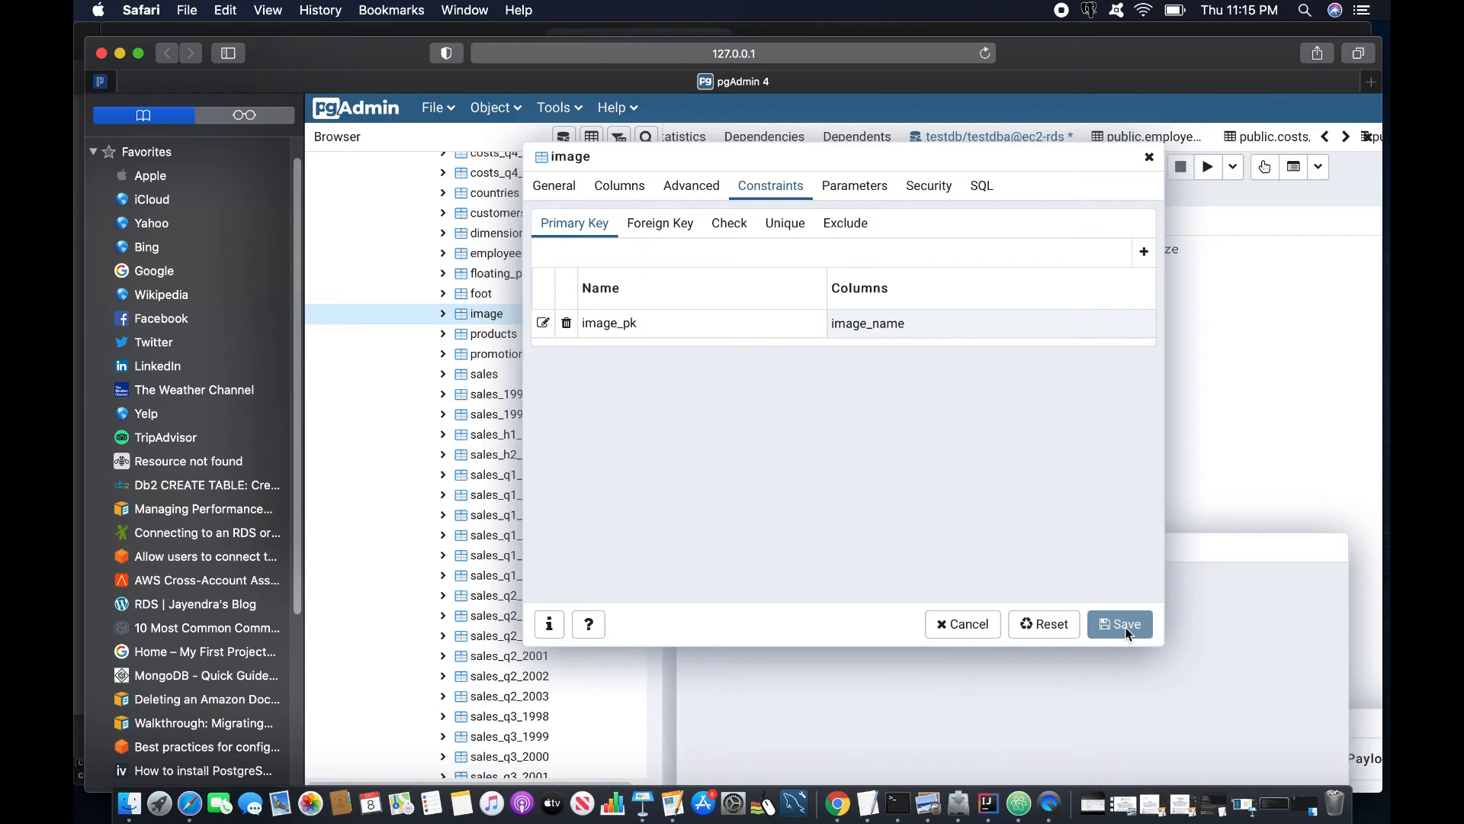
double_click(464, 321)
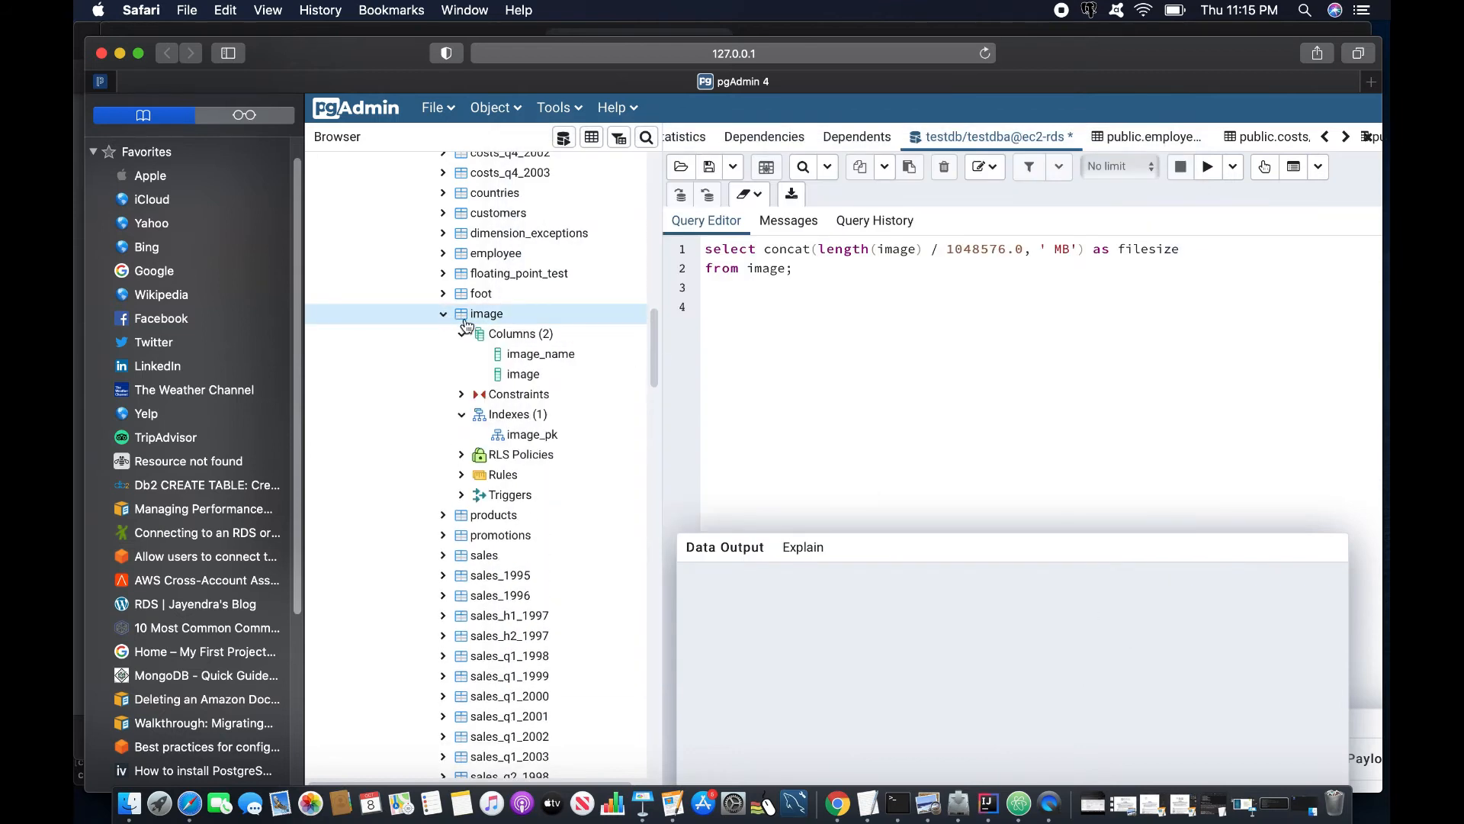
right_click(482, 319)
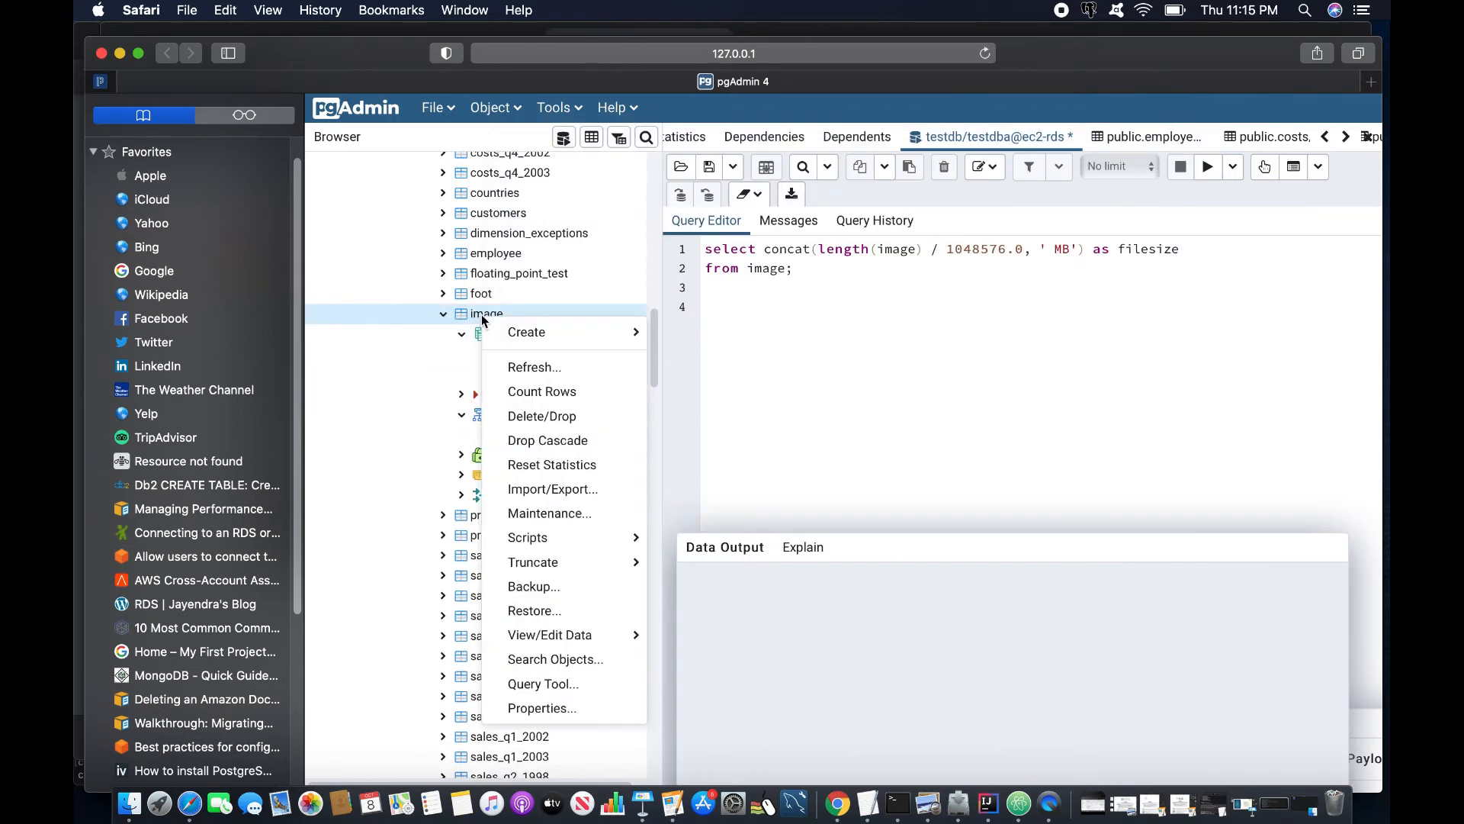
click(423, 321)
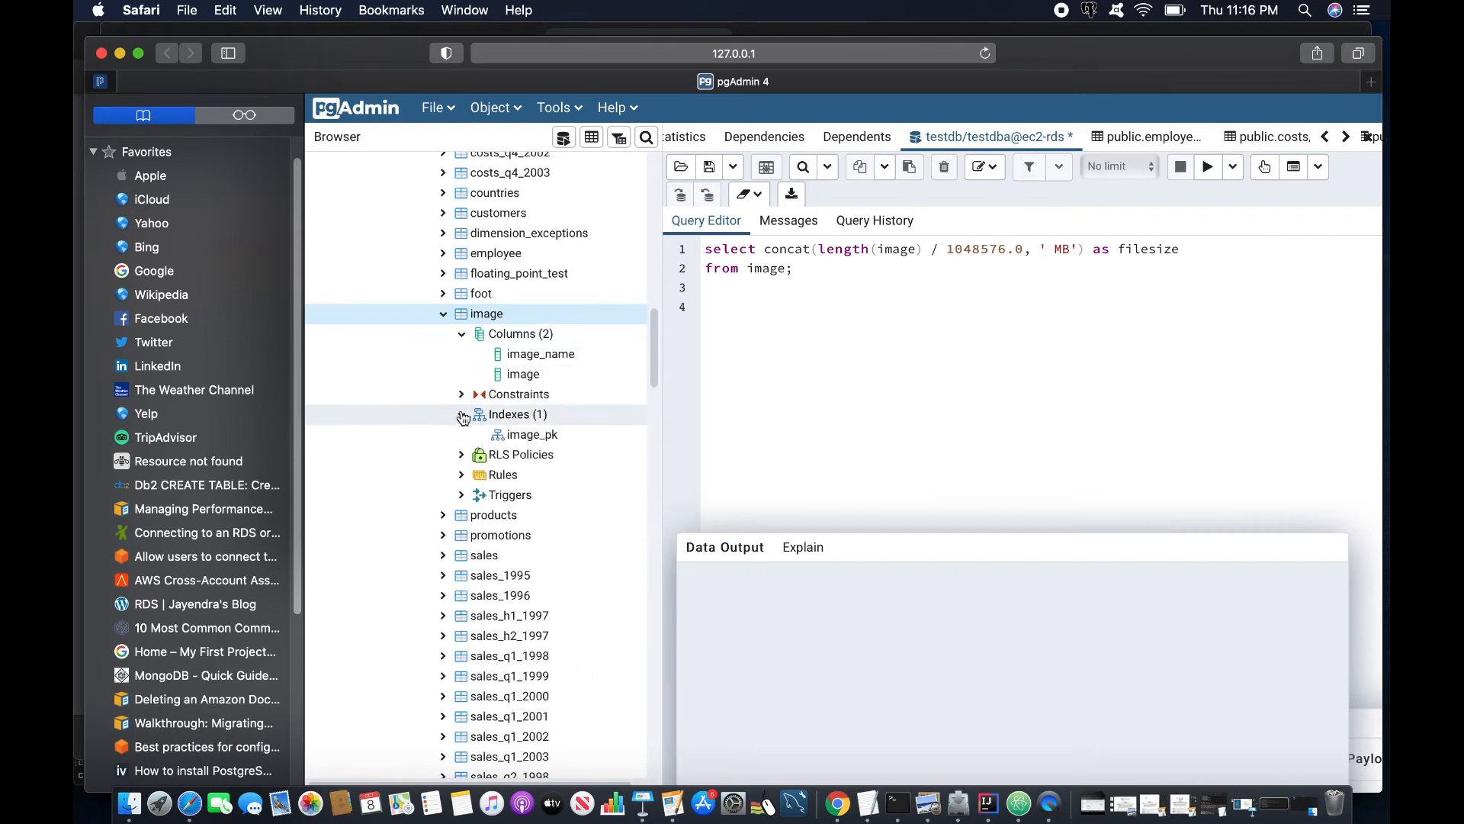
click(462, 414)
click(461, 413)
right_click(486, 319)
click(588, 697)
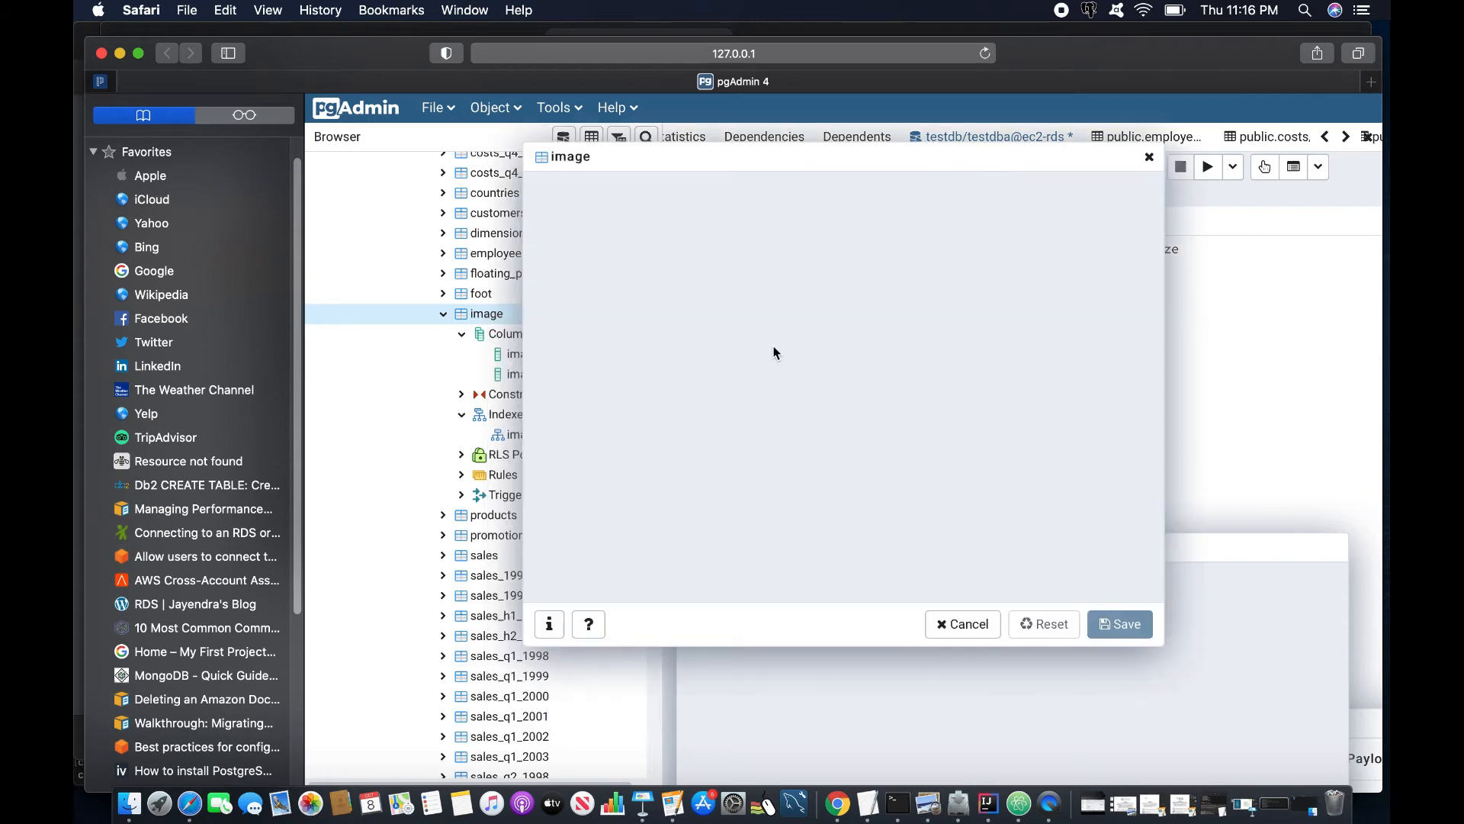
click(619, 186)
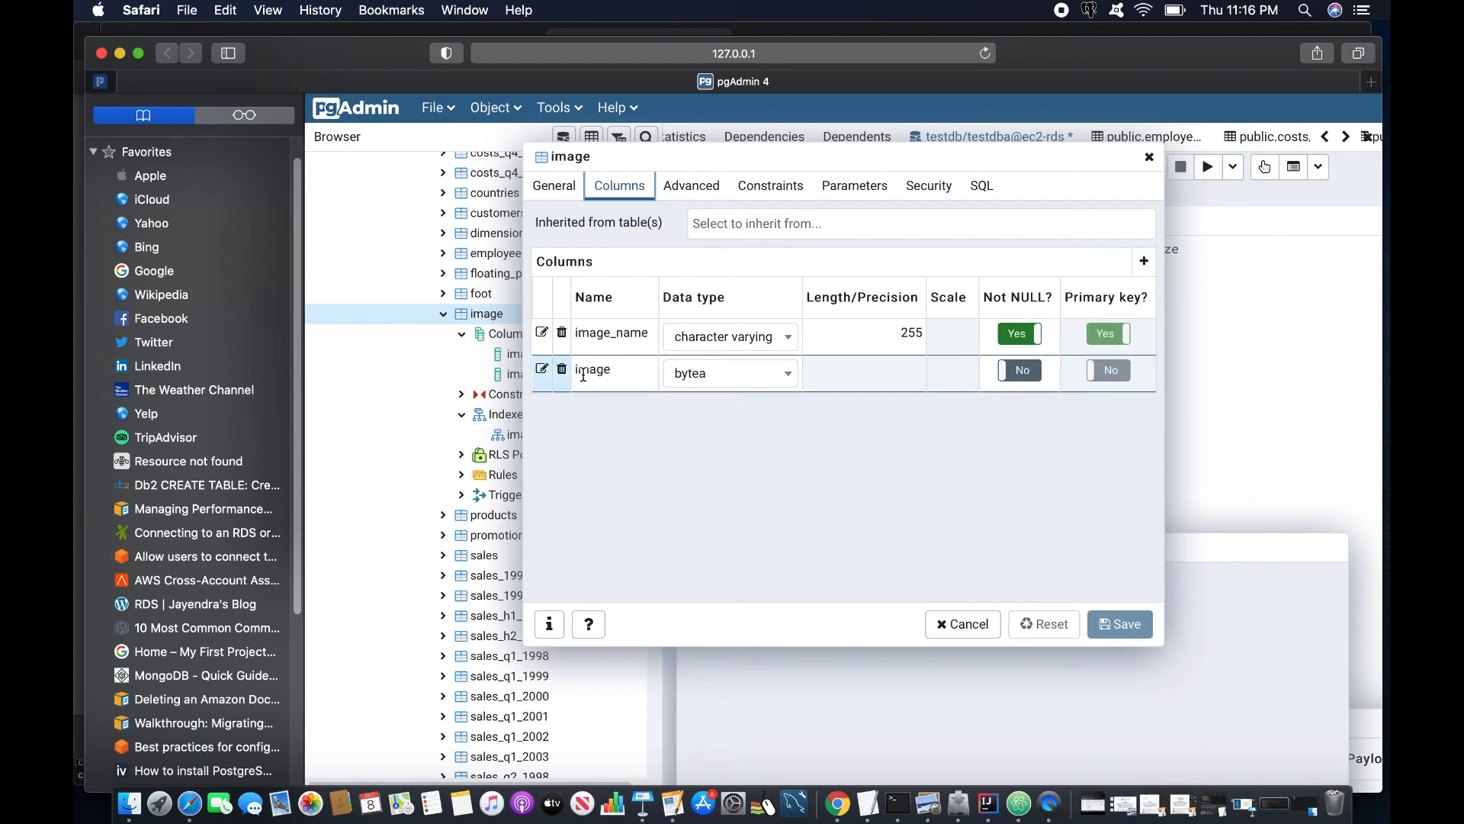
click(769, 190)
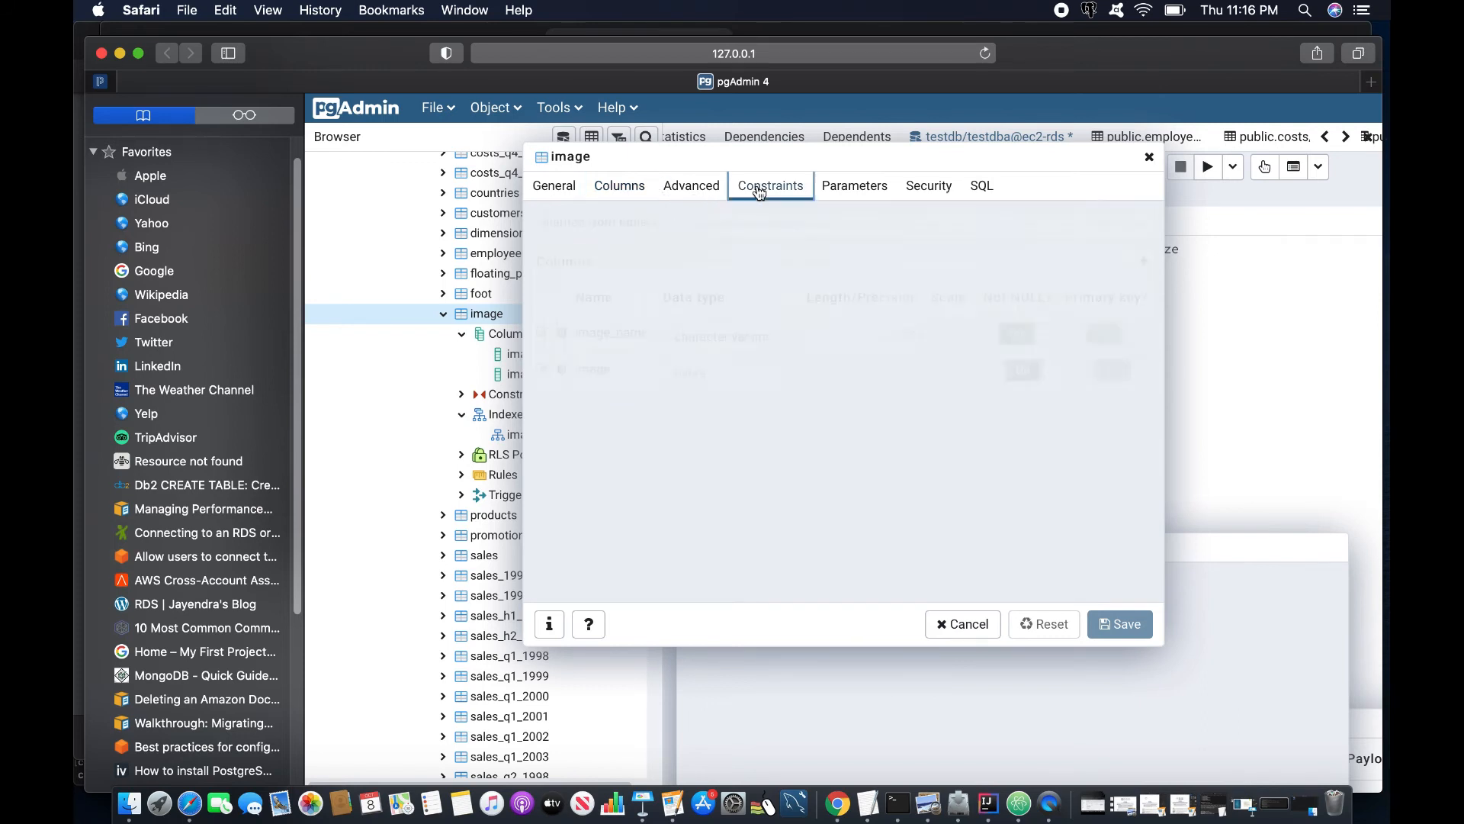
click(1148, 158)
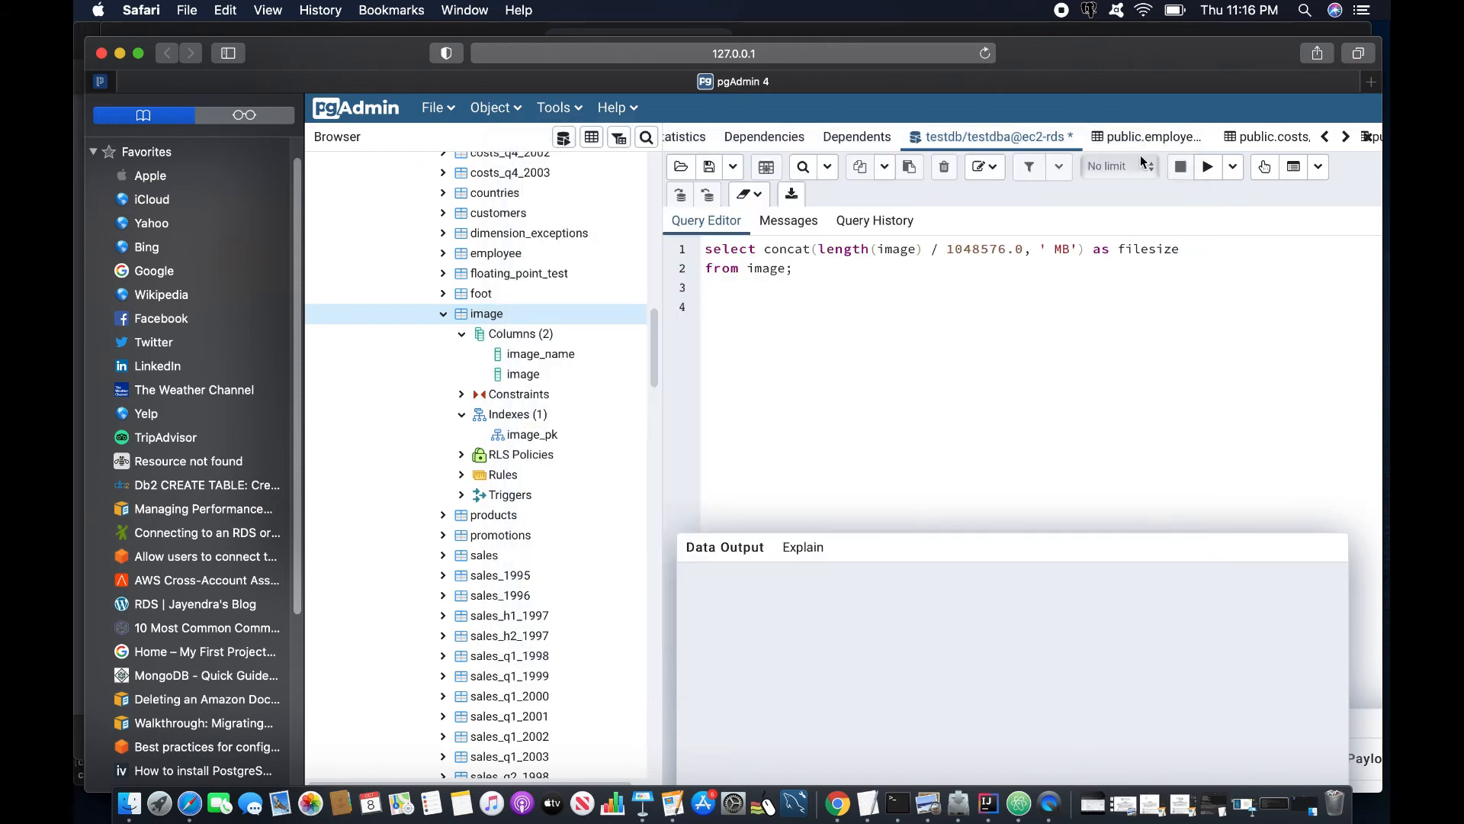
click(838, 803)
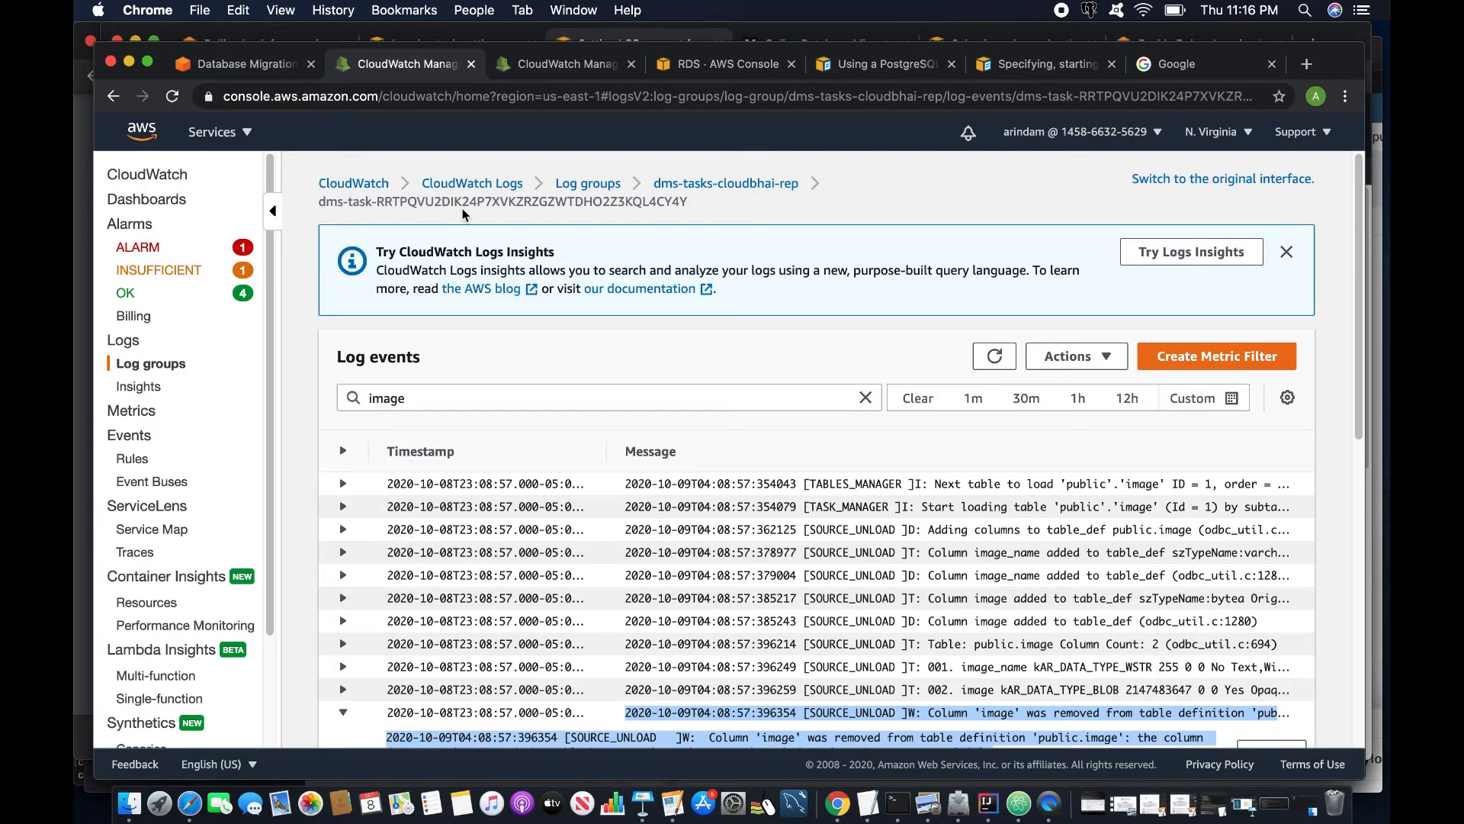
- Restart task2-lobfull so its full load reruns from scratch
click(252, 71)
scroll(472, 377, up, 3)
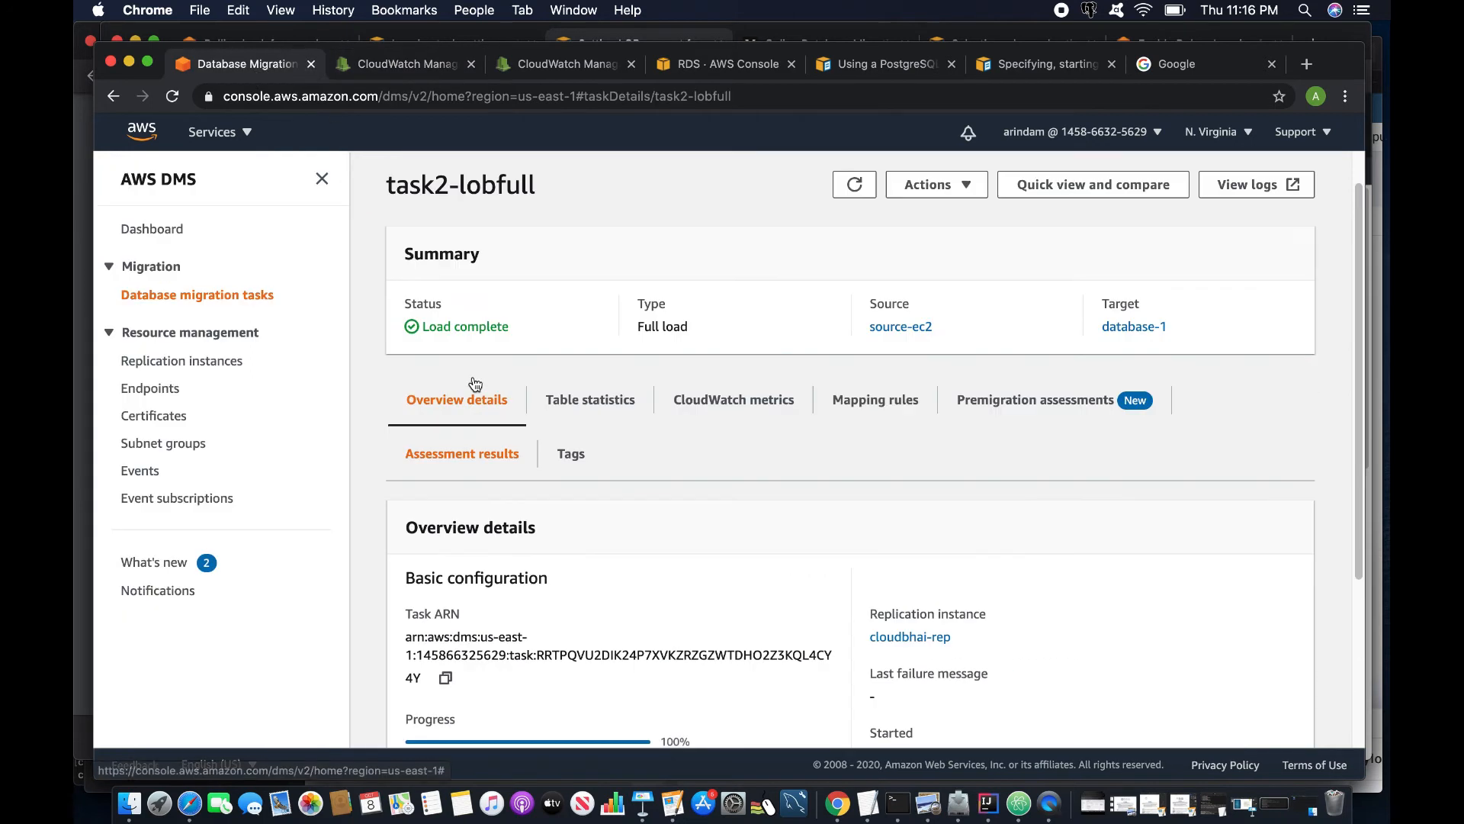
click(969, 190)
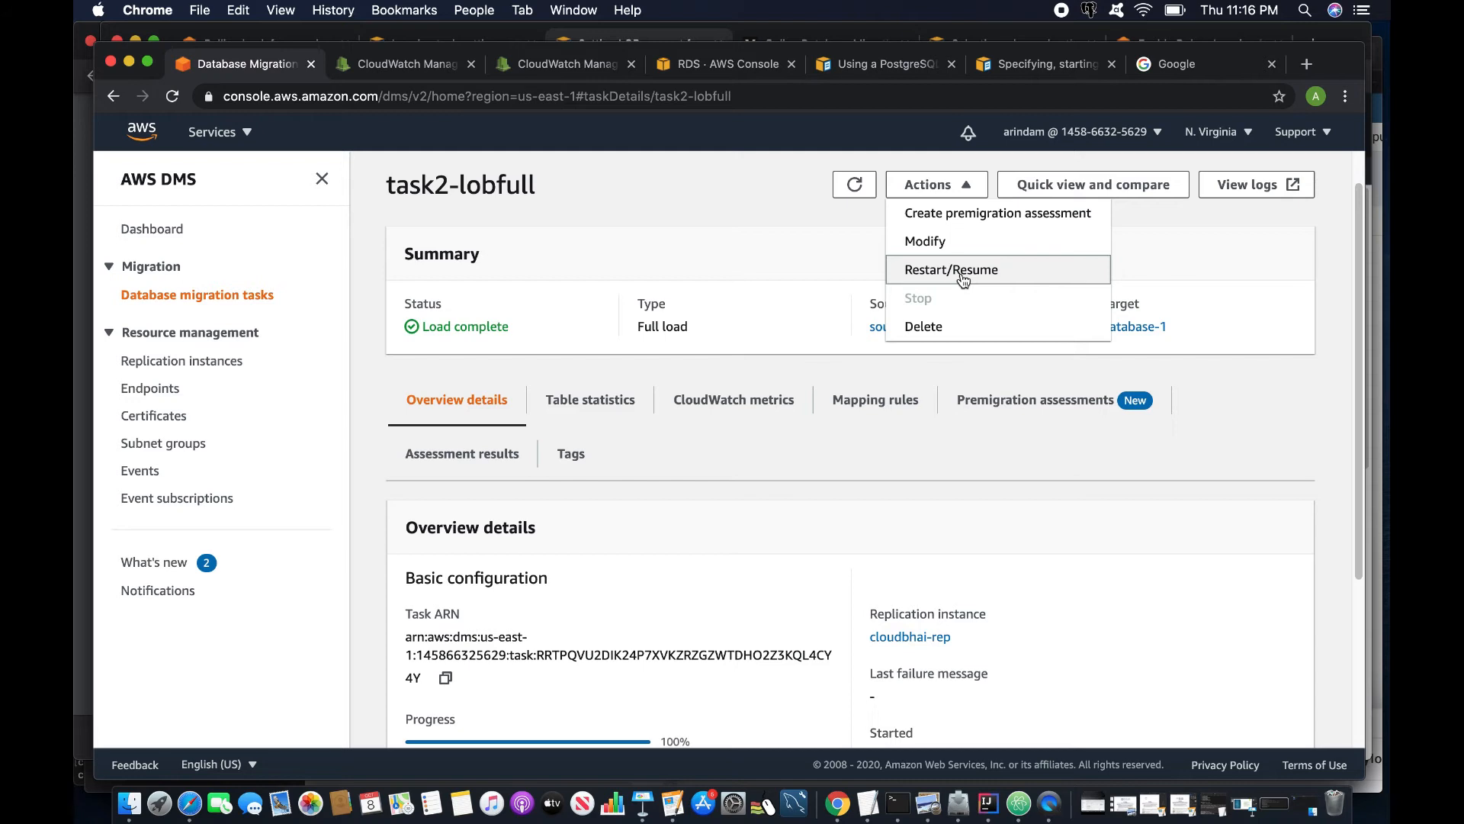
click(962, 271)
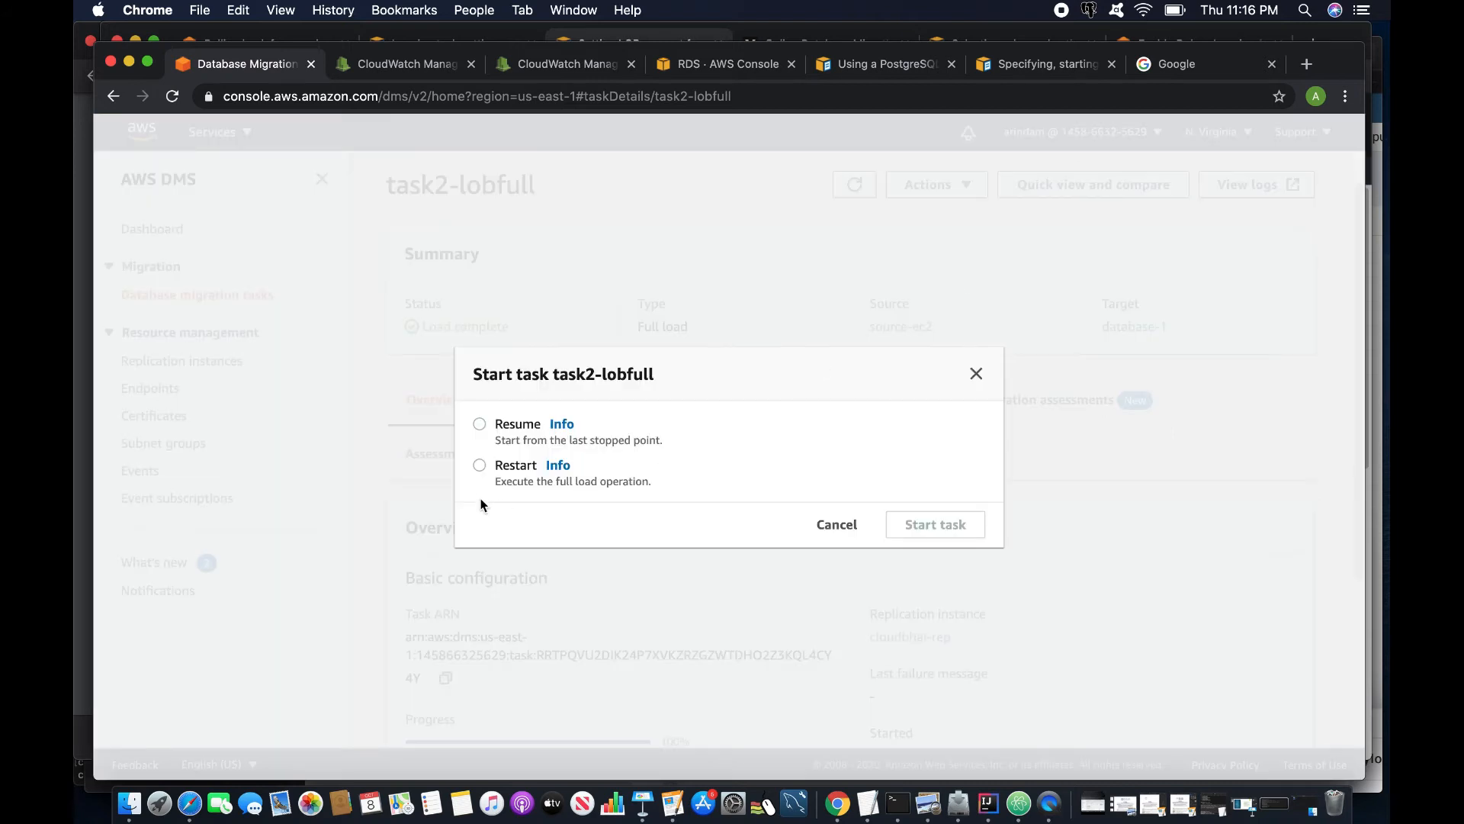
click(479, 465)
click(926, 526)
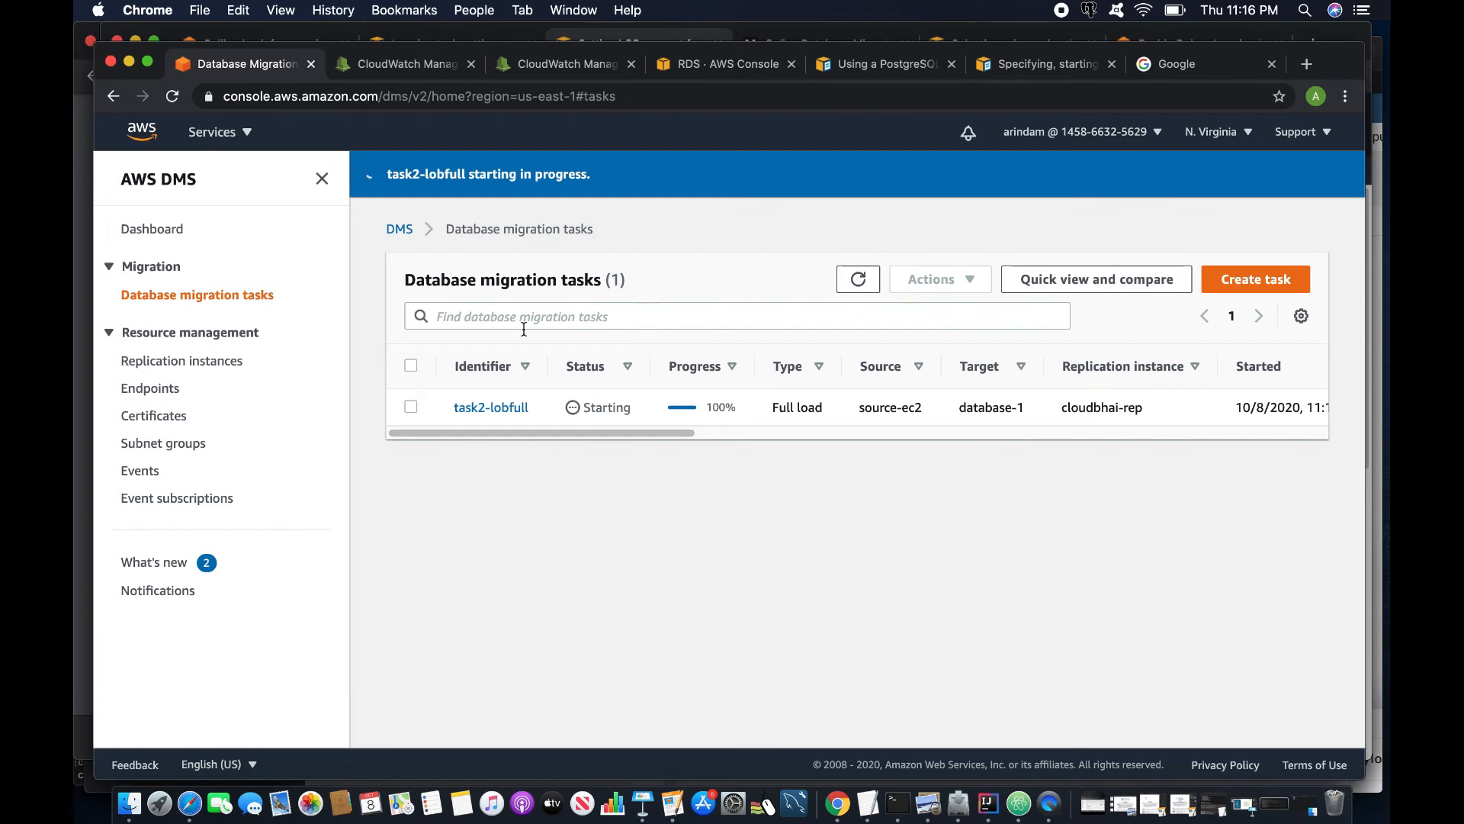
click(590, 445)
scroll(787, 648, down, 2)
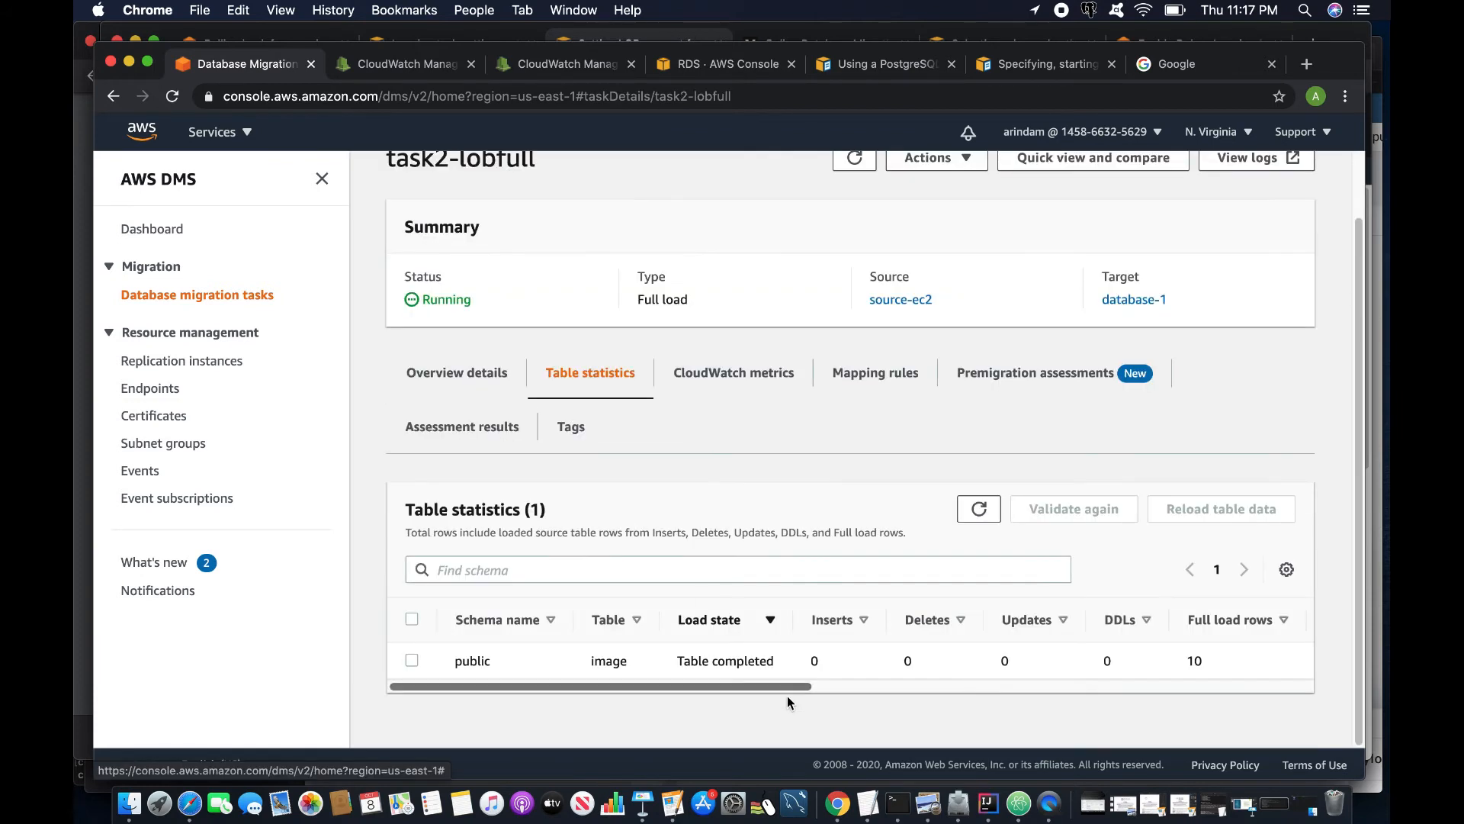
- Check task2-lobfull's table statistics and premigration assessment results
drag(787, 695, 827, 695)
click(915, 692)
click(979, 509)
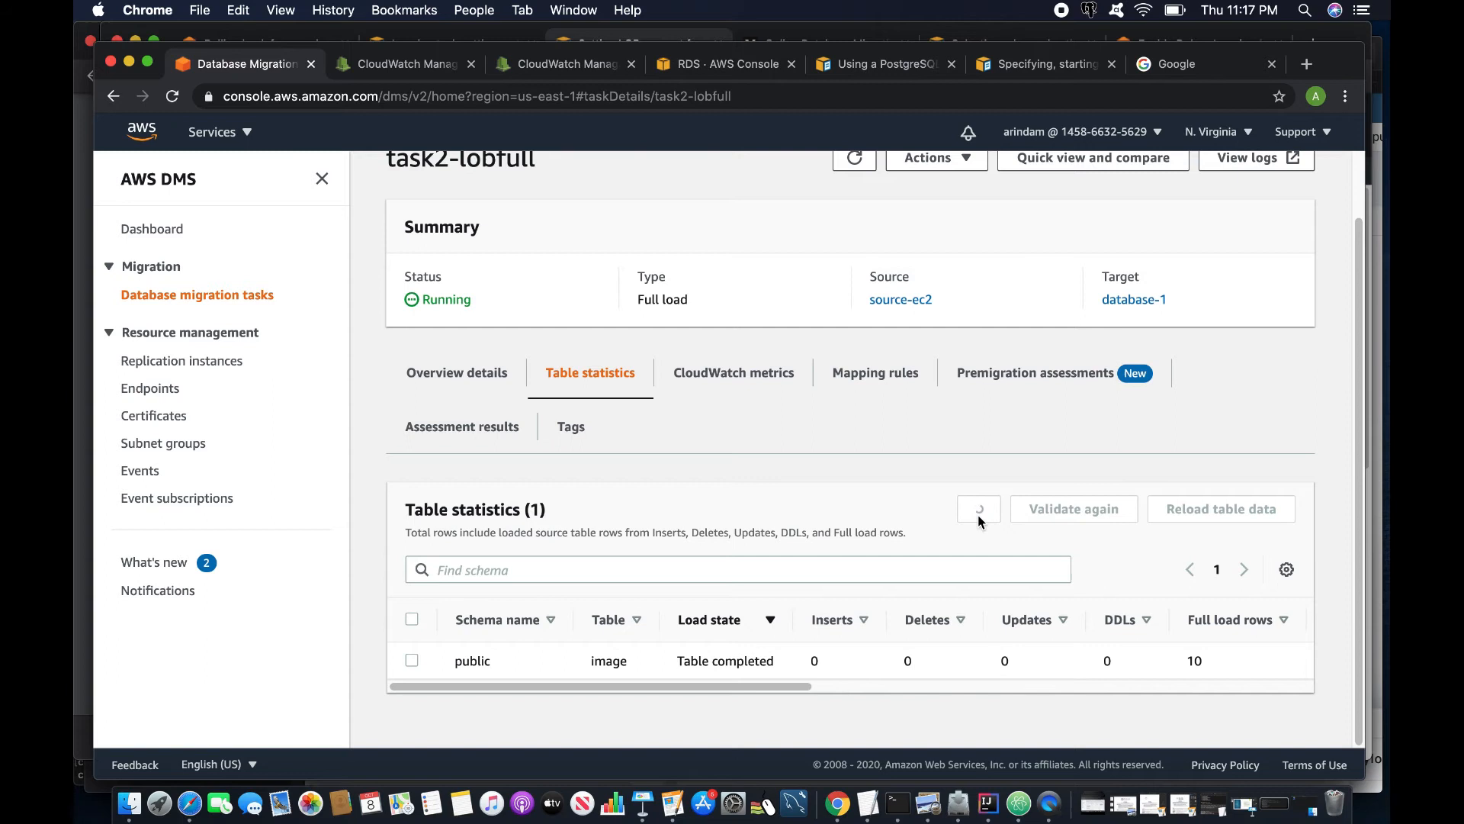
click(991, 370)
scroll(813, 503, down, 3)
scroll(813, 503, up, 3)
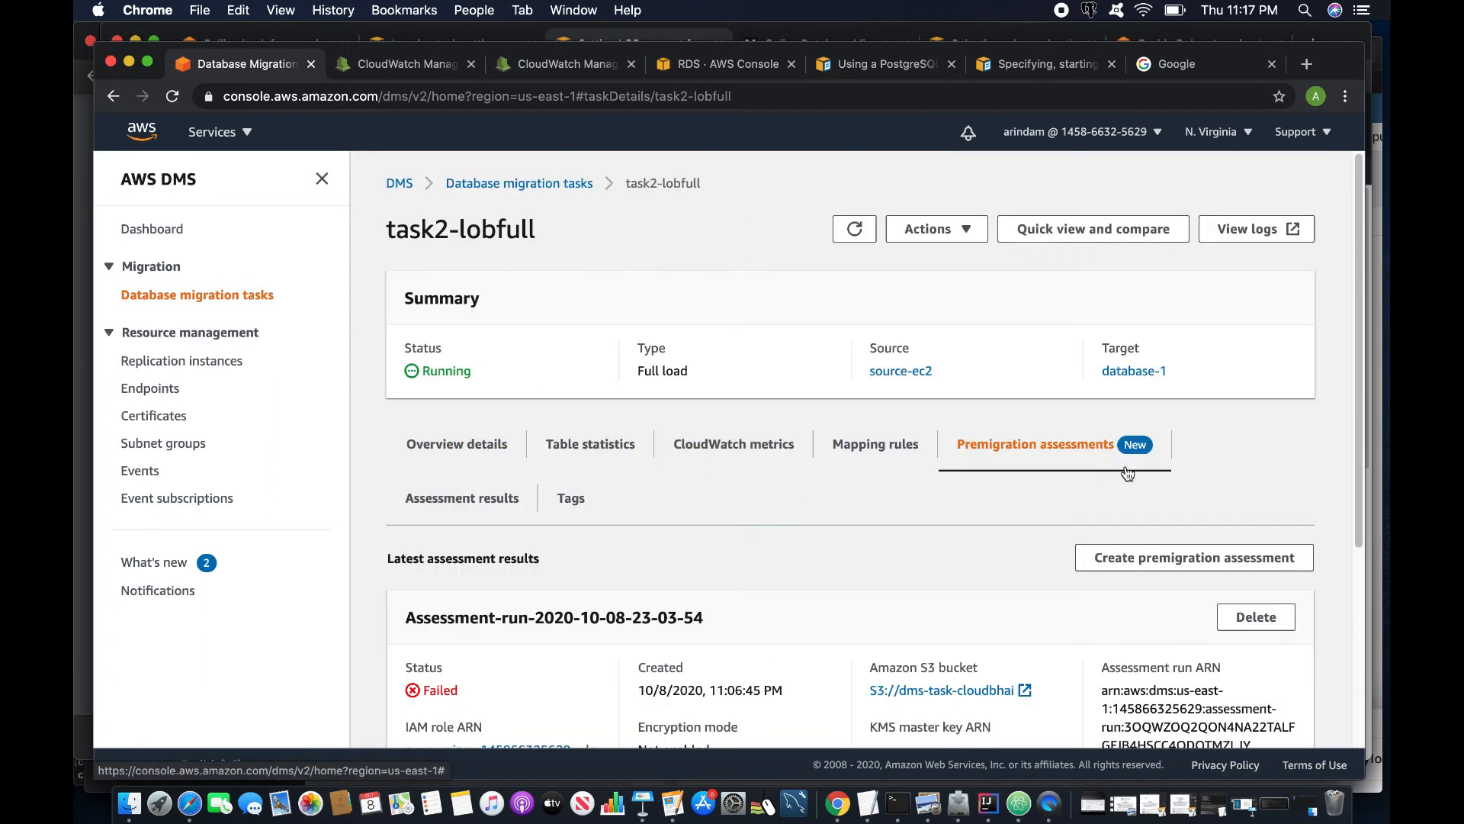
scroll(1050, 575, down, 1)
scroll(1050, 581, down, 3)
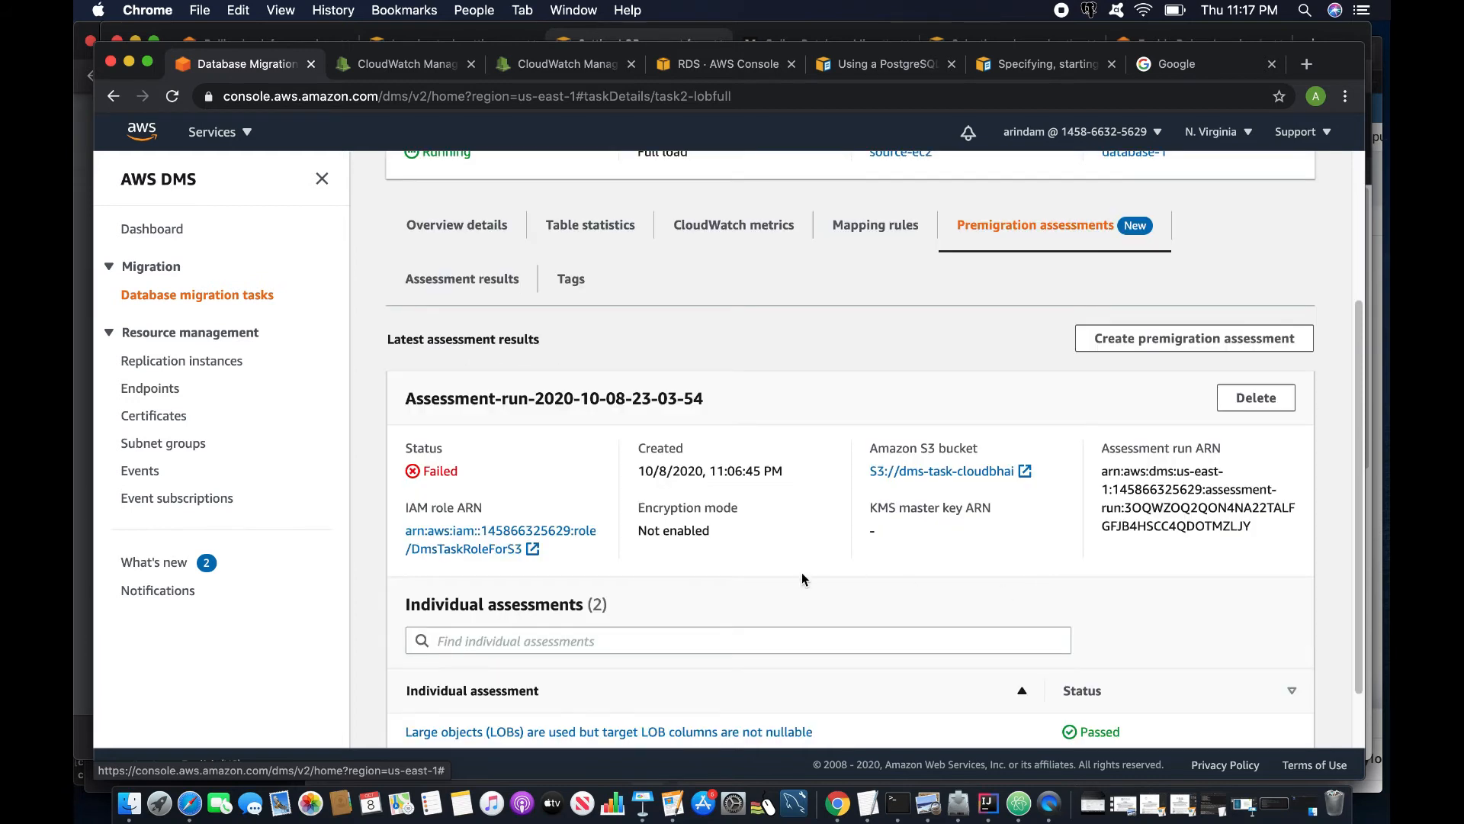
scroll(804, 573, down, 1)
scroll(805, 569, up, 5)
- Refresh the task list until task2-lobfull's status reads Load complete
click(204, 293)
click(858, 233)
scroll(632, 435, down, 3)
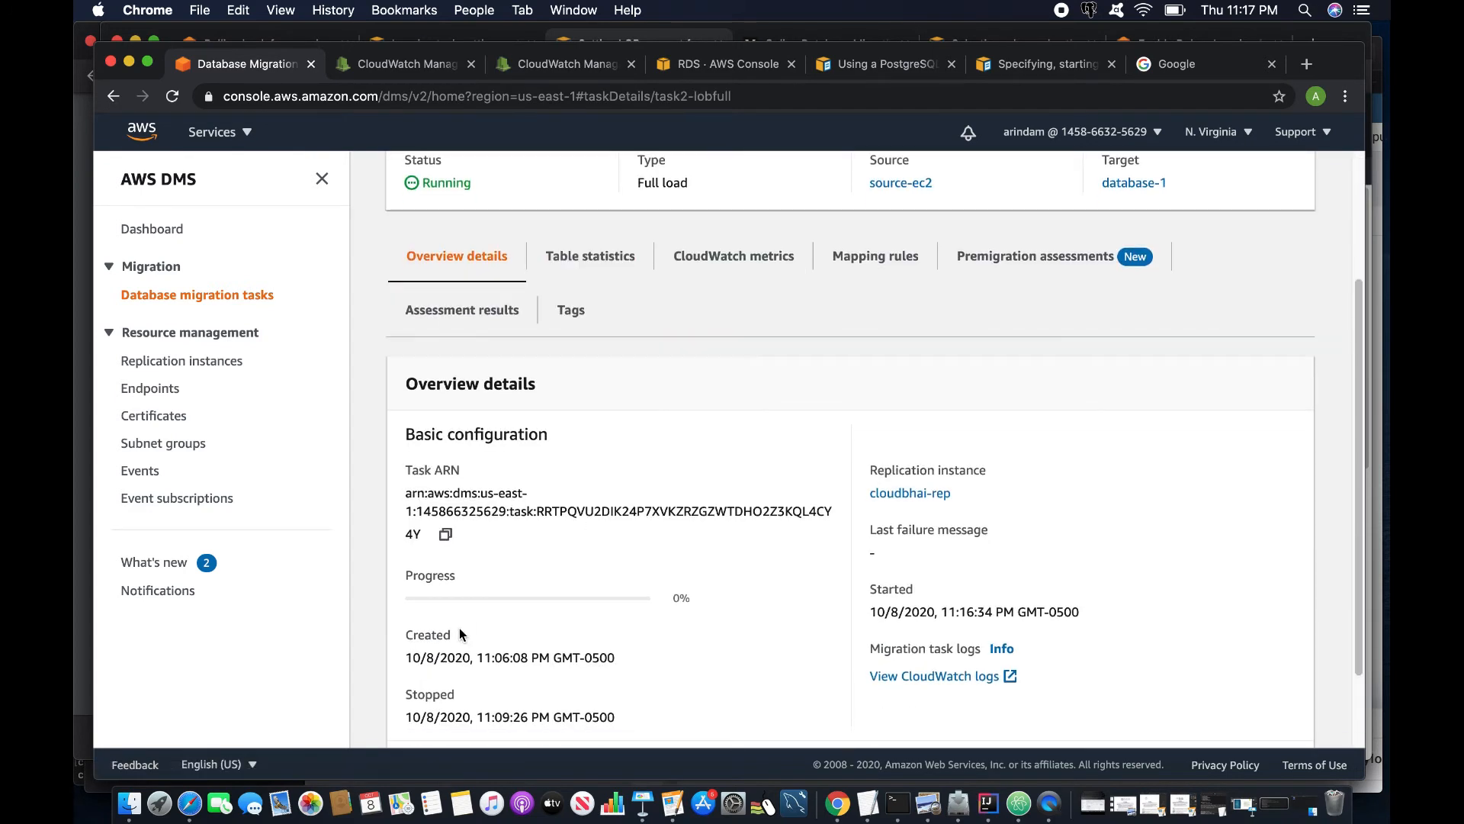
drag(402, 575, 520, 586)
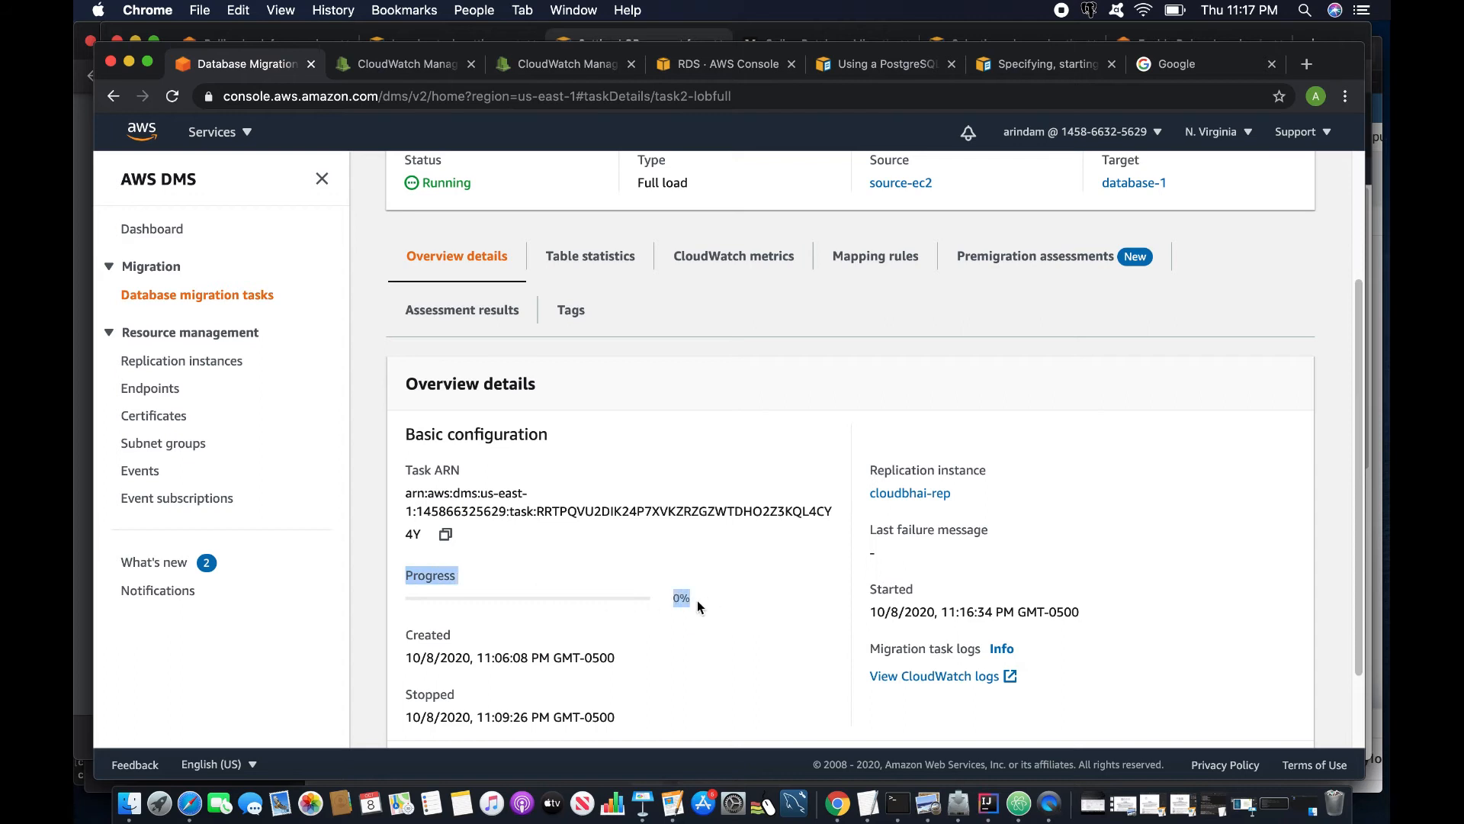
click(733, 584)
scroll(733, 584, up, 3)
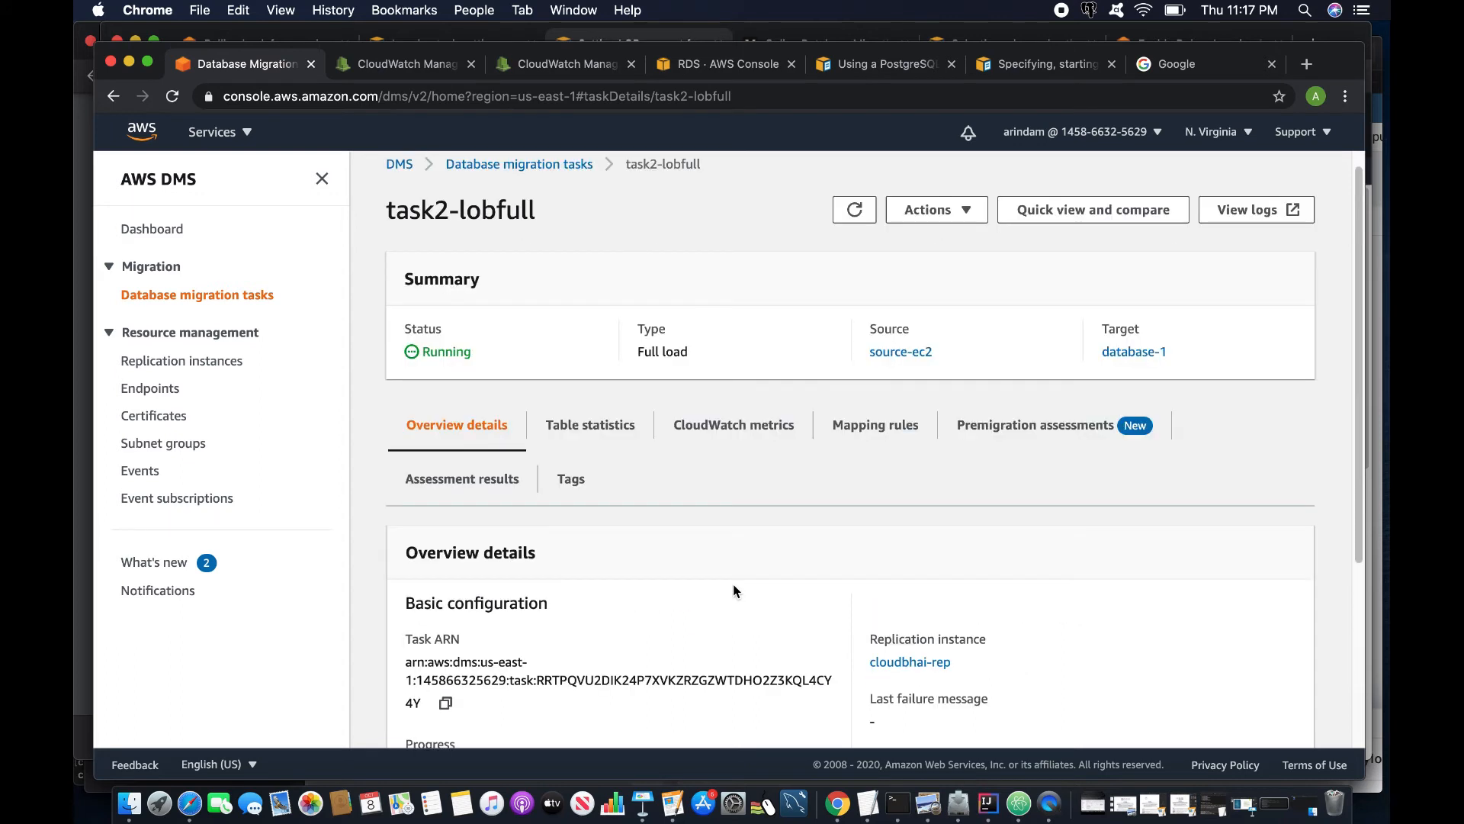
click(855, 209)
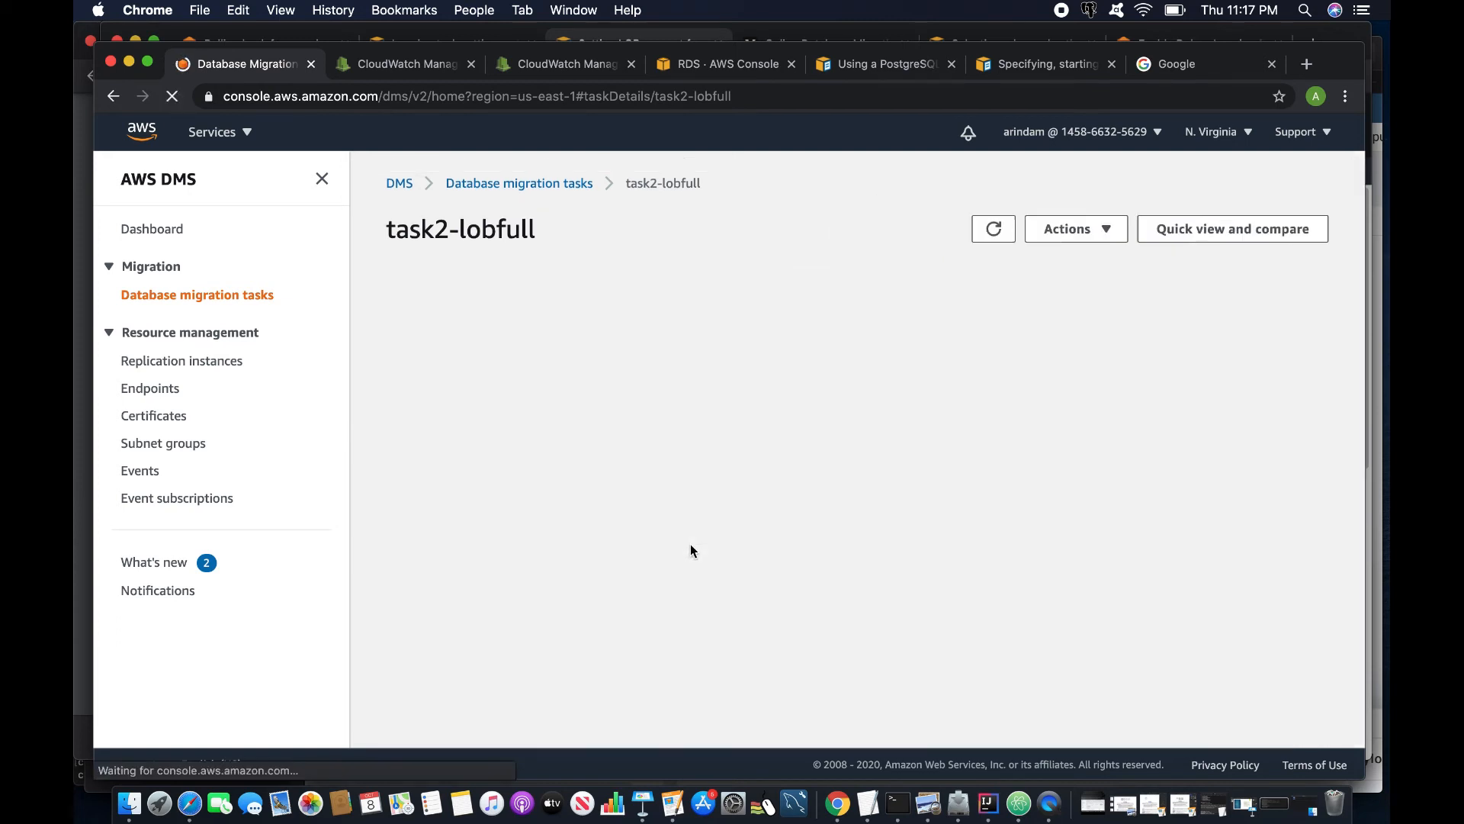
scroll(689, 551, down, 2)
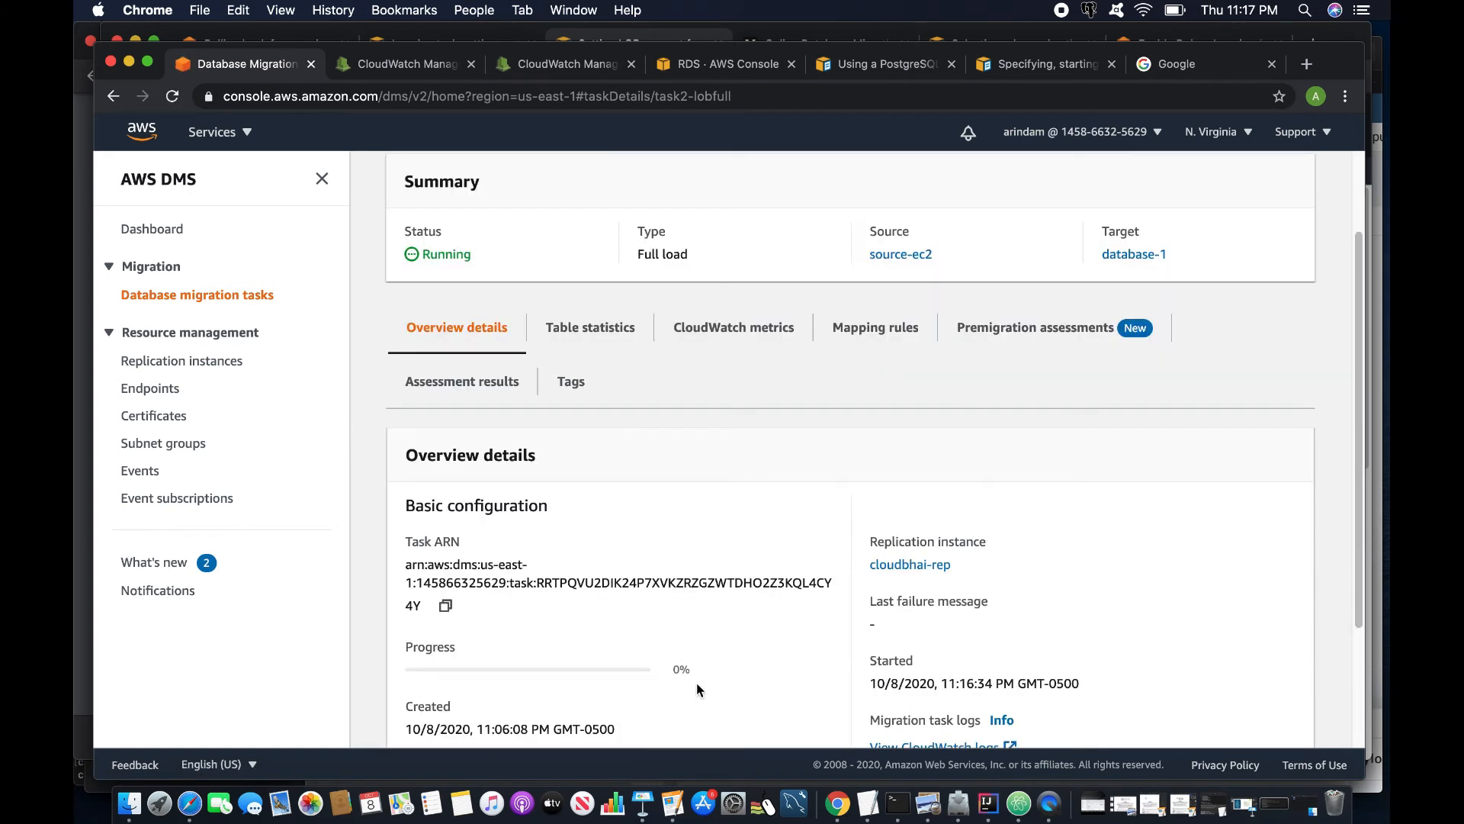
scroll(526, 635, up, 2)
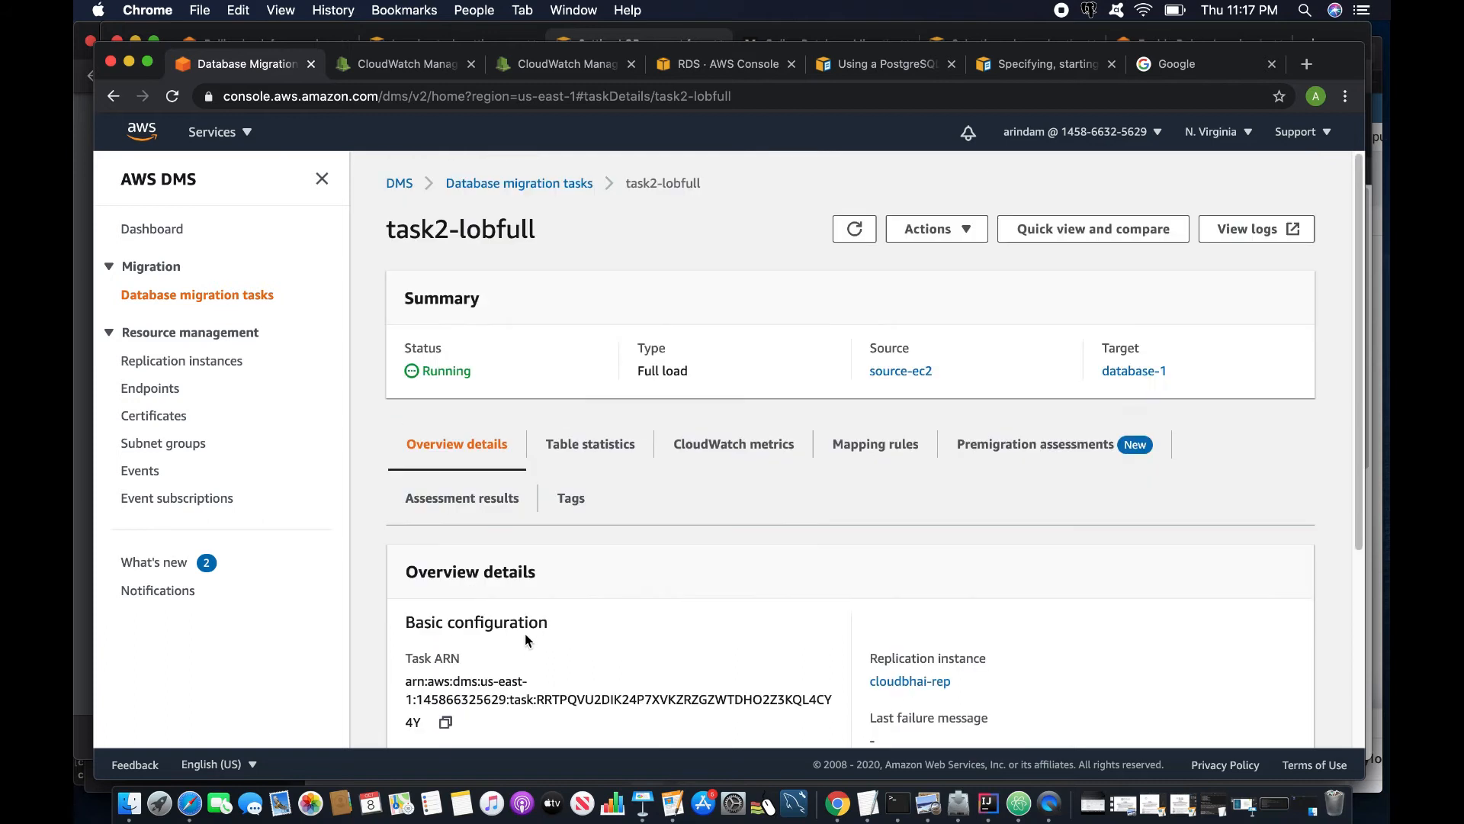
click(855, 229)
- Refresh the Tables list in pgAdmin 4
click(202, 807)
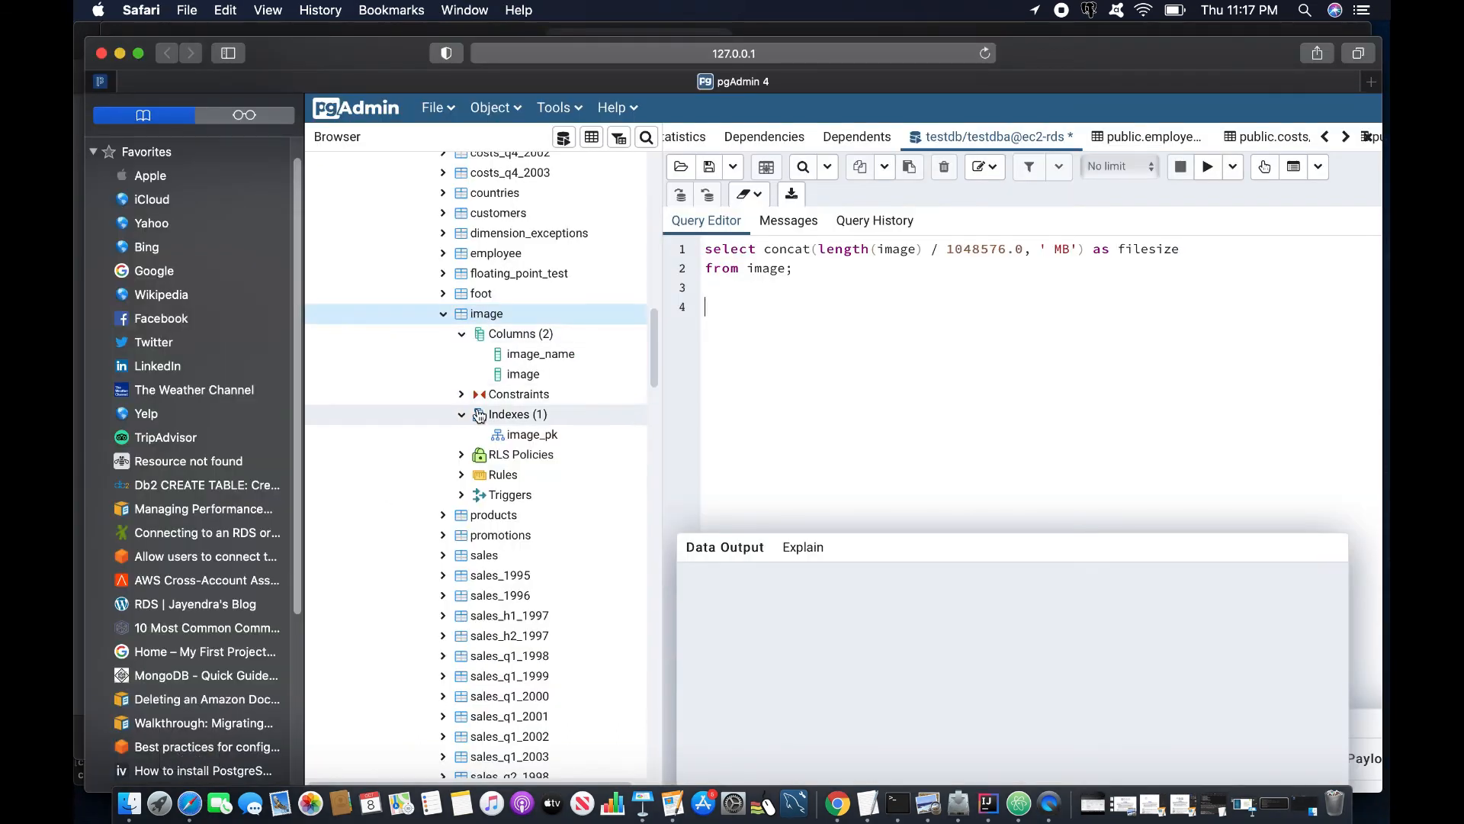
scroll(479, 416, up, 2)
scroll(478, 416, up, 10)
scroll(481, 427, down, 1)
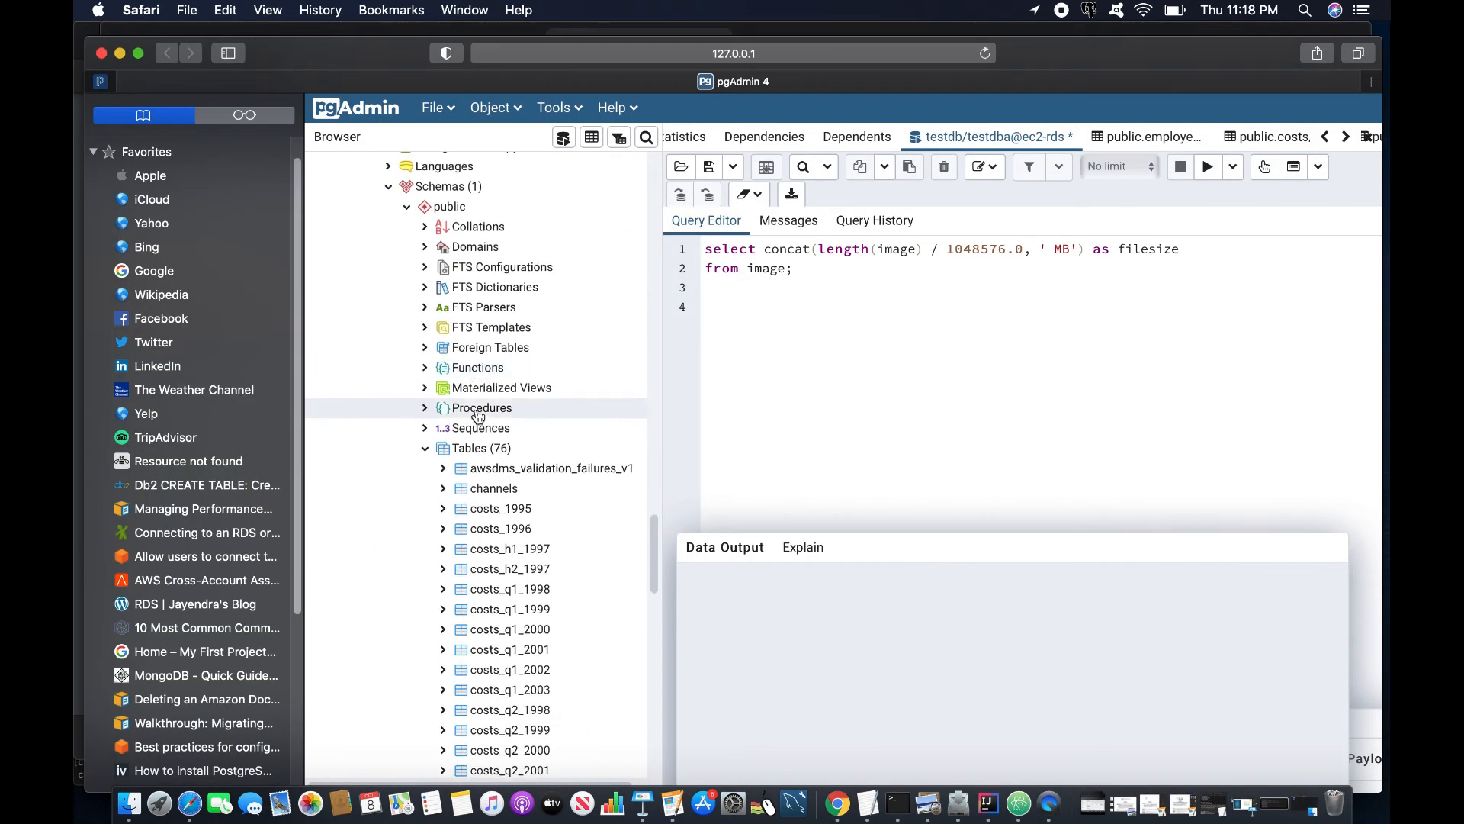
right_click(494, 450)
click(568, 505)
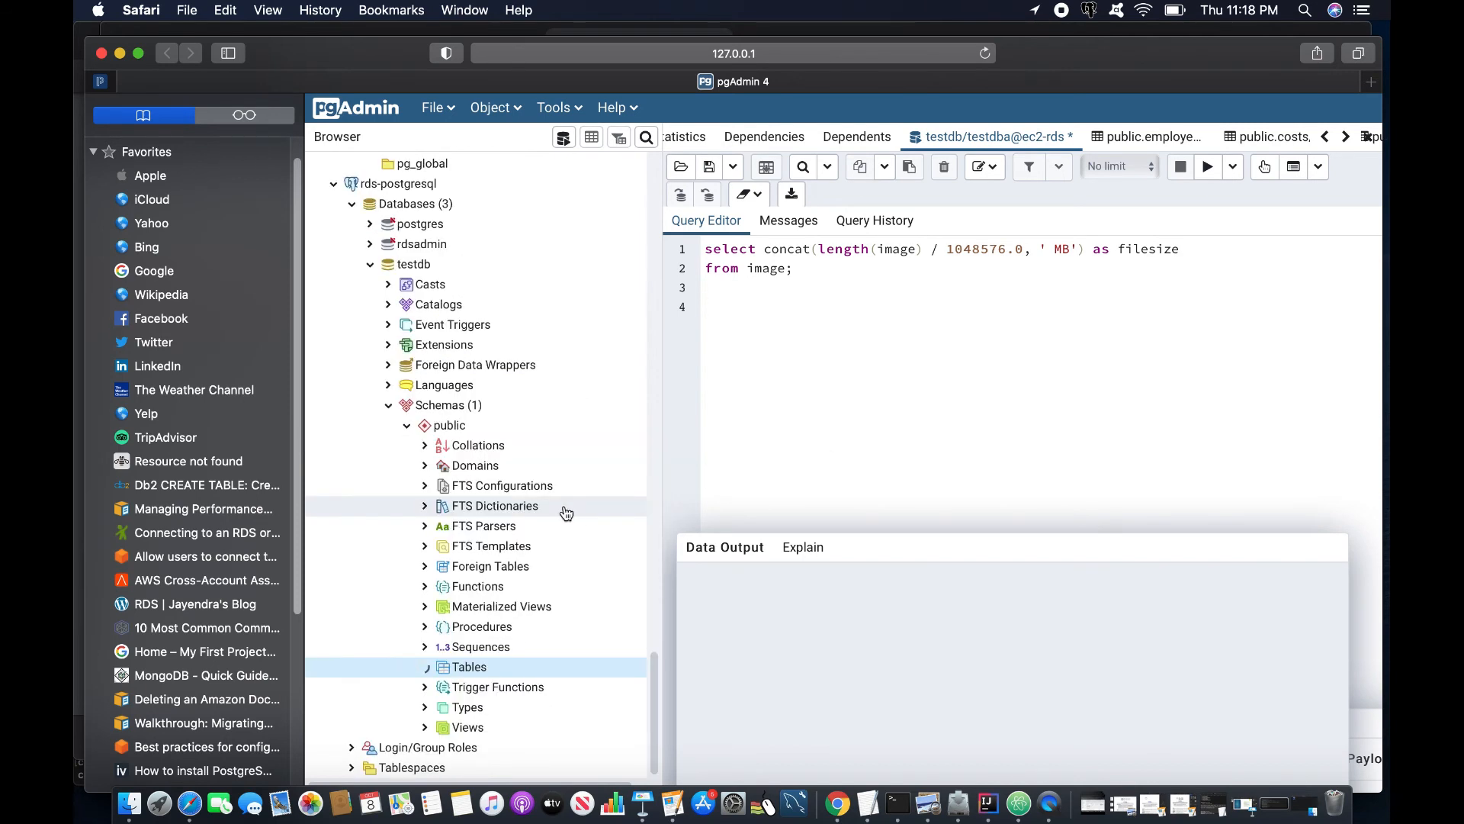
scroll(558, 512, down, 10)
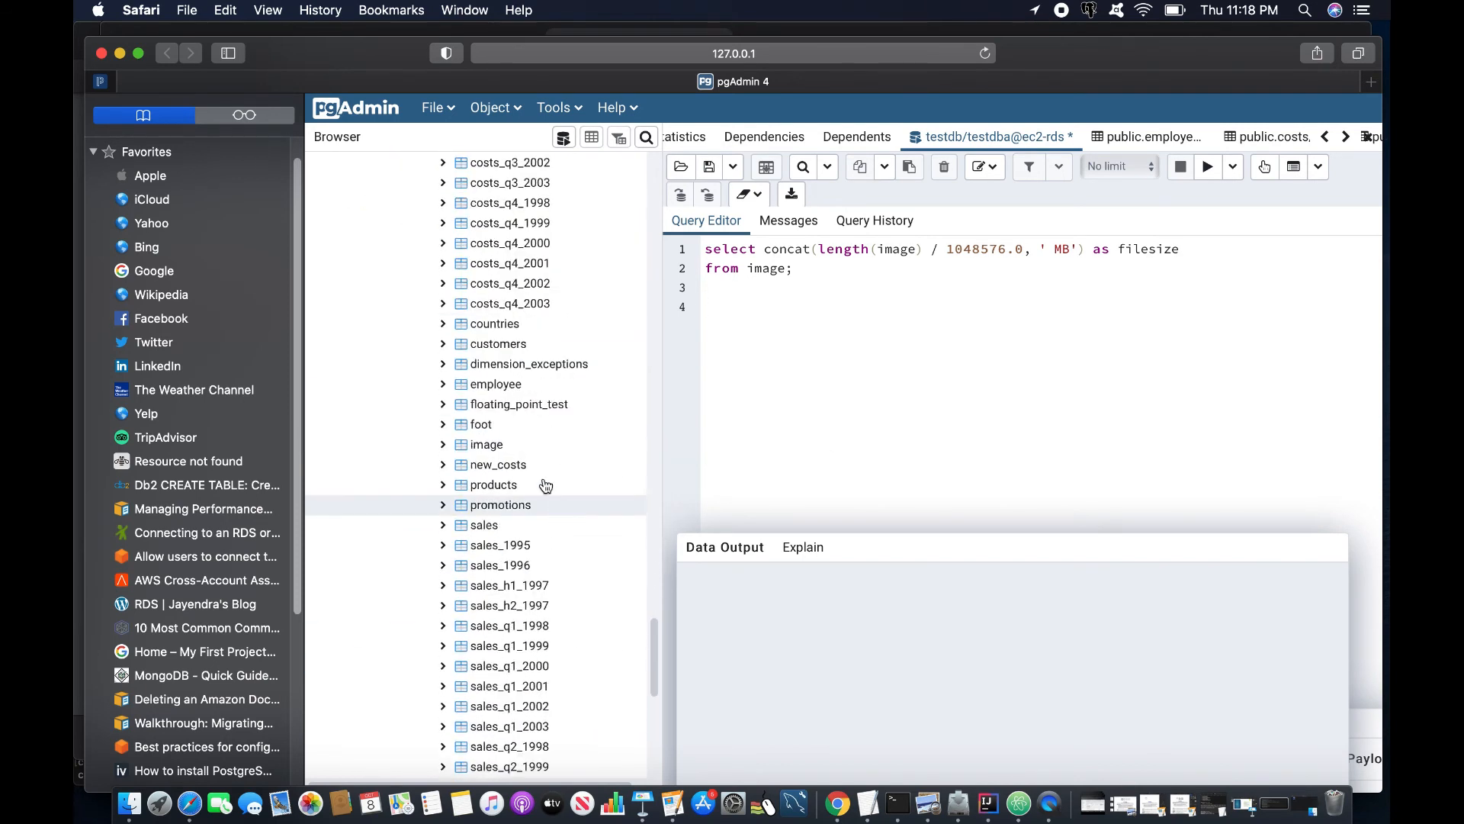
- Show the image table's 10 rows ordered by image_name in the data grid
right_click(481, 448)
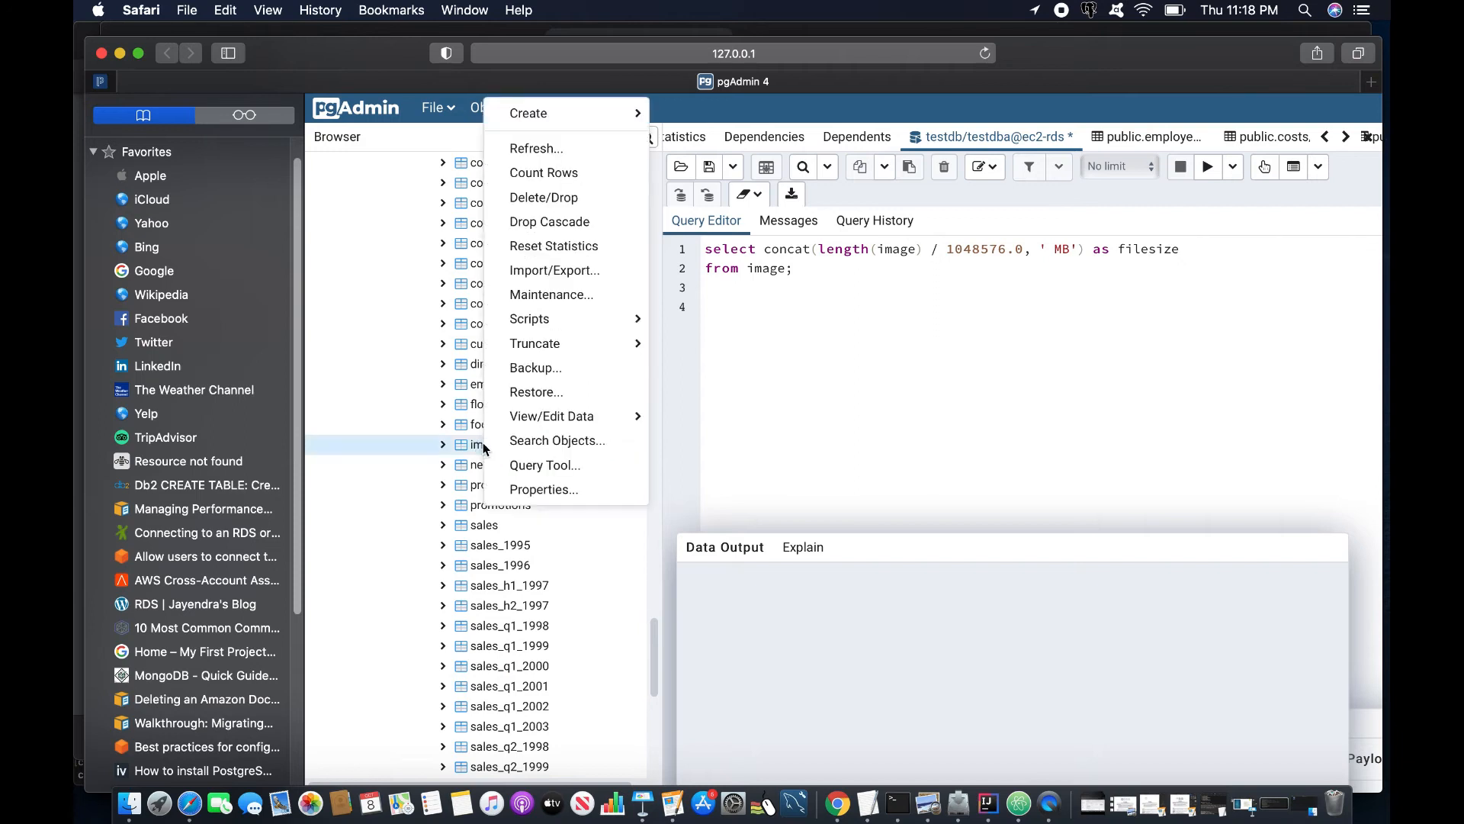
mouse_move(566, 417)
click(679, 416)
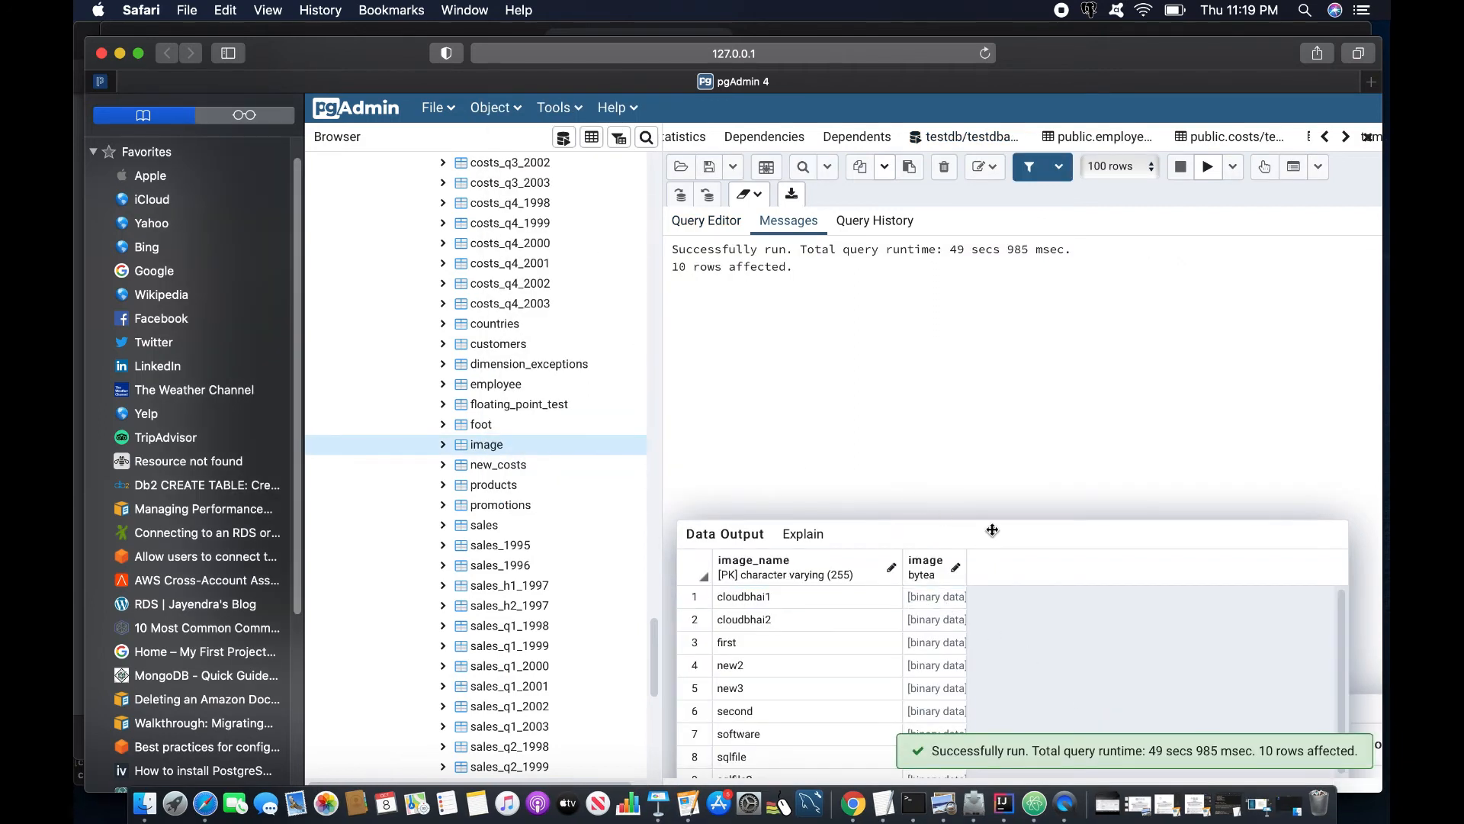
drag(989, 534, 997, 412)
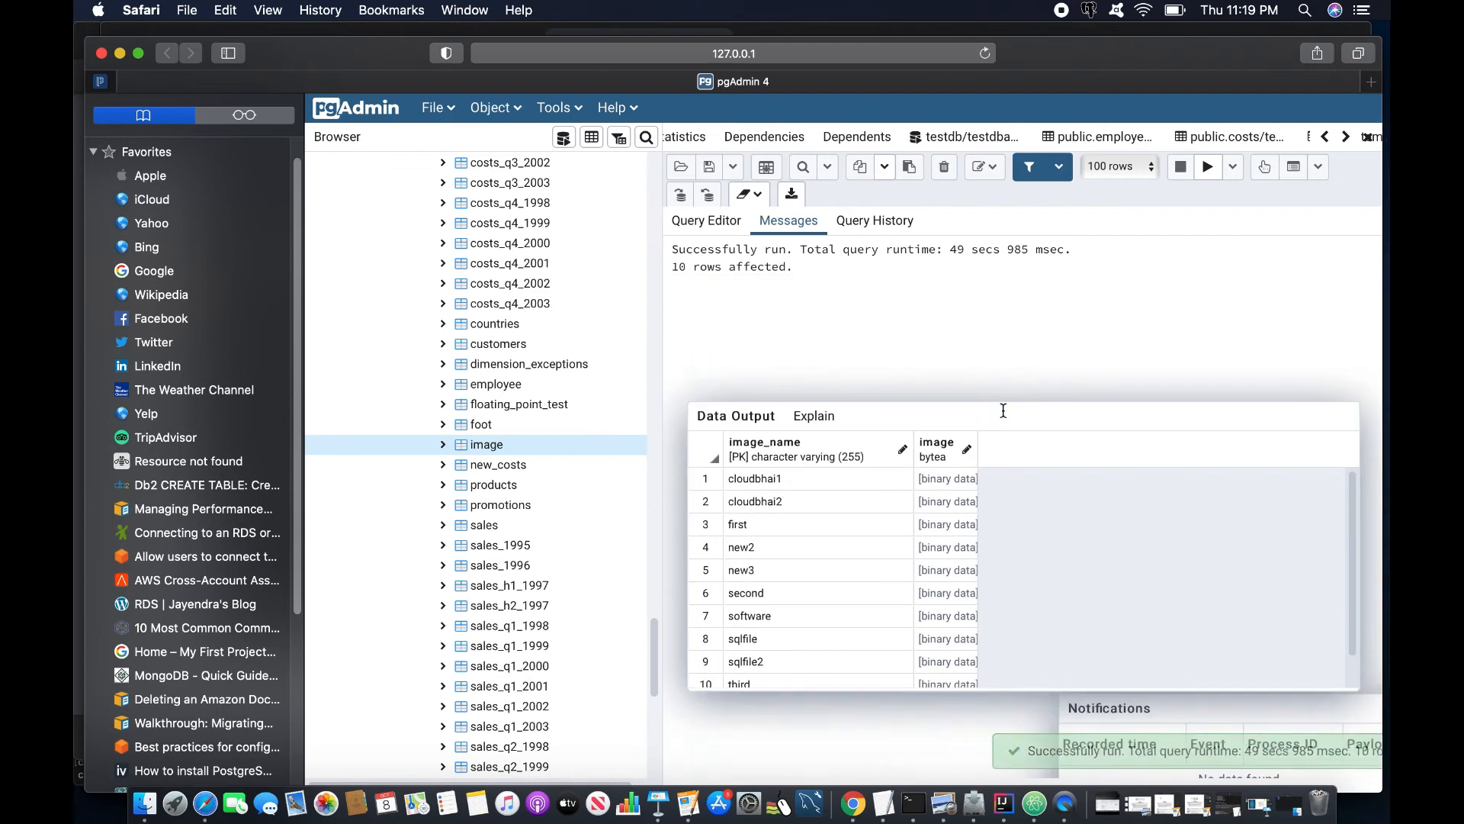
click(716, 223)
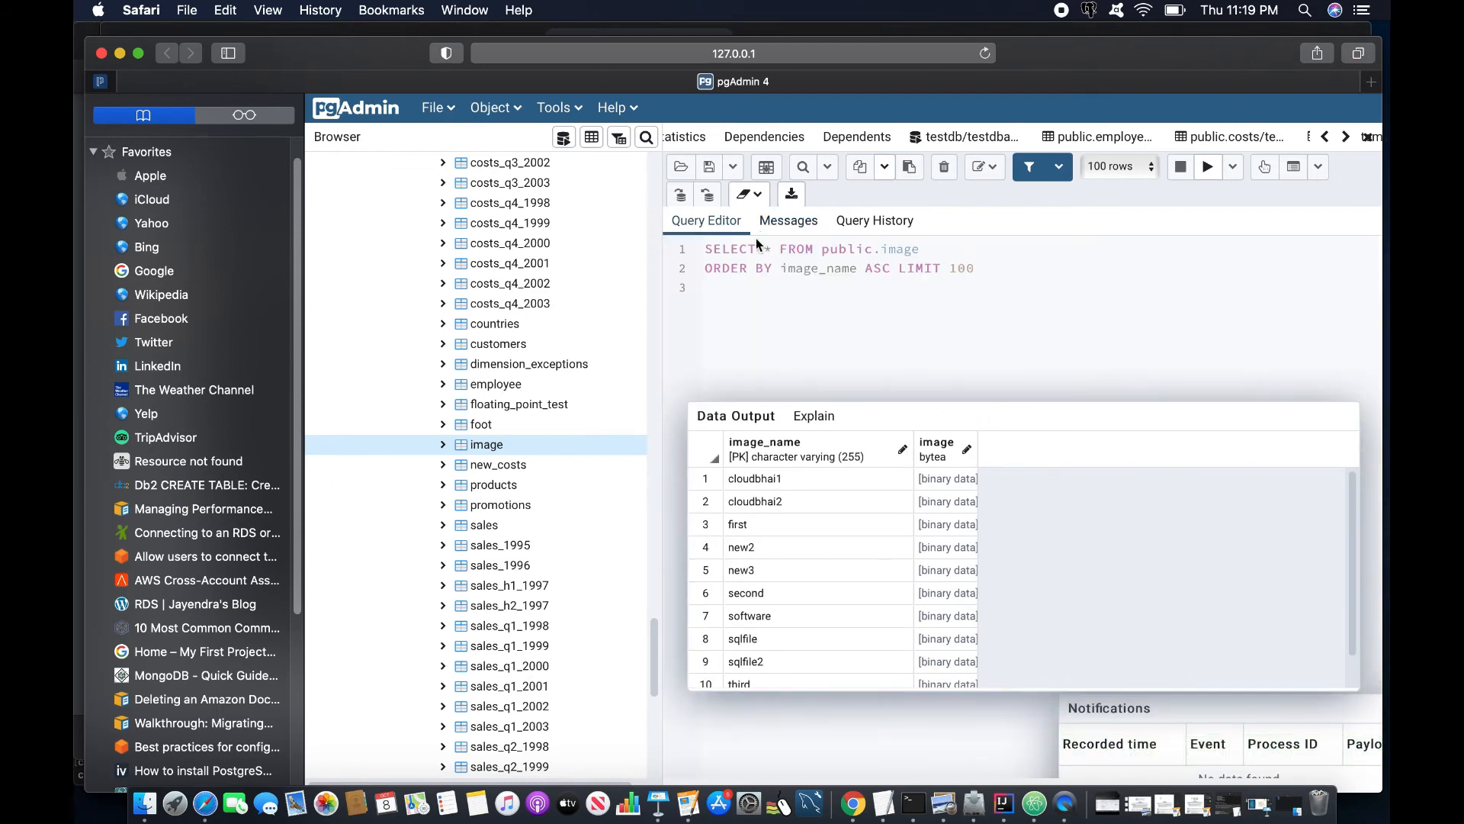
right_click(885, 809)
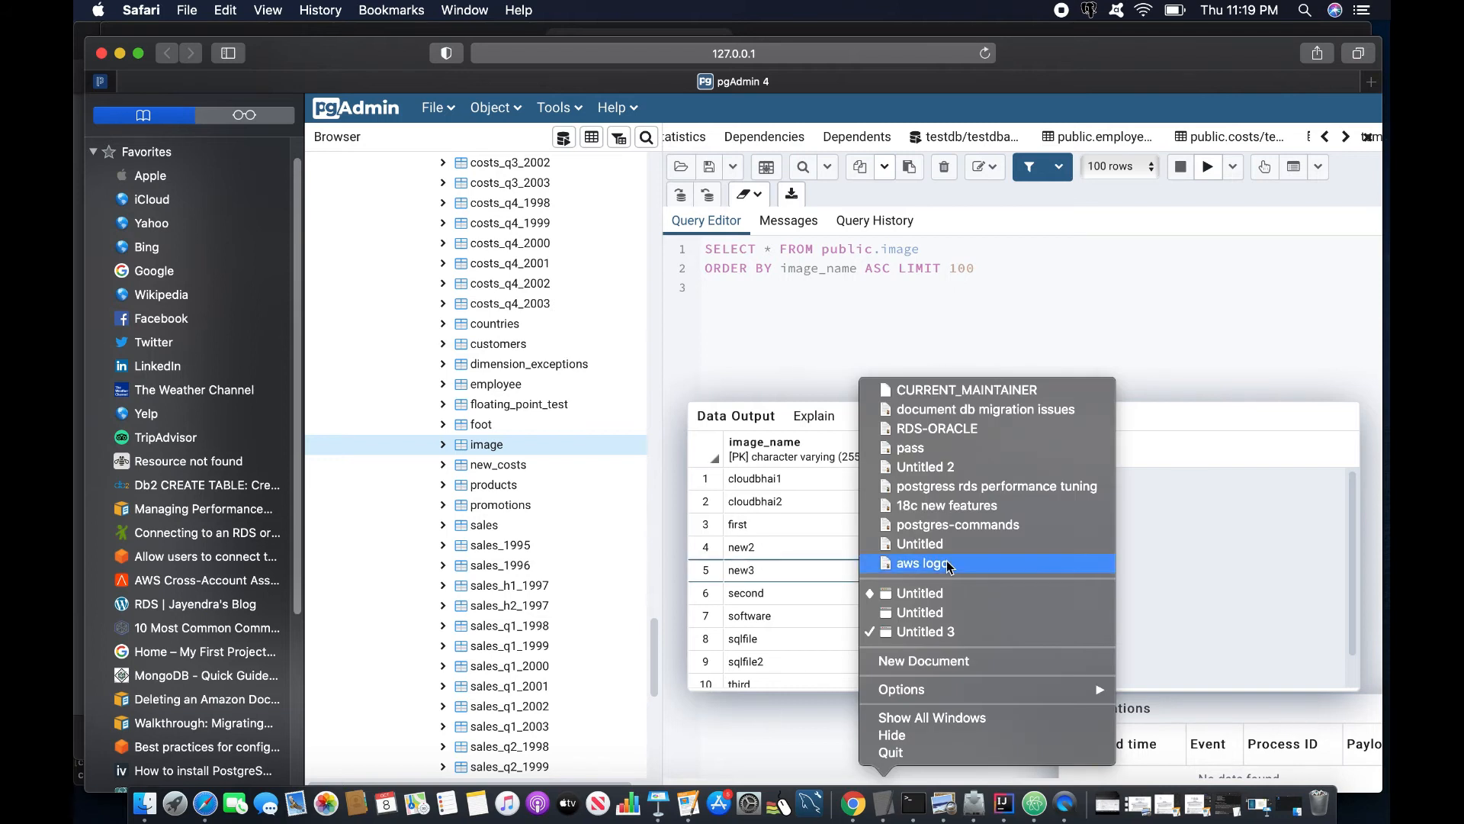
- Review the ten image sizes in Data Output, from about 0.0018 MB to 38.52 MB
click(880, 589)
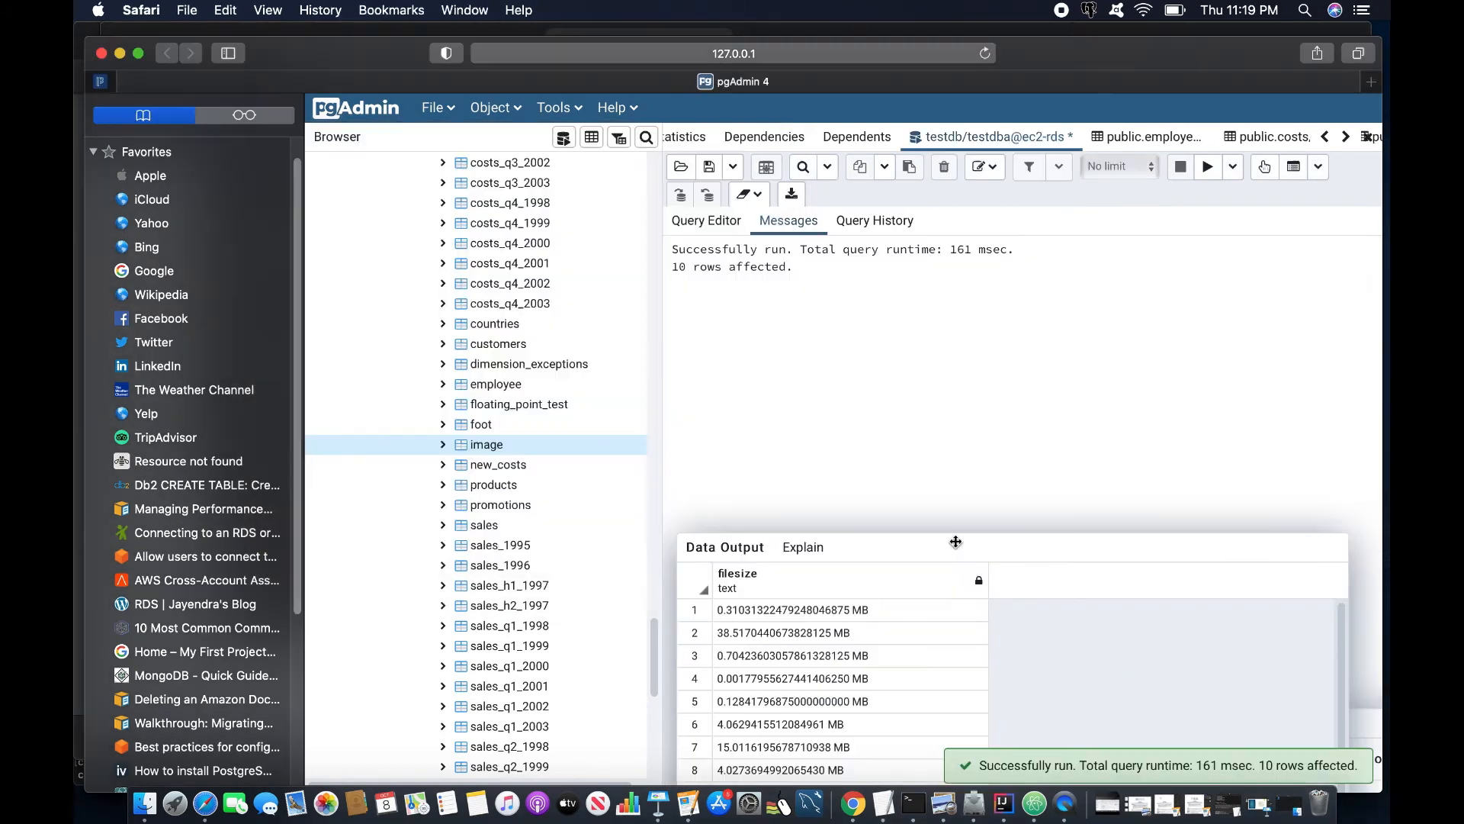
drag(956, 541, 977, 436)
scroll(909, 543, down, 1)
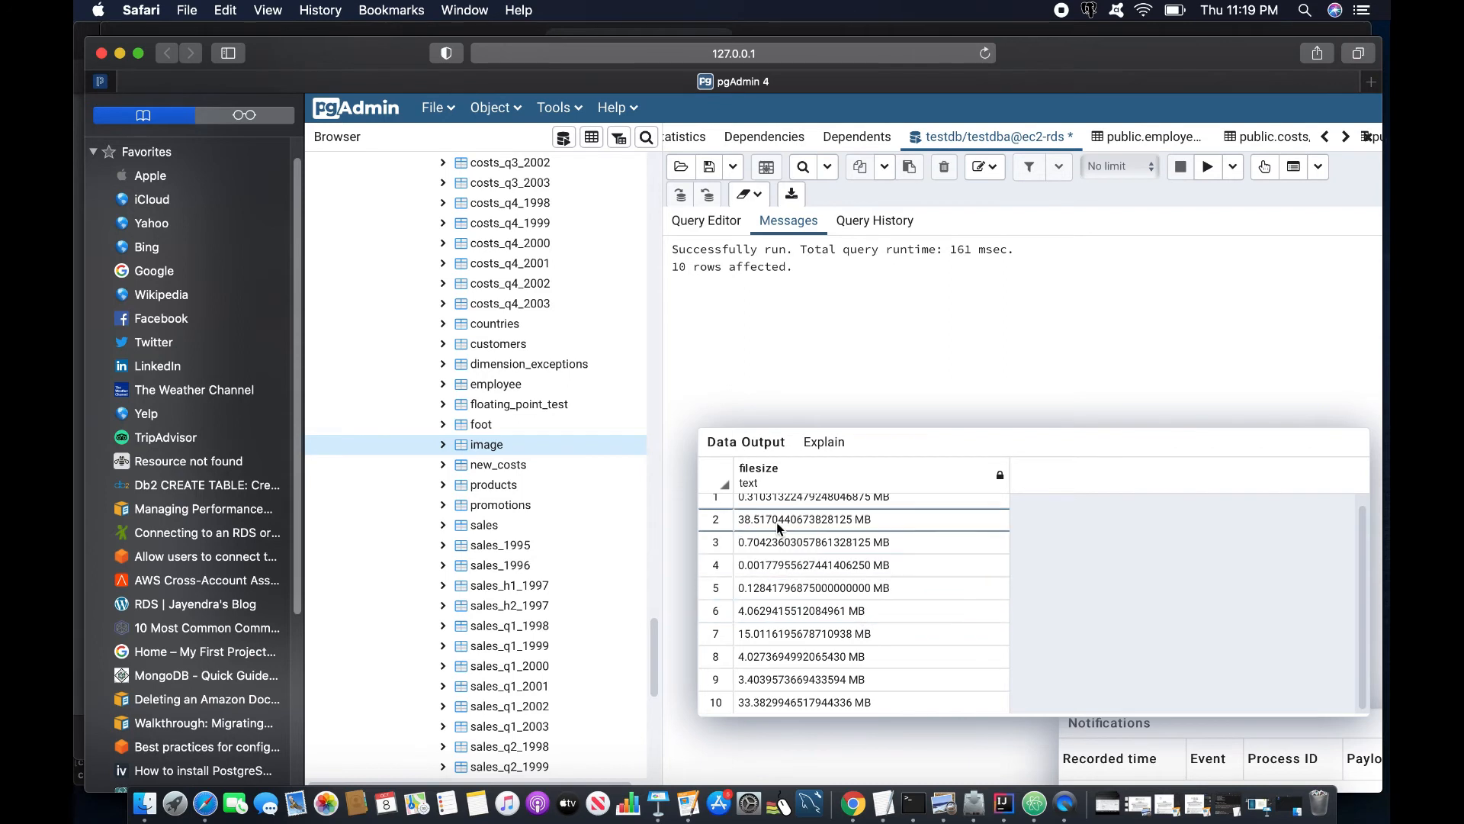
scroll(806, 604, up, 1)
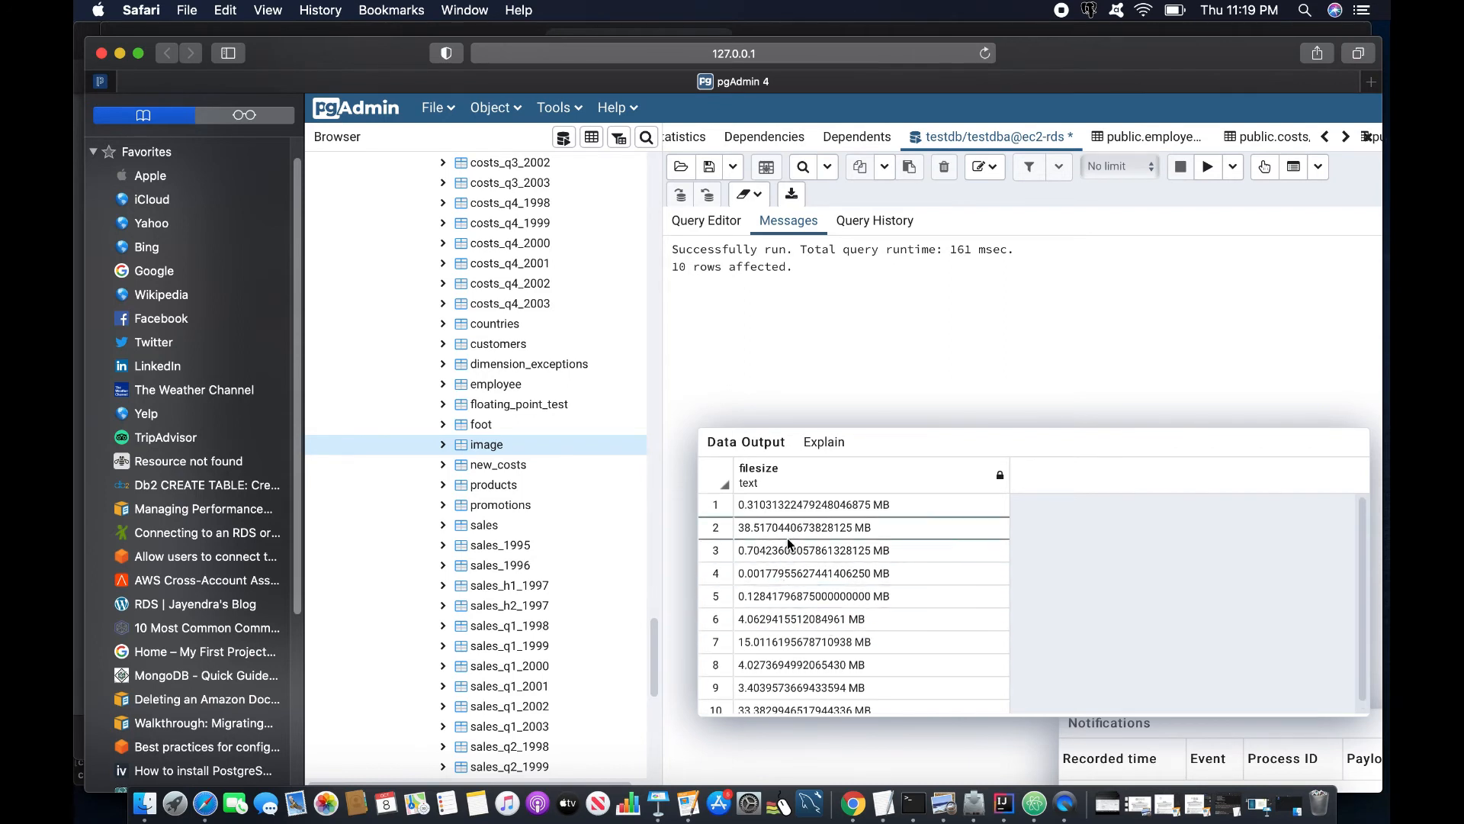
scroll(811, 610, down, 1)
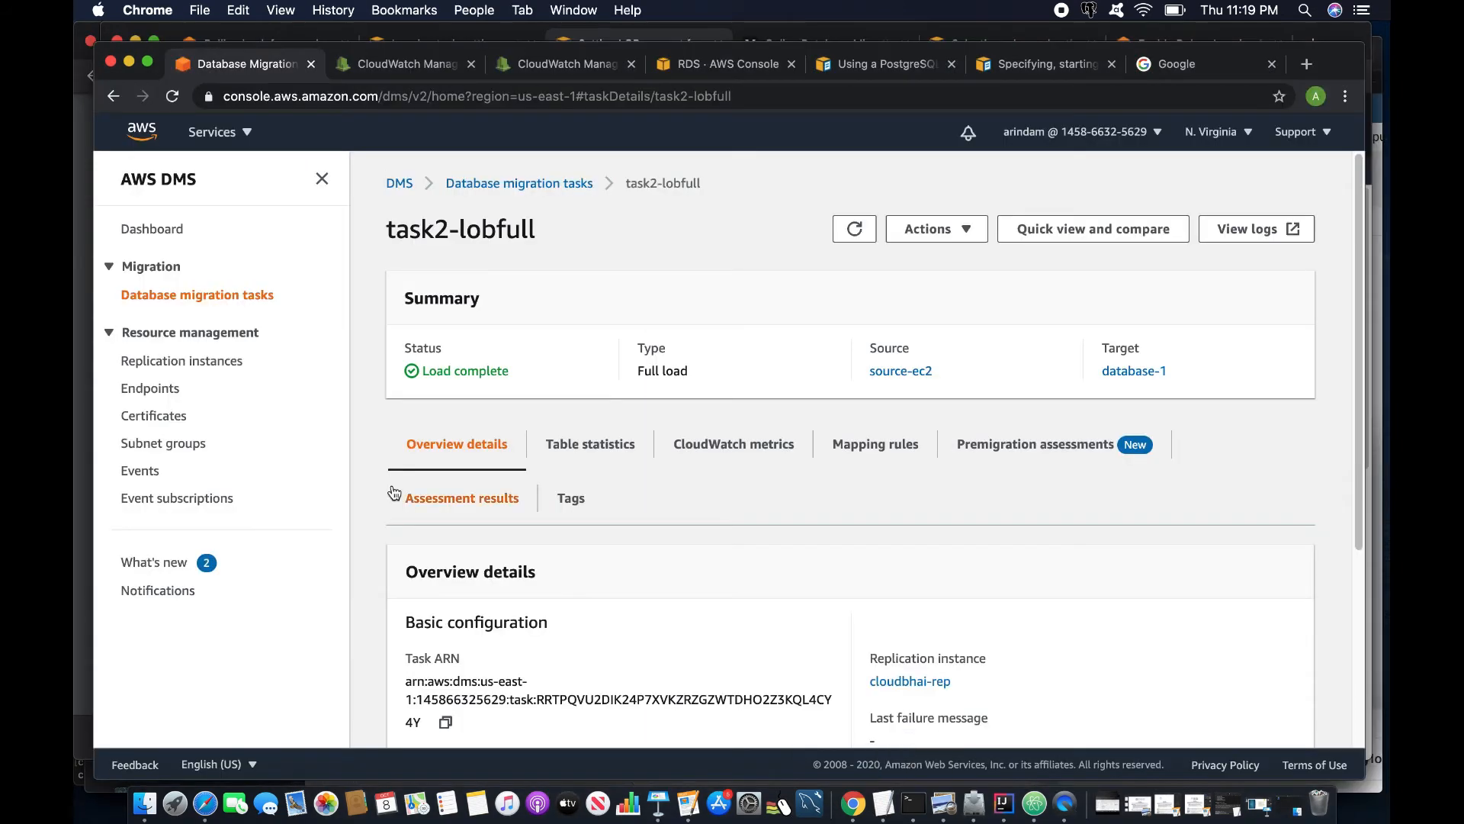
- Delete task2-lobfull and refresh the now-empty migration task list
scroll(341, 426, down, 5)
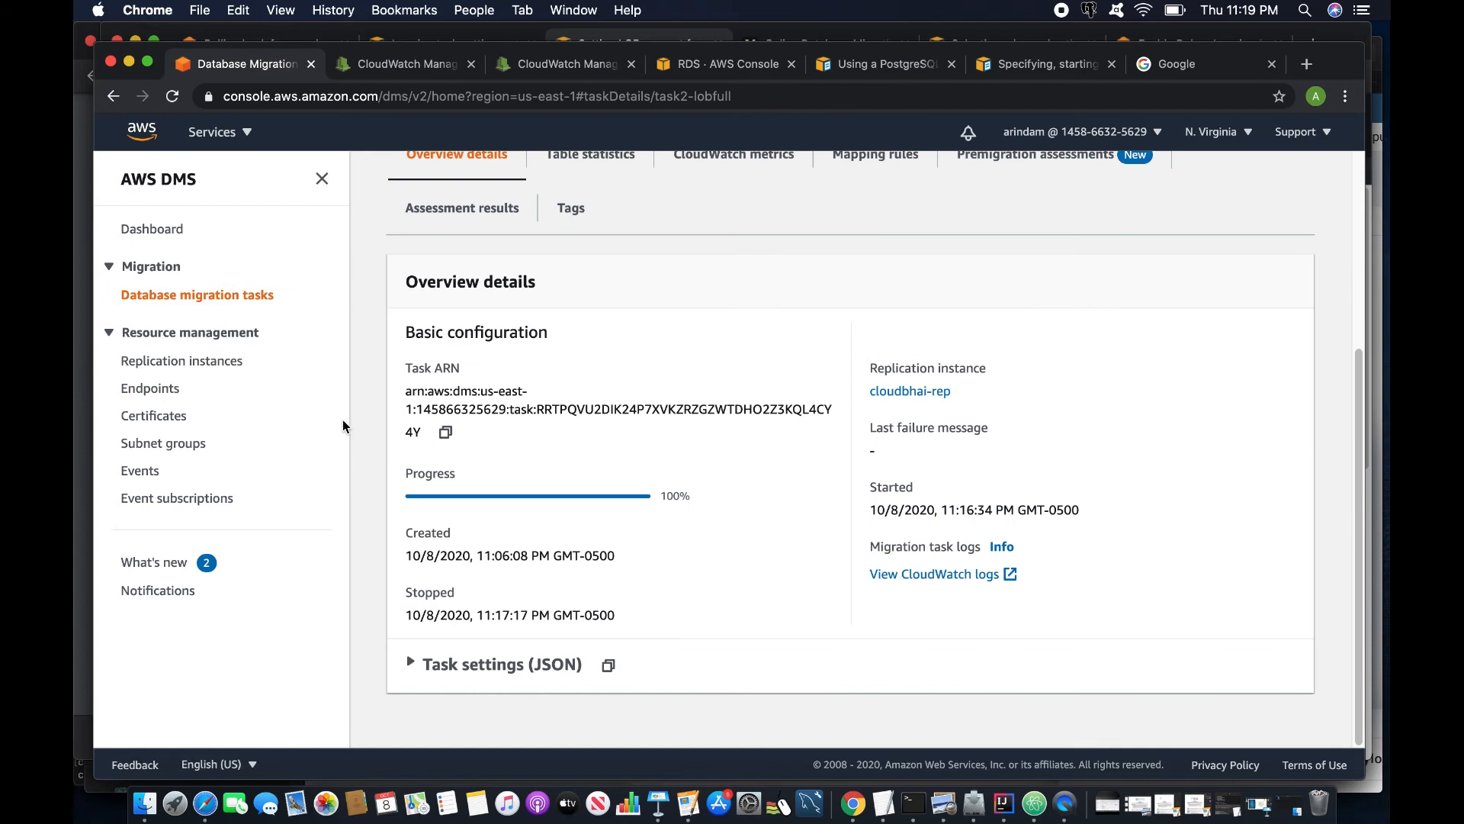
scroll(484, 488, up, 5)
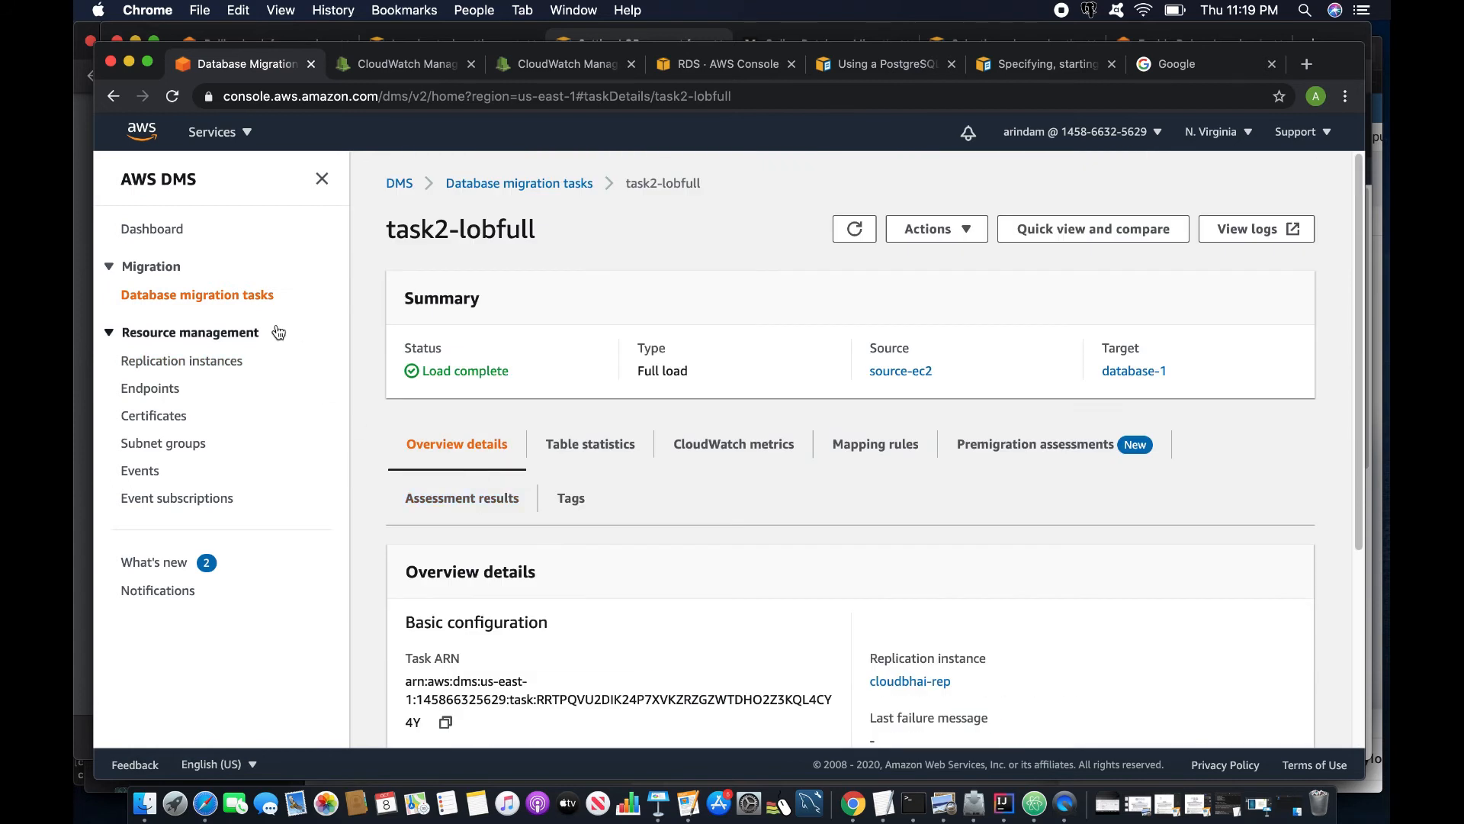
click(967, 231)
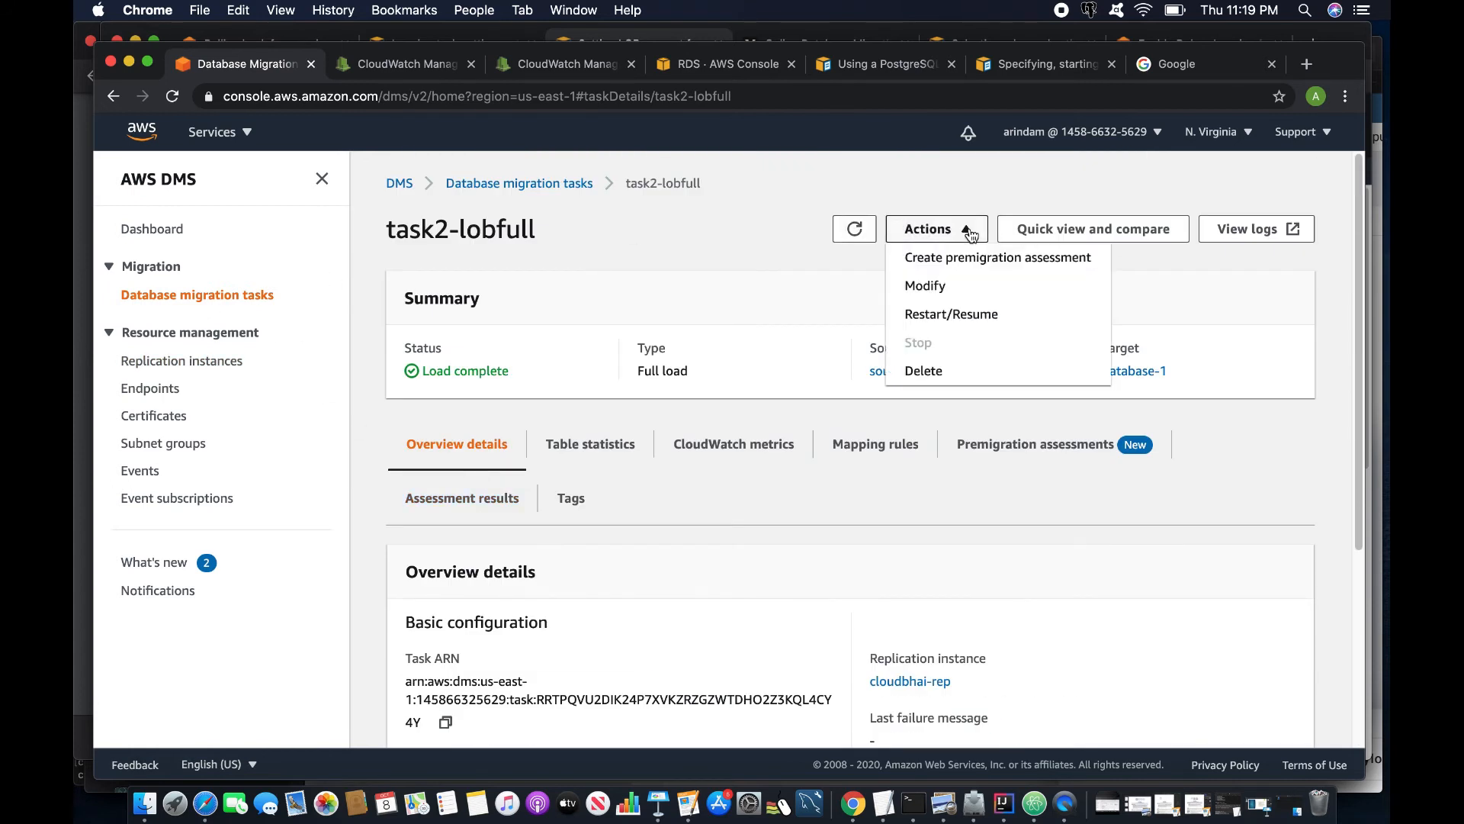
click(956, 381)
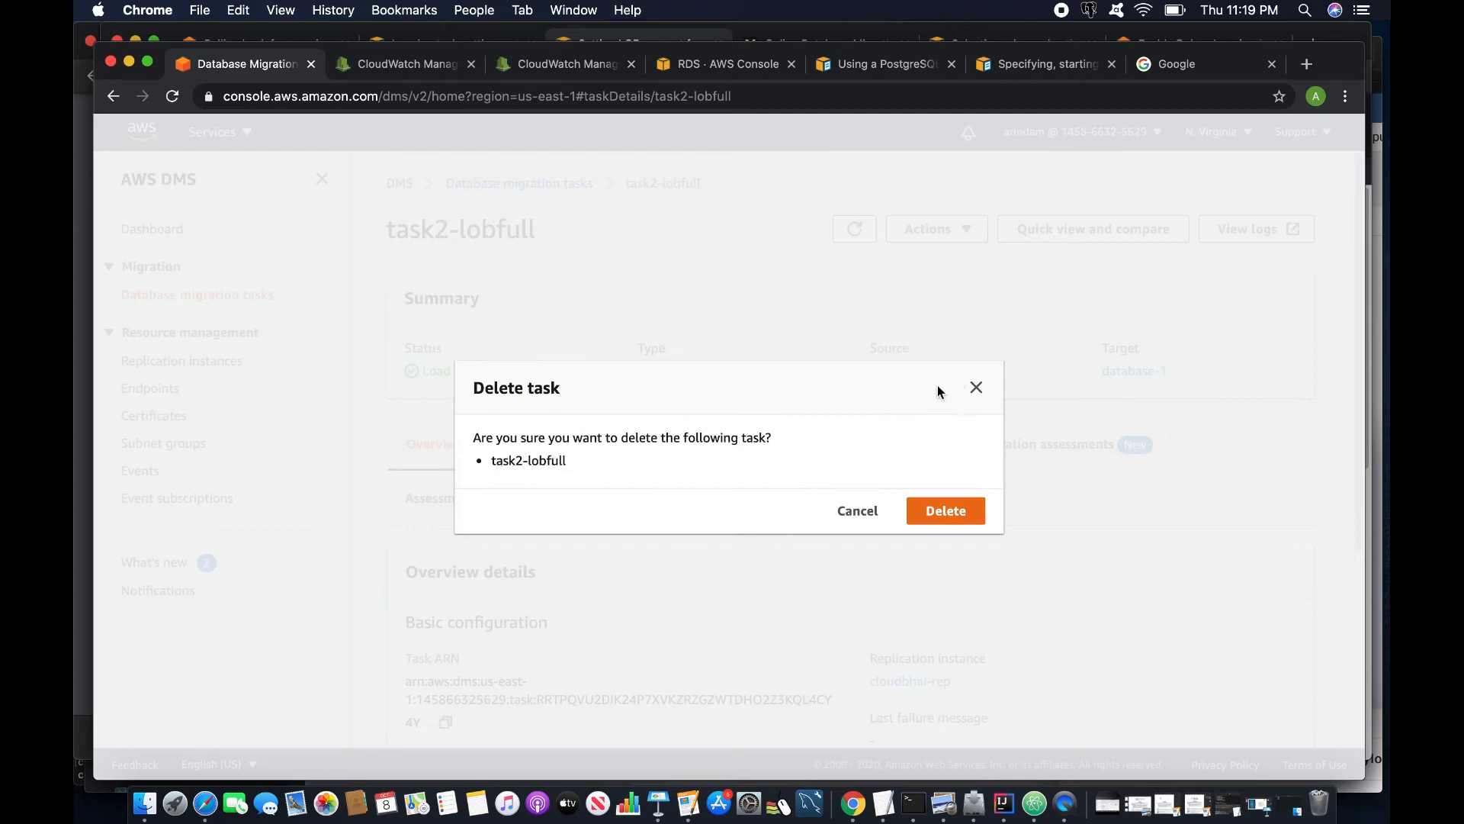
click(943, 512)
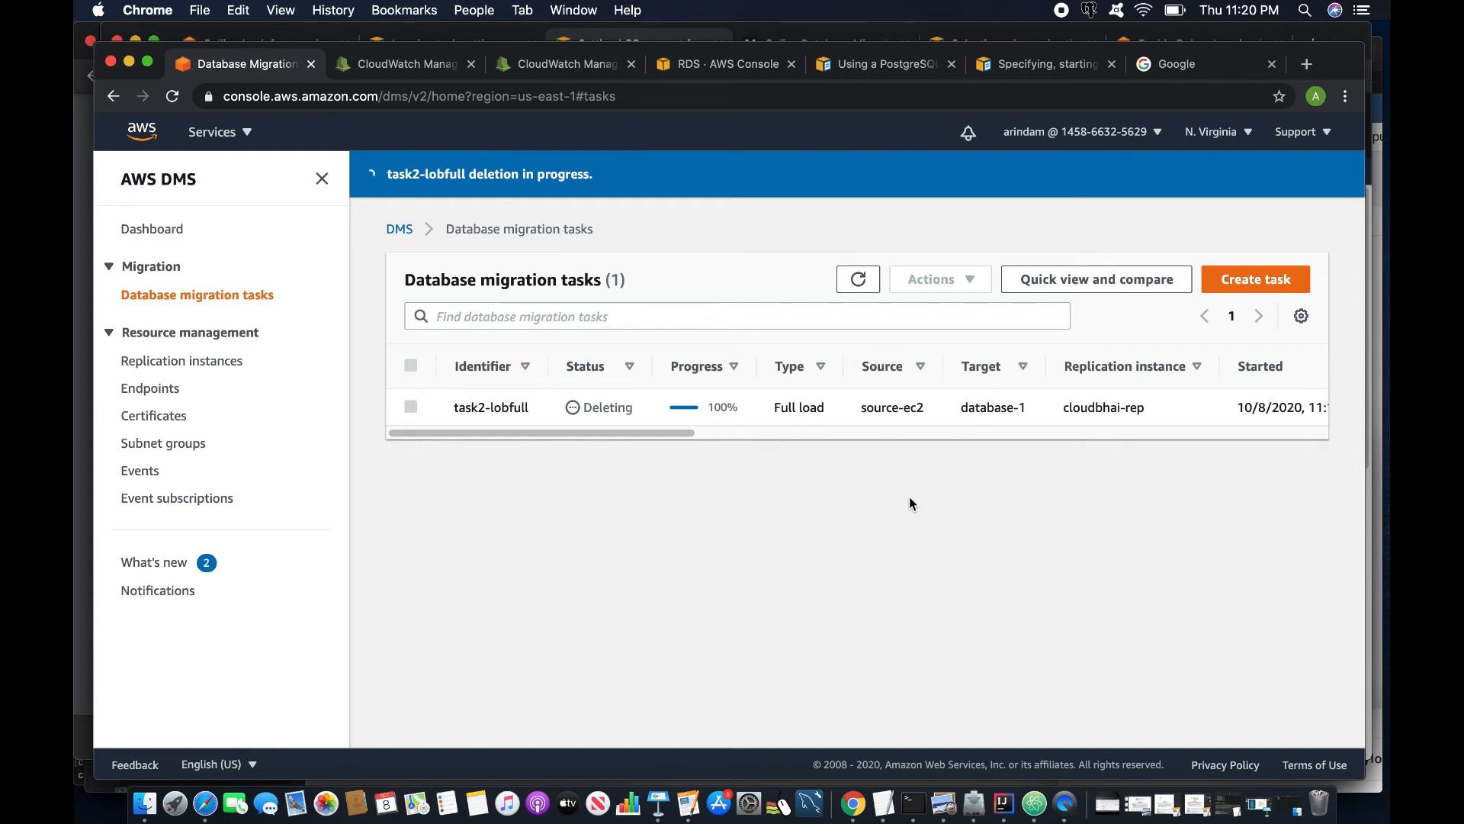
click(858, 280)
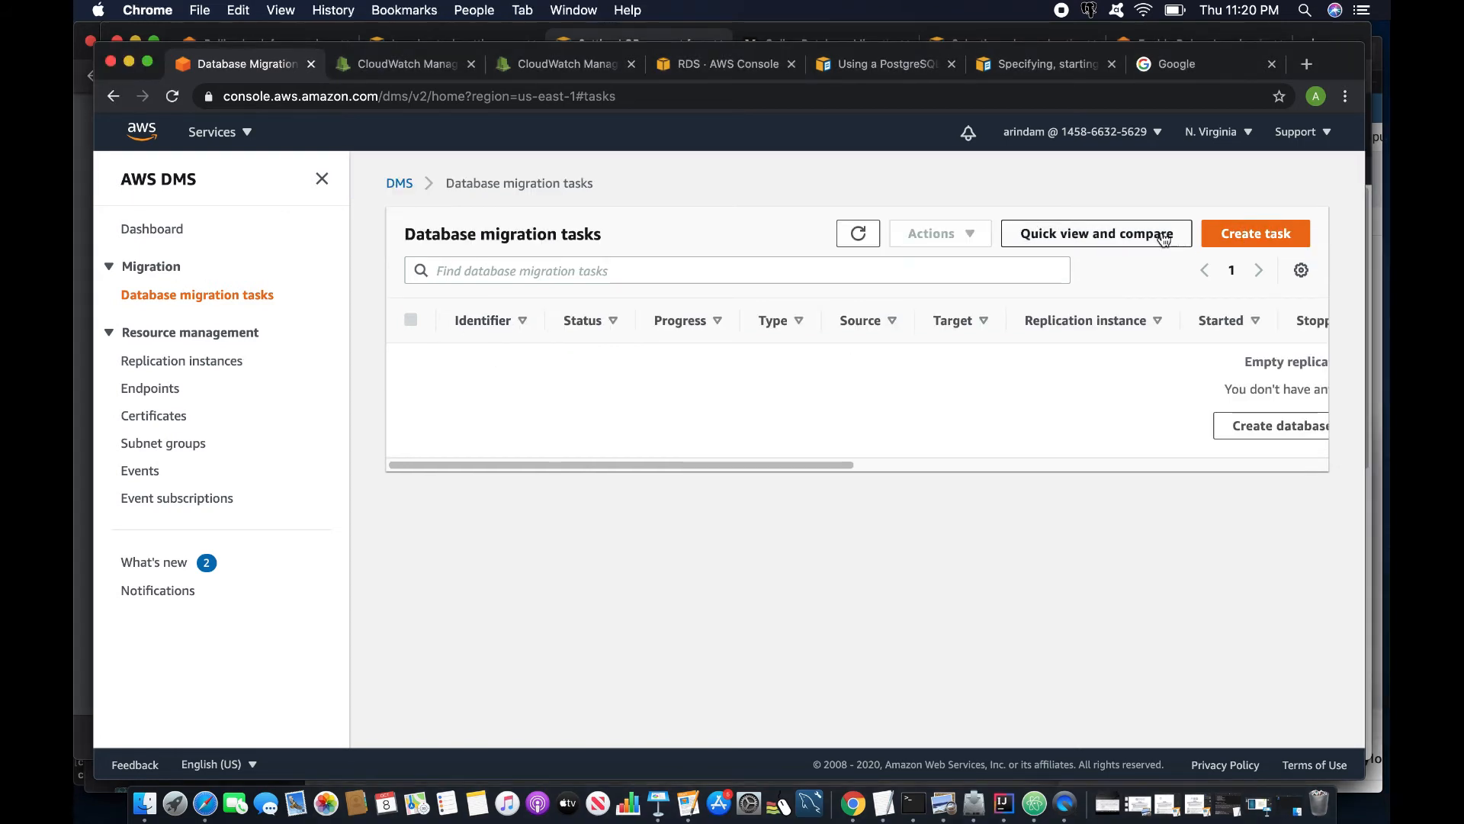
- Create a new migration task named task-put-lobsize-3000
click(1253, 236)
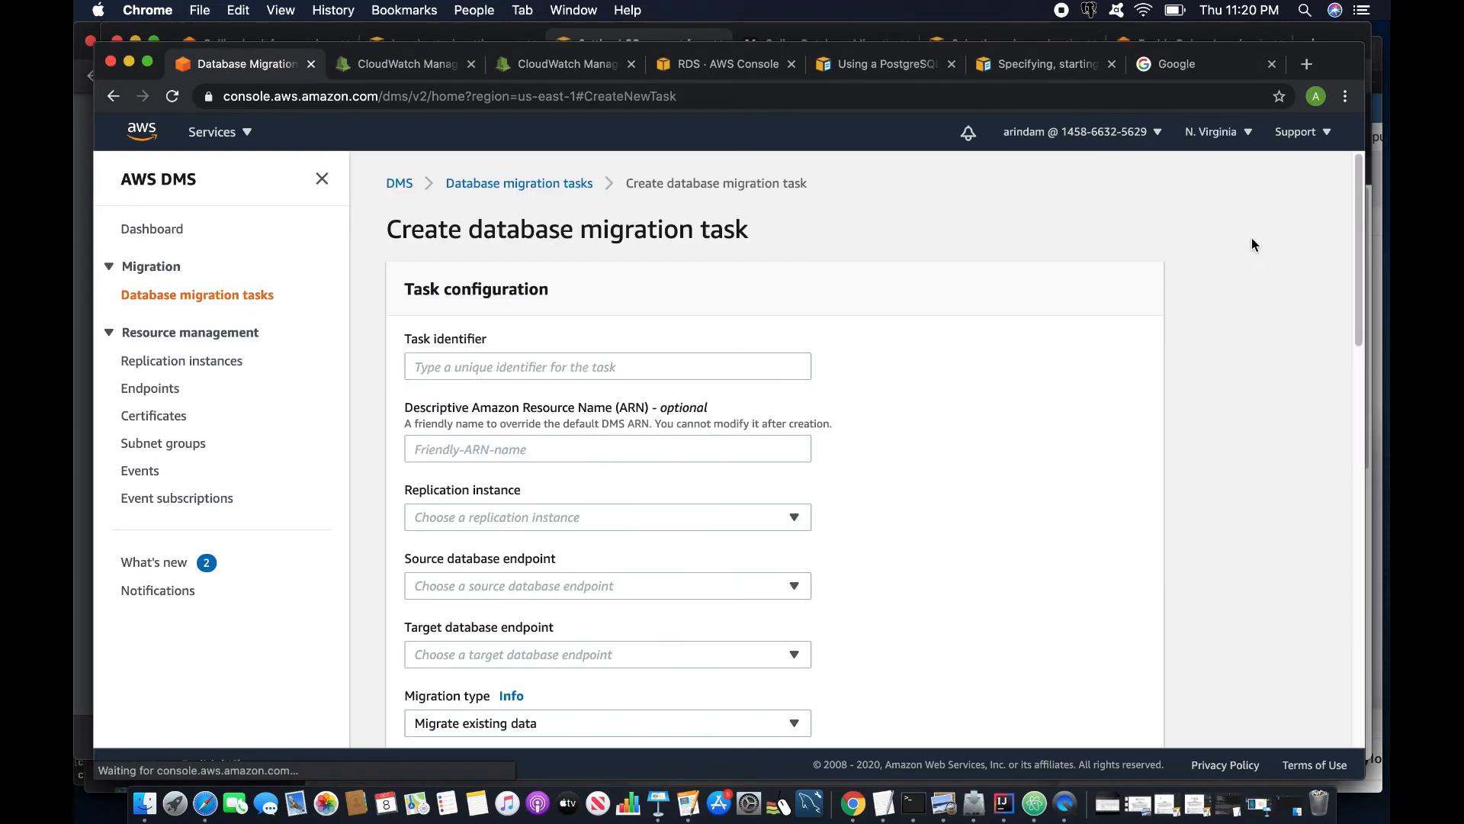
click(576, 366)
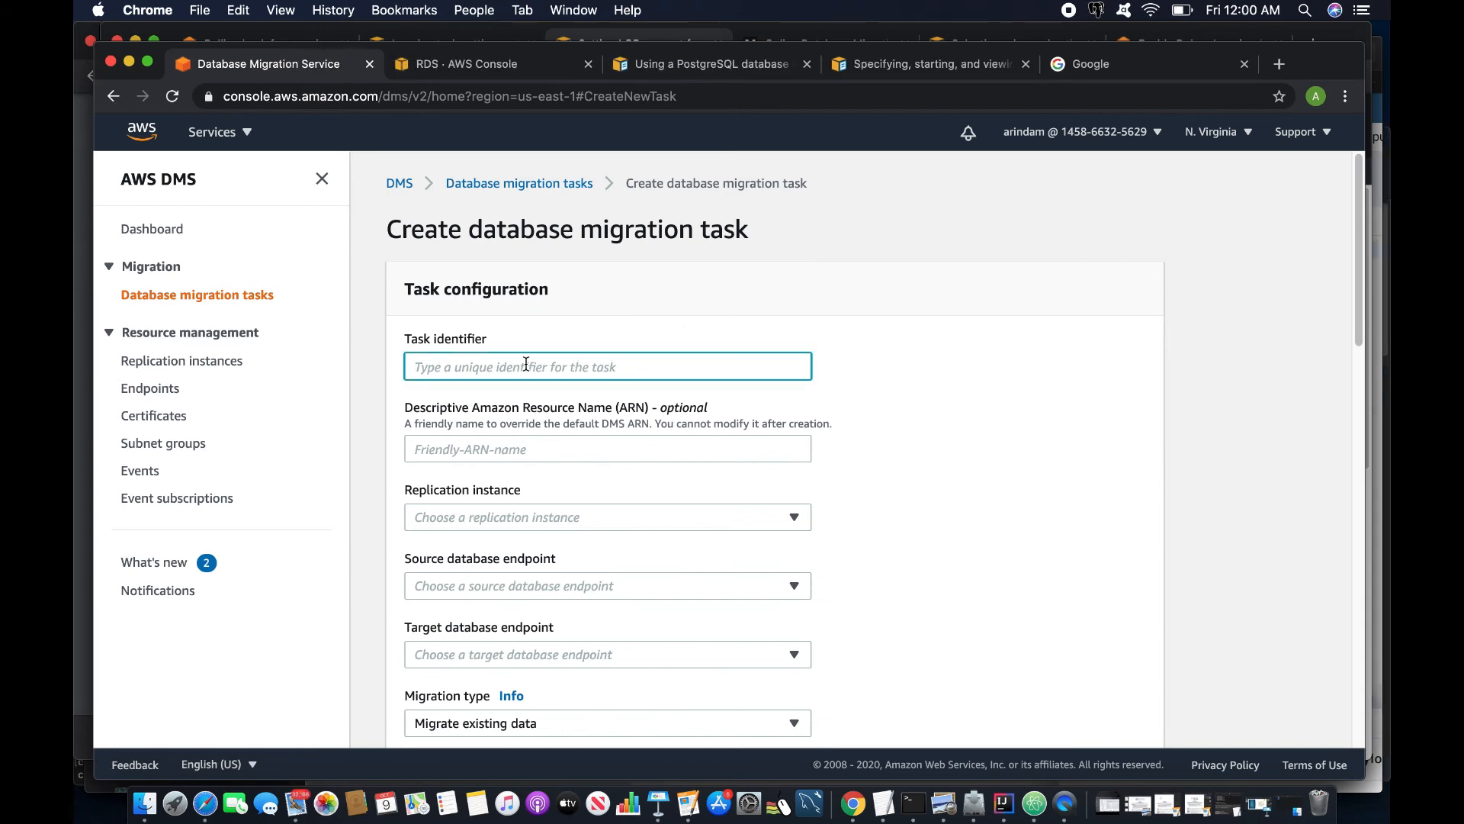
text(task)
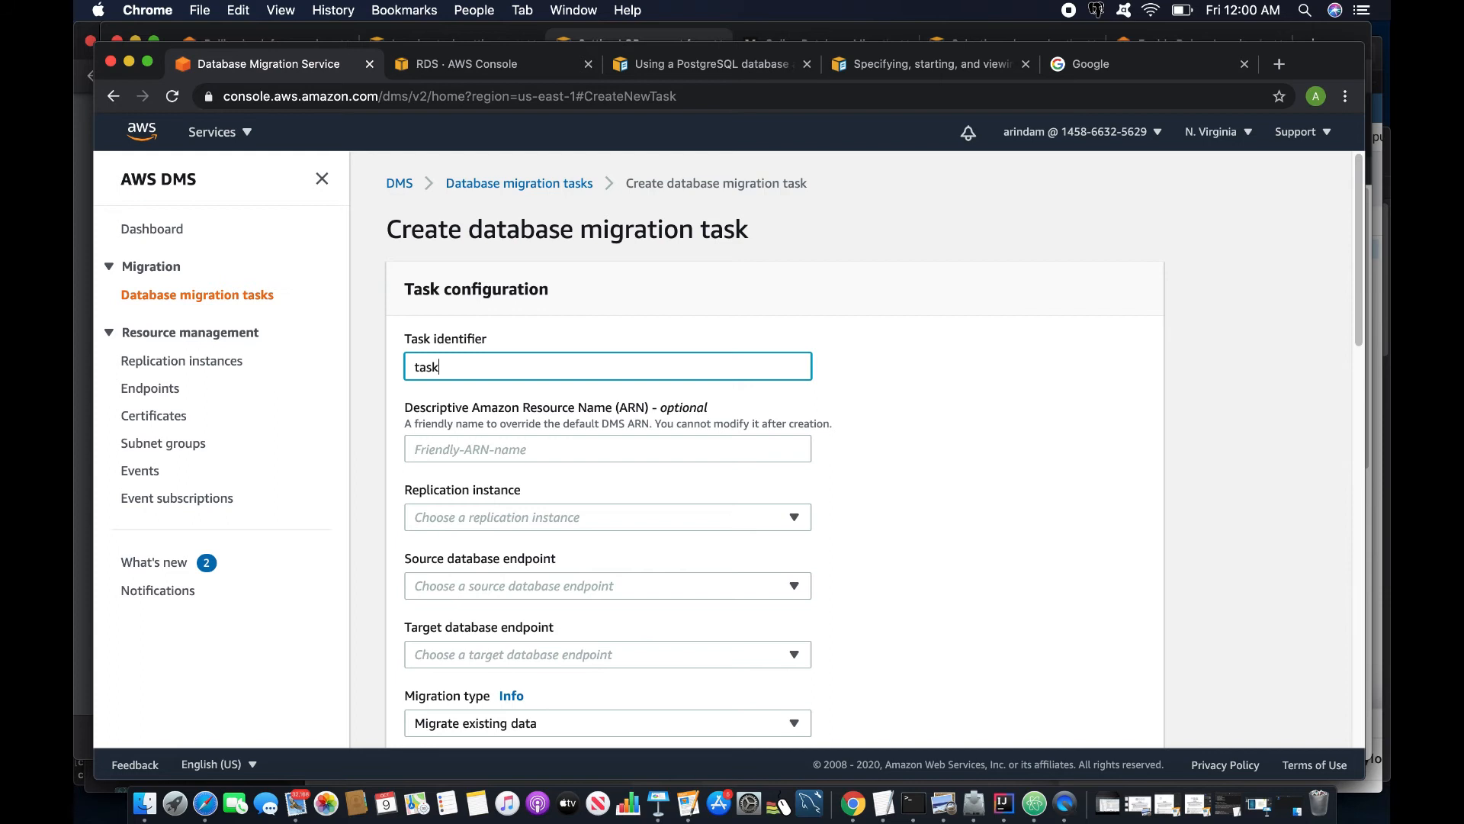
text(-put-lobsize-)
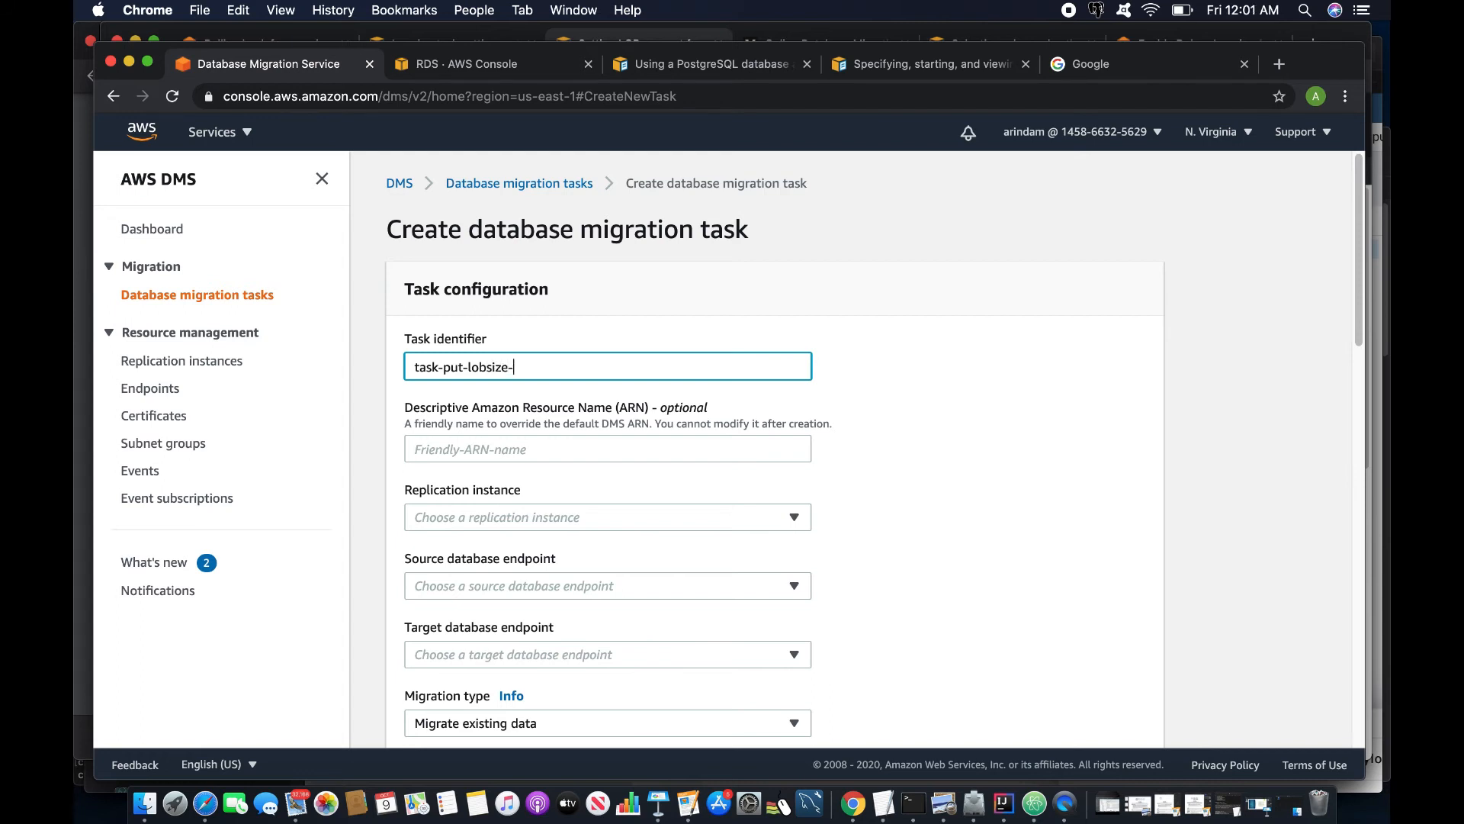
text(3000)
- Choose cloudbhai-rep instance, source-ec2 source and database-1 target, and select the 32 KB LOB size
click(485, 517)
click(488, 569)
click(488, 586)
click(473, 641)
scroll(488, 501, down, 3)
click(488, 504)
click(492, 534)
scroll(495, 548, down, 6)
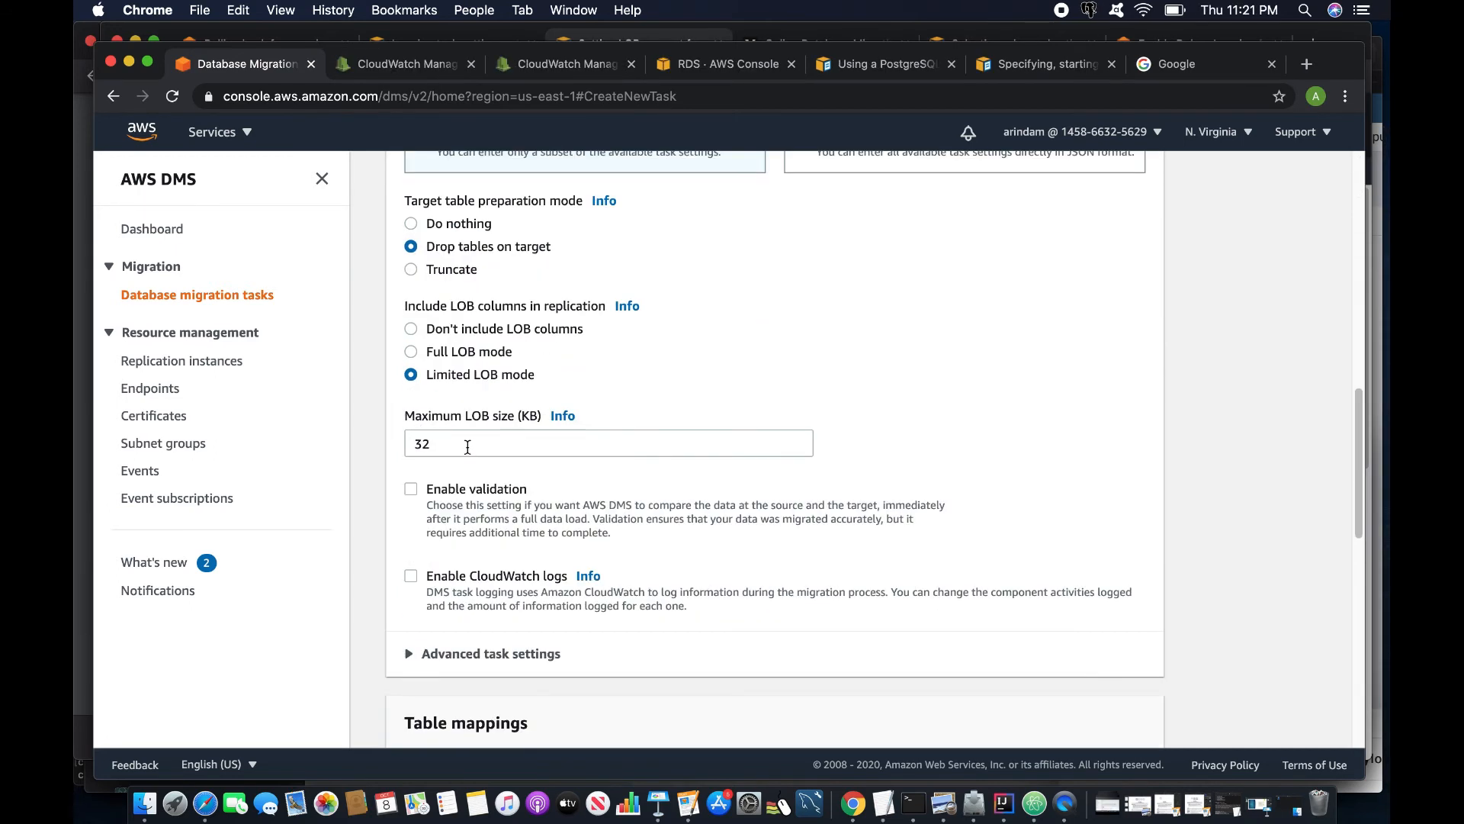
drag(467, 447, 395, 447)
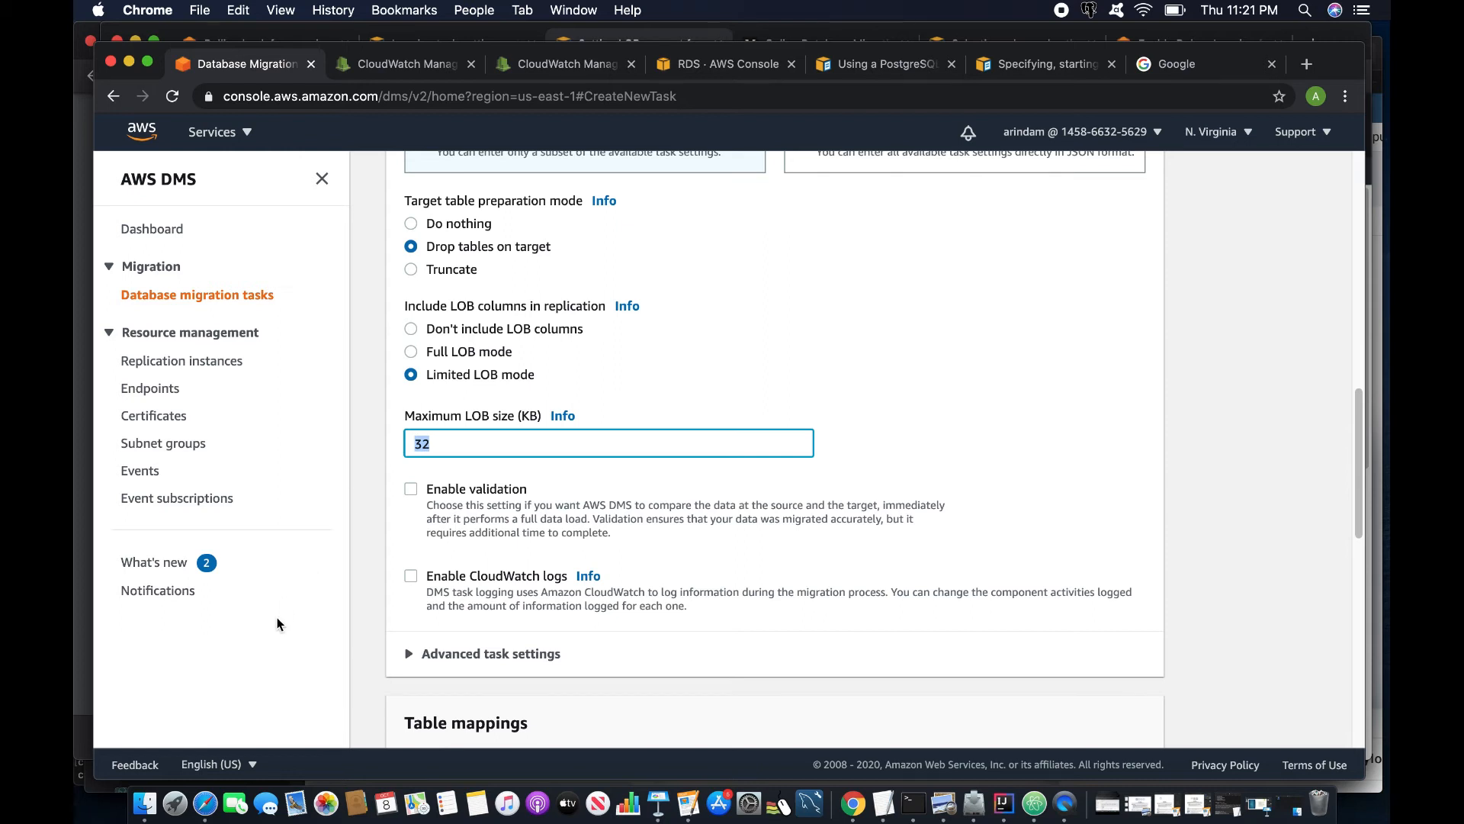
- Change the maximum LOB size to 3000 KB
click(205, 803)
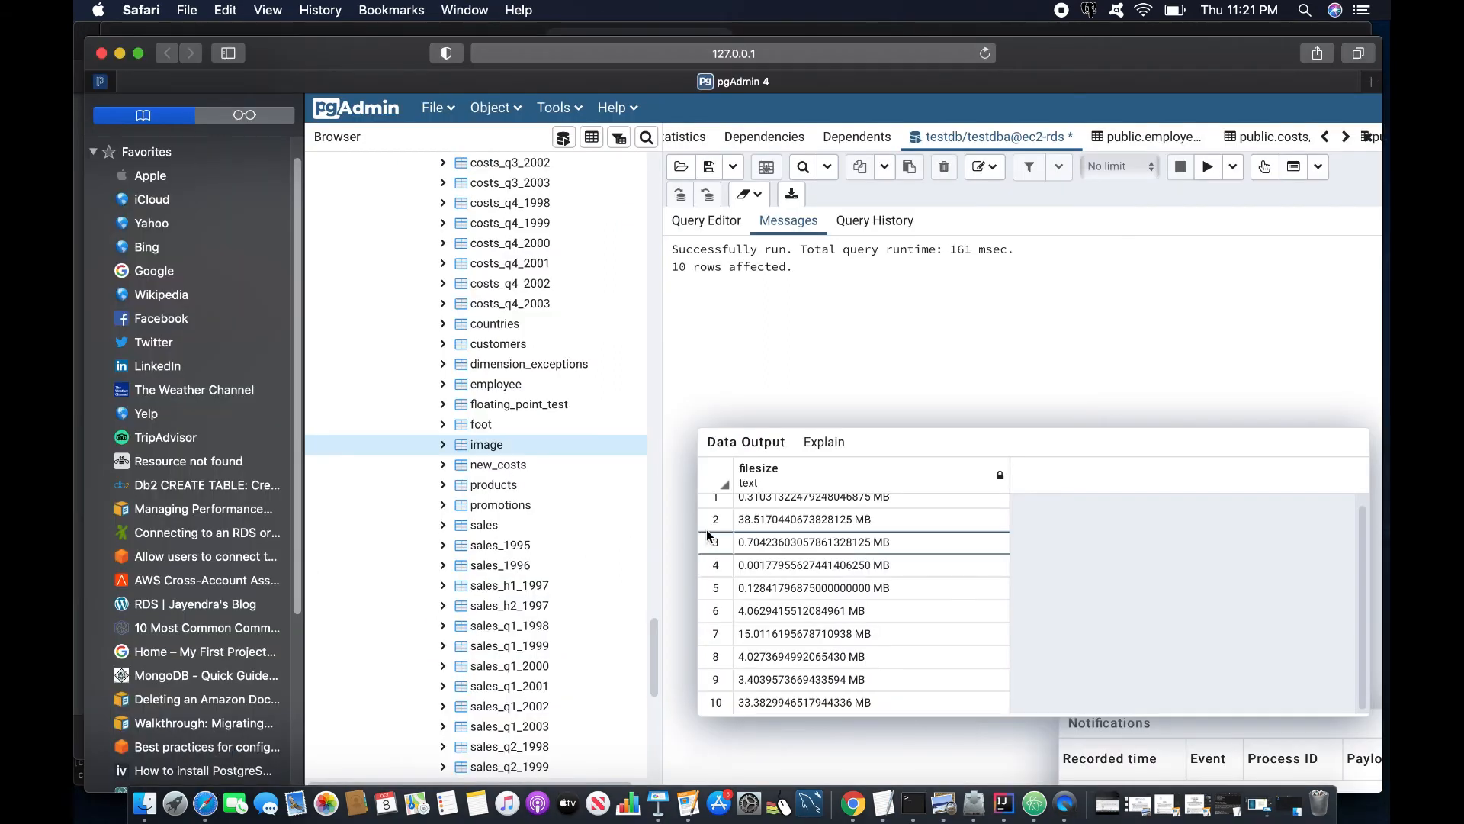
scroll(845, 579, up, 1)
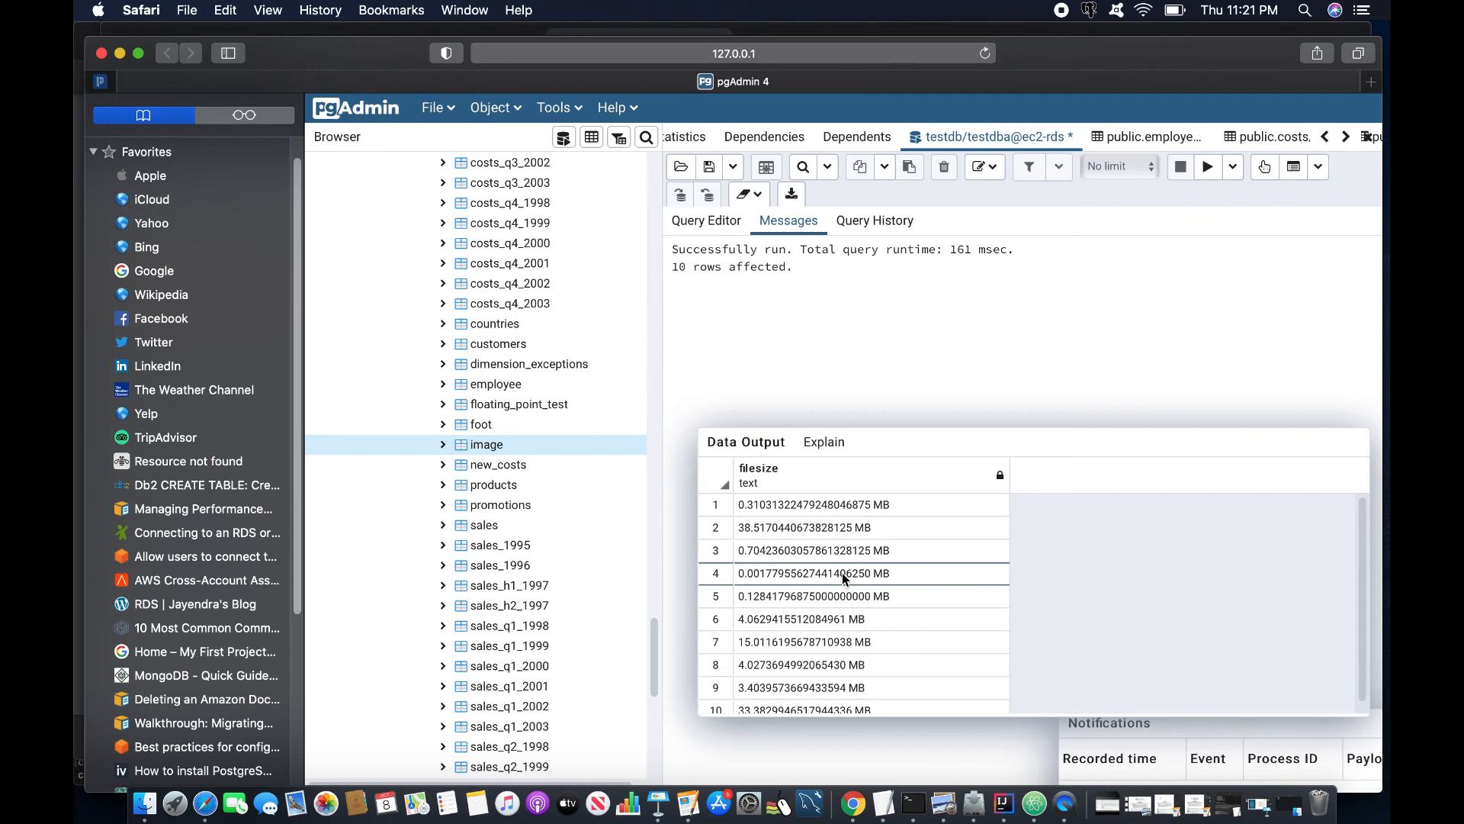
key(super+Tab)
click(543, 443)
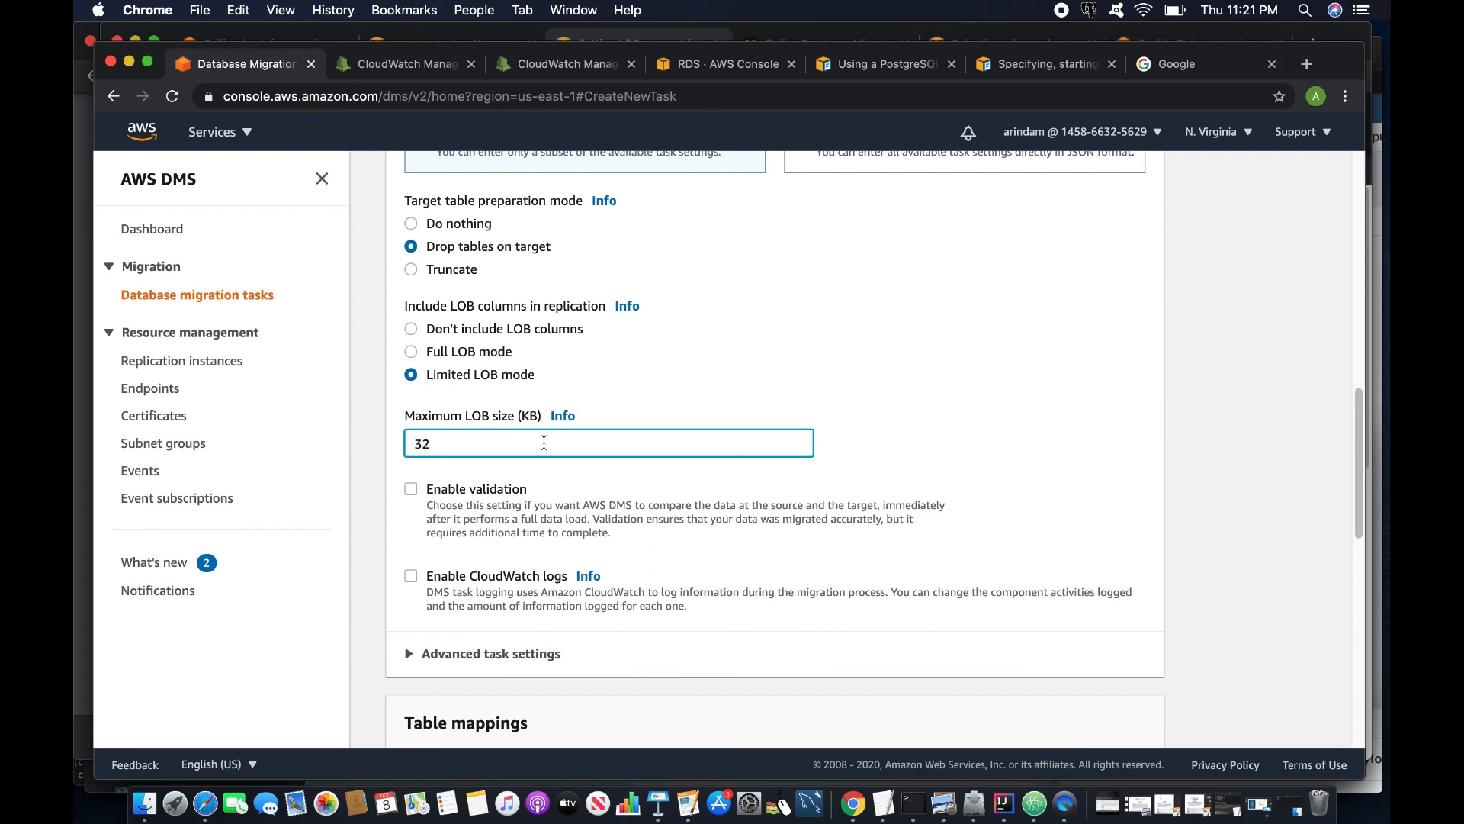
key(BackSpace)
text(000)
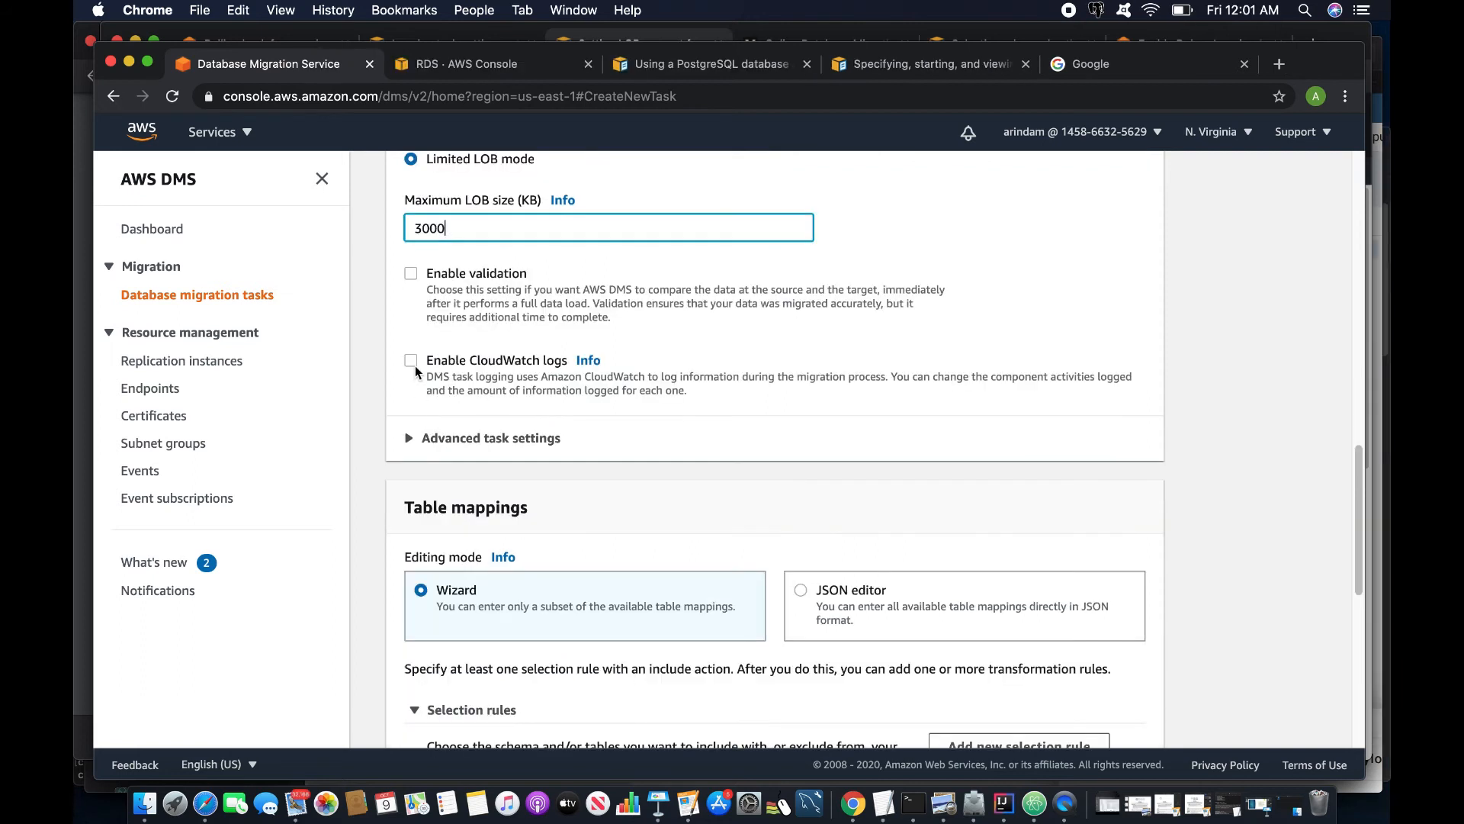
- Enable CloudWatch logs with Detailed debug for Source Unload and Target Load
click(411, 363)
click(488, 614)
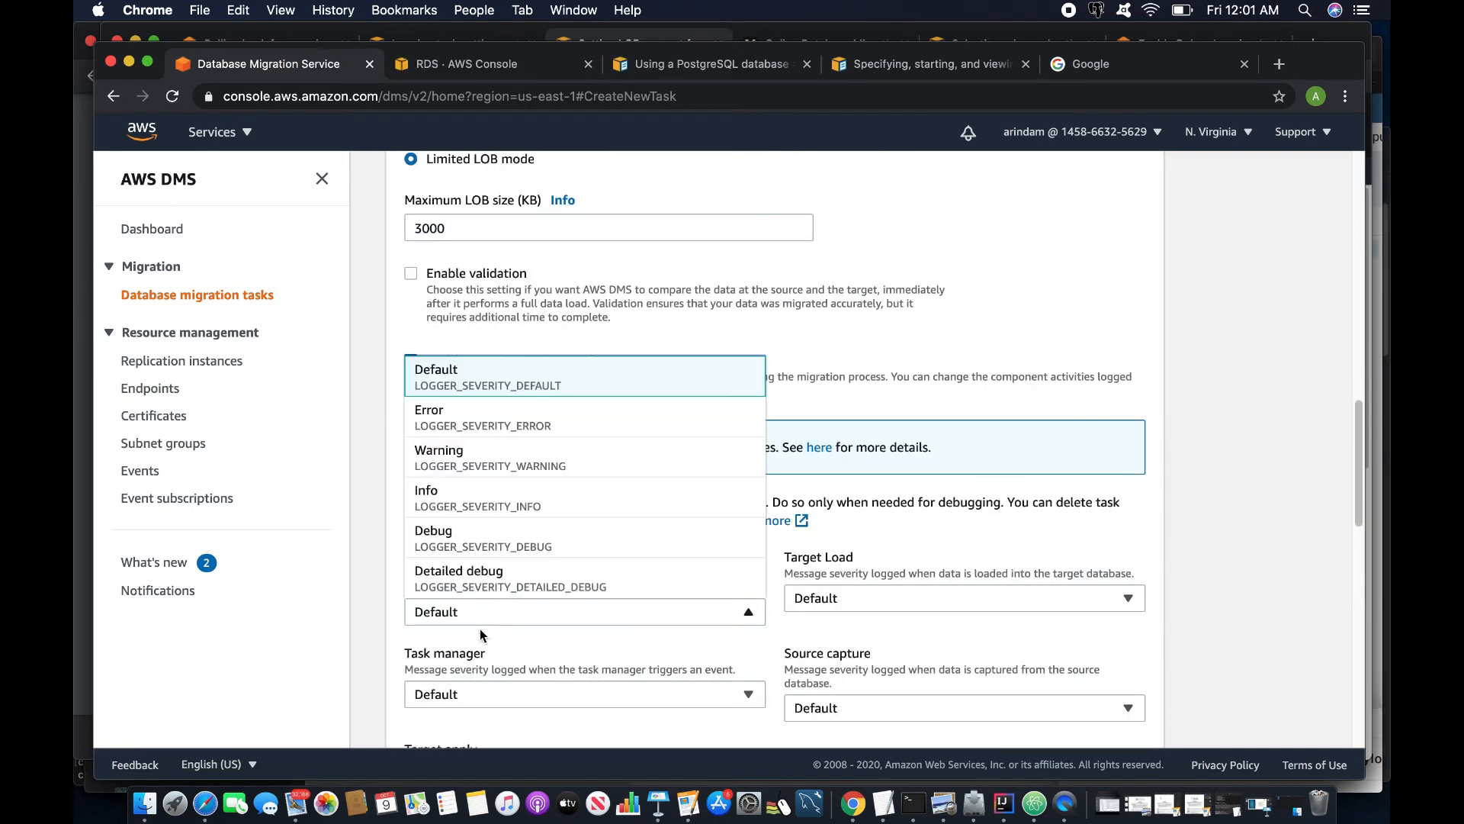
click(458, 572)
click(965, 598)
click(839, 572)
scroll(607, 645, down, 10)
- Add a table selection rule with an entered schema name
click(1017, 426)
scroll(592, 599, down, 2)
click(533, 425)
click(526, 453)
click(465, 584)
- Set the rule's table name to image and refresh the task's table statistics
text(image)
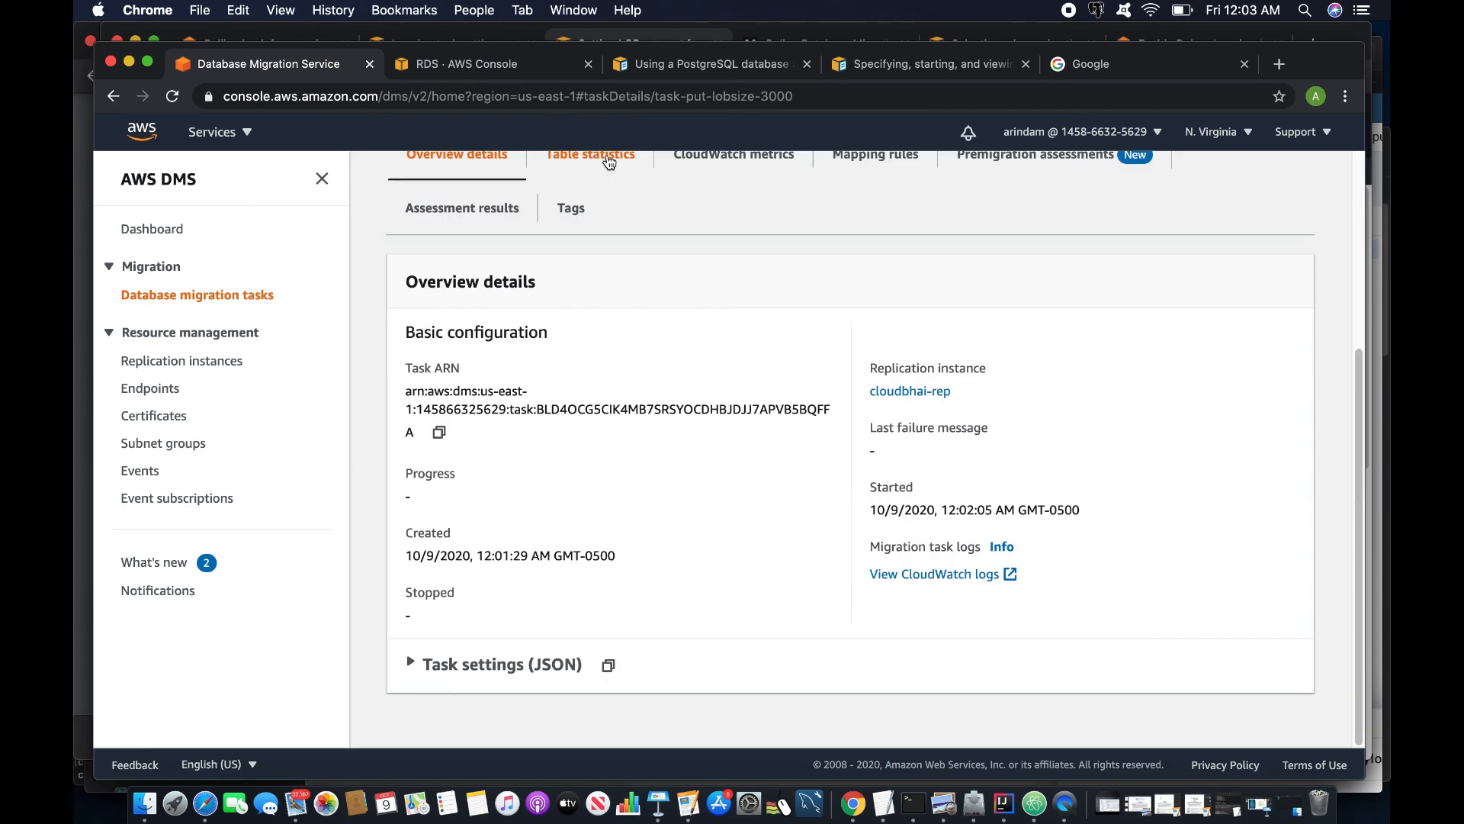
click(609, 162)
scroll(923, 519, down, 2)
click(980, 506)
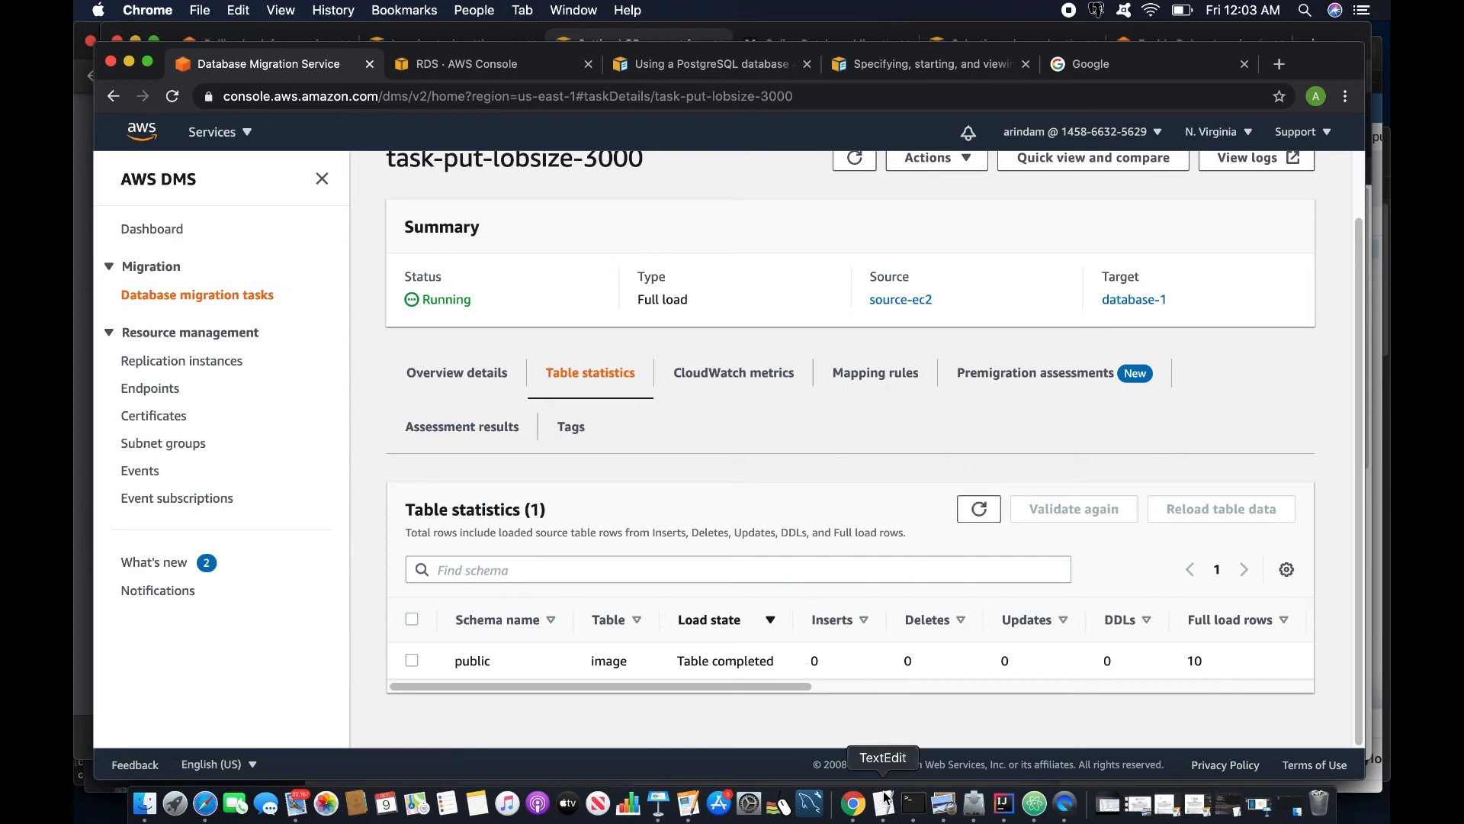
- Run the filesize query in psql, showing image sizes capped at 2.9296875 MB
click(913, 803)
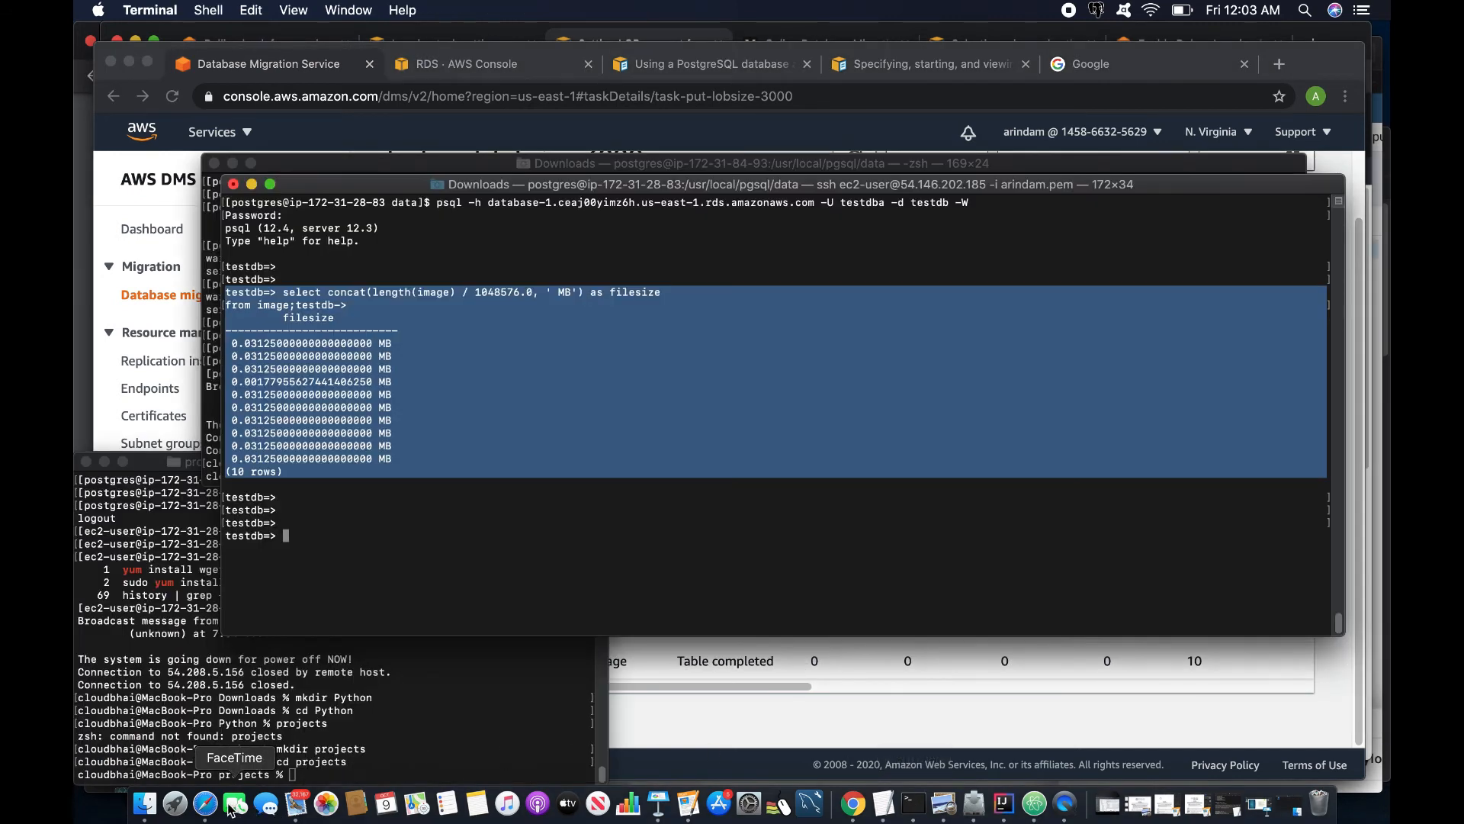
click(206, 805)
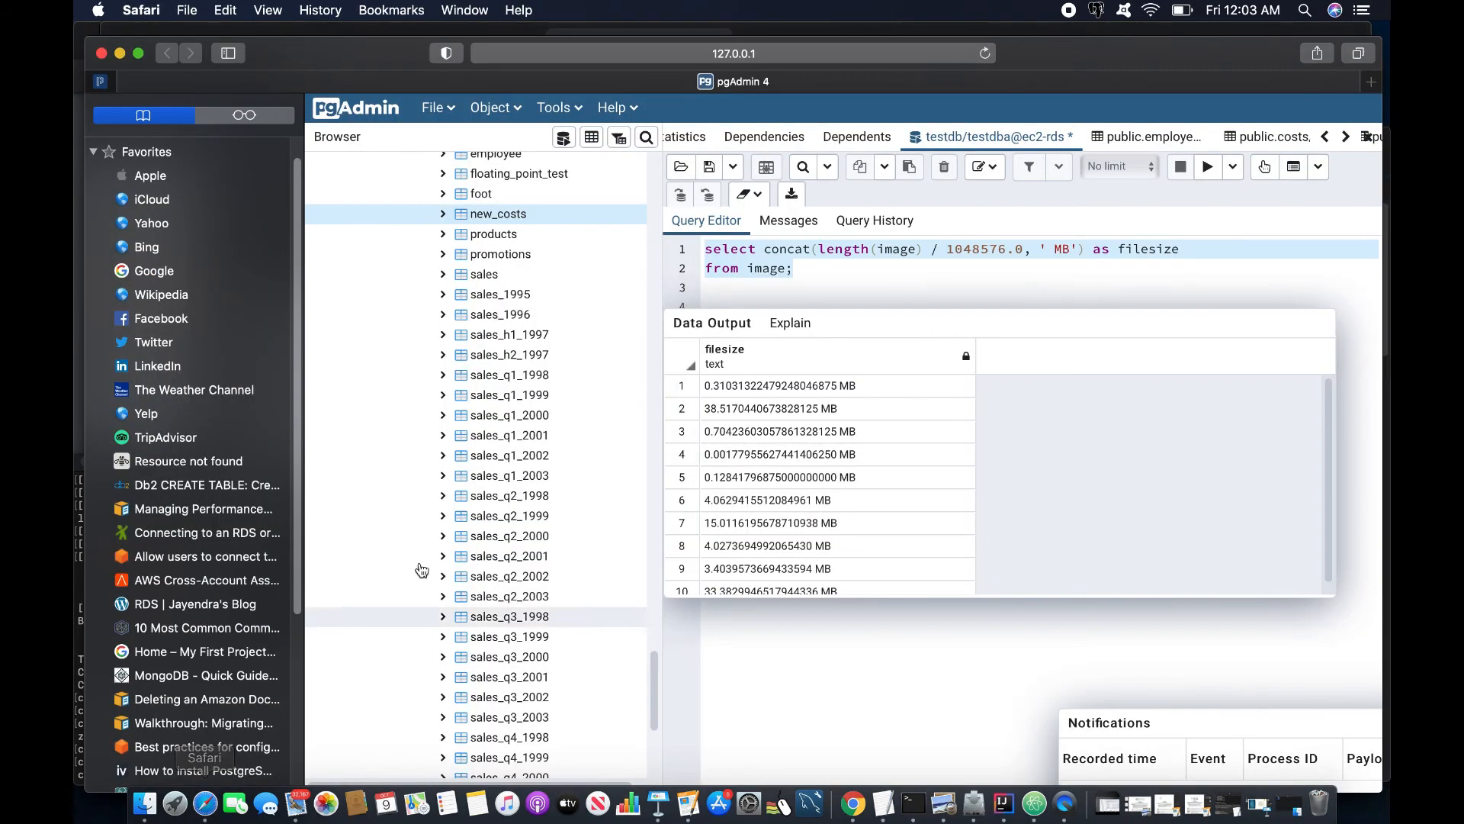
right_click(731, 275)
click(770, 338)
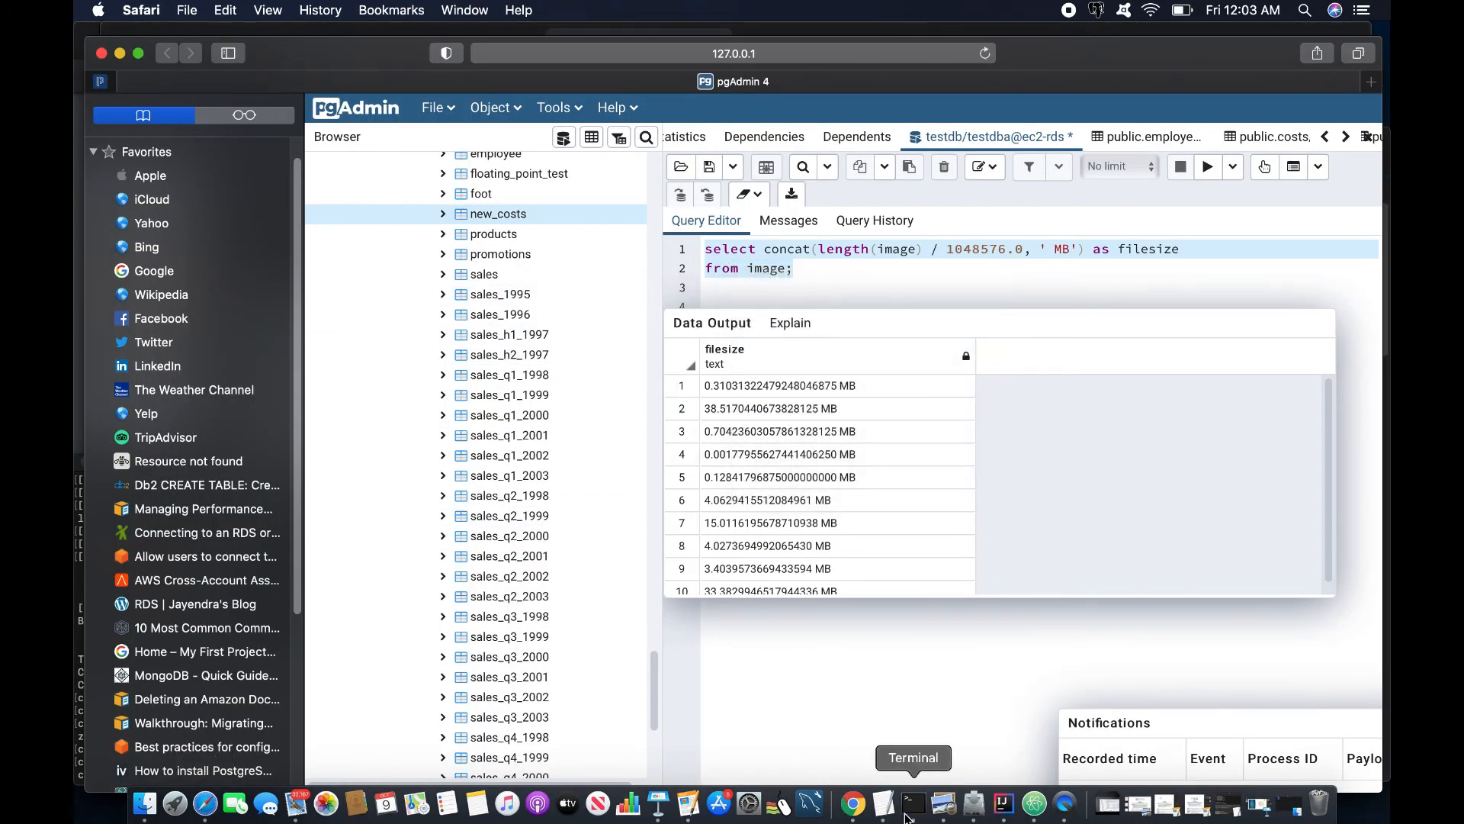
click(908, 816)
right_click(687, 528)
click(726, 556)
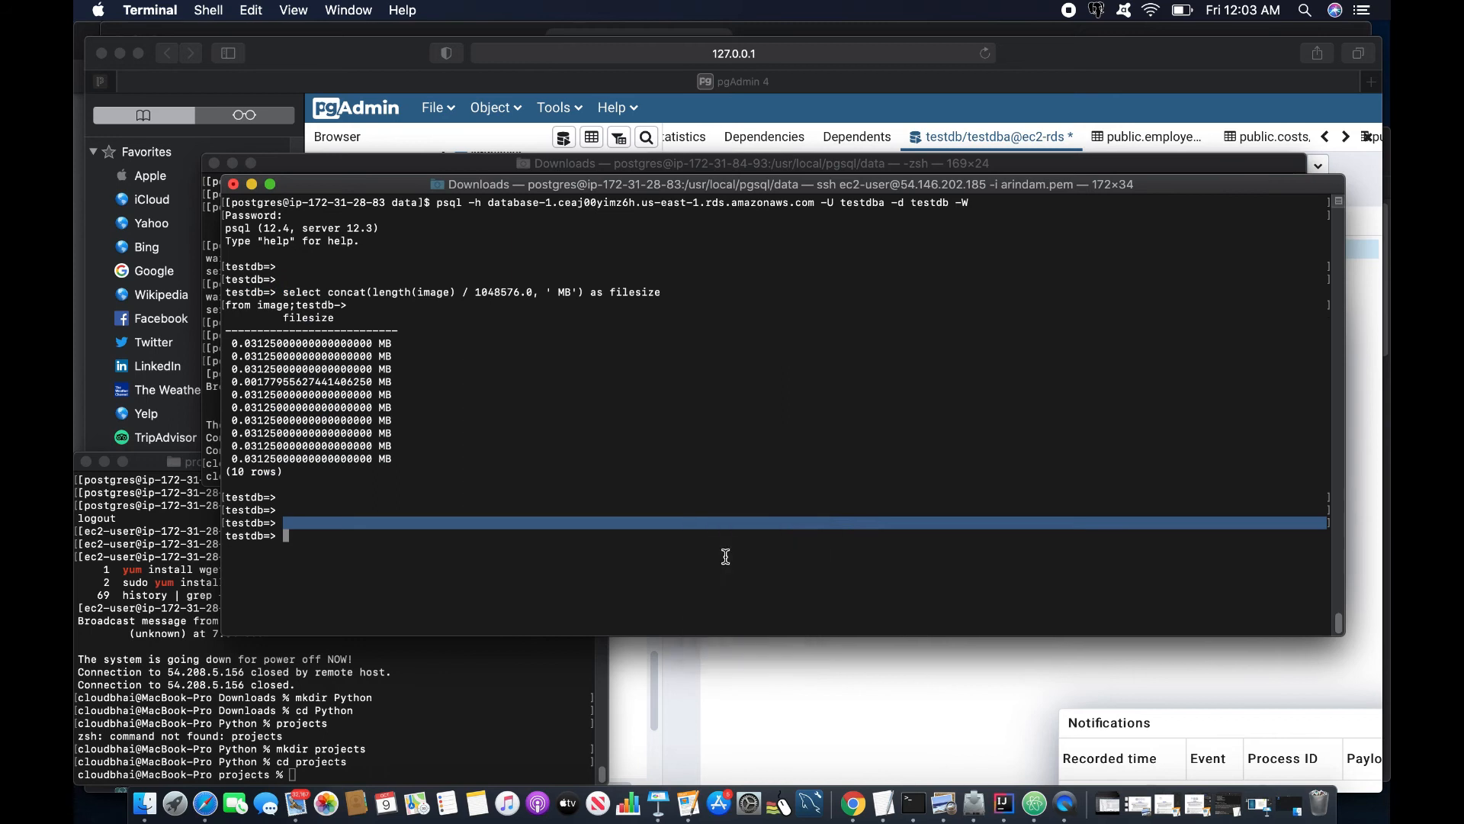
key(Return)
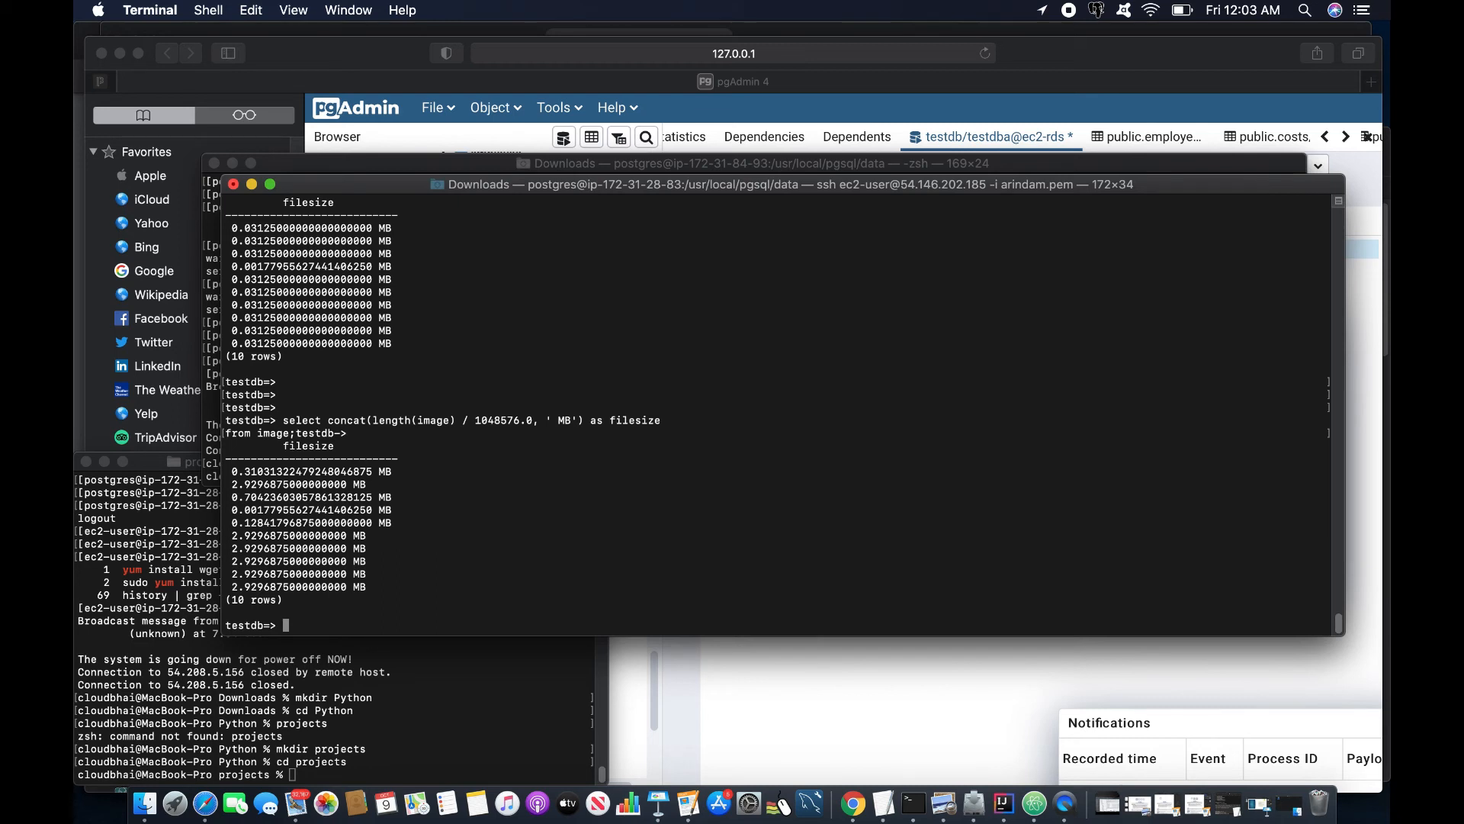
scroll(582, 759, up, 2)
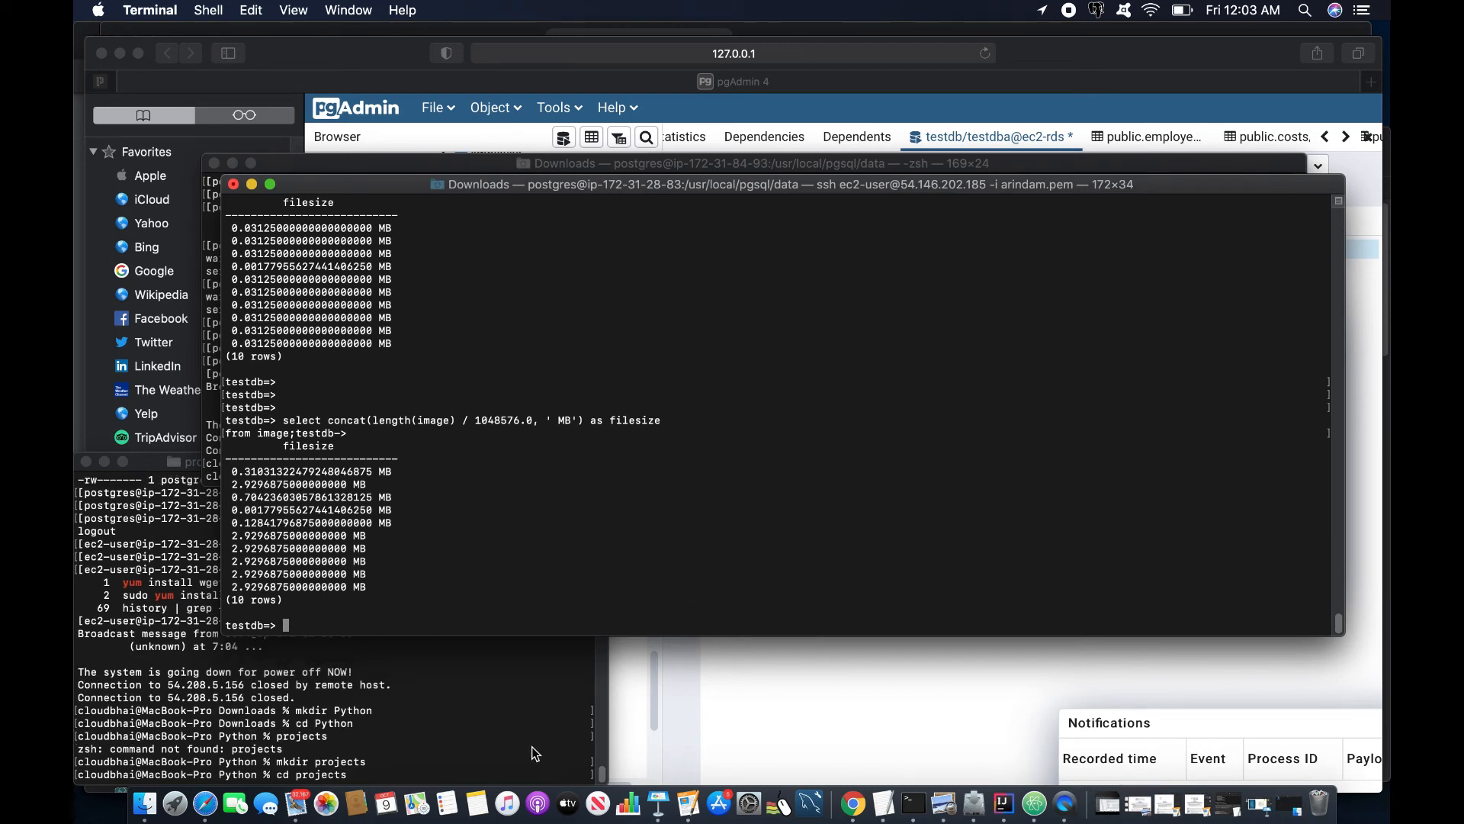
- Open the CloudWatch log events for the task-put-lobsize-3000 task
click(854, 804)
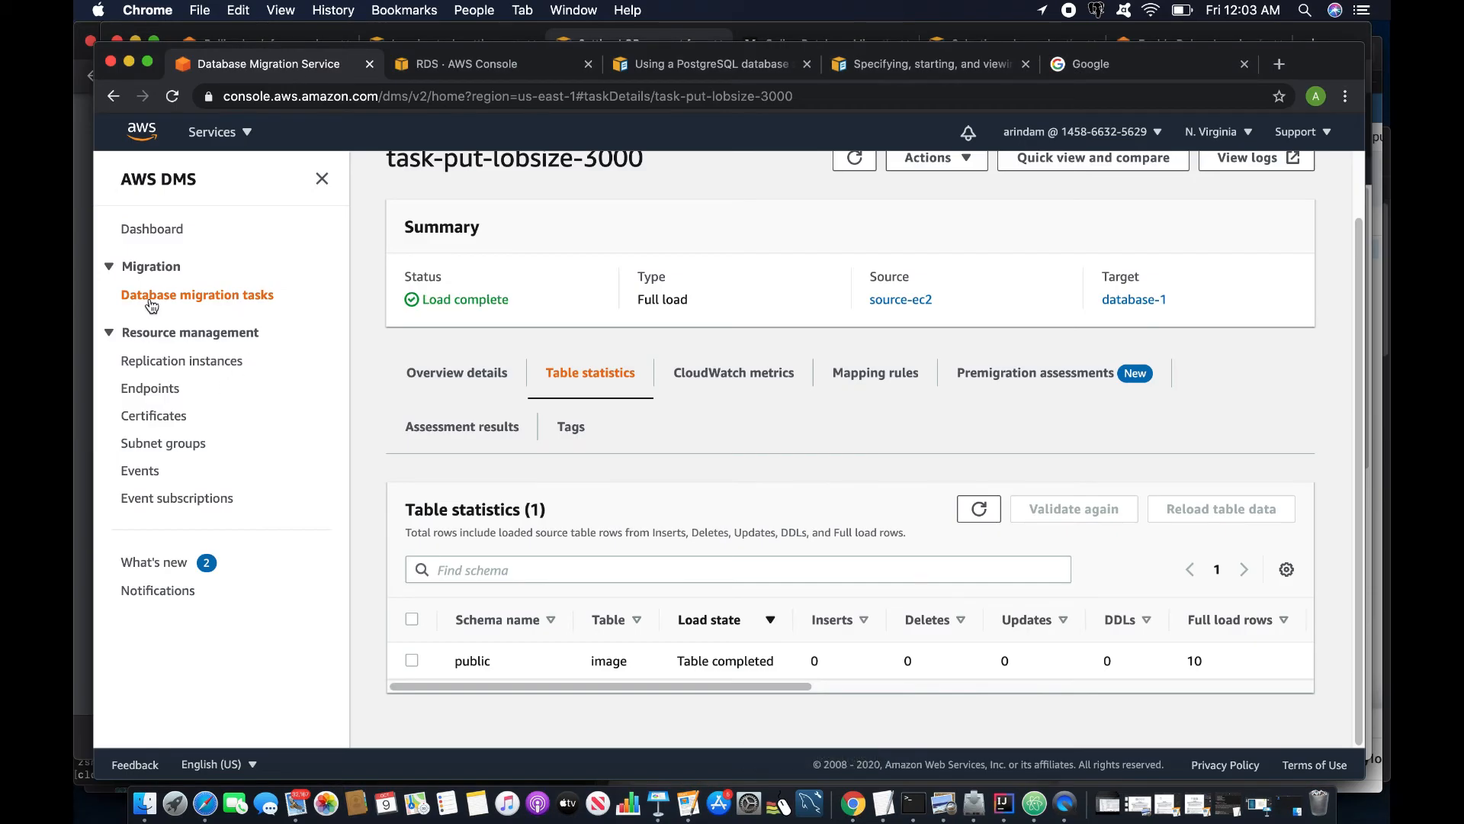
click(190, 296)
click(543, 361)
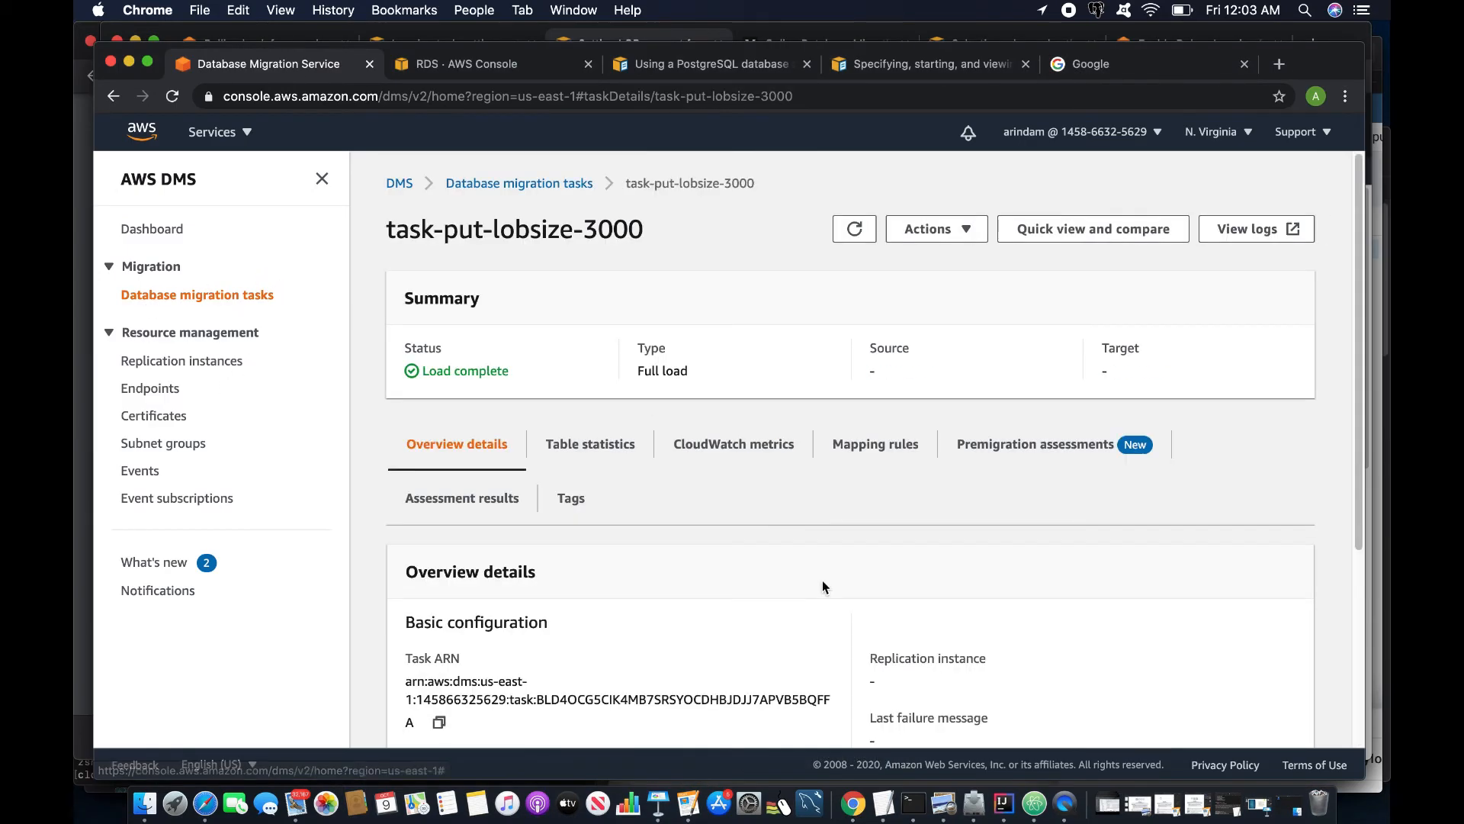
scroll(860, 598, down, 5)
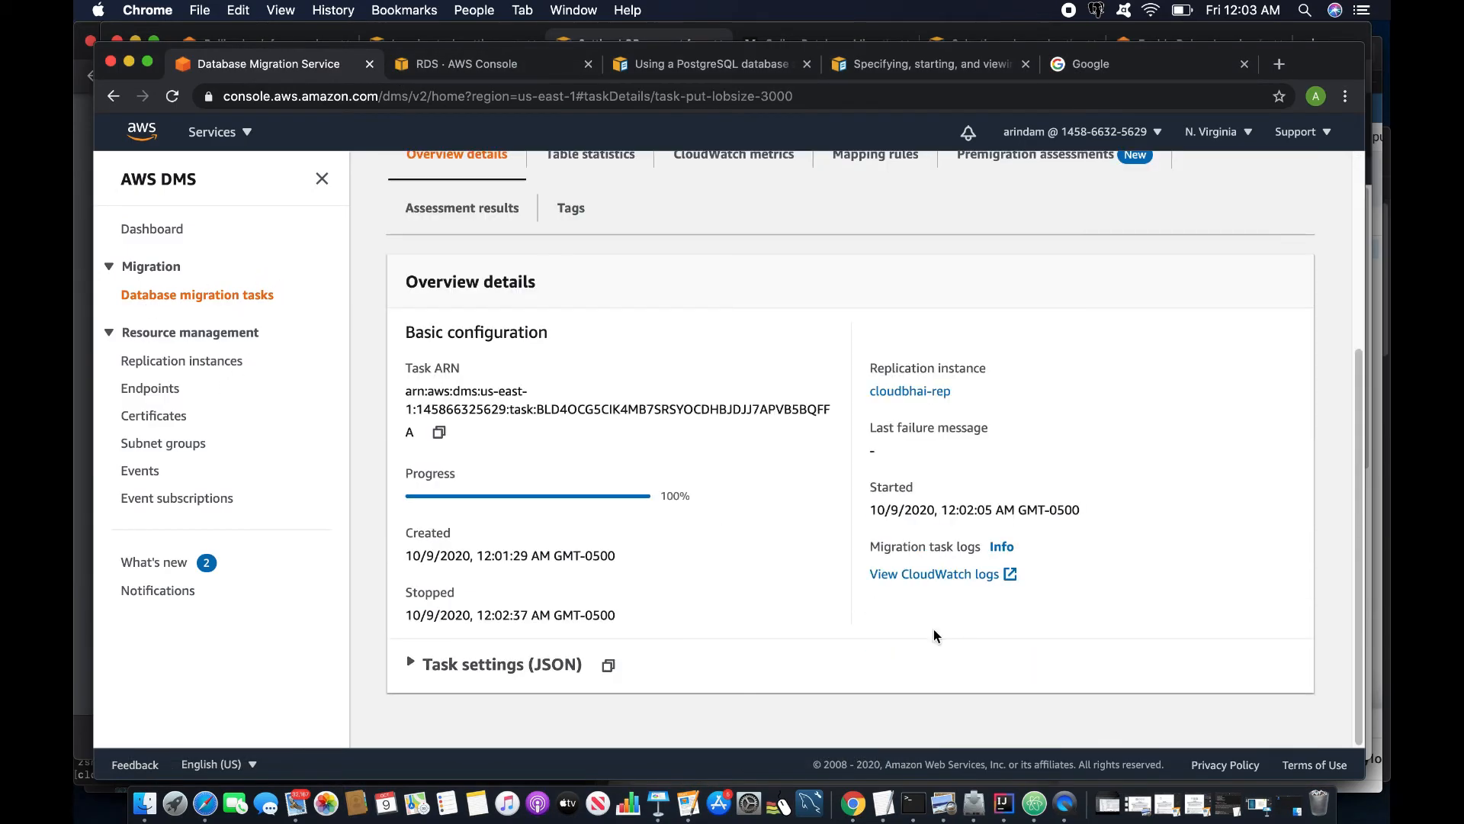
click(942, 573)
- Filter the logs for 'truncate' and highlight the image column truncated to 3072000 bytes
text(truncate)
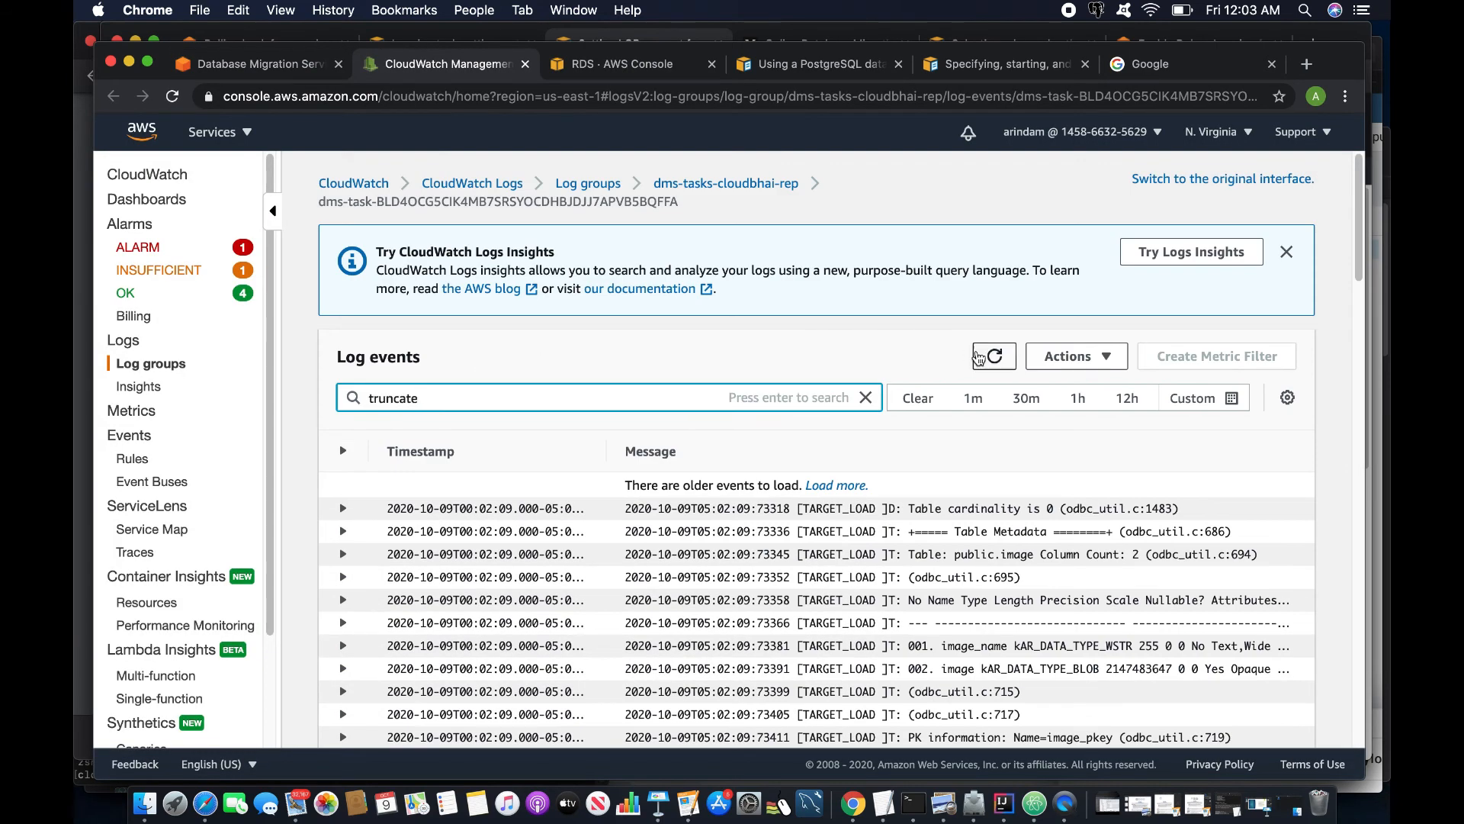
key(Return)
scroll(644, 524, down, 1)
click(343, 563)
scroll(565, 593, down, 2)
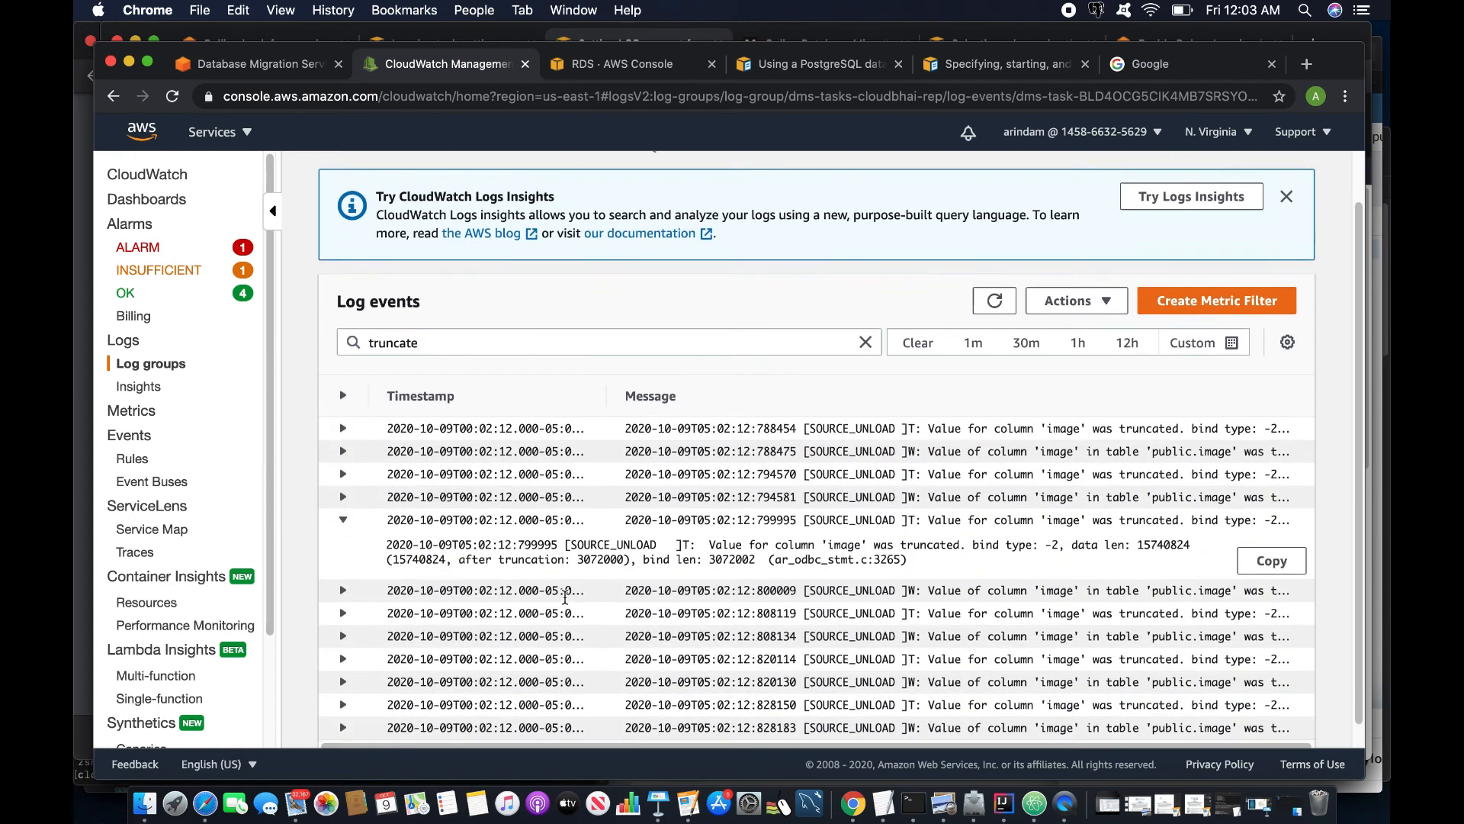
drag(577, 539, 627, 538)
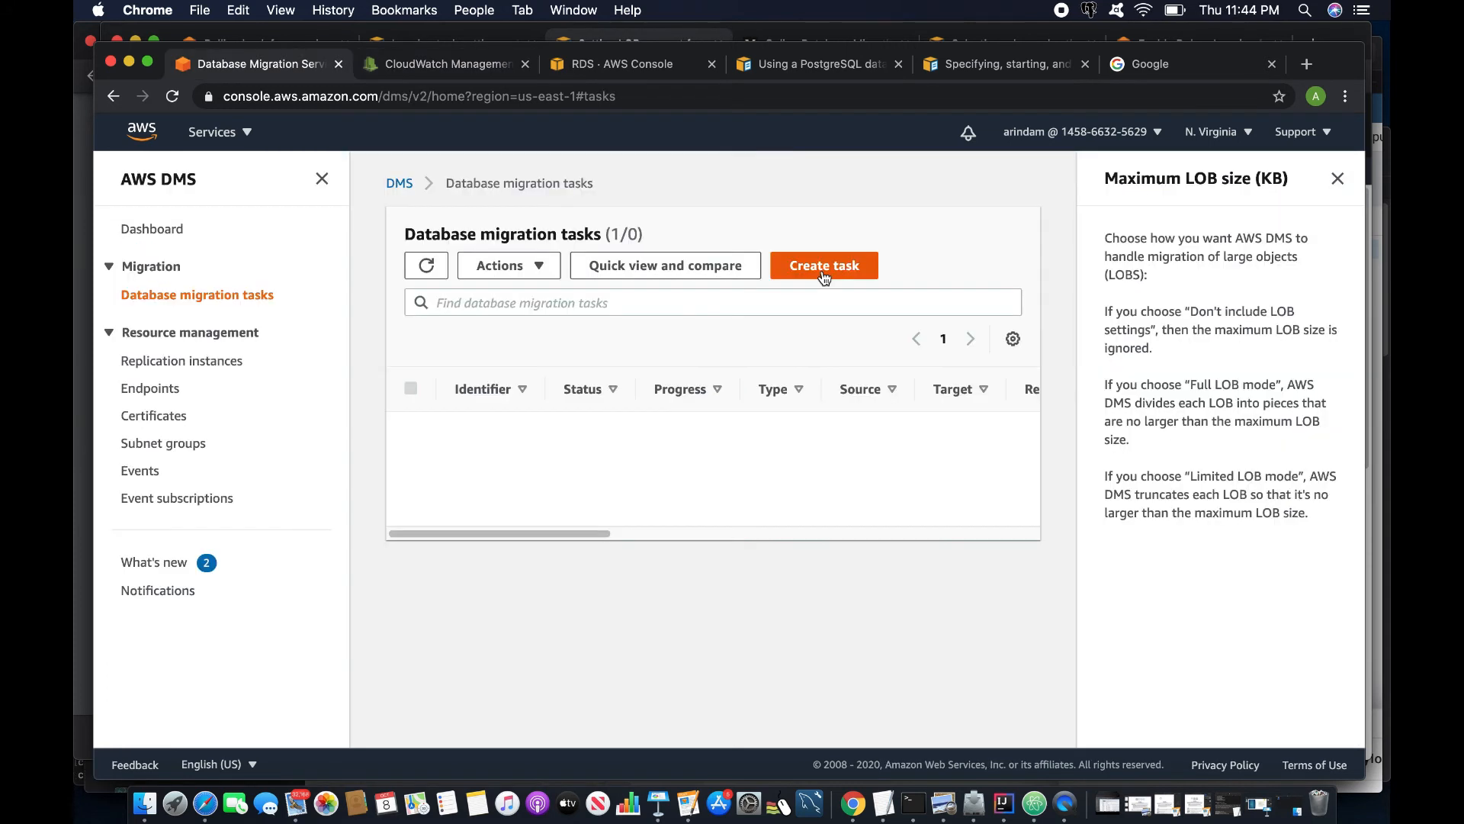
click(823, 263)
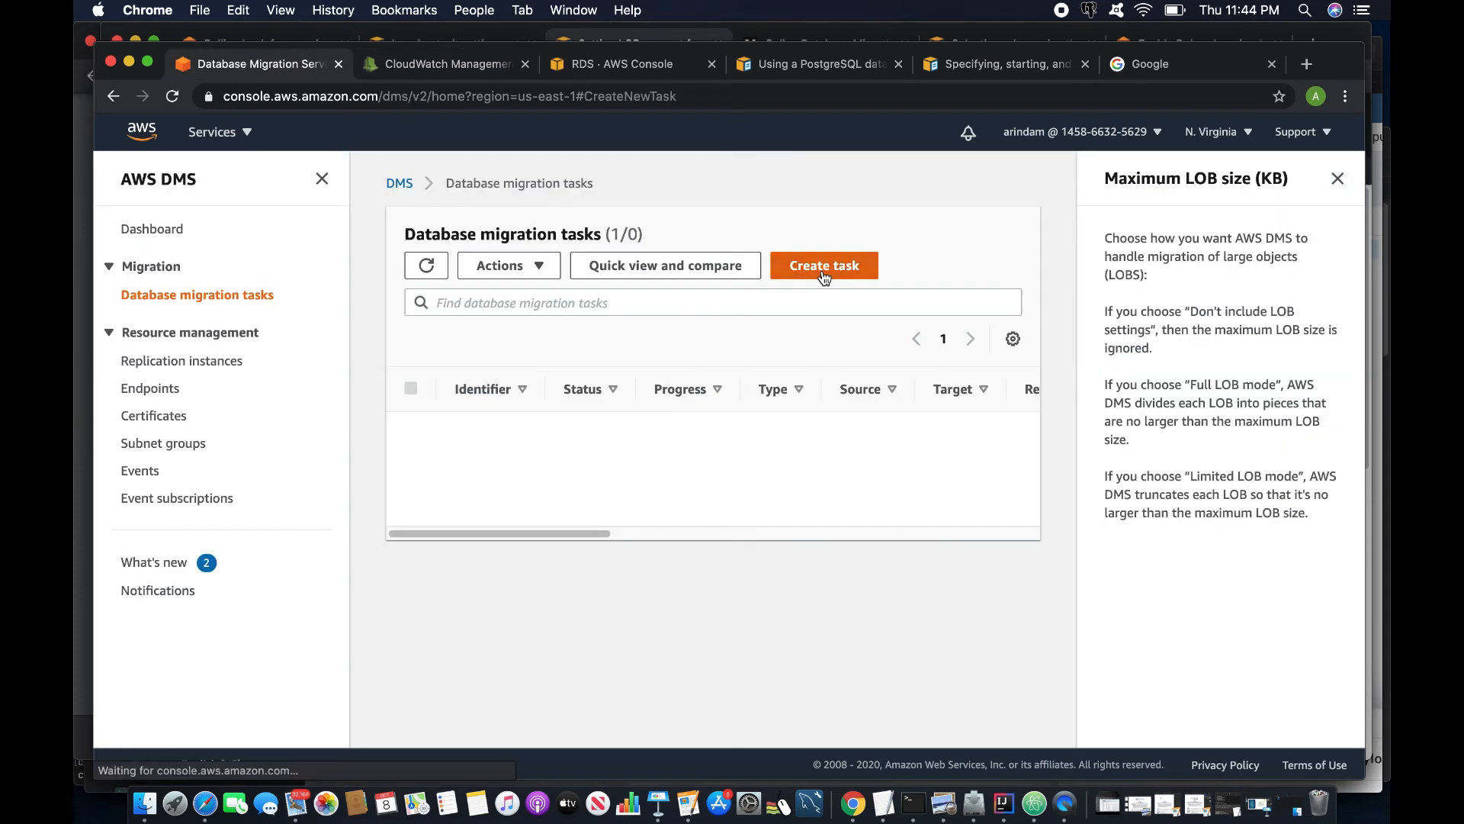
- Name the task task3, using the cloudbhai-rep instance, source-ec2 source and database-1 target
click(582, 359)
text(task3)
click(485, 512)
click(494, 576)
click(497, 585)
click(475, 638)
scroll(474, 638, down, 2)
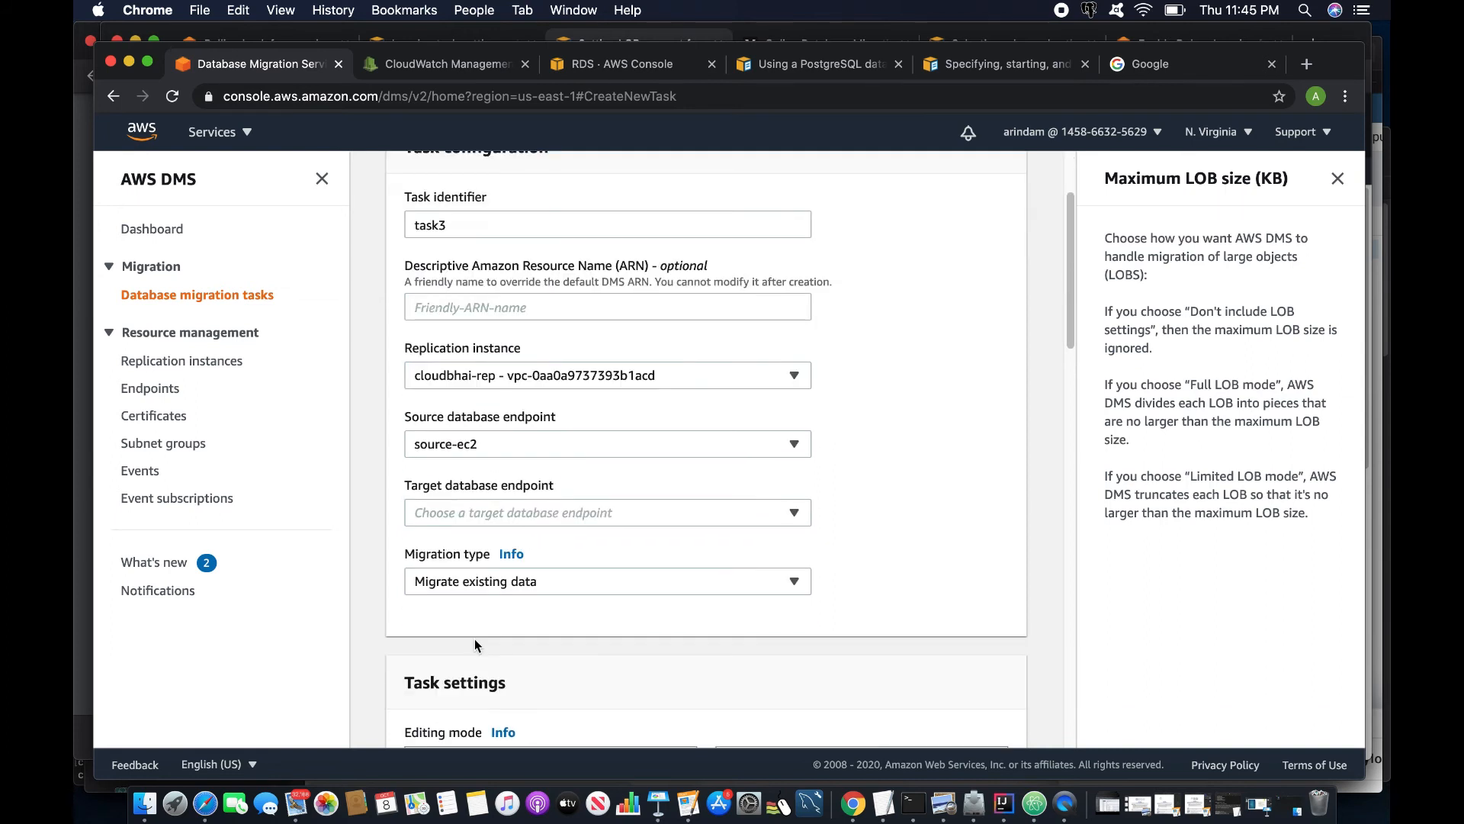
click(478, 511)
click(469, 572)
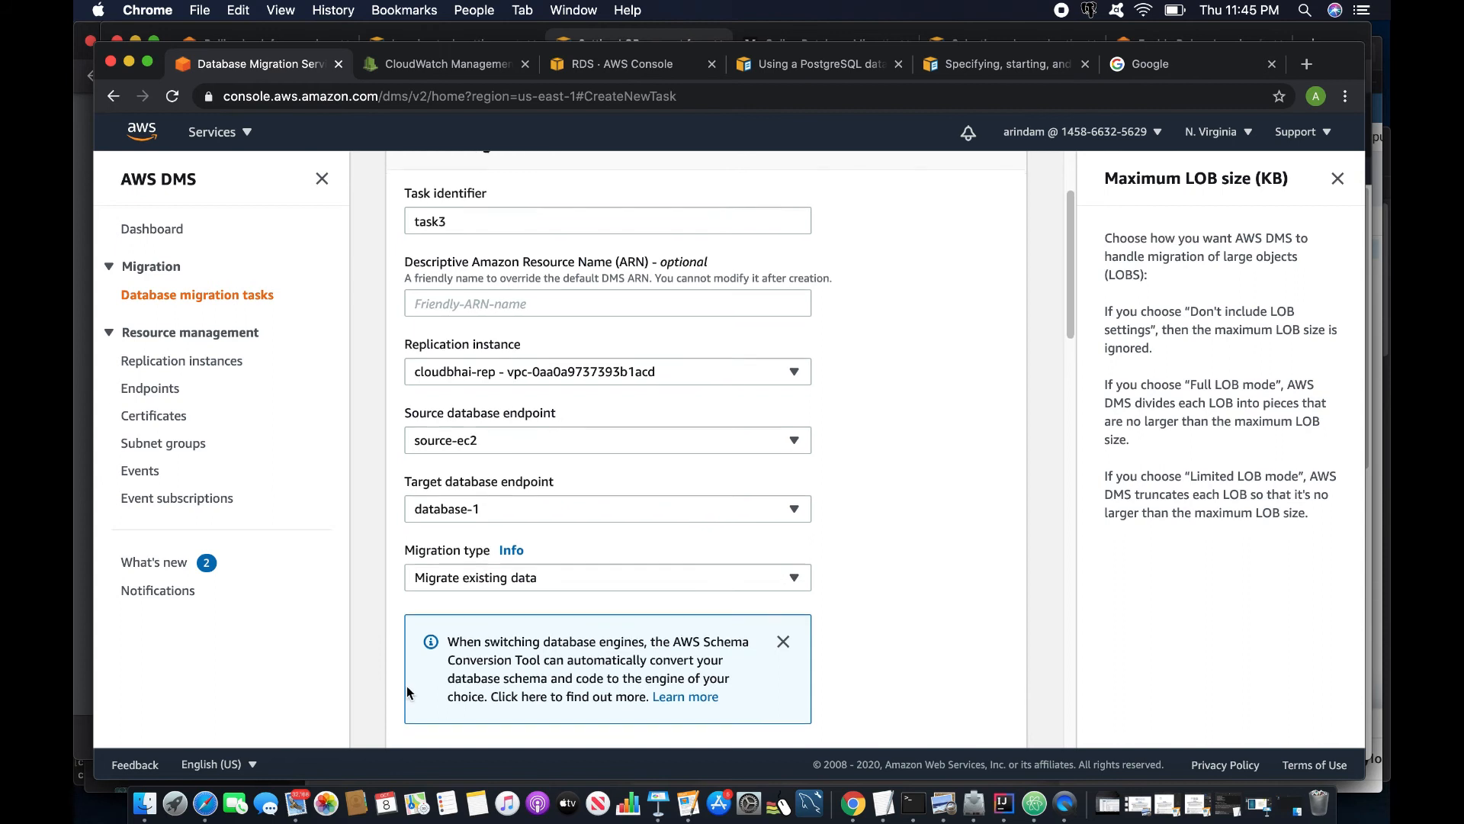
- Set Maximum LOB size to 50000 KB and enable CloudWatch logs with Detailed debug source unload logging
scroll(406, 686, down, 7)
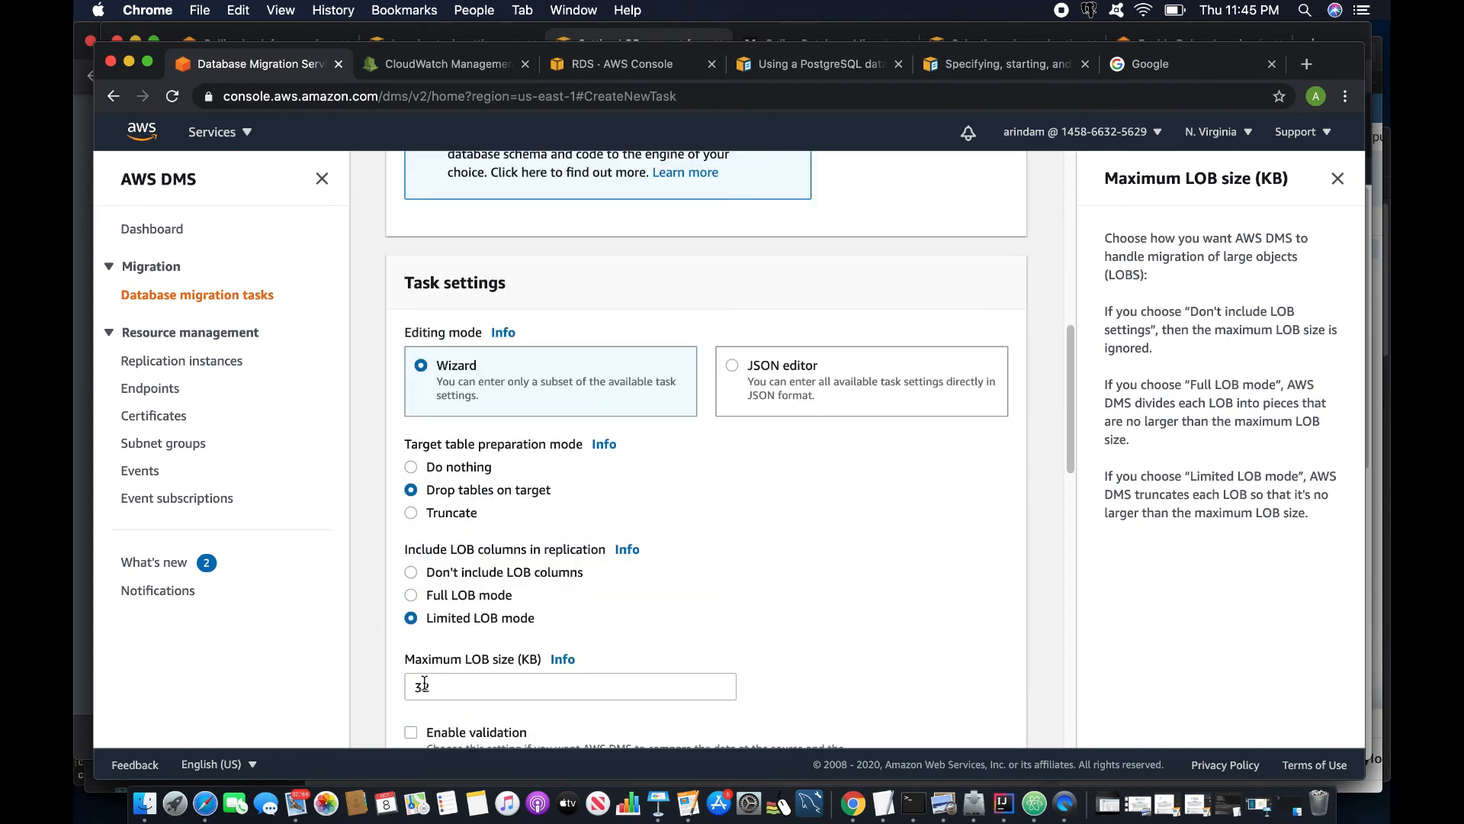
drag(469, 687, 368, 684)
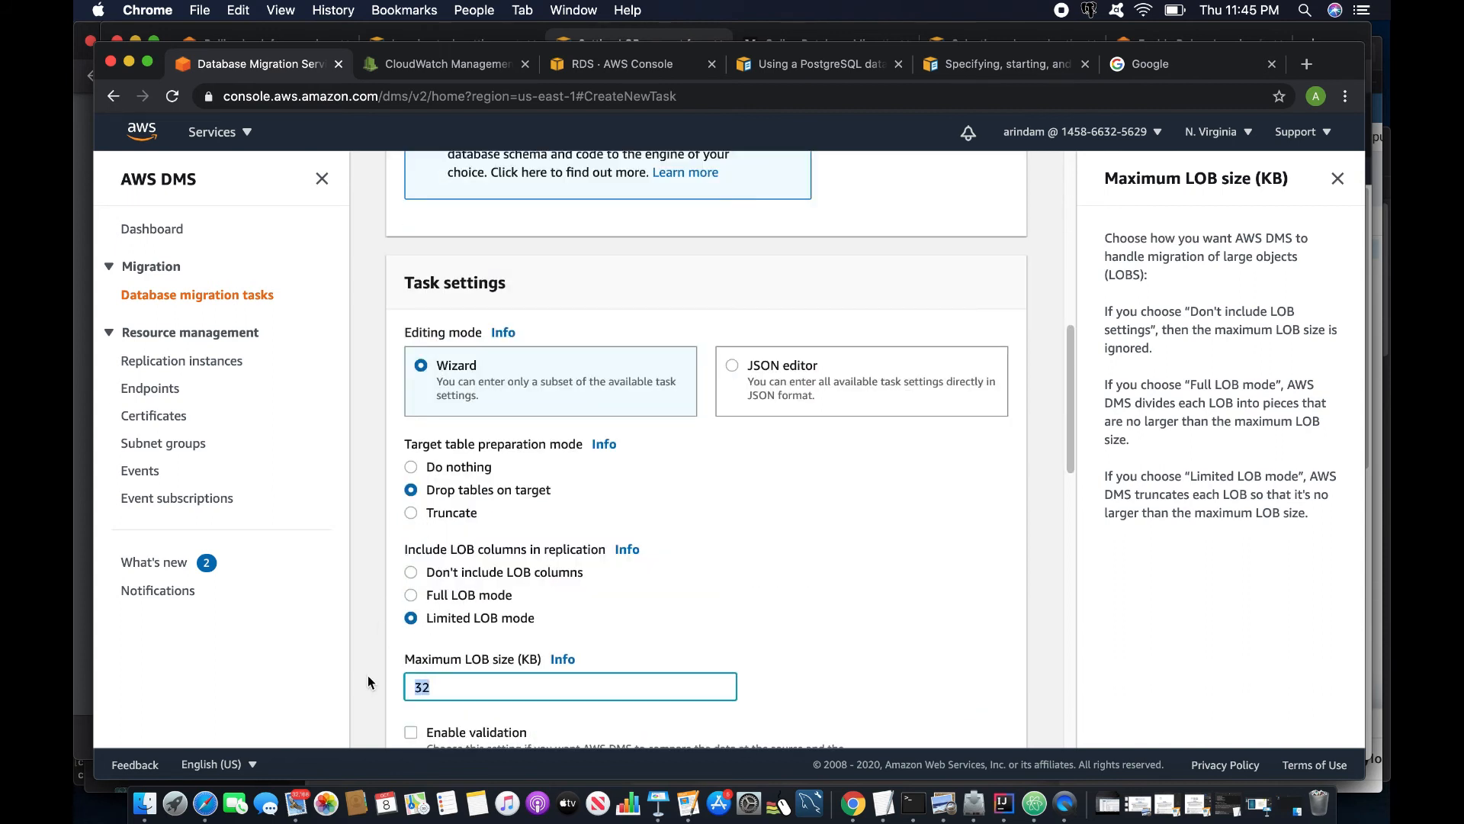
text(50000)
scroll(418, 362, down, 7)
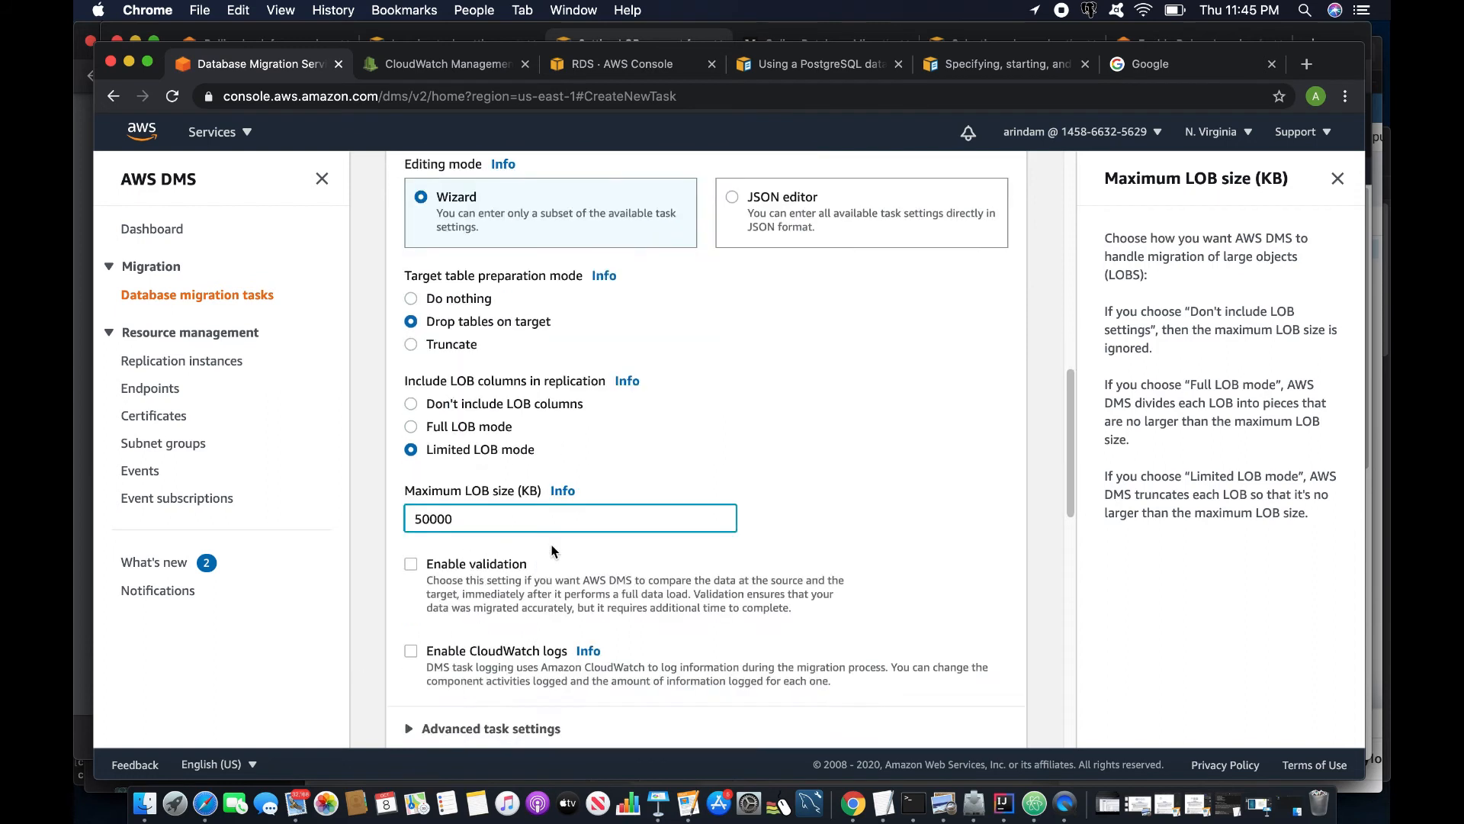
click(413, 360)
click(470, 577)
click(469, 547)
click(771, 579)
- Change the selection rule's table name from % to image
scroll(772, 580, down, 15)
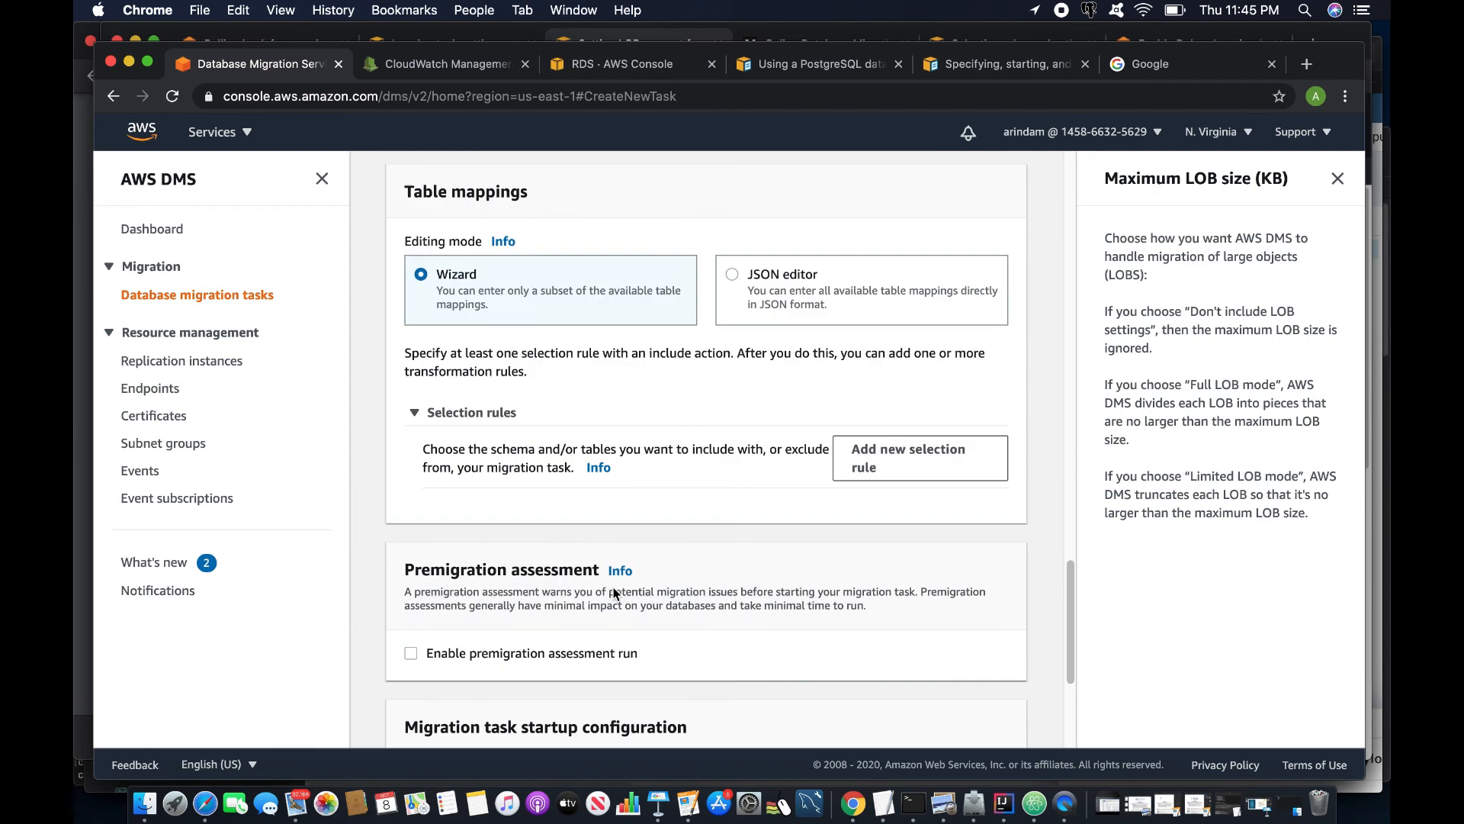
scroll(481, 697, down, 2)
drag(478, 597, 368, 588)
text(image)
scroll(368, 590, down, 8)
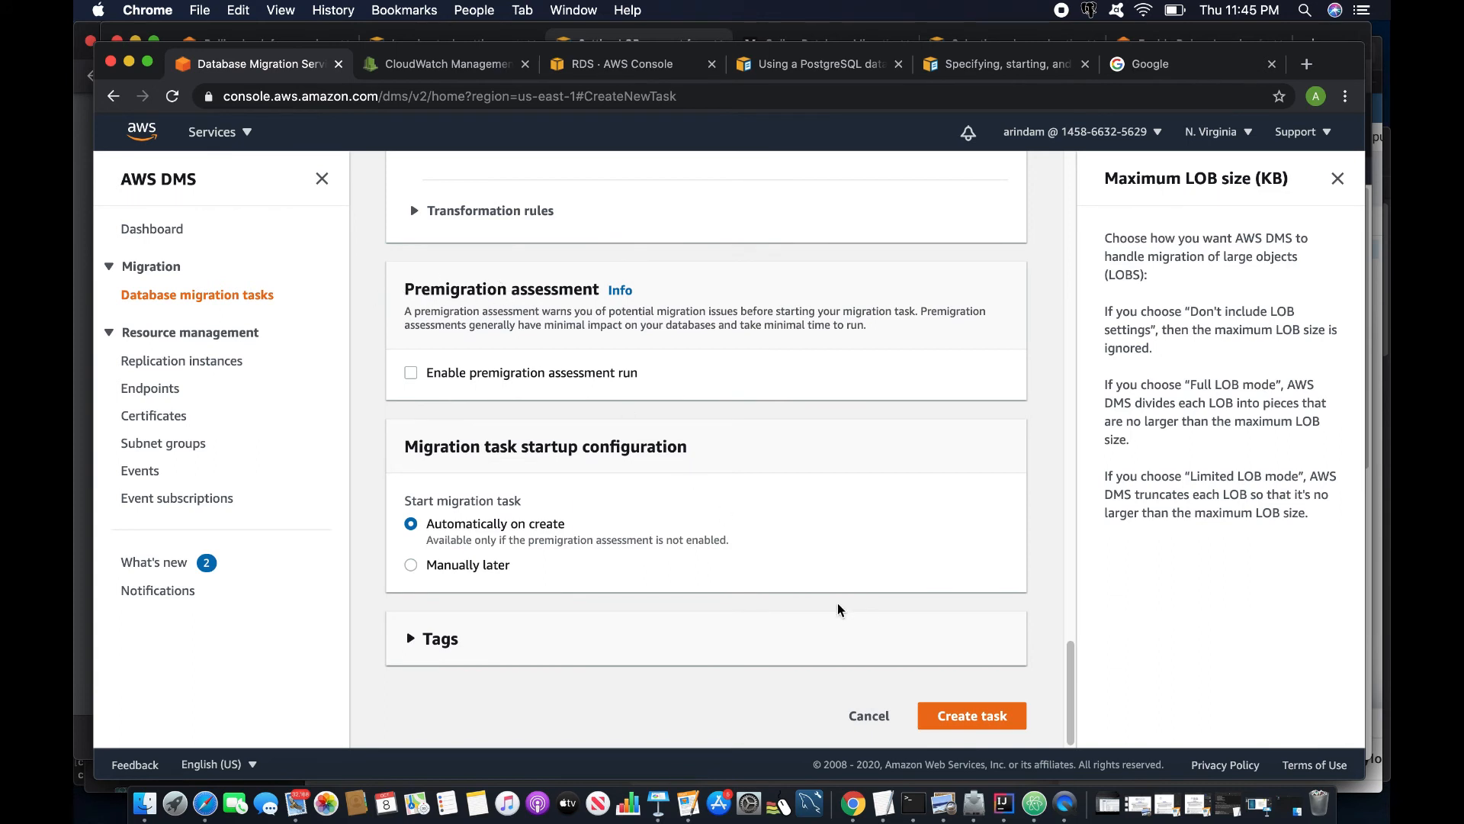
- Create task3 and check its Table statistics, showing the image table loaded with 10 rows
click(964, 717)
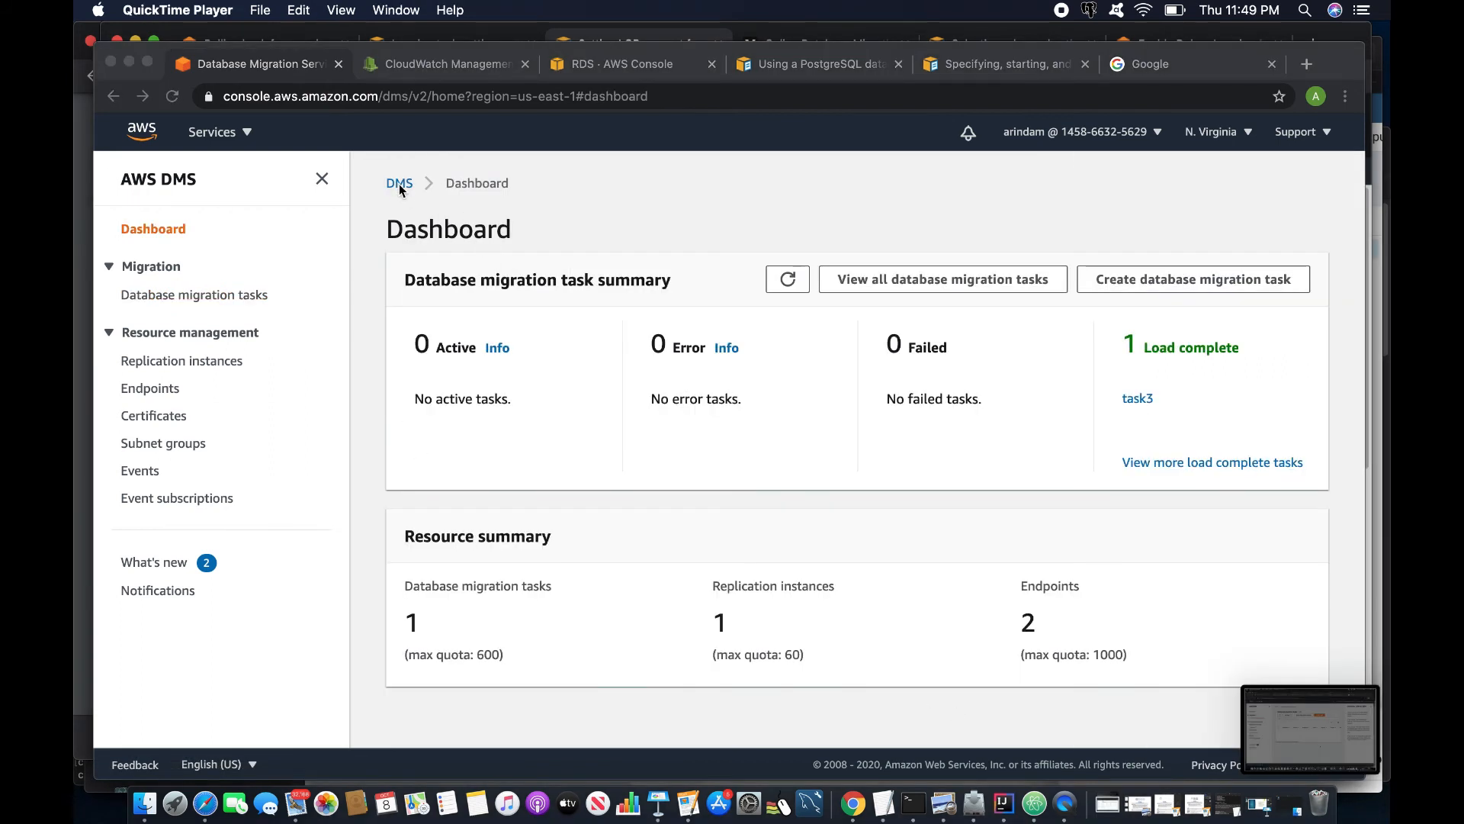
click(206, 293)
click(425, 360)
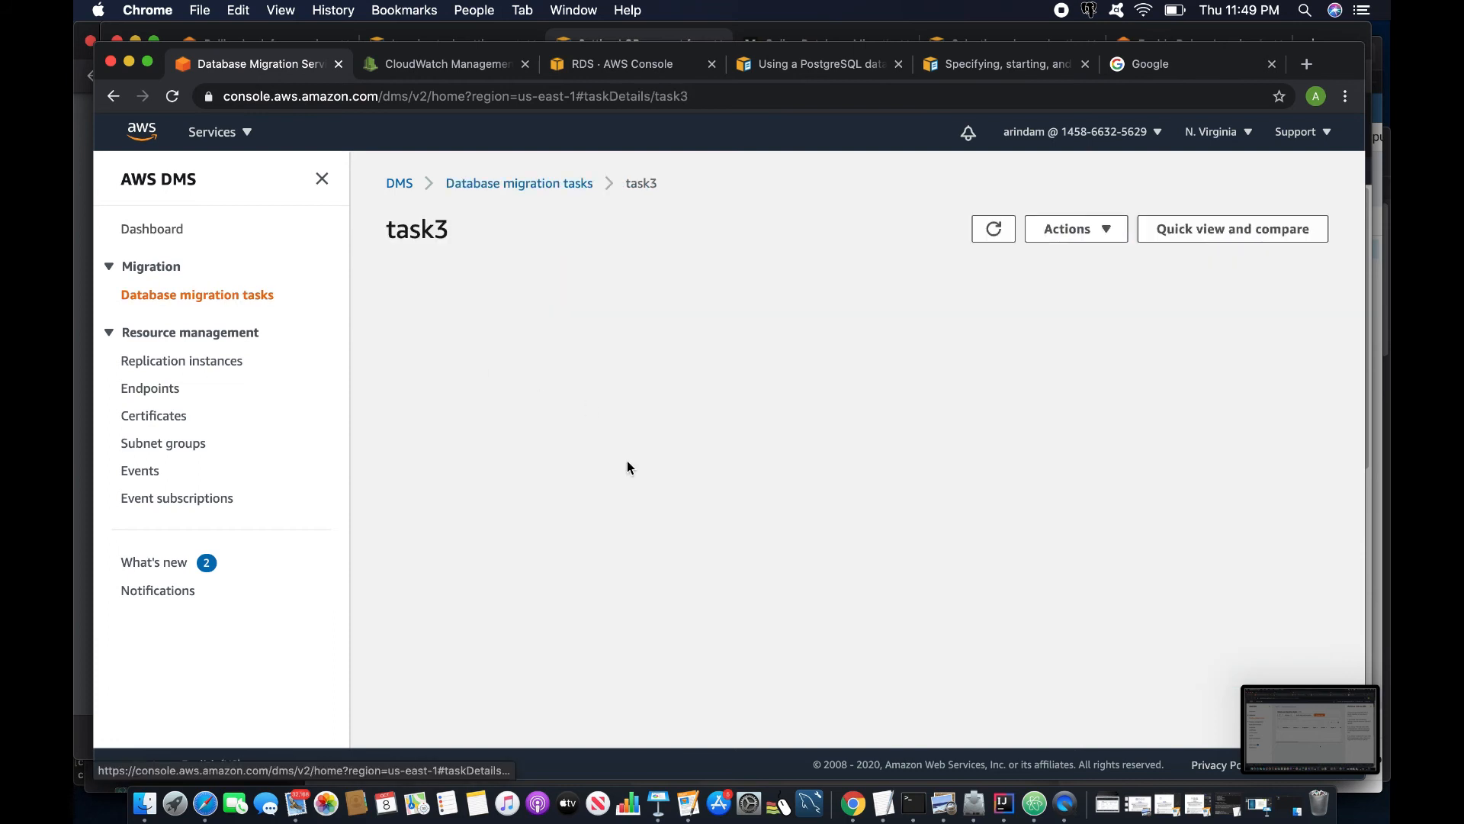
click(592, 440)
scroll(666, 545, down, 2)
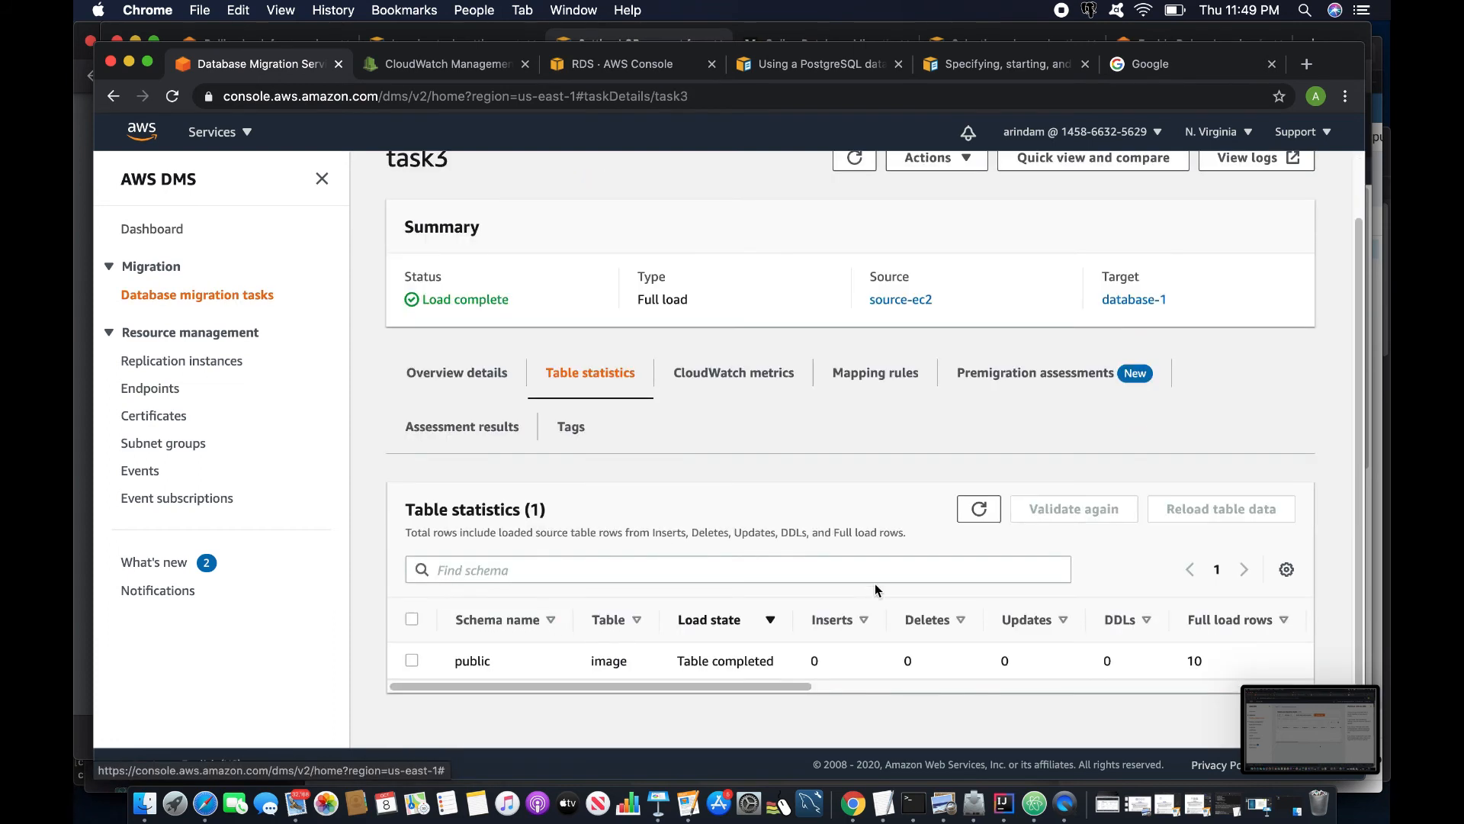
scroll(887, 568, up, 1)
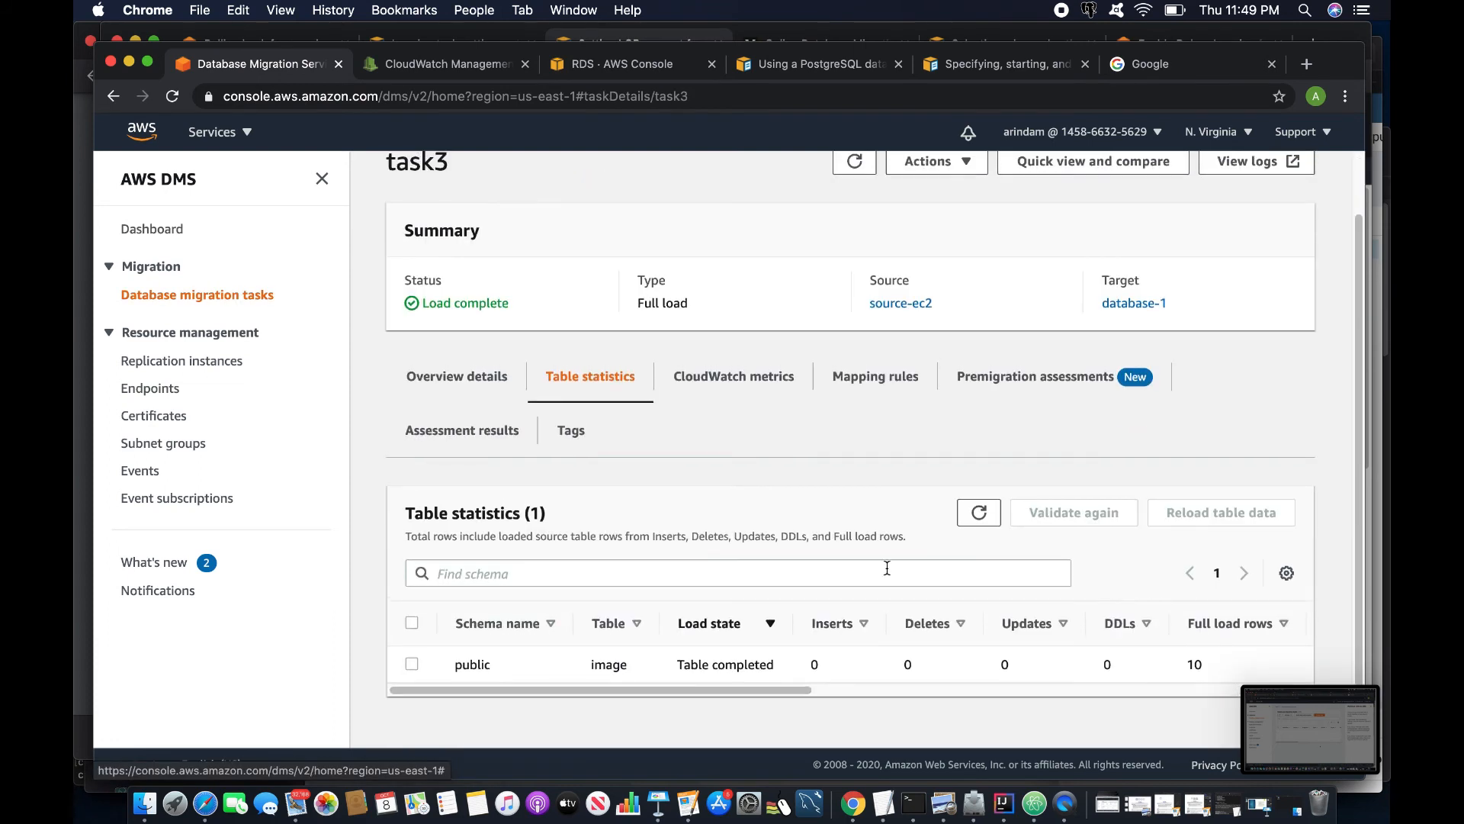
click(909, 804)
- Quit psql, clear the screen and reconnect to testdb on database-1 with the password
text(\q)
key(Return)
key(Return)
key(Return)
key(Return)
text(clear)
key(Return)
key(Up)
key(Up)
key(Return)
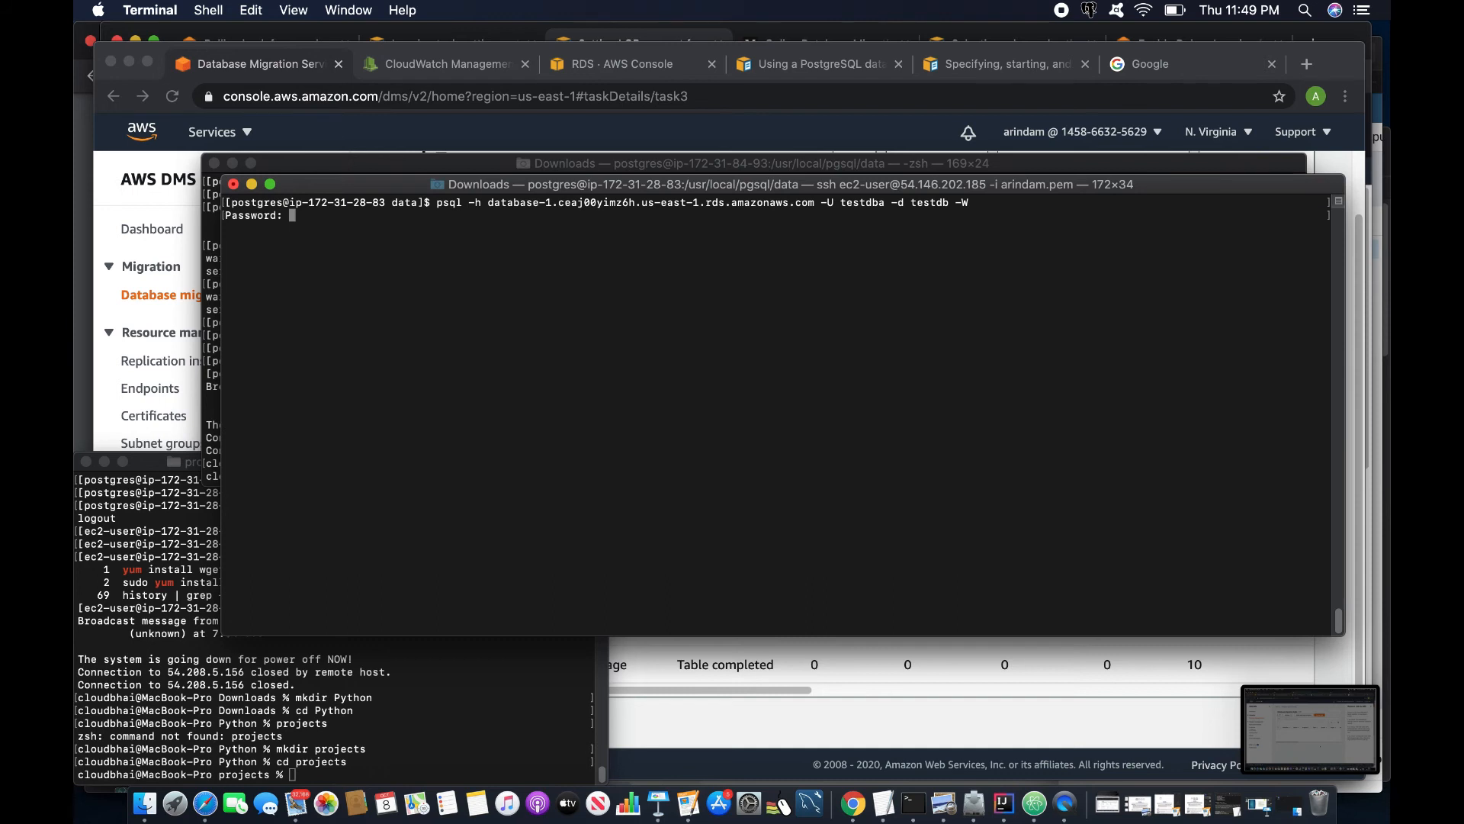
key(Return)
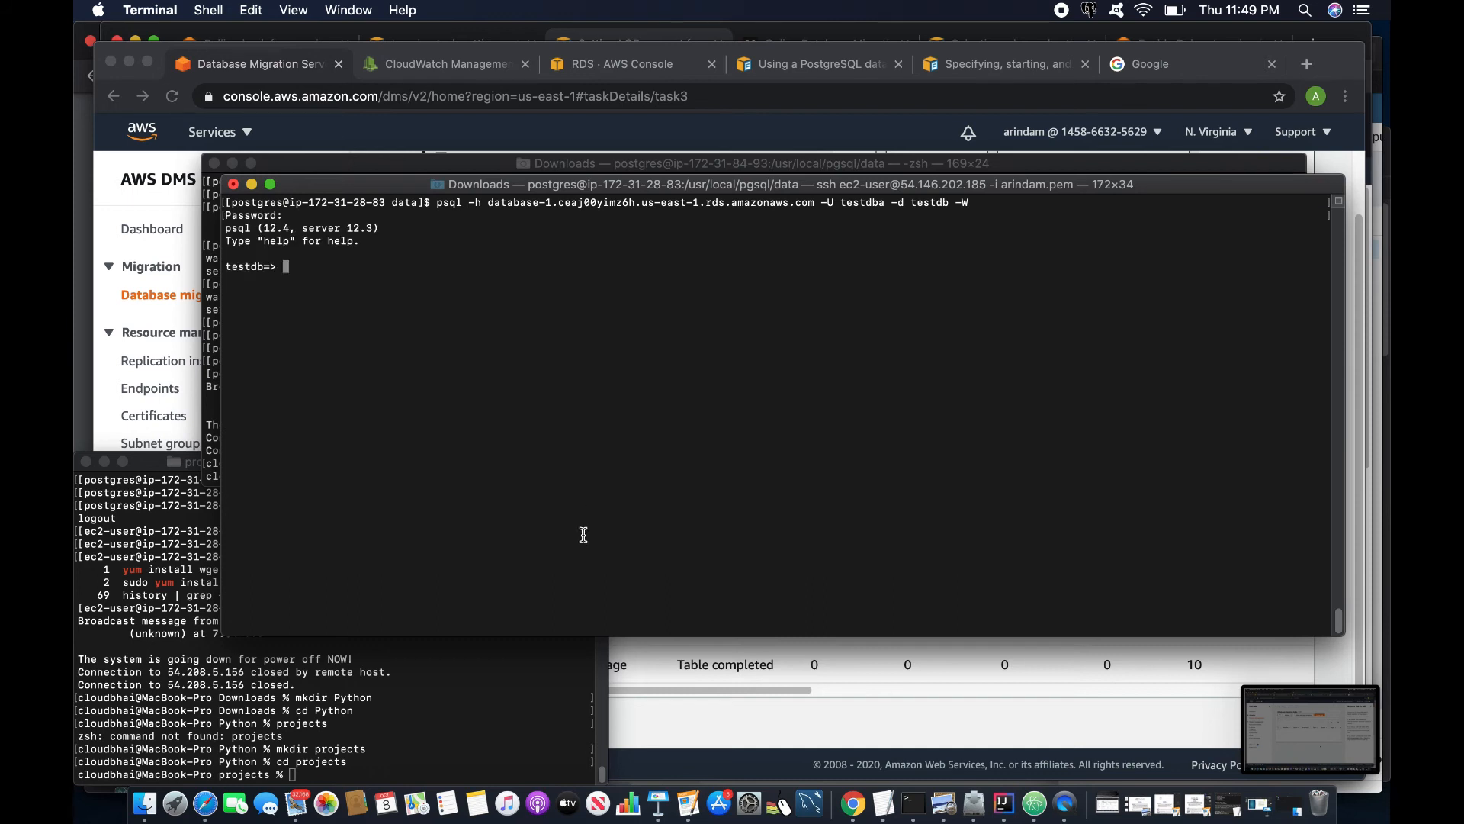
- Copy the file size query from pgAdmin and run it in psql, returning sizes up to 38.52 MB
scroll(488, 567, up, 1)
click(205, 803)
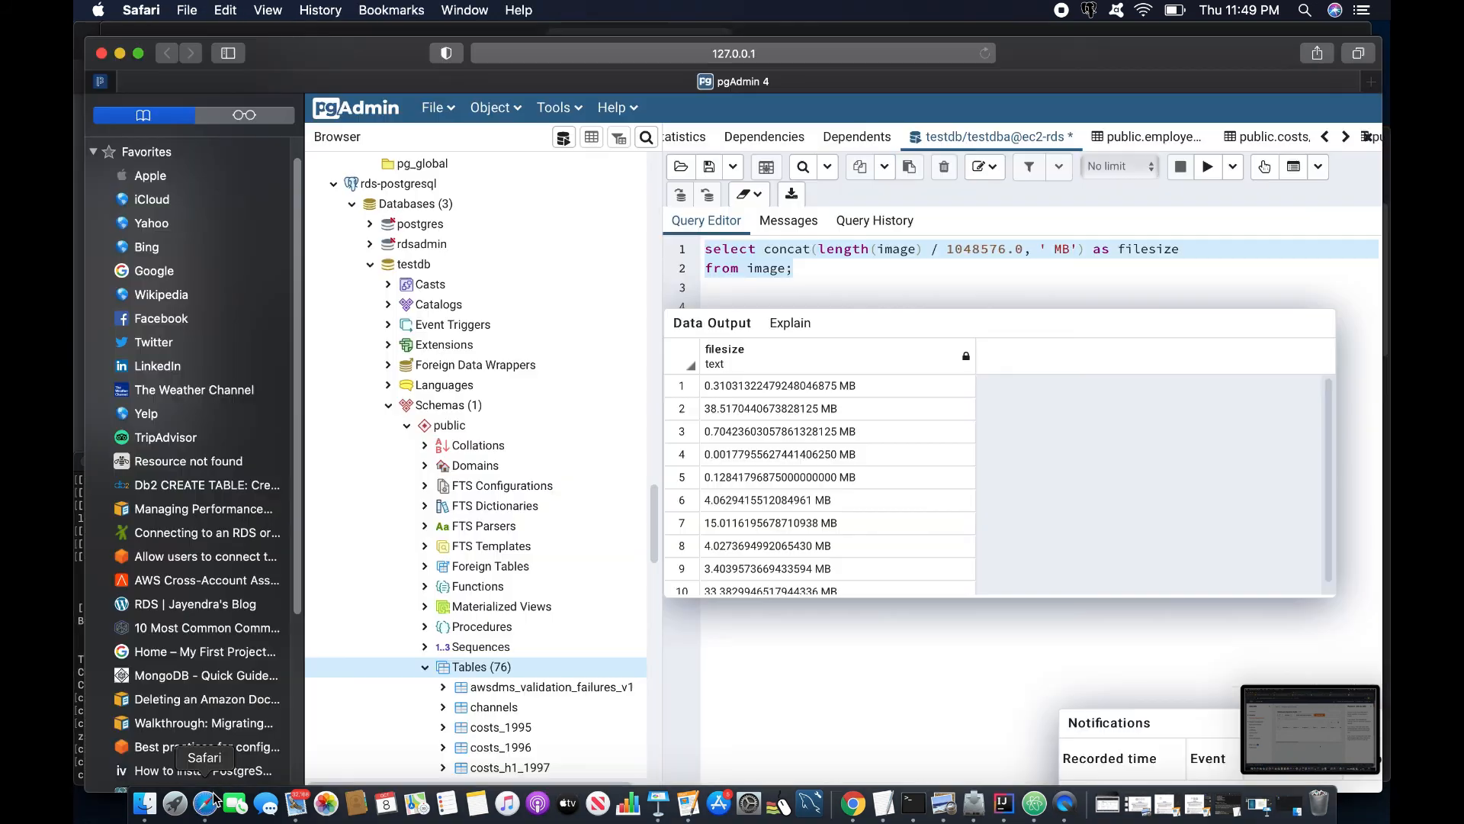
right_click(750, 249)
click(799, 323)
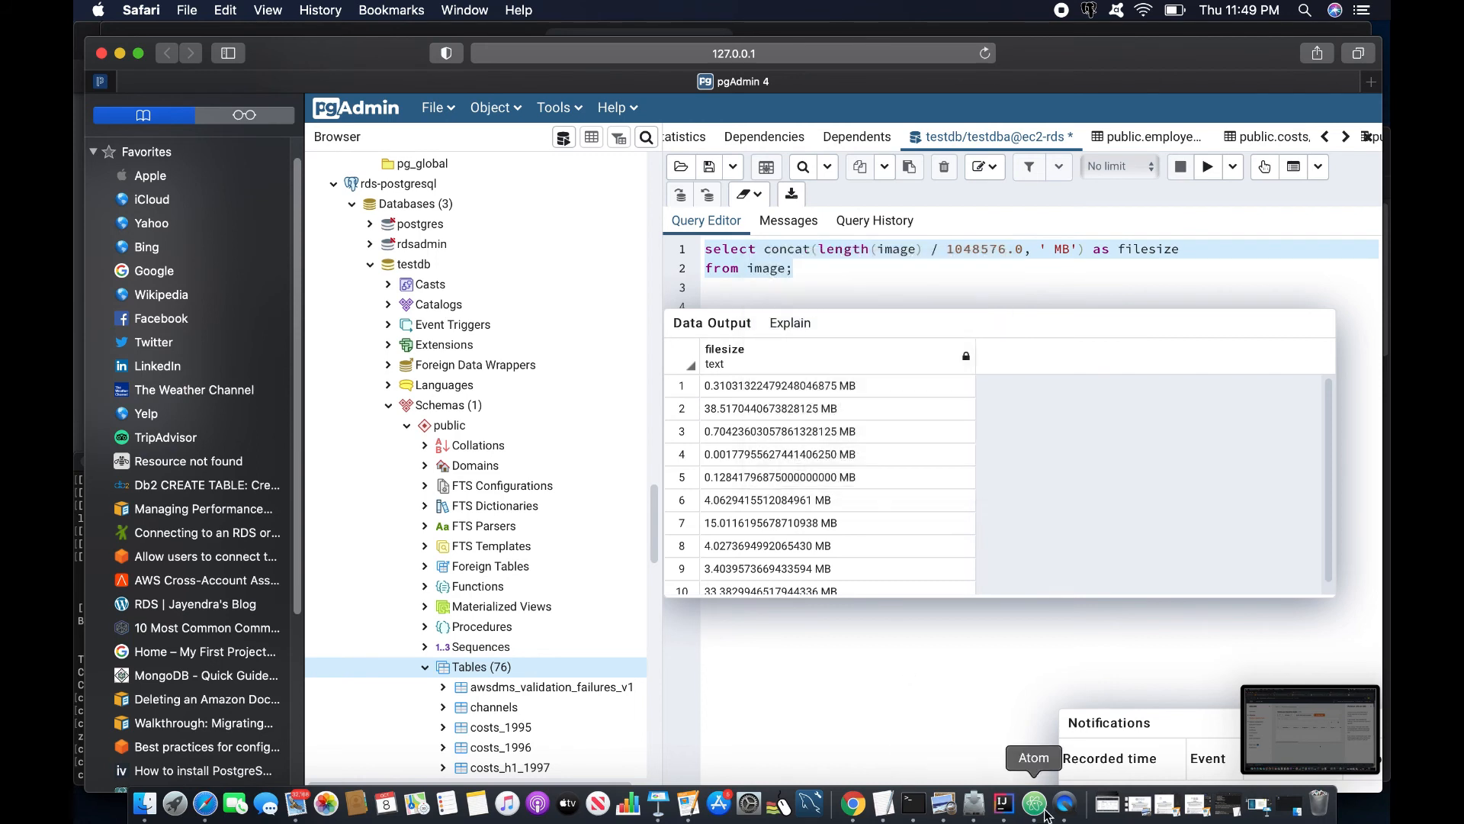
click(913, 803)
key(super+v)
key(Return)
key(Return)
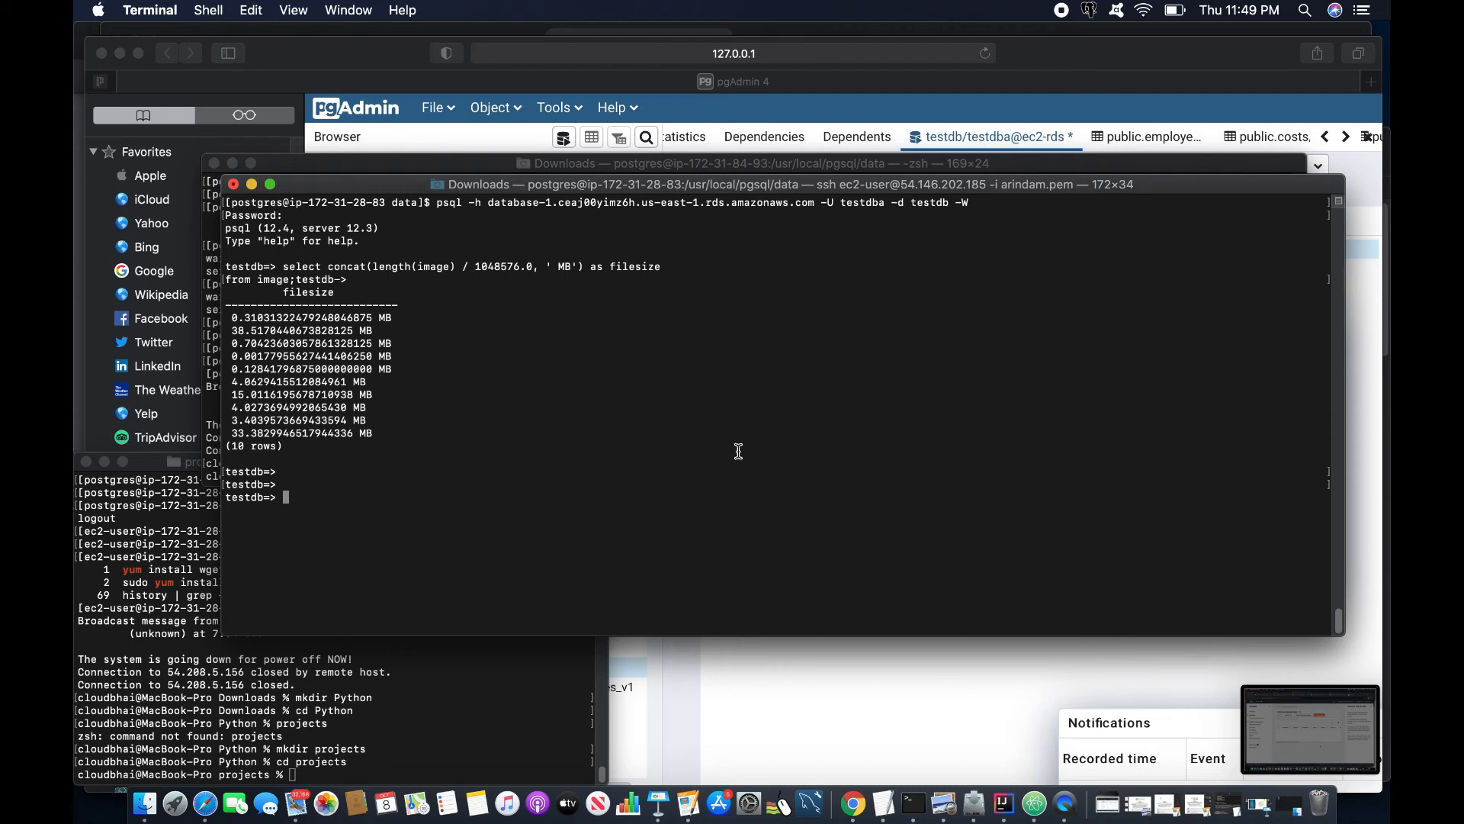
click(881, 804)
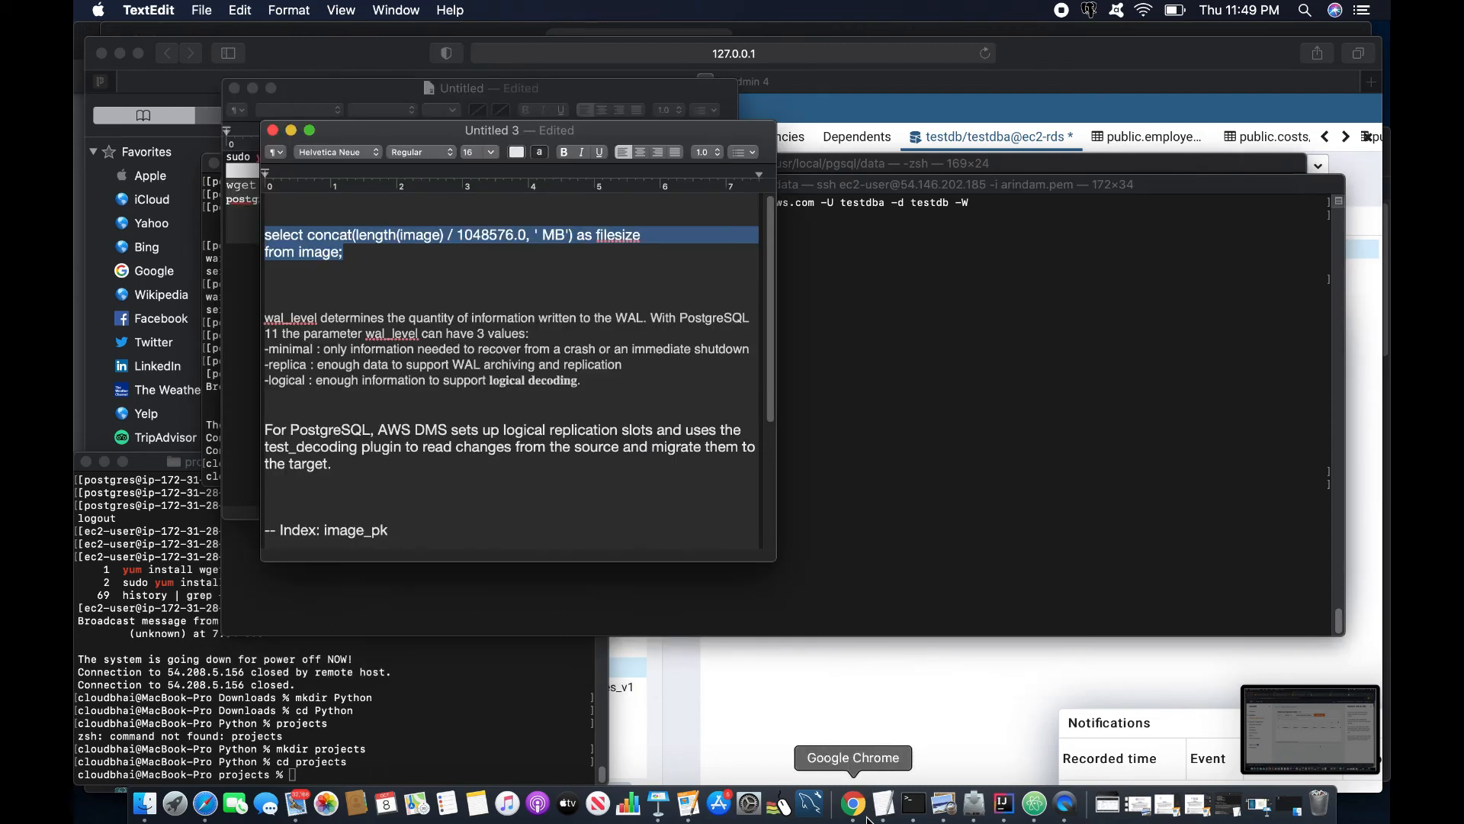
click(868, 815)
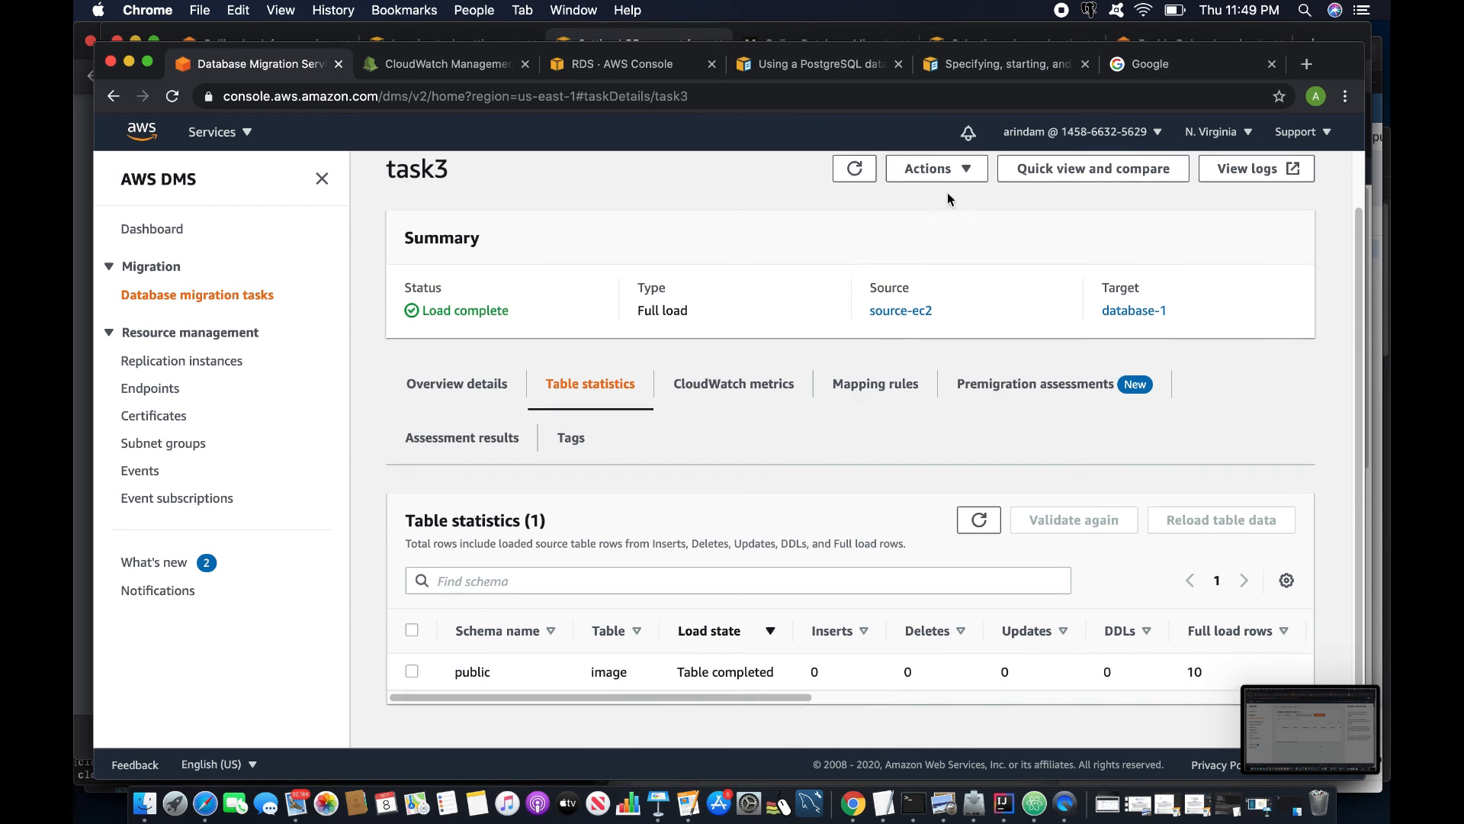
- Open task3's Modify settings and review its Maximum LOB size value
click(946, 169)
click(932, 224)
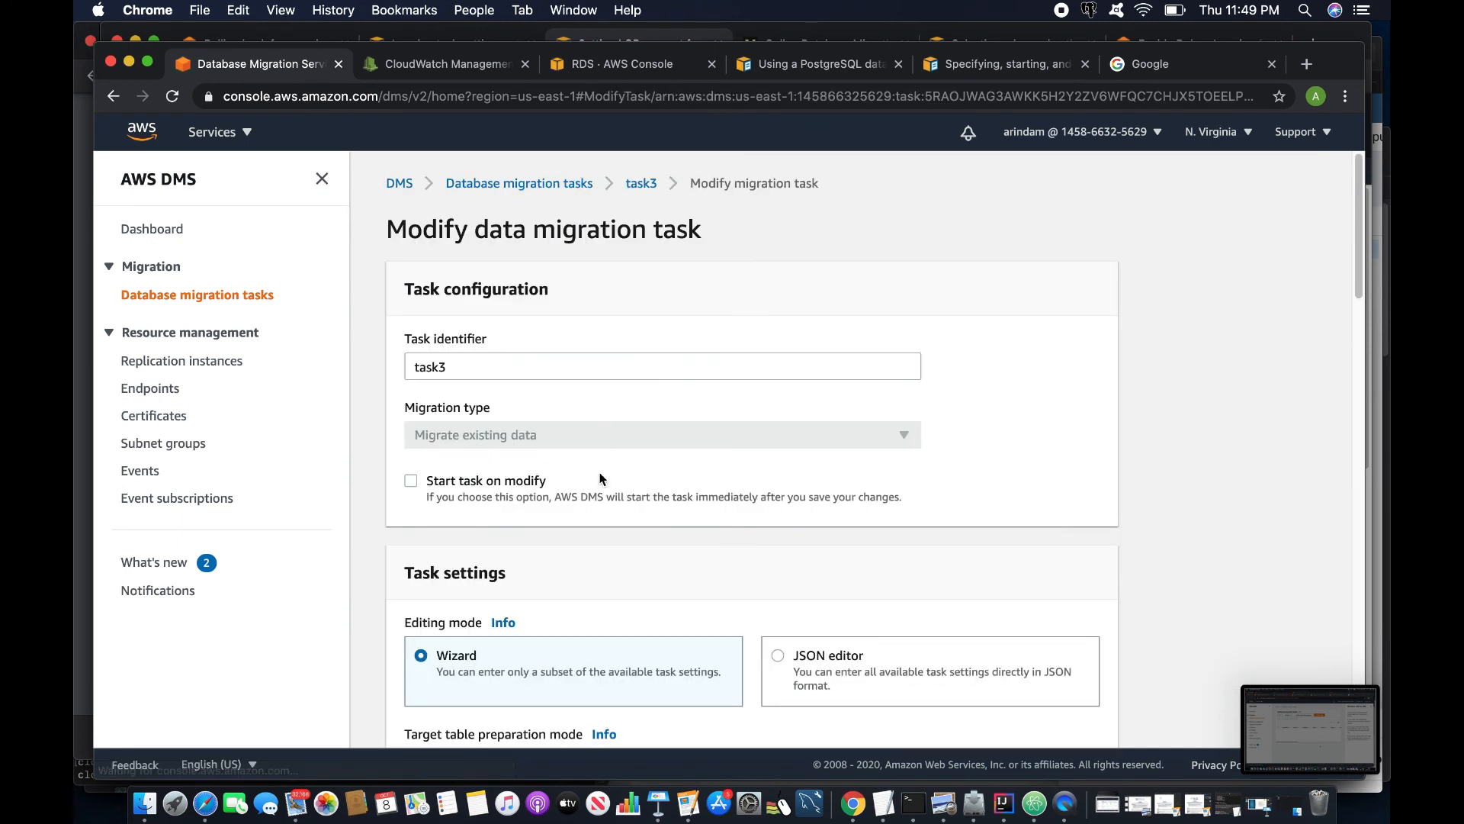
scroll(600, 479, down, 5)
drag(468, 617, 408, 622)
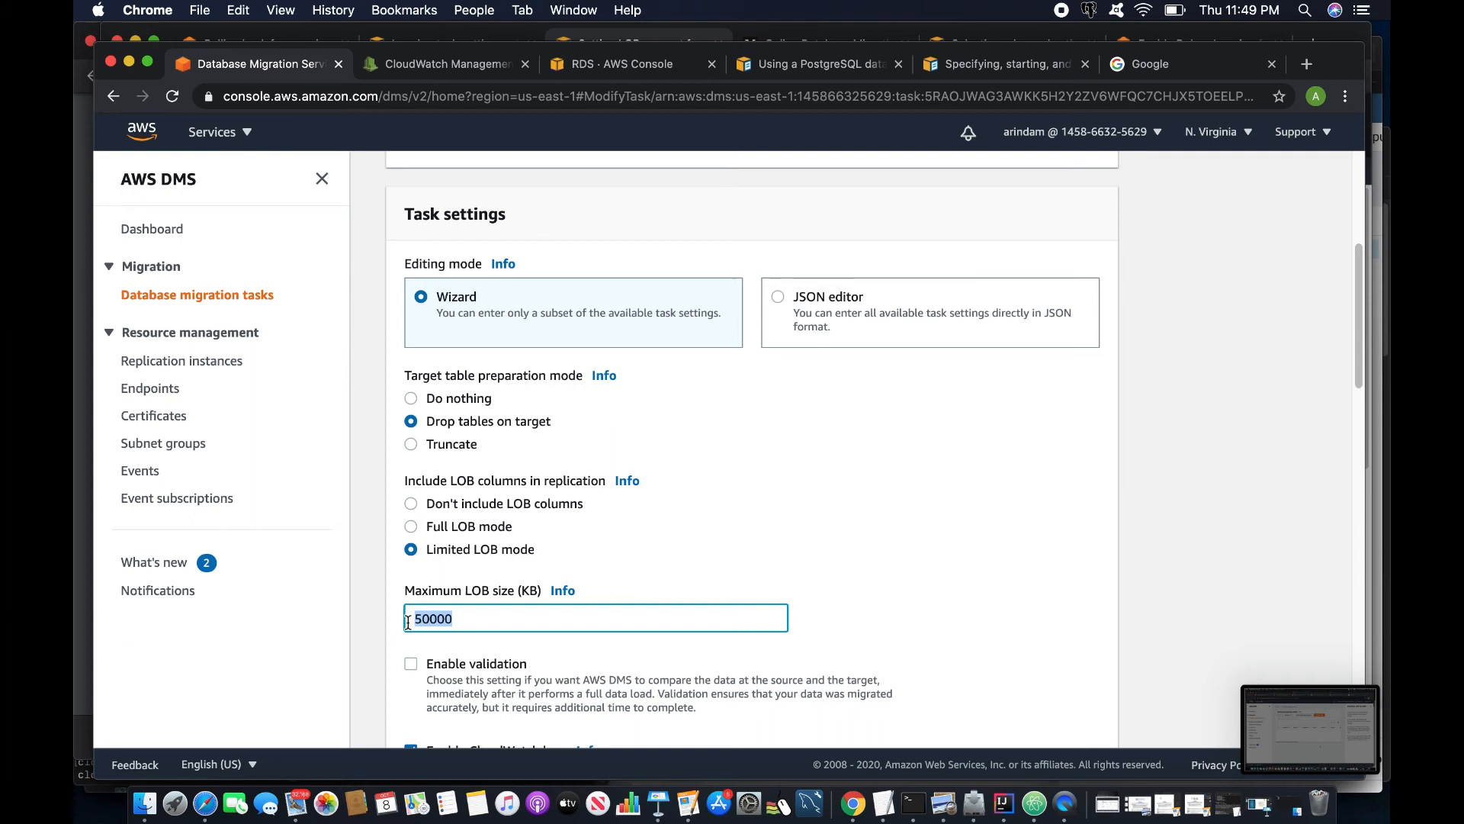
click(427, 619)
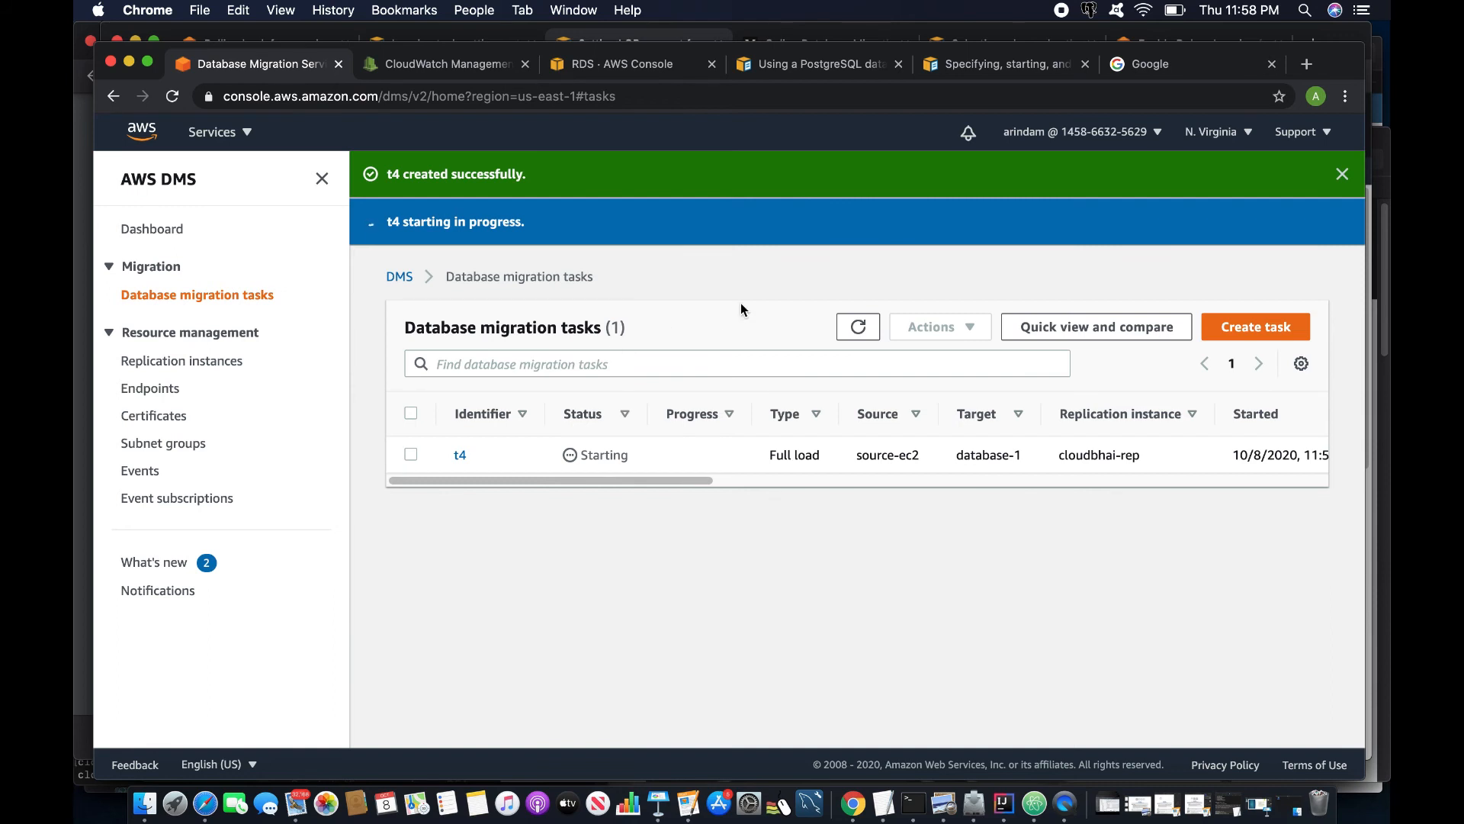
click(913, 803)
- Quit psql, clear the screen and reconnect to testdb with the password
text(\q)
key(Return)
text(clear)
key(ctrl+l)
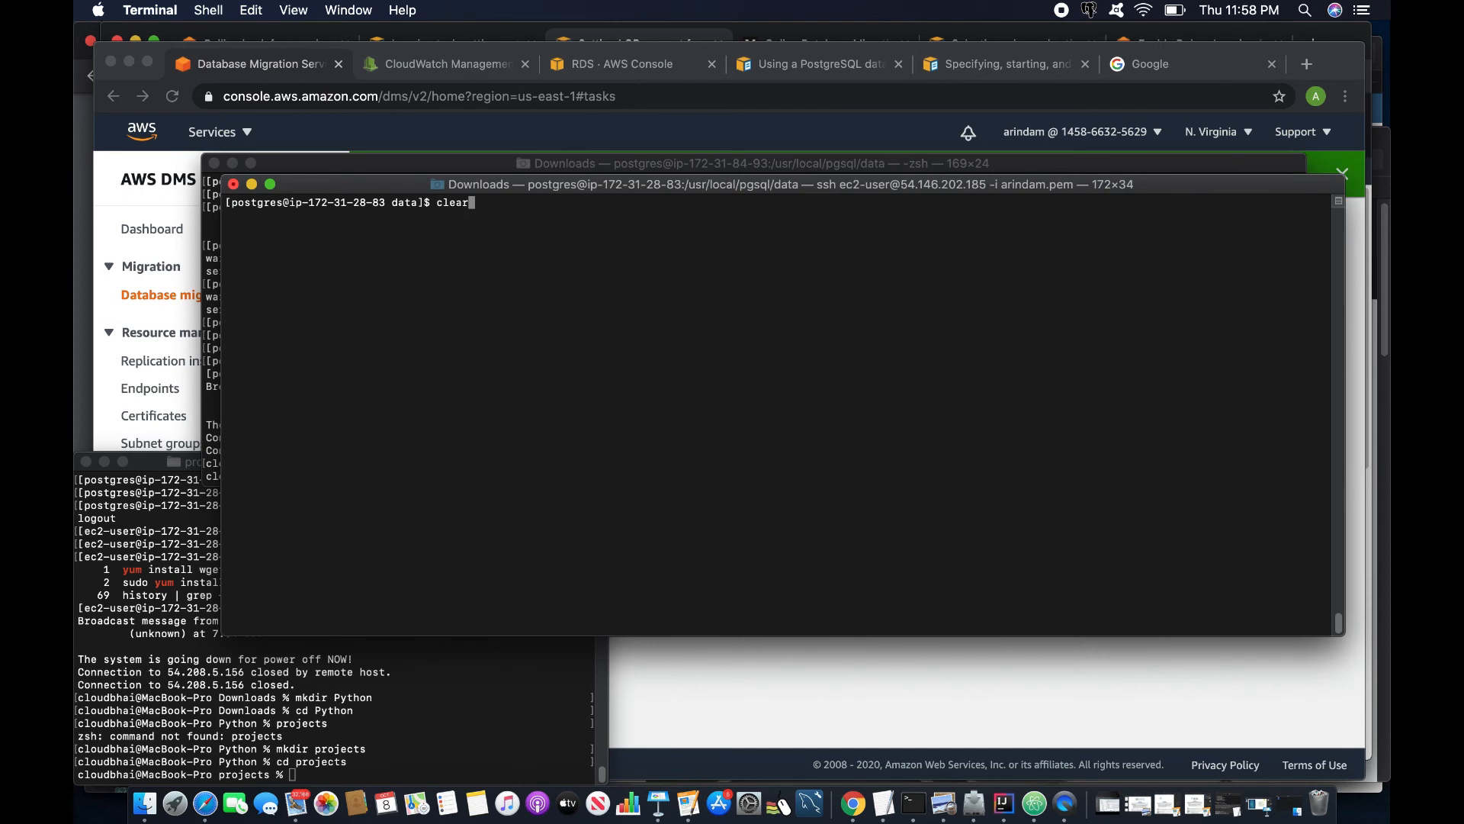
key(Up)
key(Return)
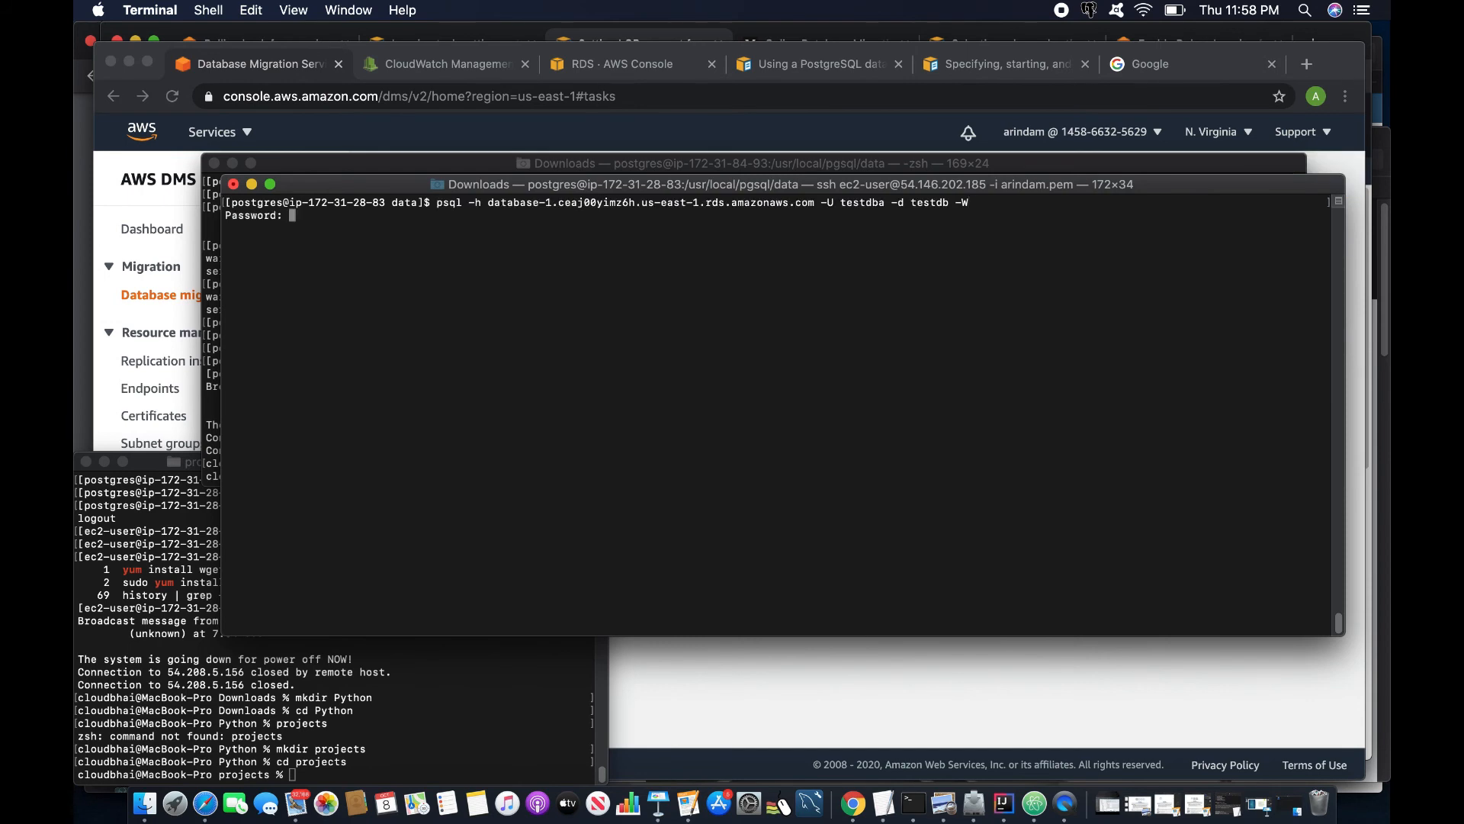
key(Return)
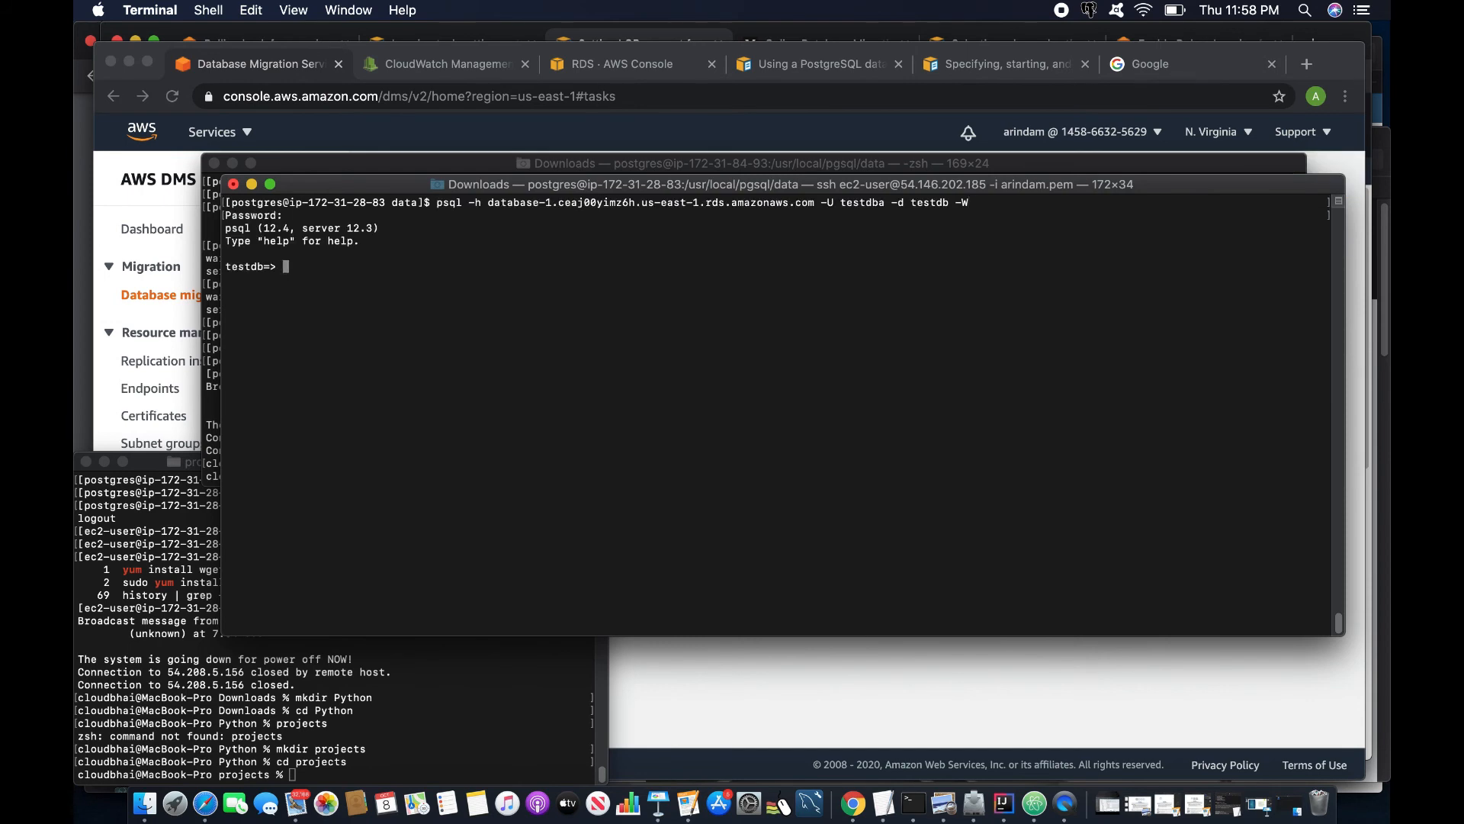
- Check task t4's table statistics in the DMS console
key(super+Tab)
click(462, 366)
click(608, 457)
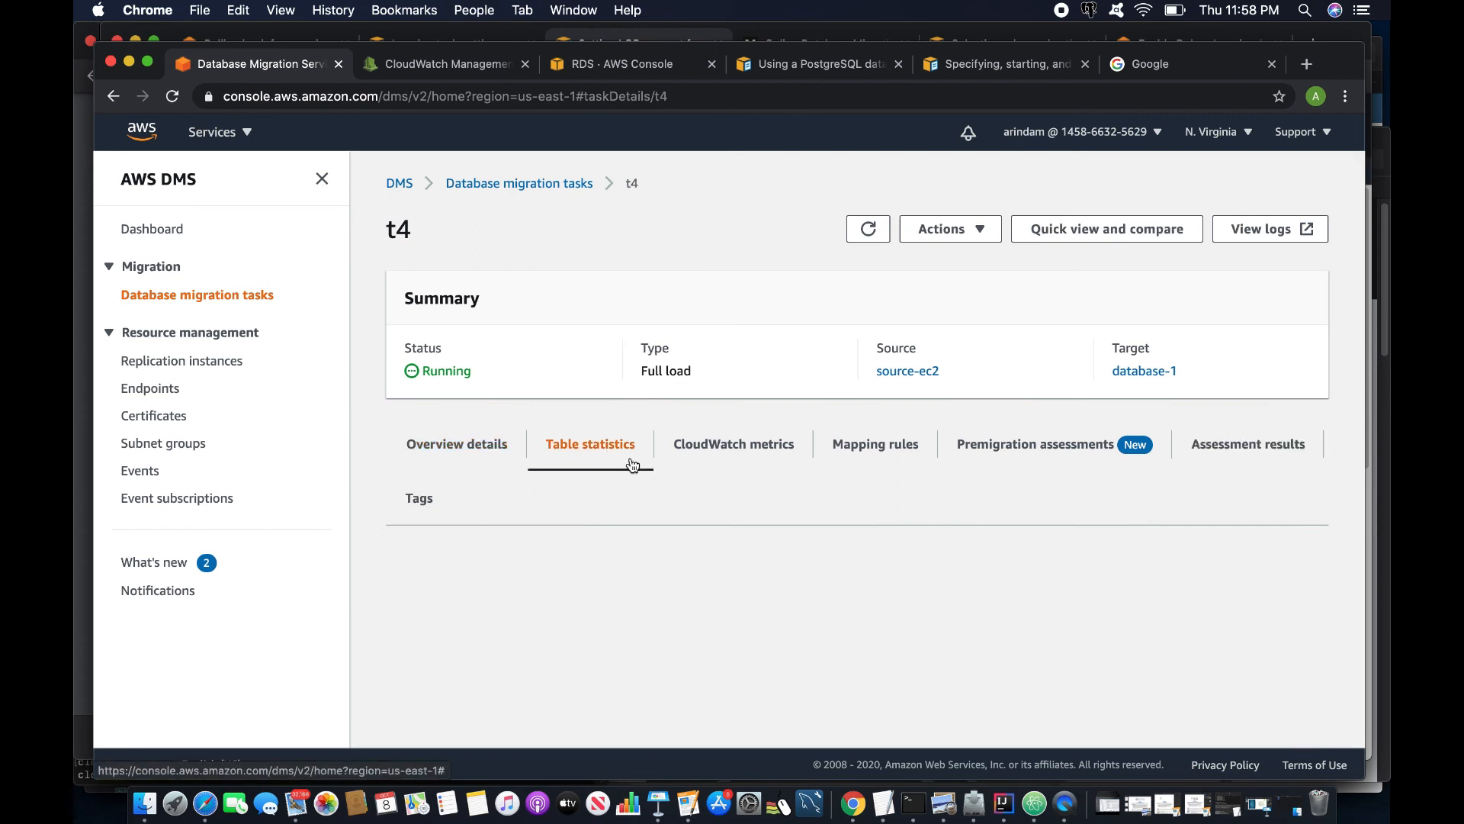
scroll(722, 518, down, 2)
scroll(826, 684, right, 5)
scroll(922, 649, right, 3)
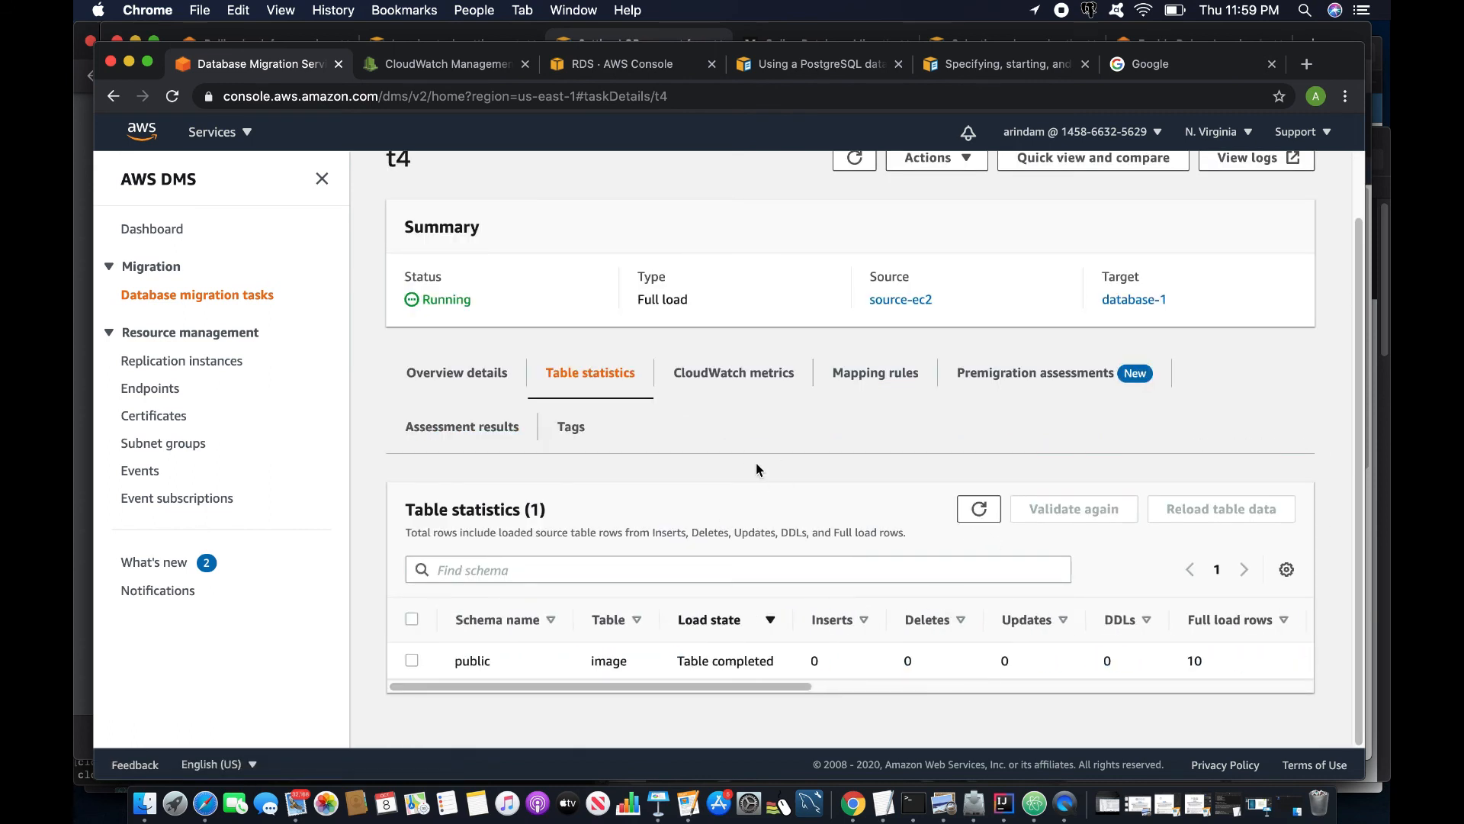
- Paste and run the file-size query in psql, showing sizes mostly capped at 0.03125 MB
key(super+Tab)
right_click(649, 350)
click(685, 375)
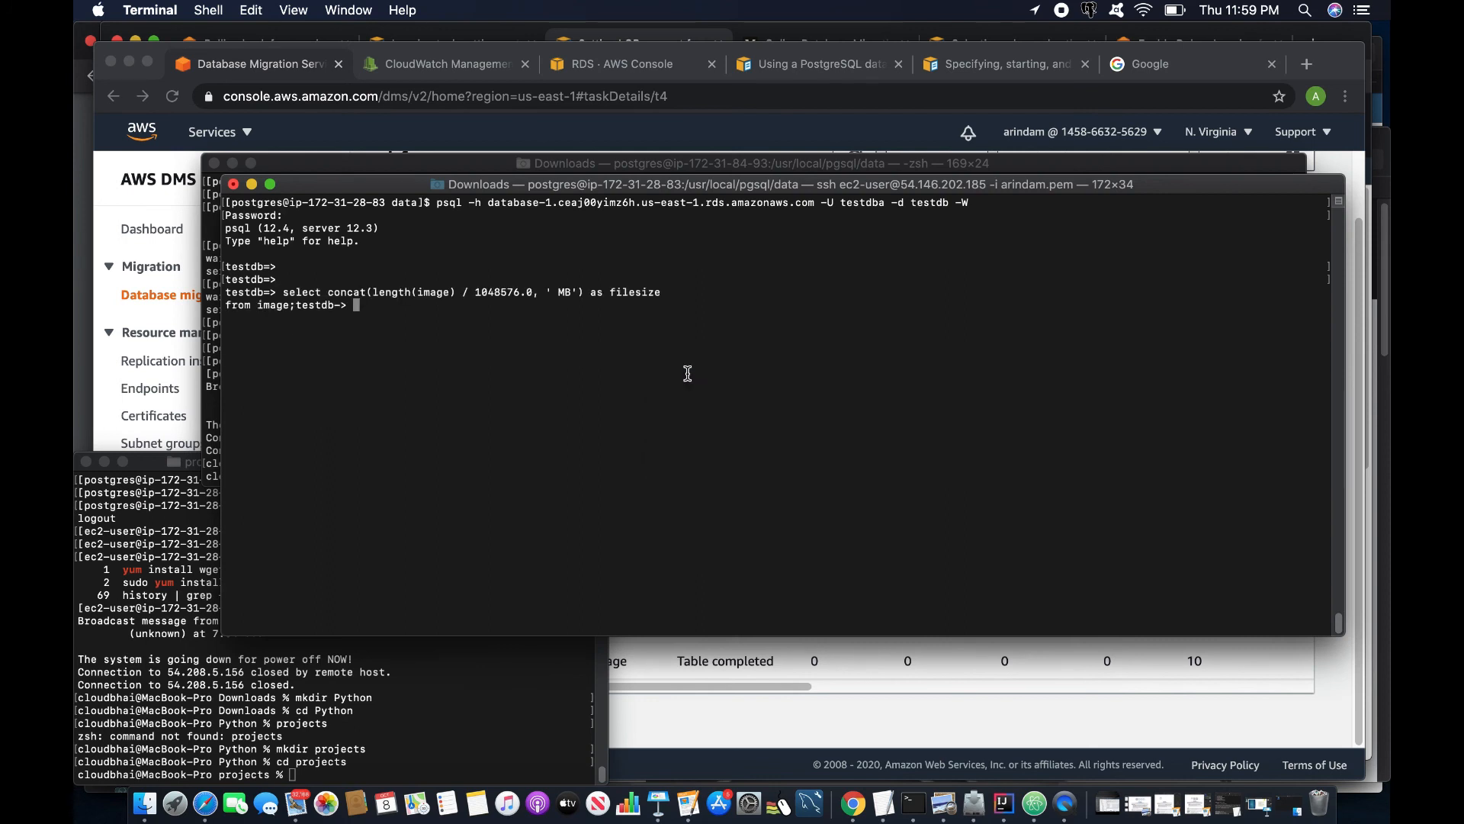
key(Return)
key(Return)
key(Return)
key(Return)
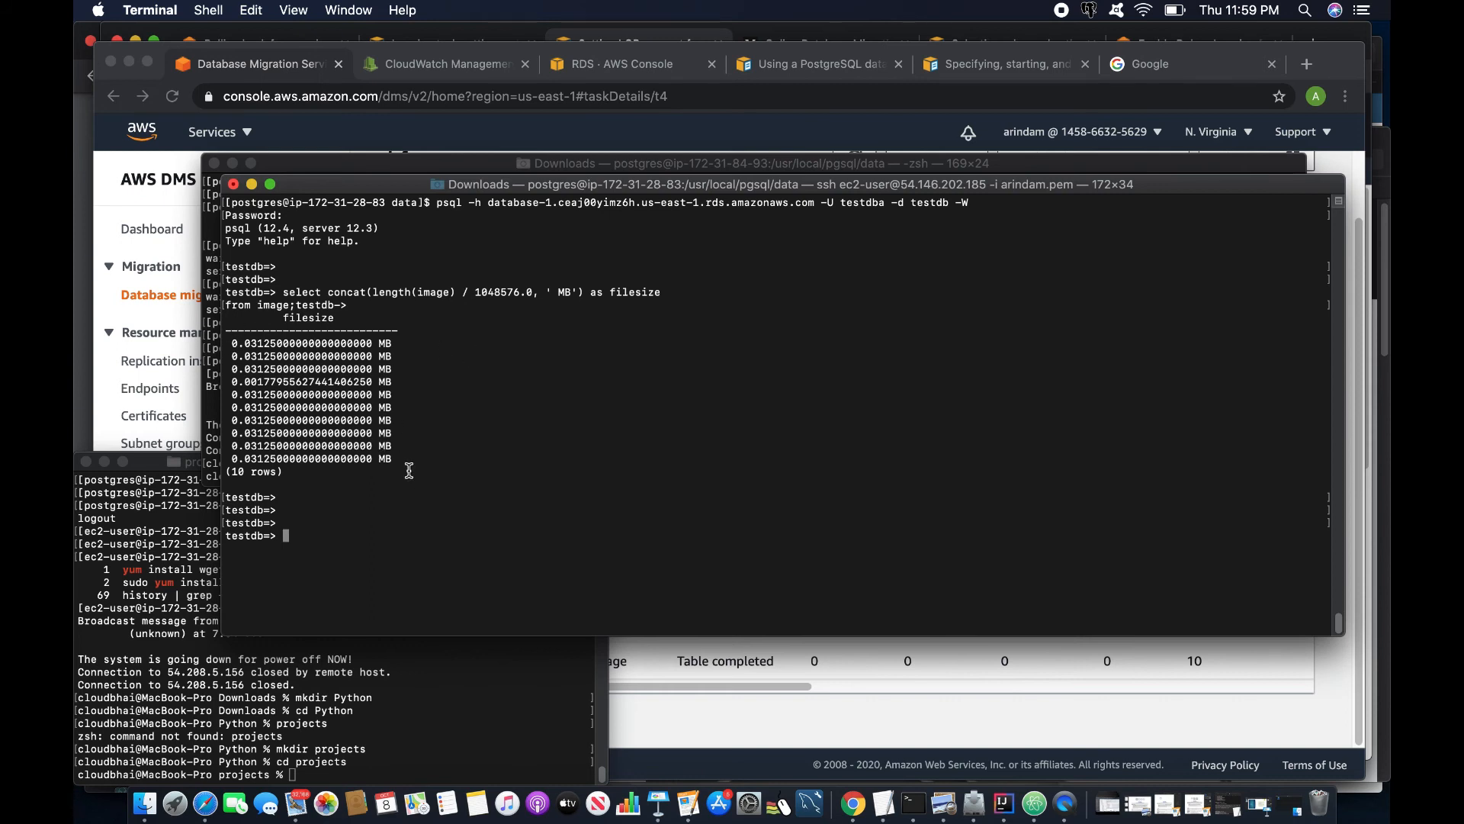
drag(404, 470, 204, 296)
key(super+Tab)
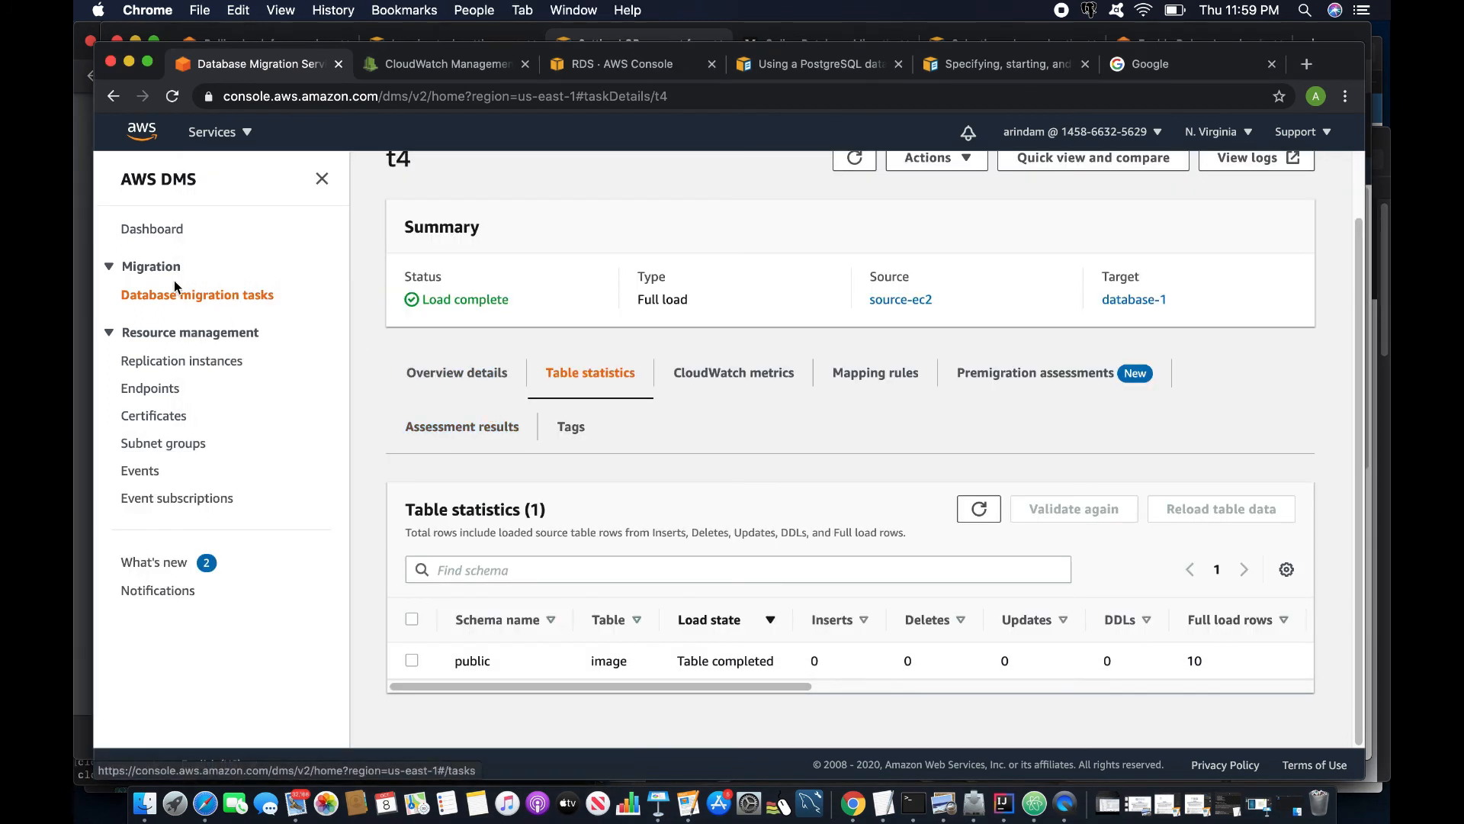
- Go to task t4's details and open its CloudWatch logs, closing the older duplicate log page
click(202, 296)
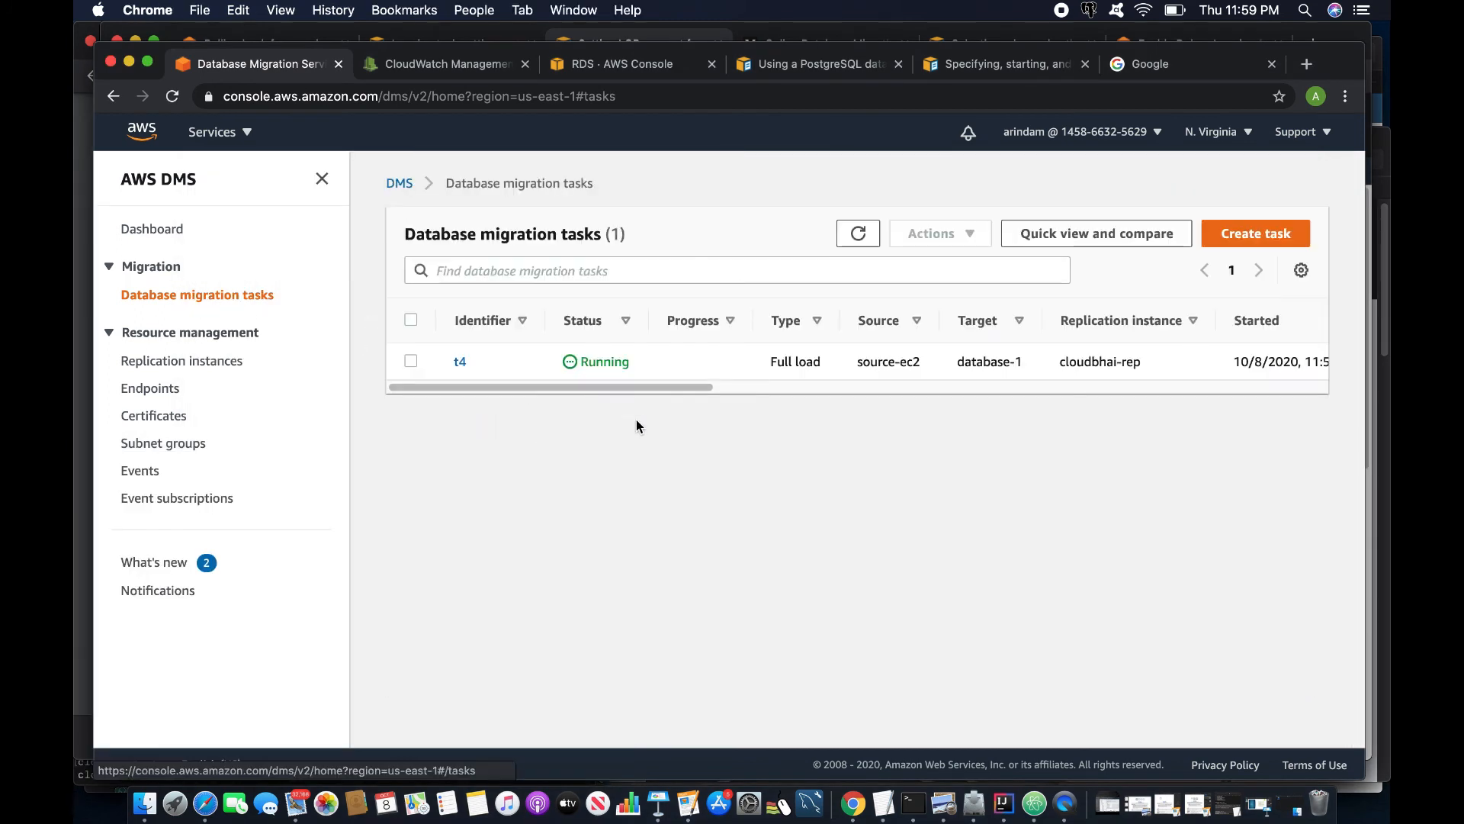
click(460, 362)
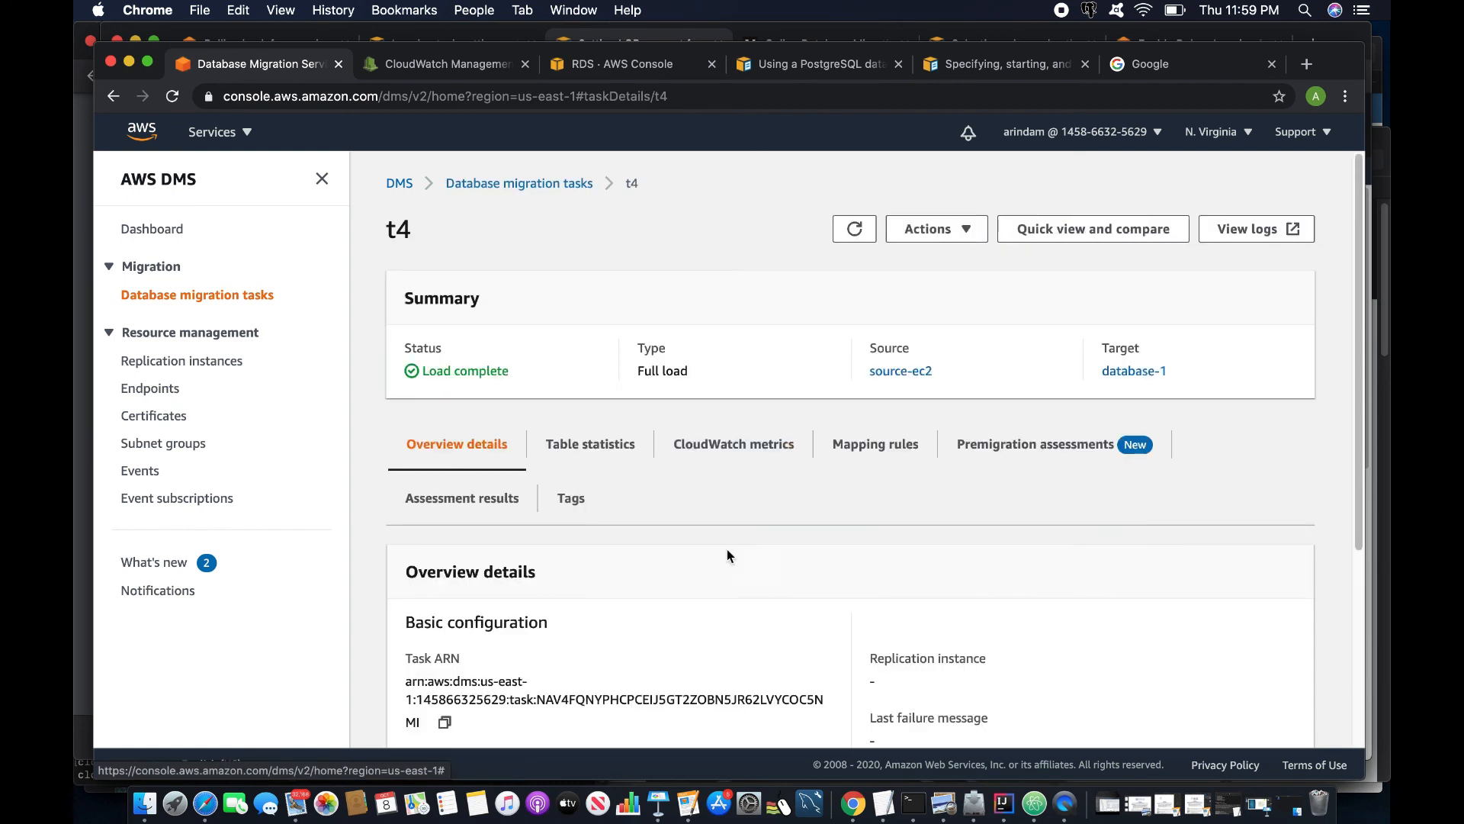
scroll(762, 580, down, 3)
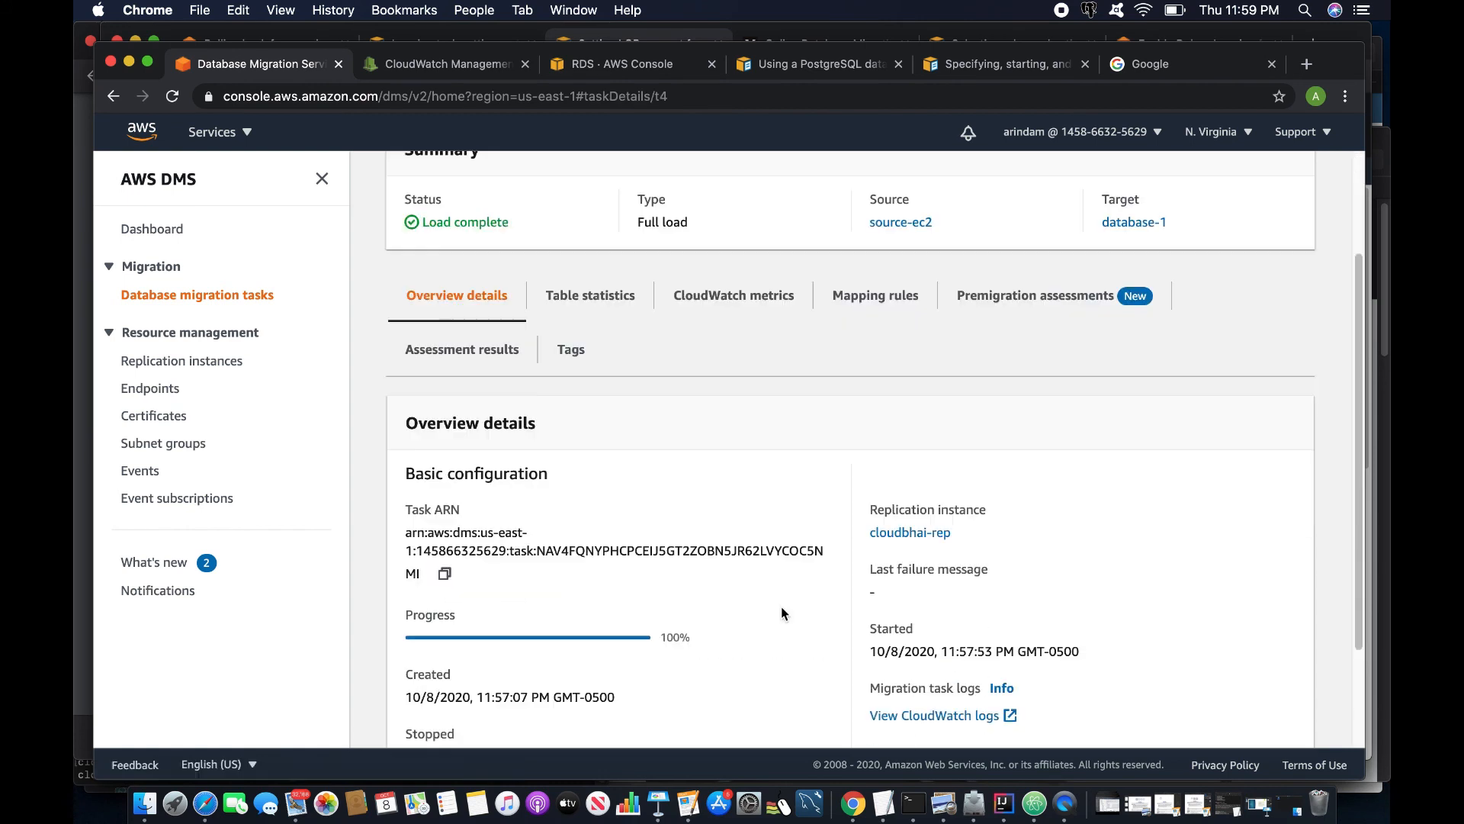
click(972, 689)
click(631, 64)
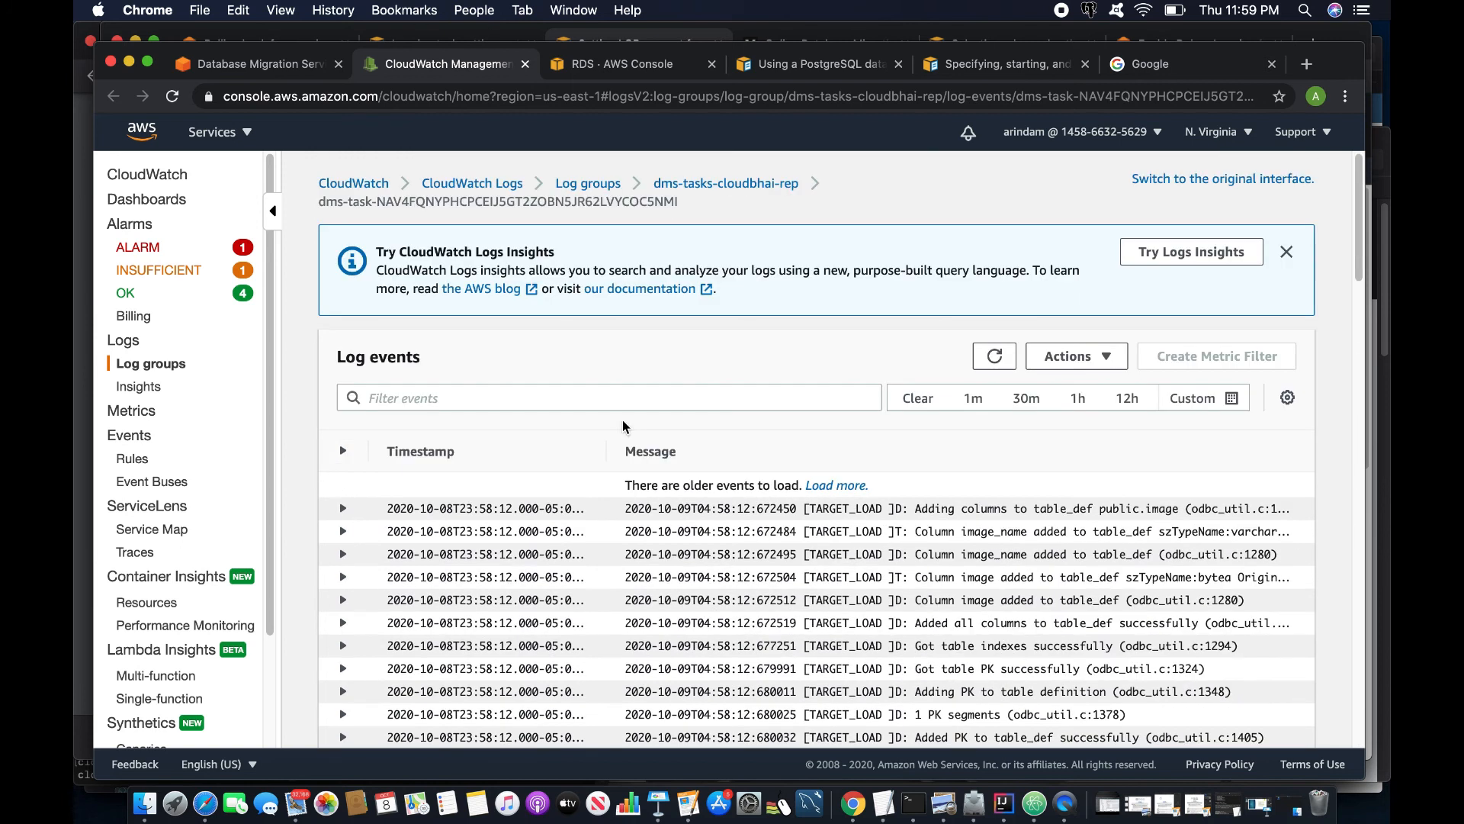
- Filter t4's log events for 'truncate' and highlight the image value cut to 32768 bytes
click(466, 398)
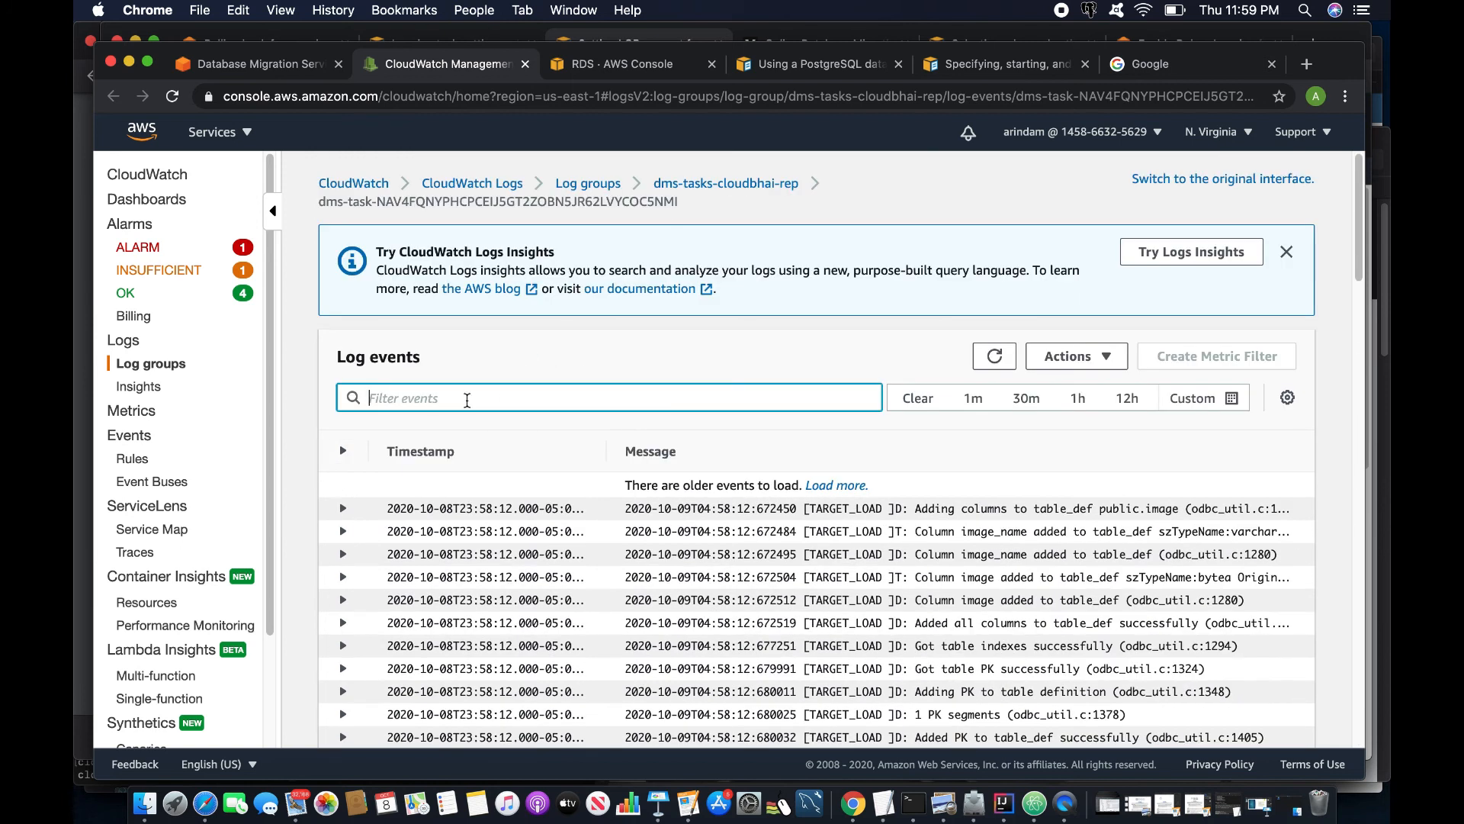
text(truncate)
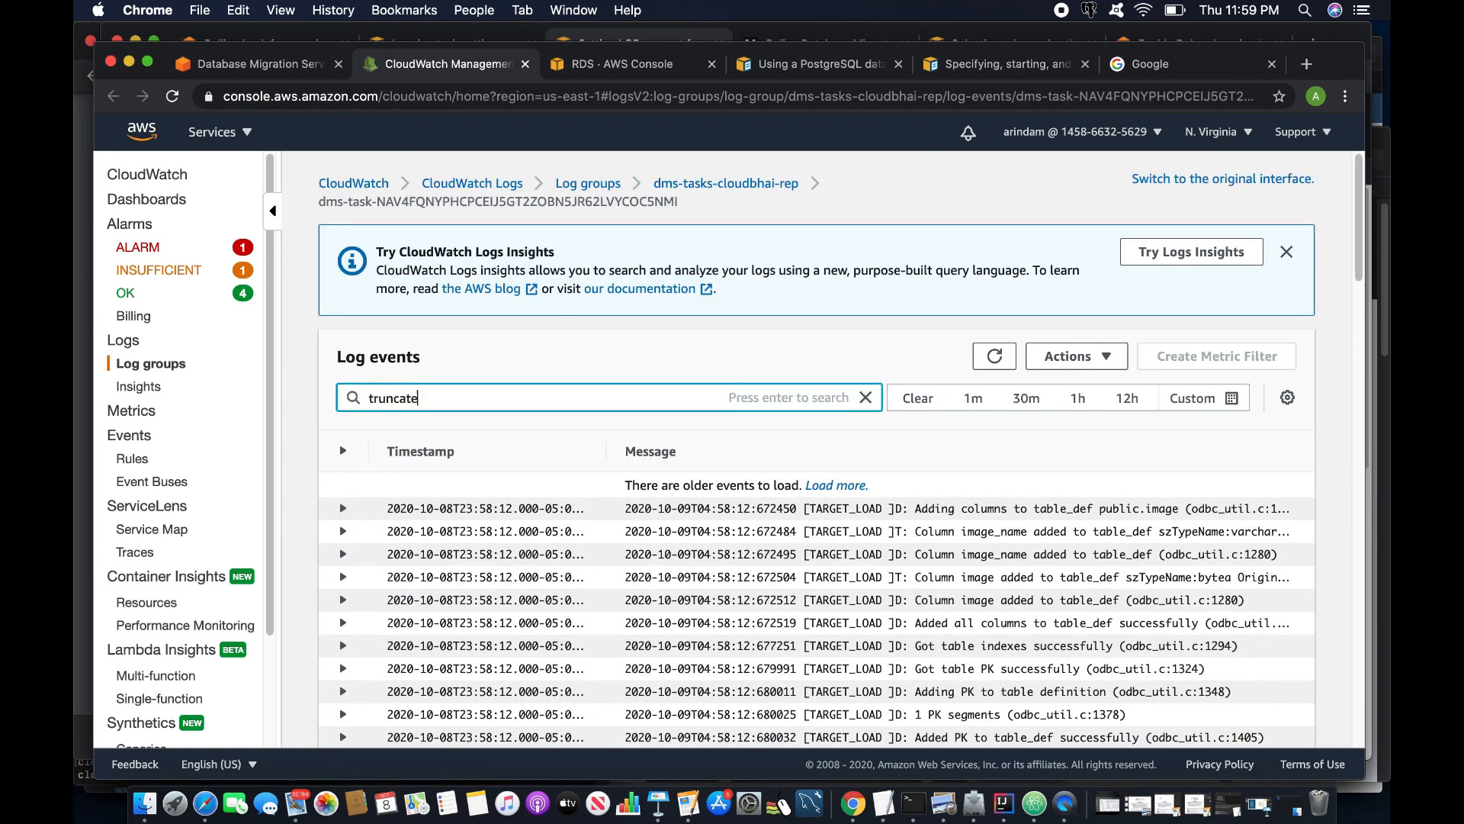
click(997, 363)
scroll(721, 543, down, 2)
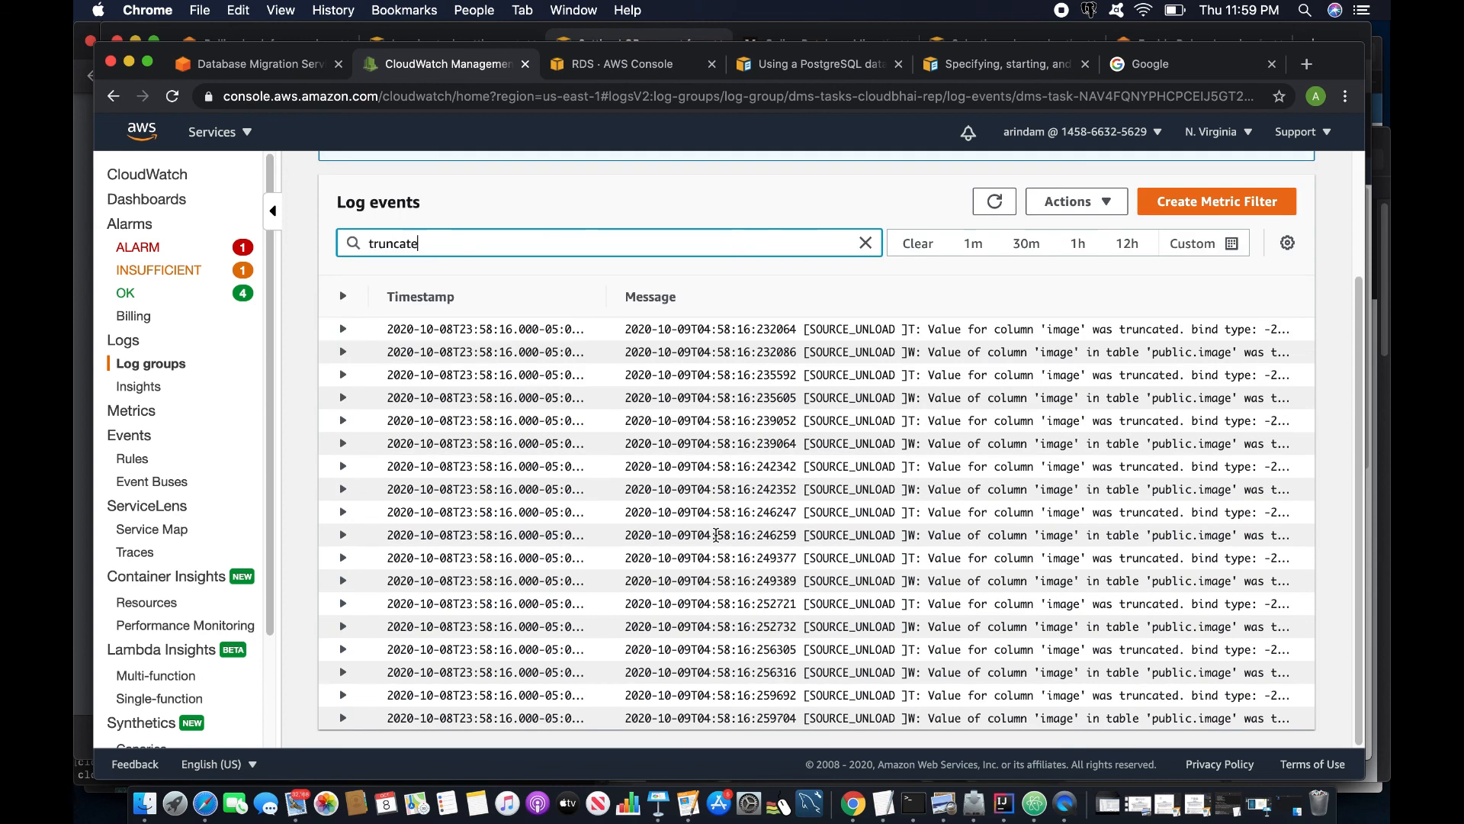
scroll(1035, 635, up, 1)
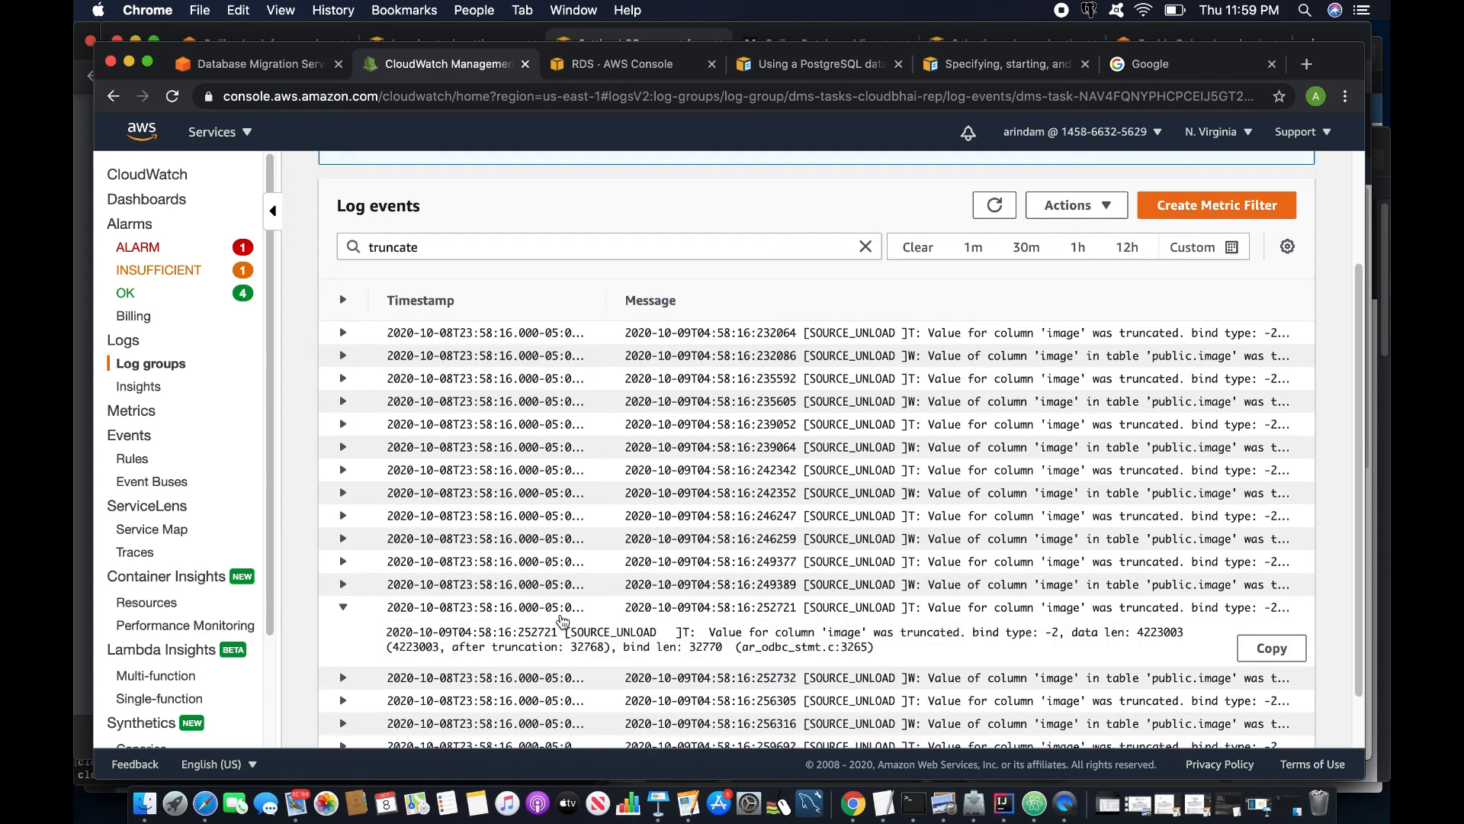
click(341, 607)
scroll(533, 622, down, 2)
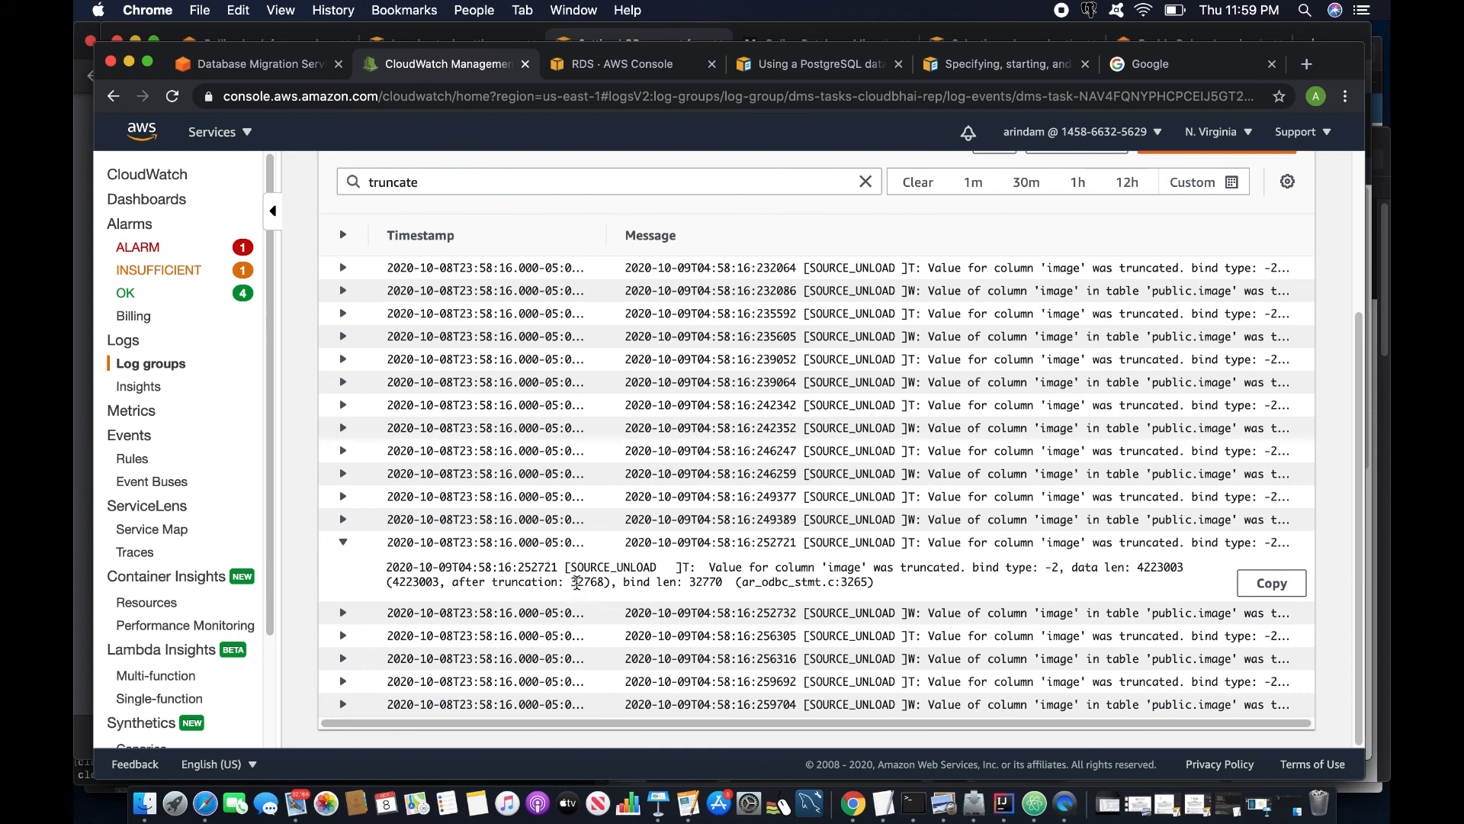
drag(569, 582, 605, 583)
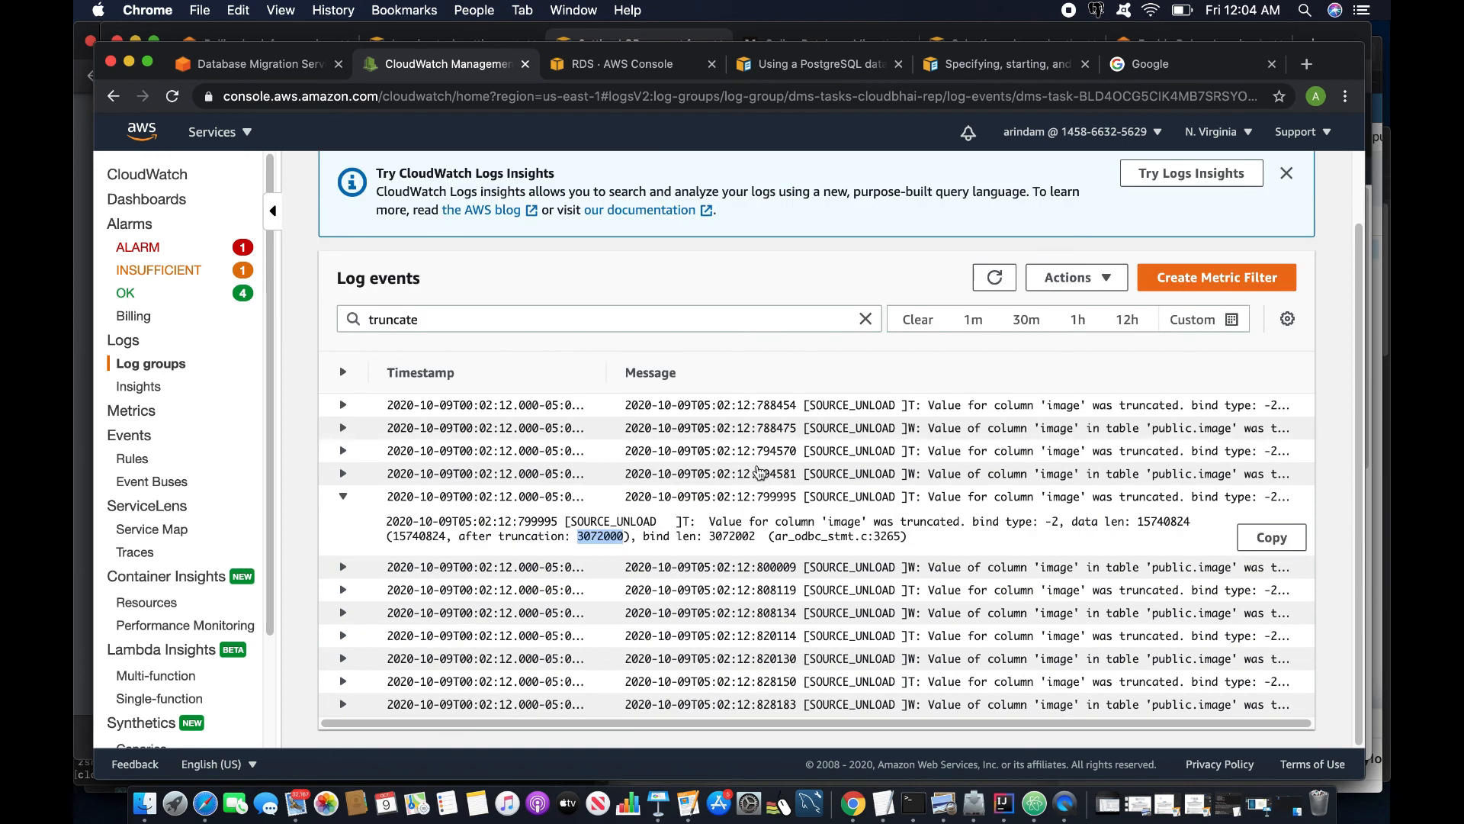
click(659, 803)
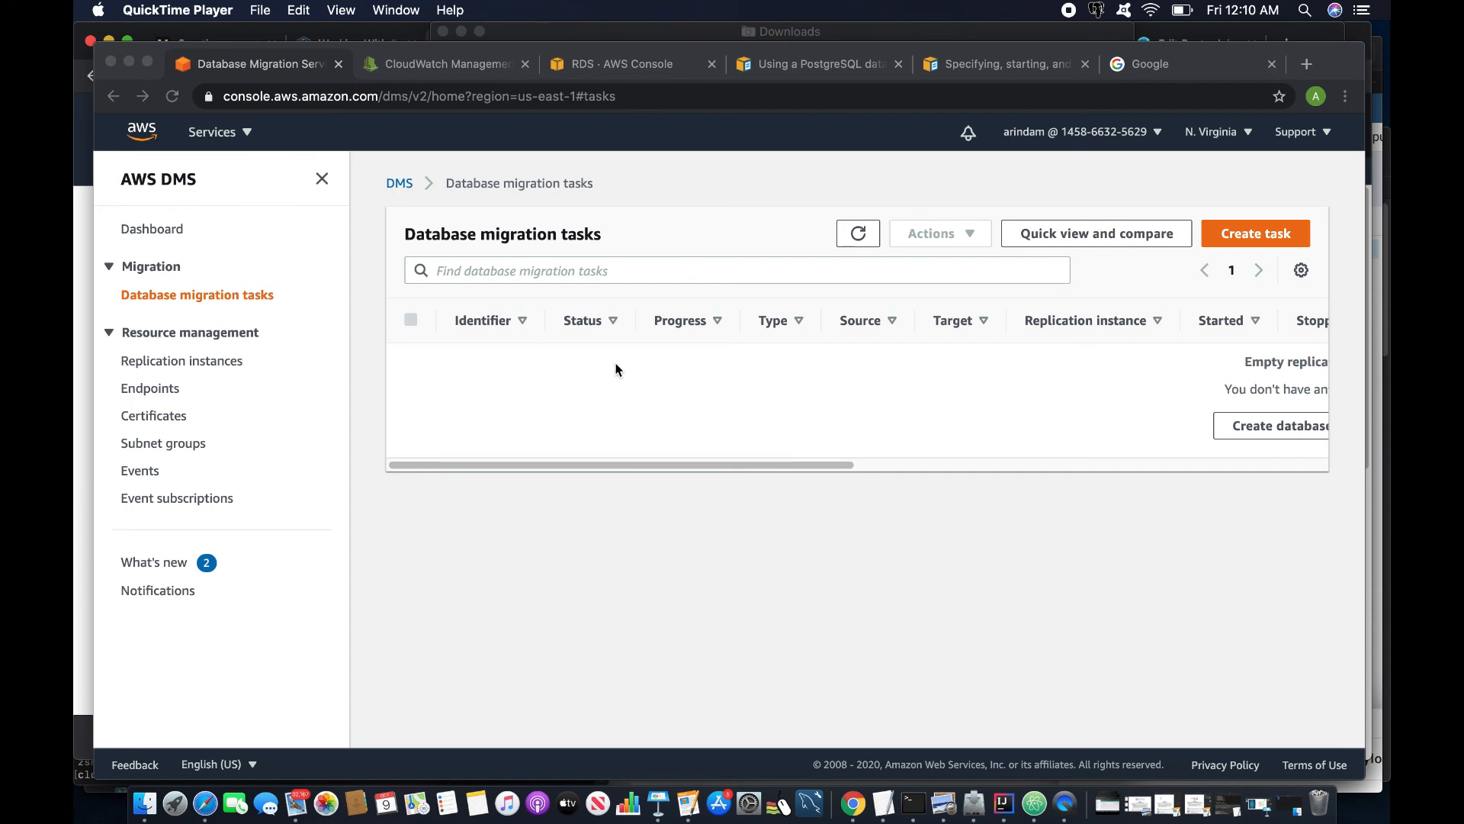
- Start a new task task-inline-lob-mode with the cloudbhai-rep instance, source-ec2 source and database-1 target
click(1243, 237)
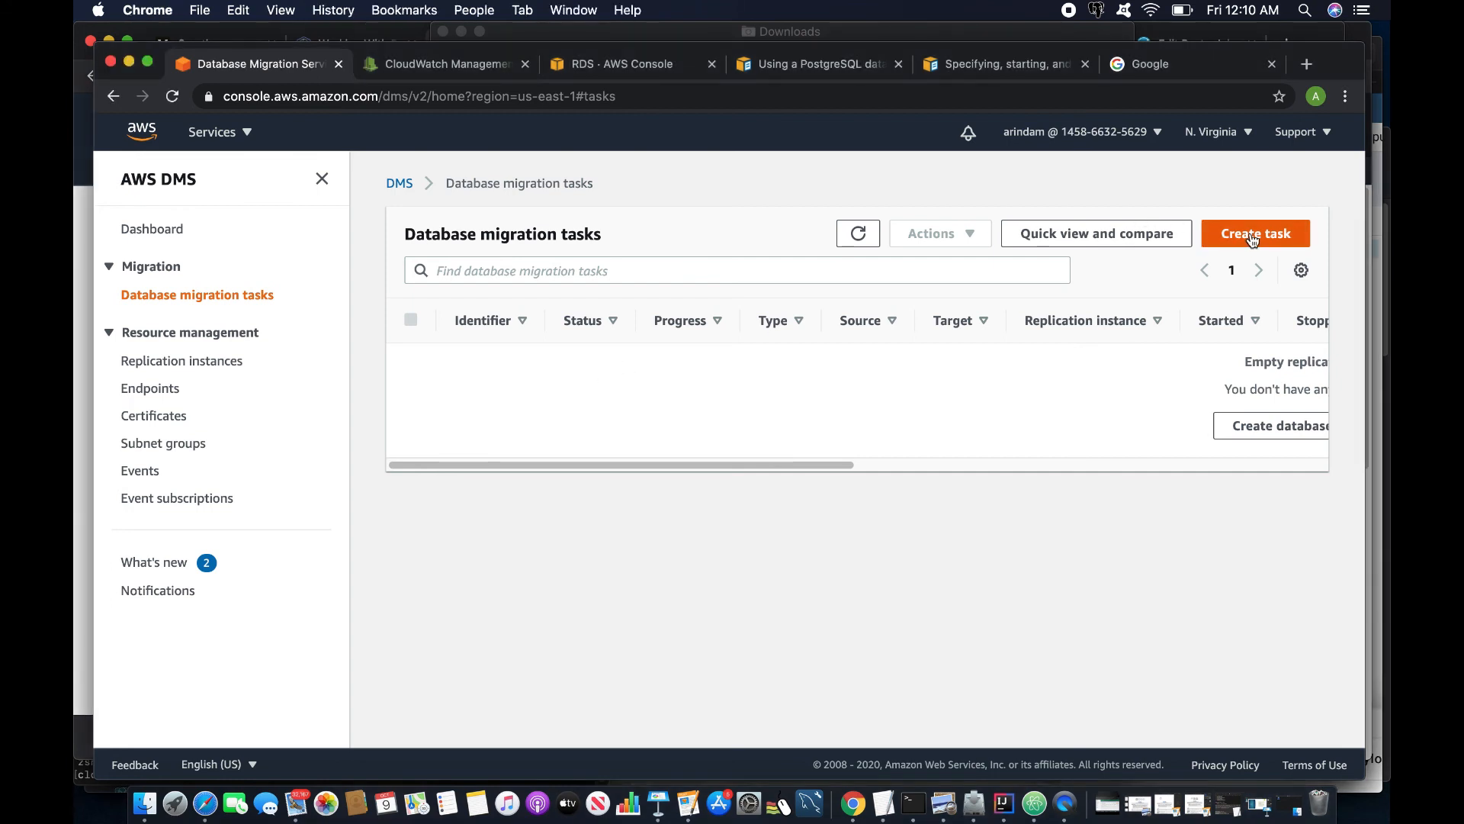
click(1244, 235)
click(515, 369)
text(task-inline-lob-mode)
click(463, 518)
click(465, 571)
click(468, 592)
click(466, 640)
click(461, 653)
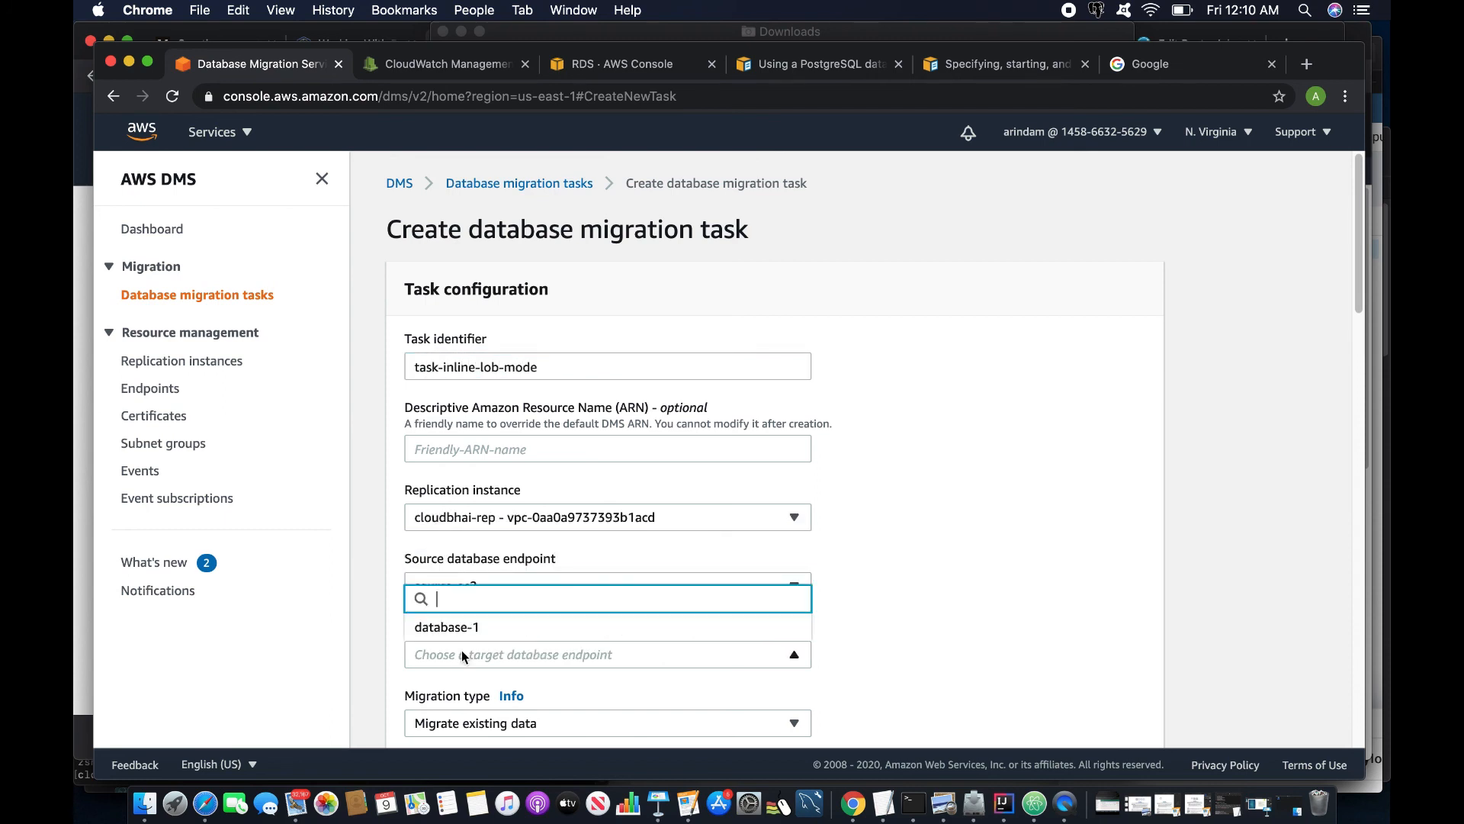
click(457, 627)
- Switch LOB handling to Full LOB mode, keeping the 64 KB chunk size
scroll(488, 625, down, 10)
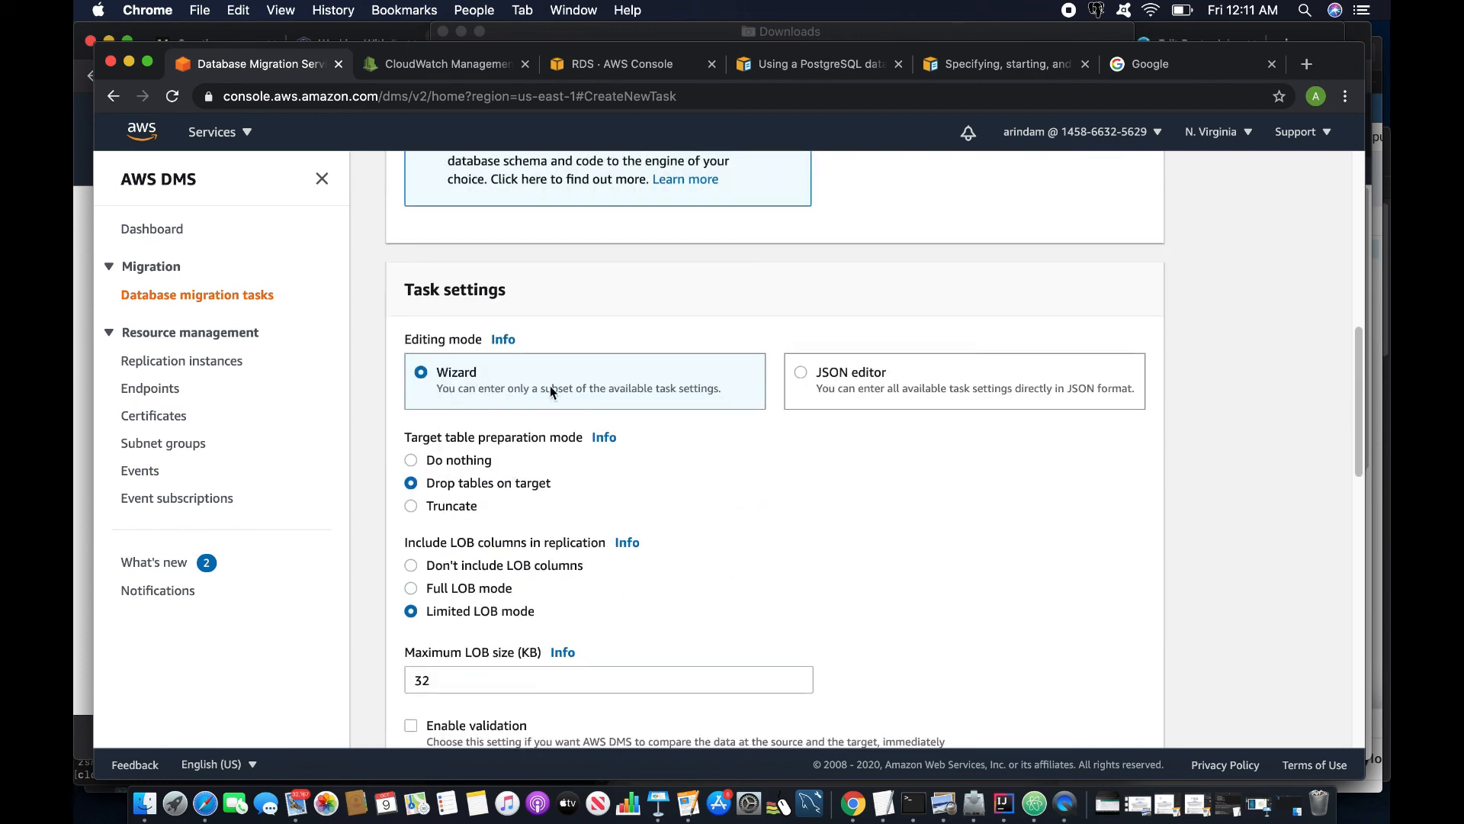
scroll(533, 404, down, 1)
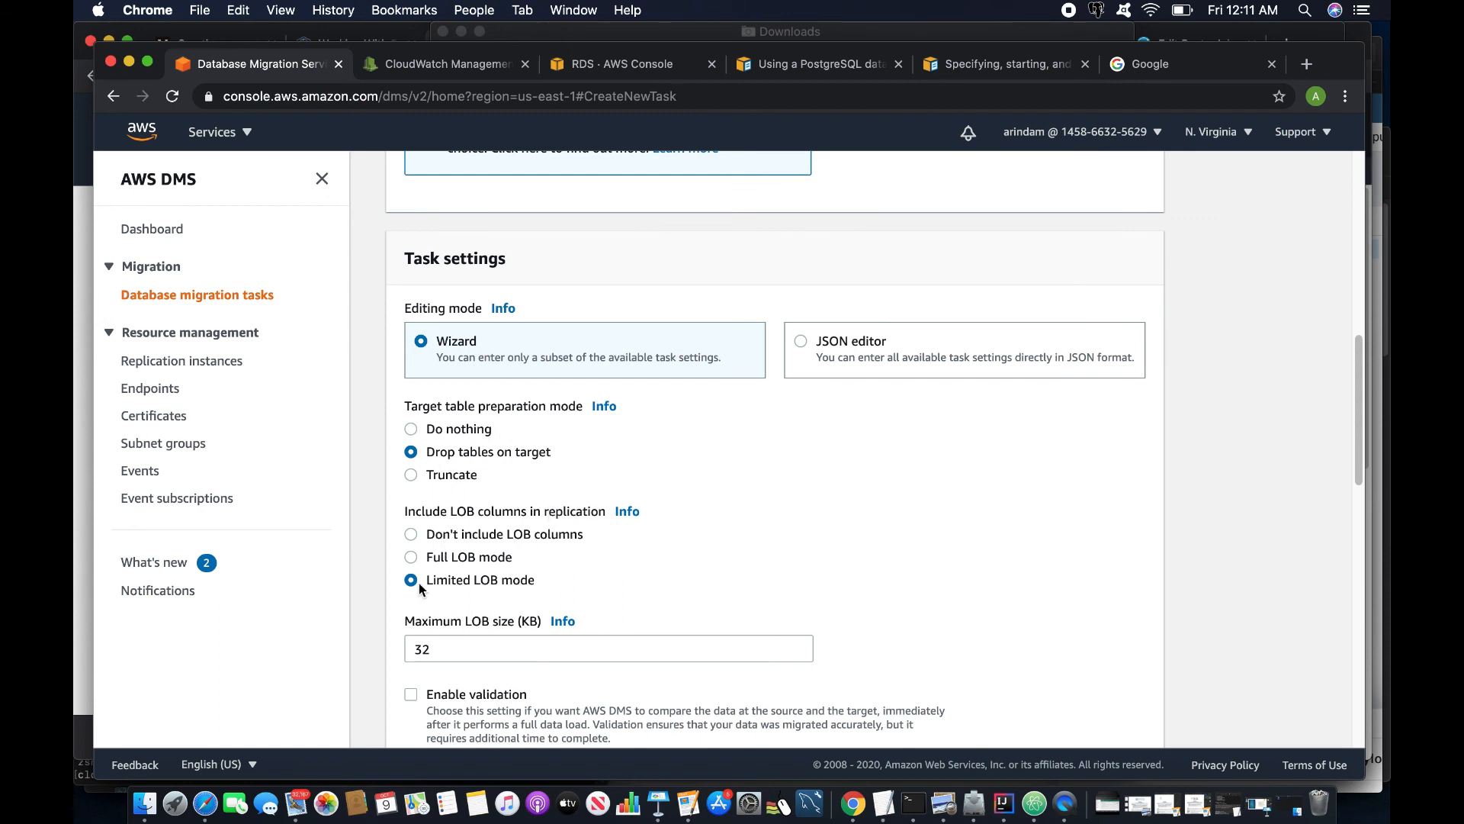
click(412, 555)
scroll(501, 632, down, 4)
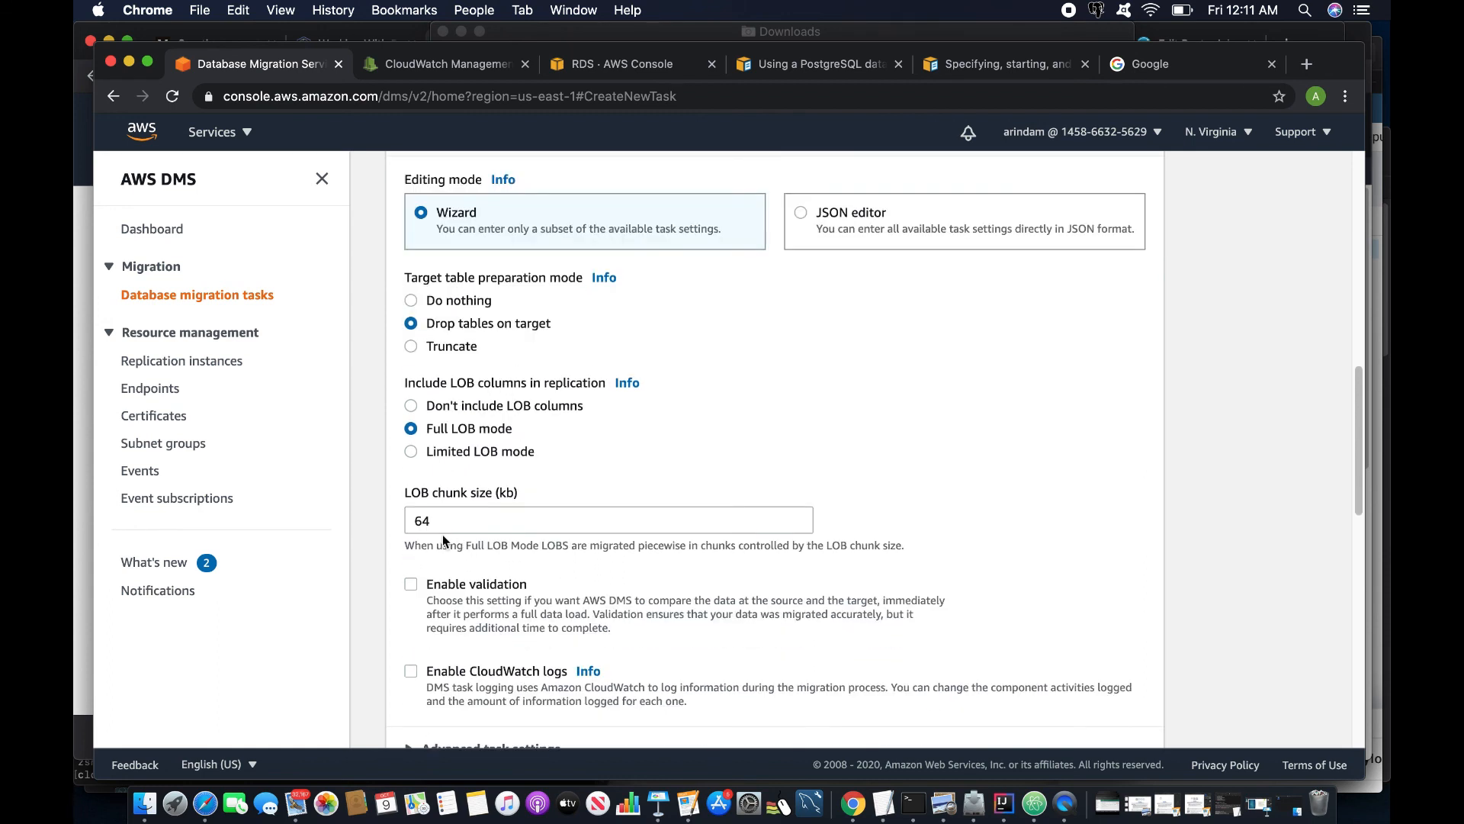
scroll(447, 611, down, 8)
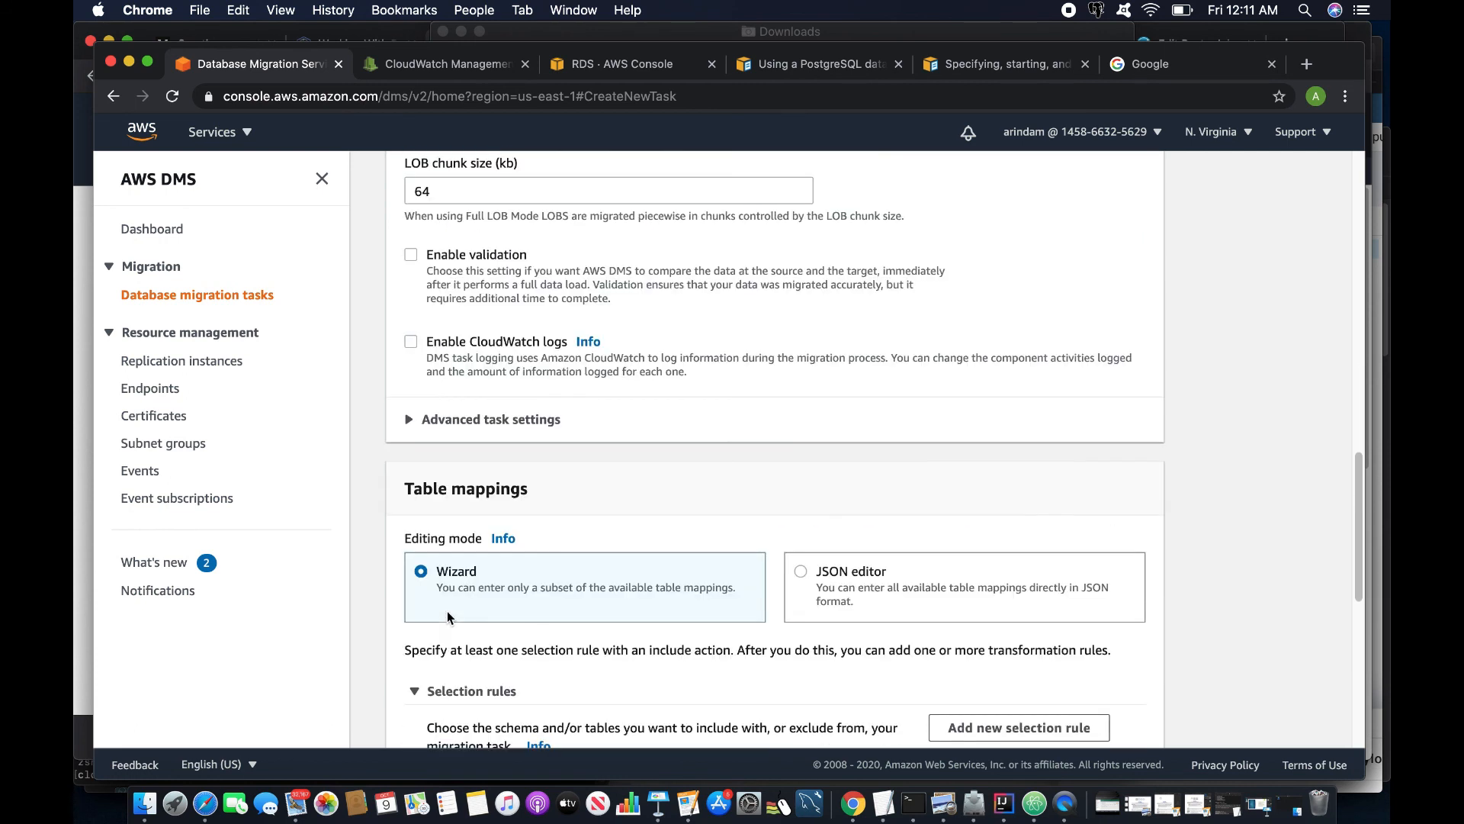
scroll(445, 615, up, 9)
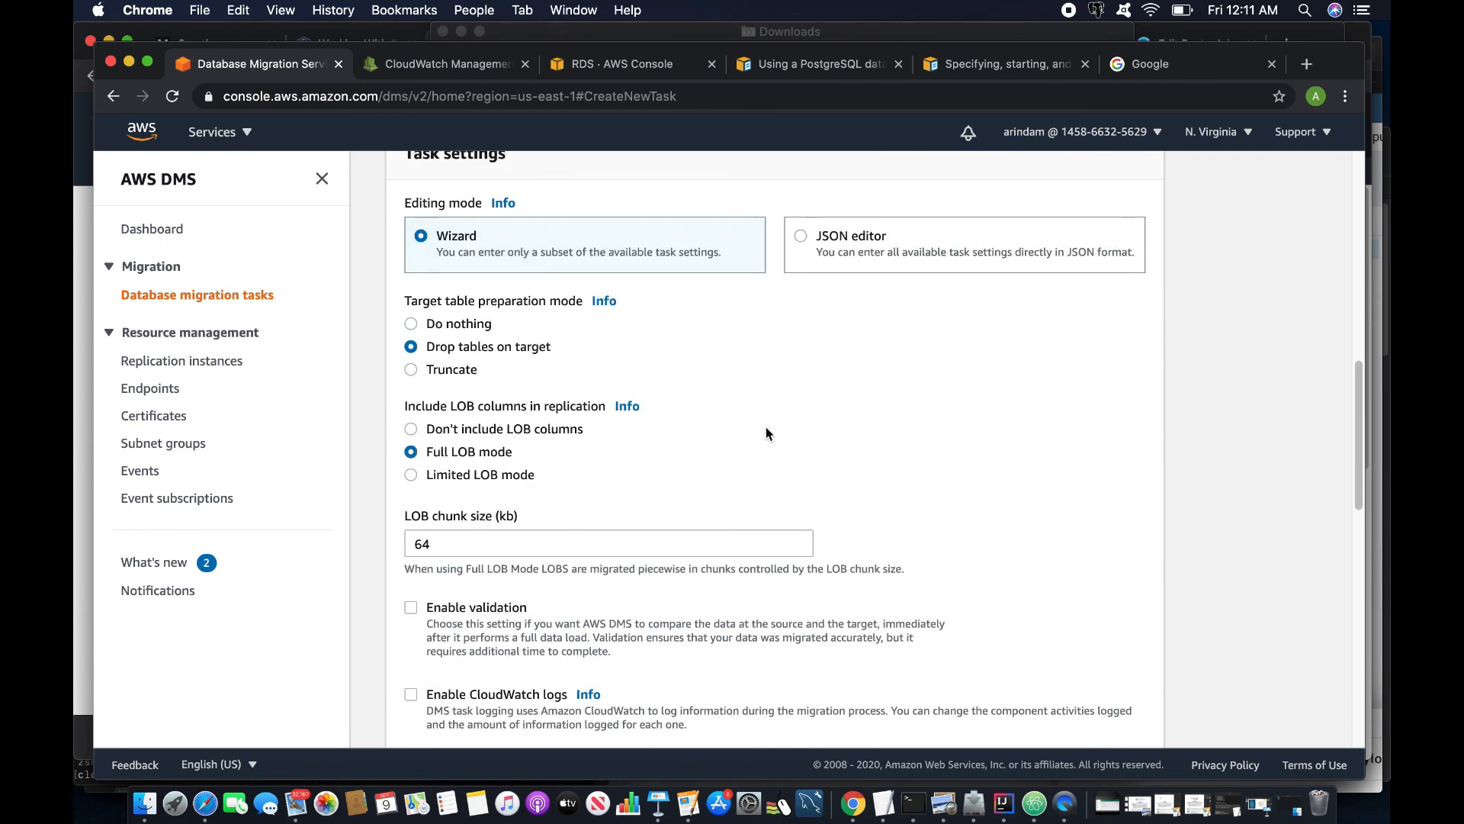
scroll(765, 428, down, 1)
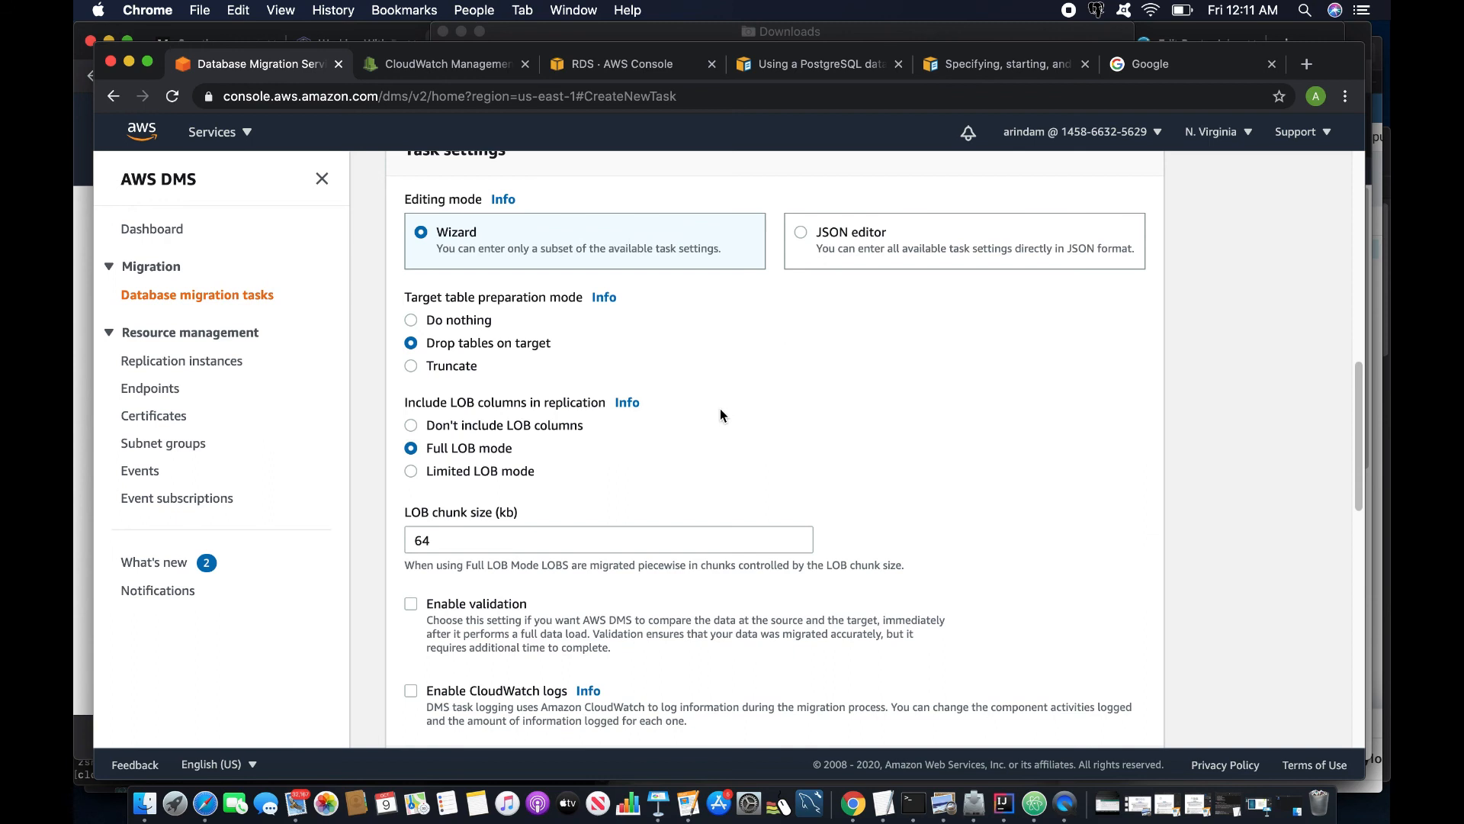
scroll(789, 315, up, 1)
click(803, 245)
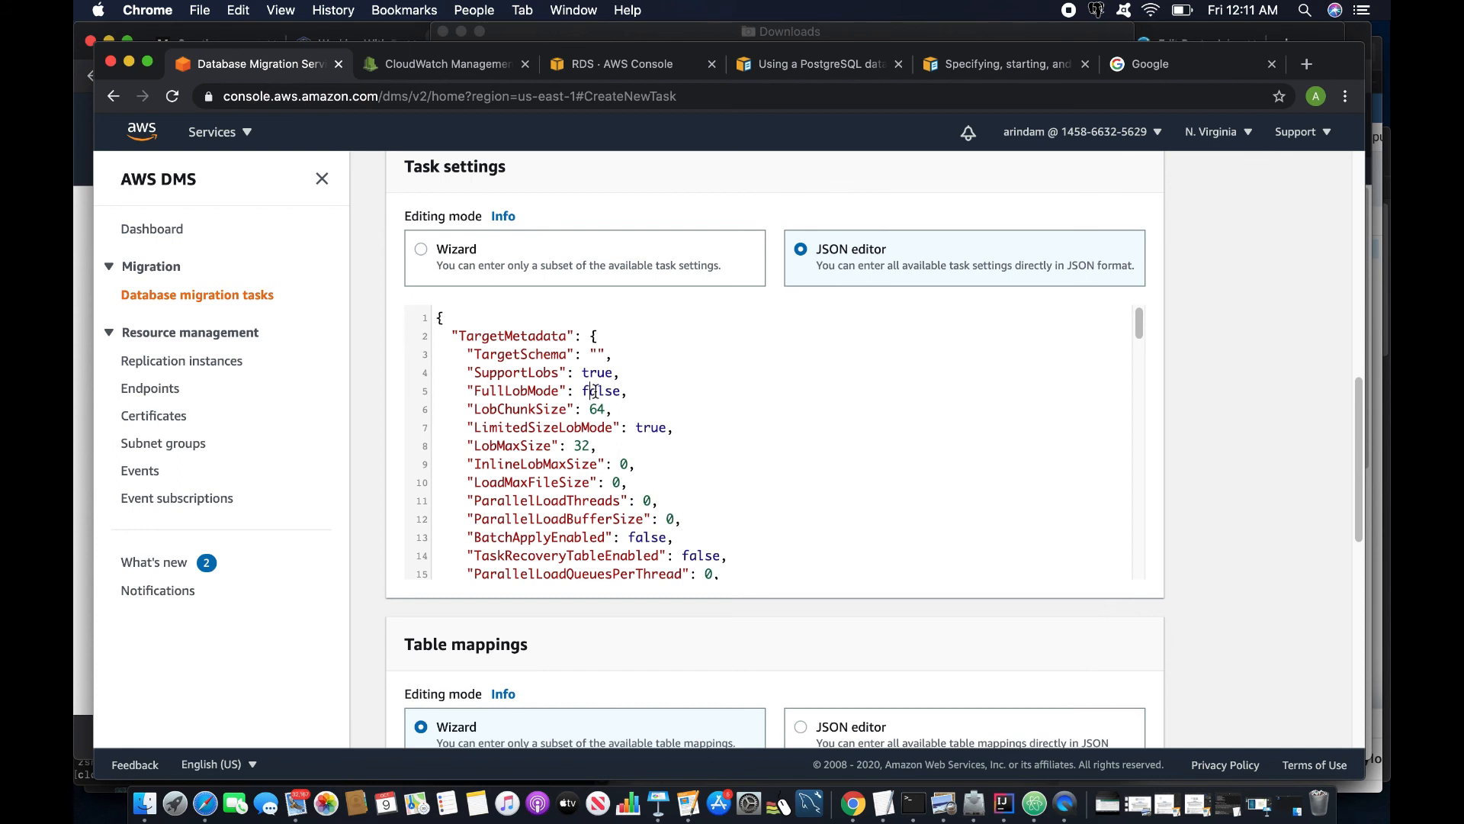
- In the JSON task settings, set FullLobMode to true and InlineLobMaxSize to 2000
drag(584, 390, 621, 393)
text(true)
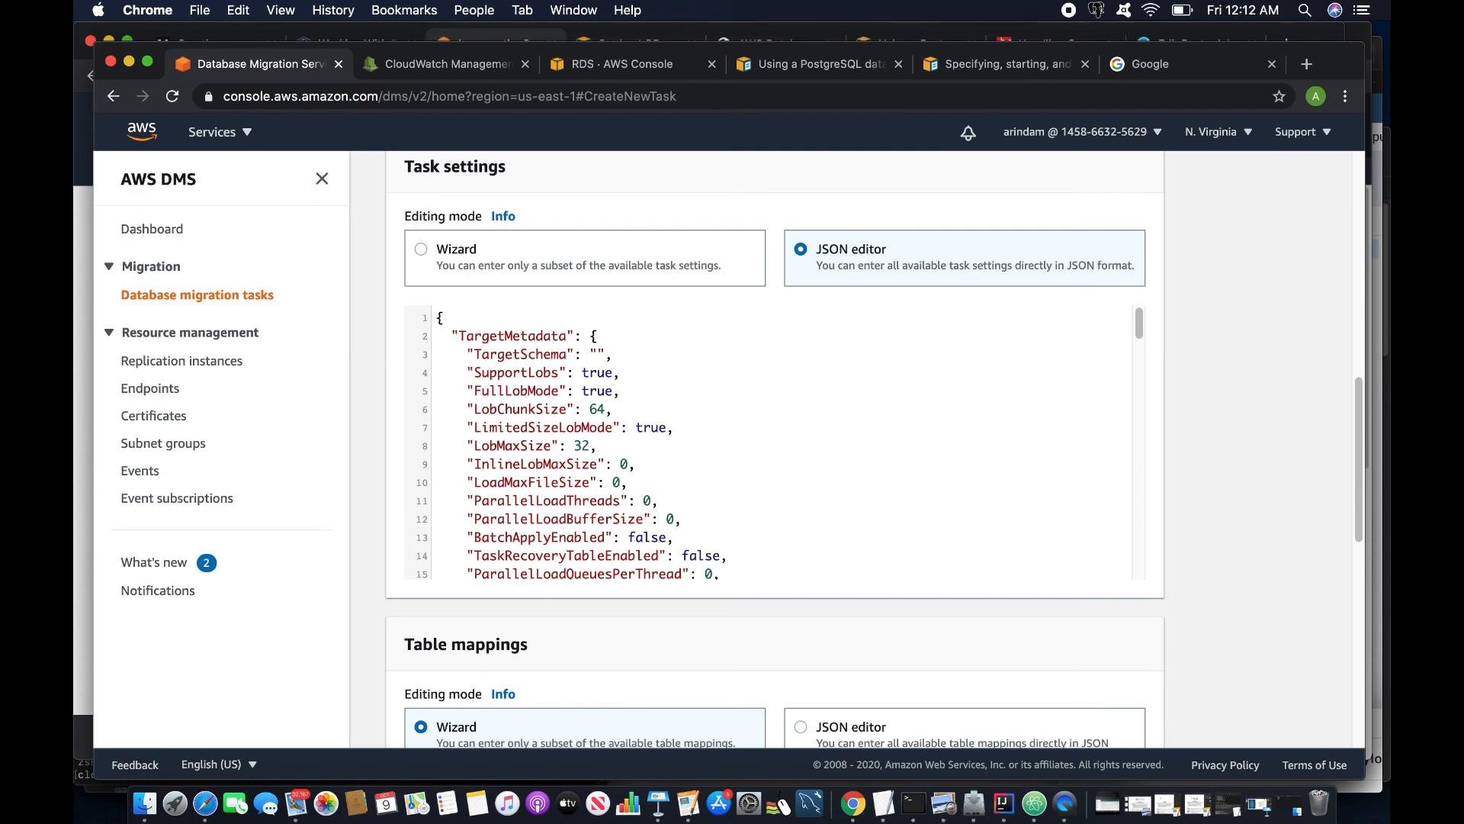
key(BackSpace)
text(2000)
- Change the SOURCE_UNLOAD and TARGET_LOAD log severities to DETAILED_DEBUG
key(Down)
key(Down)
key(Down)
key(Down)
key(Down)
key(Down)
key(Down)
key(Down)
key(Down)
key(Down)
key(Down)
key(Down)
key(Down)
key(Down)
key(Down)
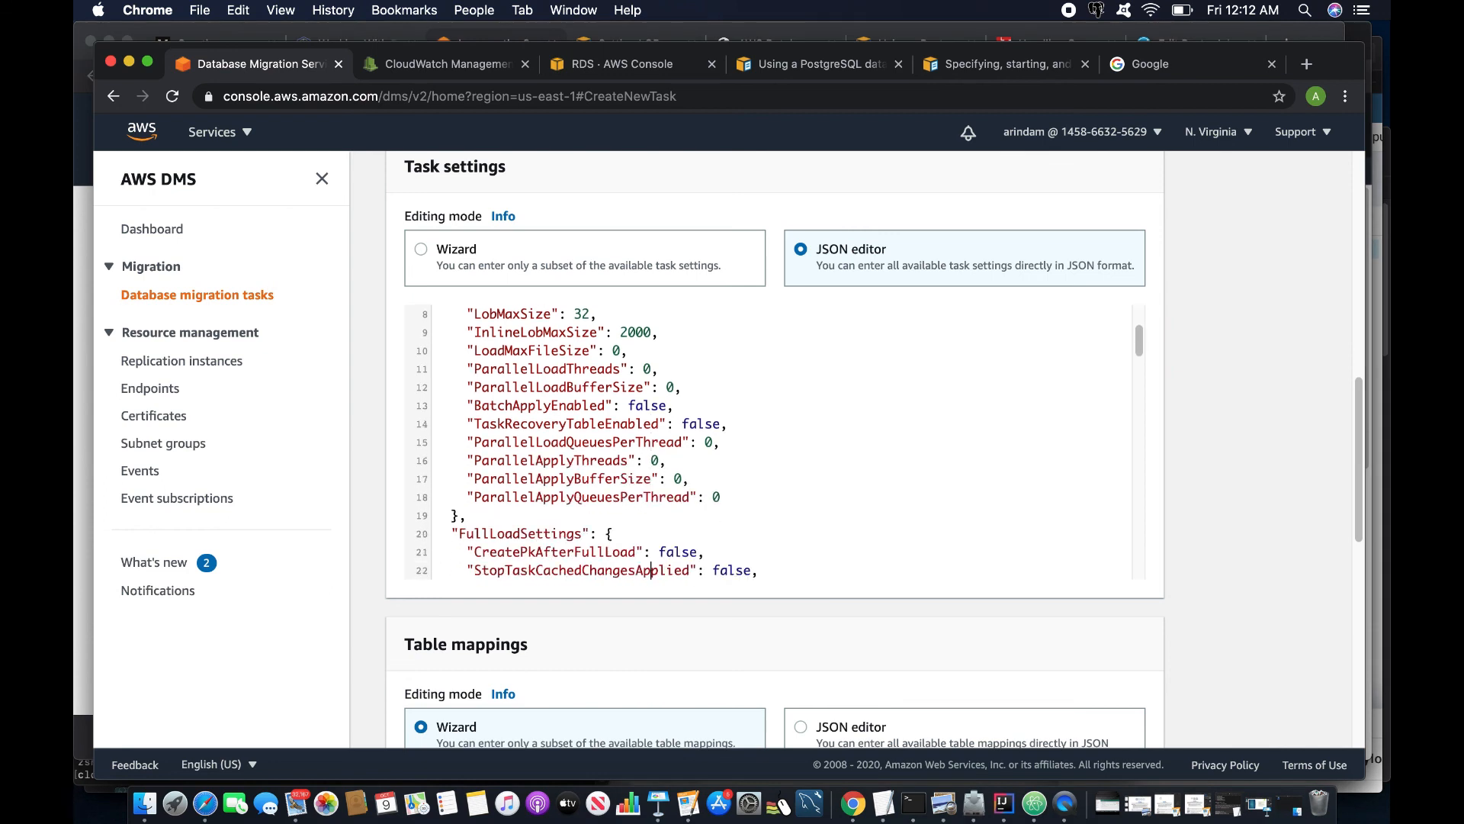
key(Down)
key(Down)
key(Down)
key(Down)
key(Down)
key(Down)
key(Down)
key(Down)
key(Down)
key(Down)
key(Down)
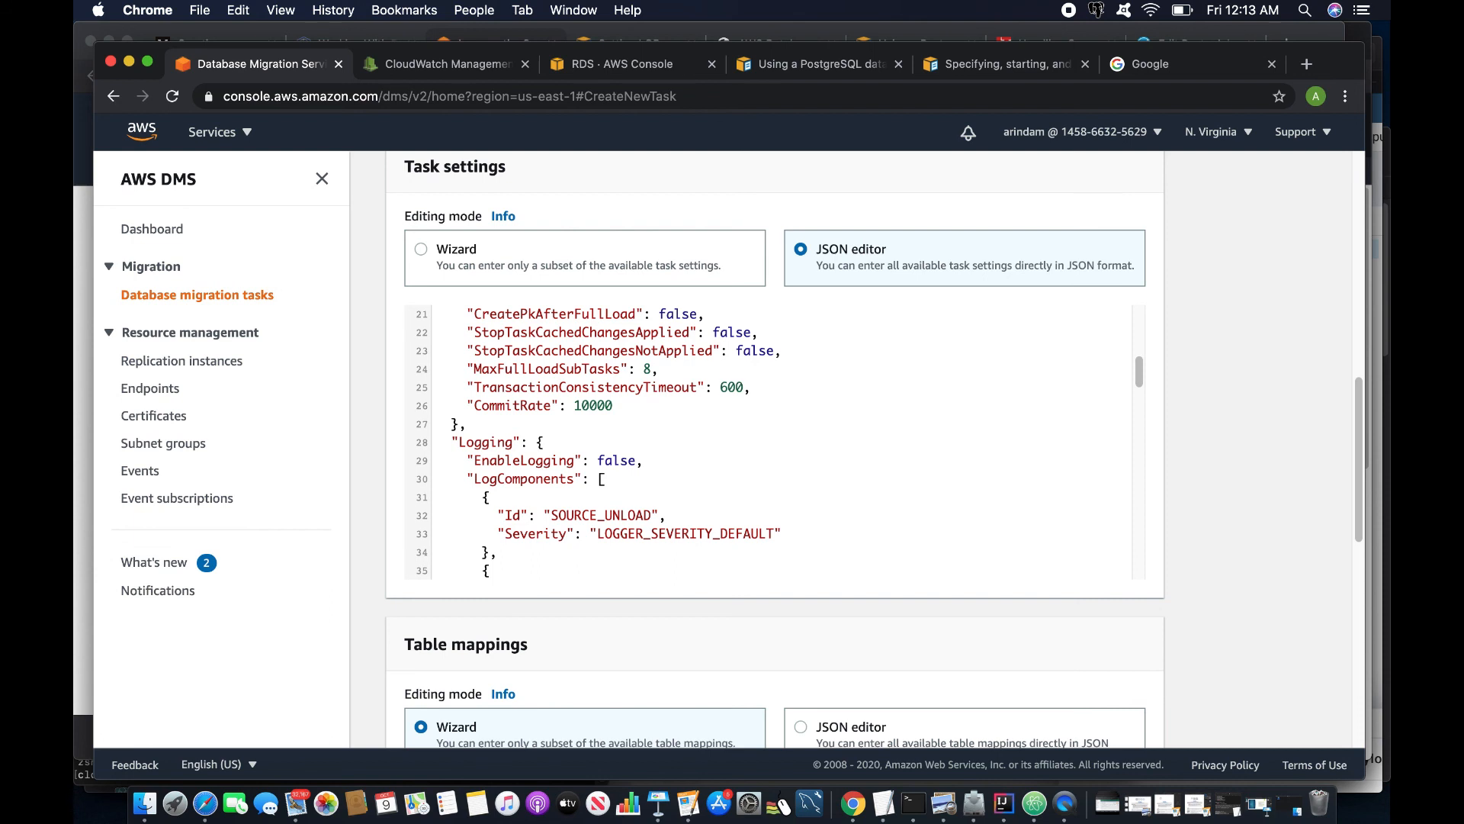
key(Down)
key(Up)
key(Up)
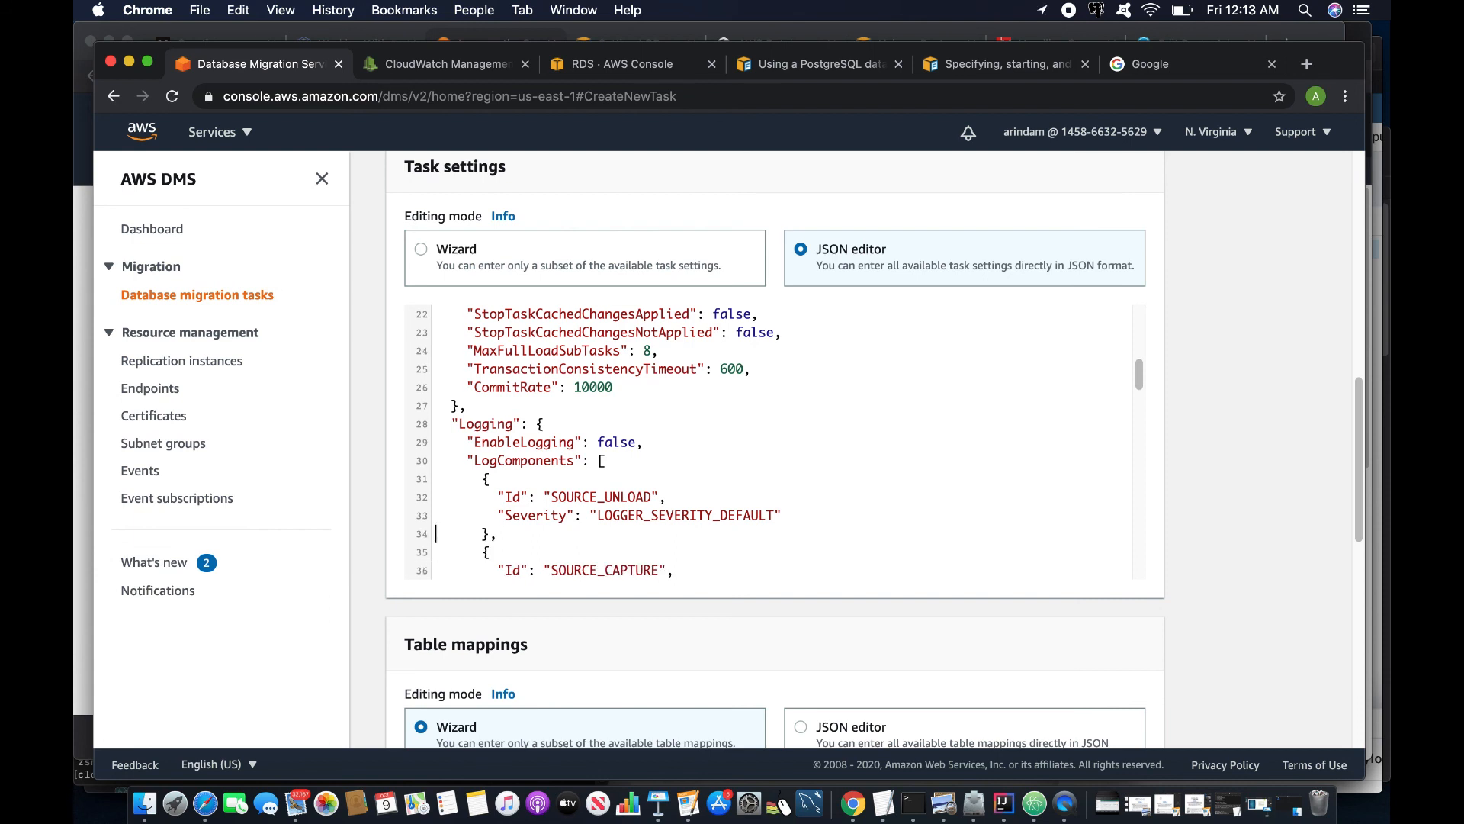
key(Delete)
key(Delete)
key(Delete)
key(Delete)
key(Delete)
text(TAILED_DEBUG)
key(Down)
key(Down)
key(Down)
key(Down)
key(Down)
key(Down)
key(Down)
key(BackSpace)
key(BackSpace)
key(BackSpace)
key(BackSpace)
key(BackSpace)
text(TAILED)DEBUG)
key(Left)
key(Left)
key(Left)
key(Left)
key(Left)
key(BackSpace)
text(_)
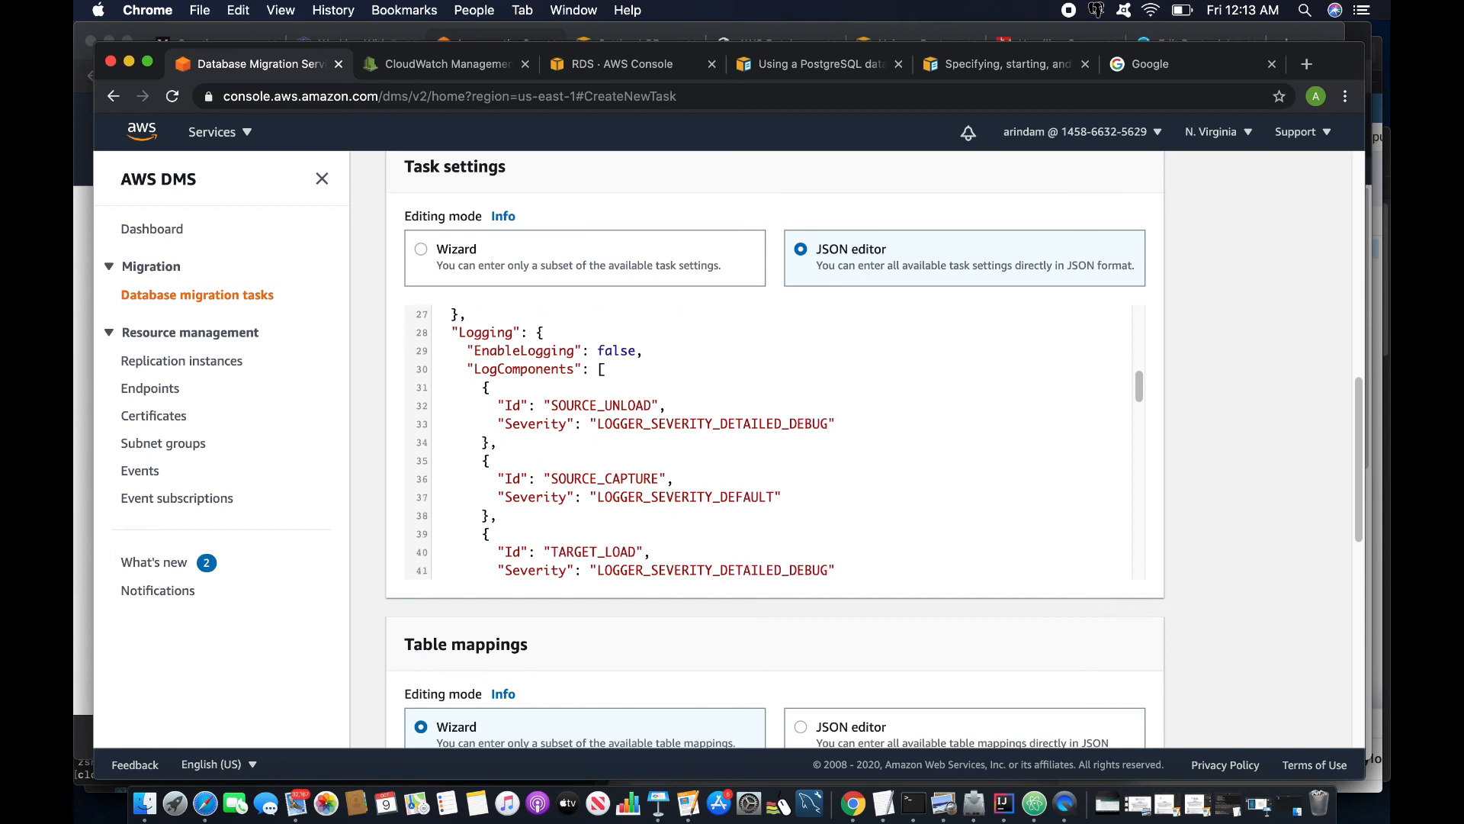
key(Down)
key(Down)
key(Down)
key(Down)
key(Down)
key(Down)
key(Down)
key(Down)
key(Down)
key(Down)
key(Down)
key(Down)
- Set LimitedSizeLobMode to false in the JSON task settings
key(Down)
key(Down)
key(Down)
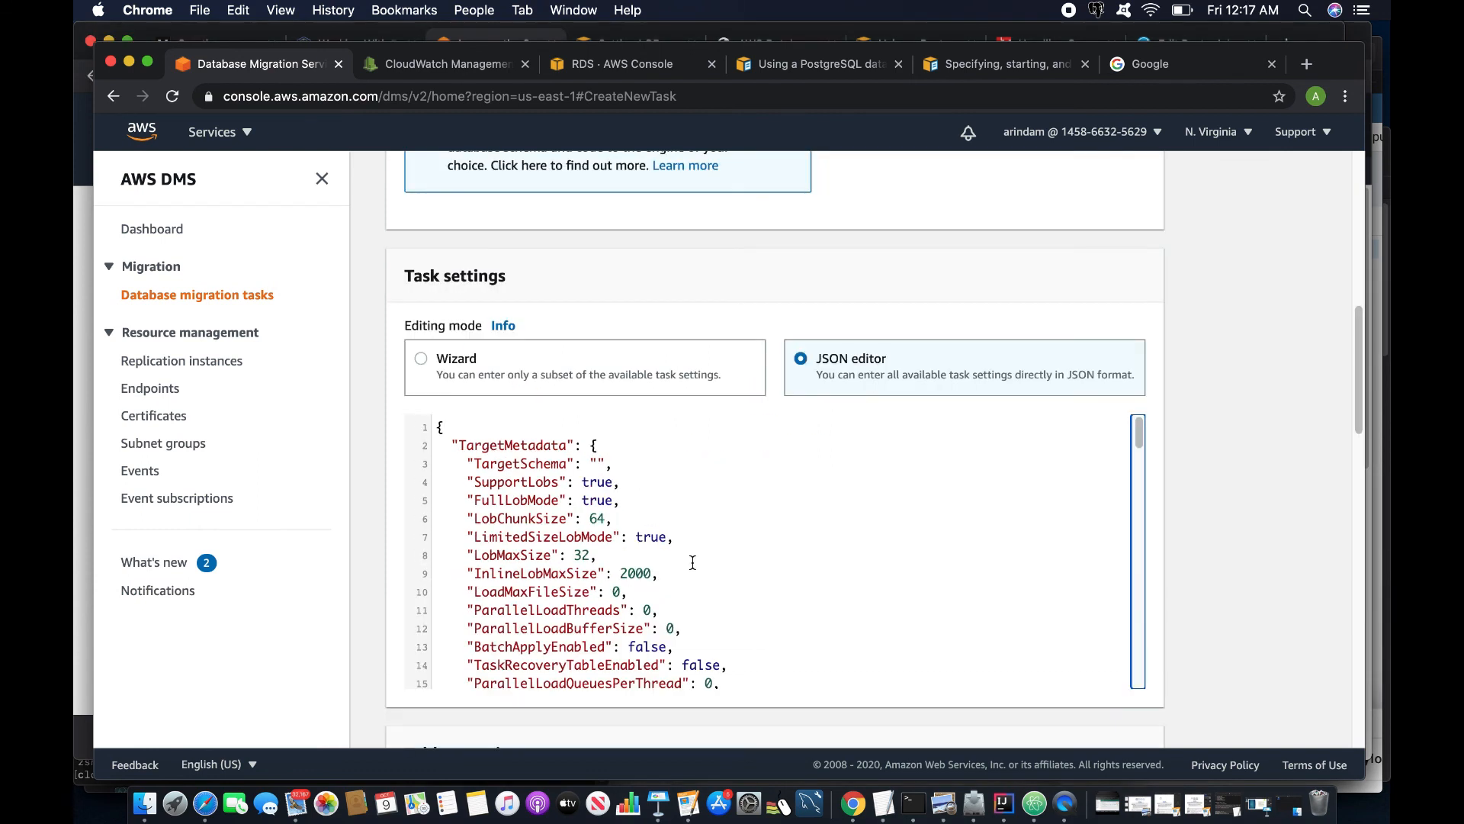
double_click(623, 573)
key(BackSpace)
text(false)
double_click(654, 538)
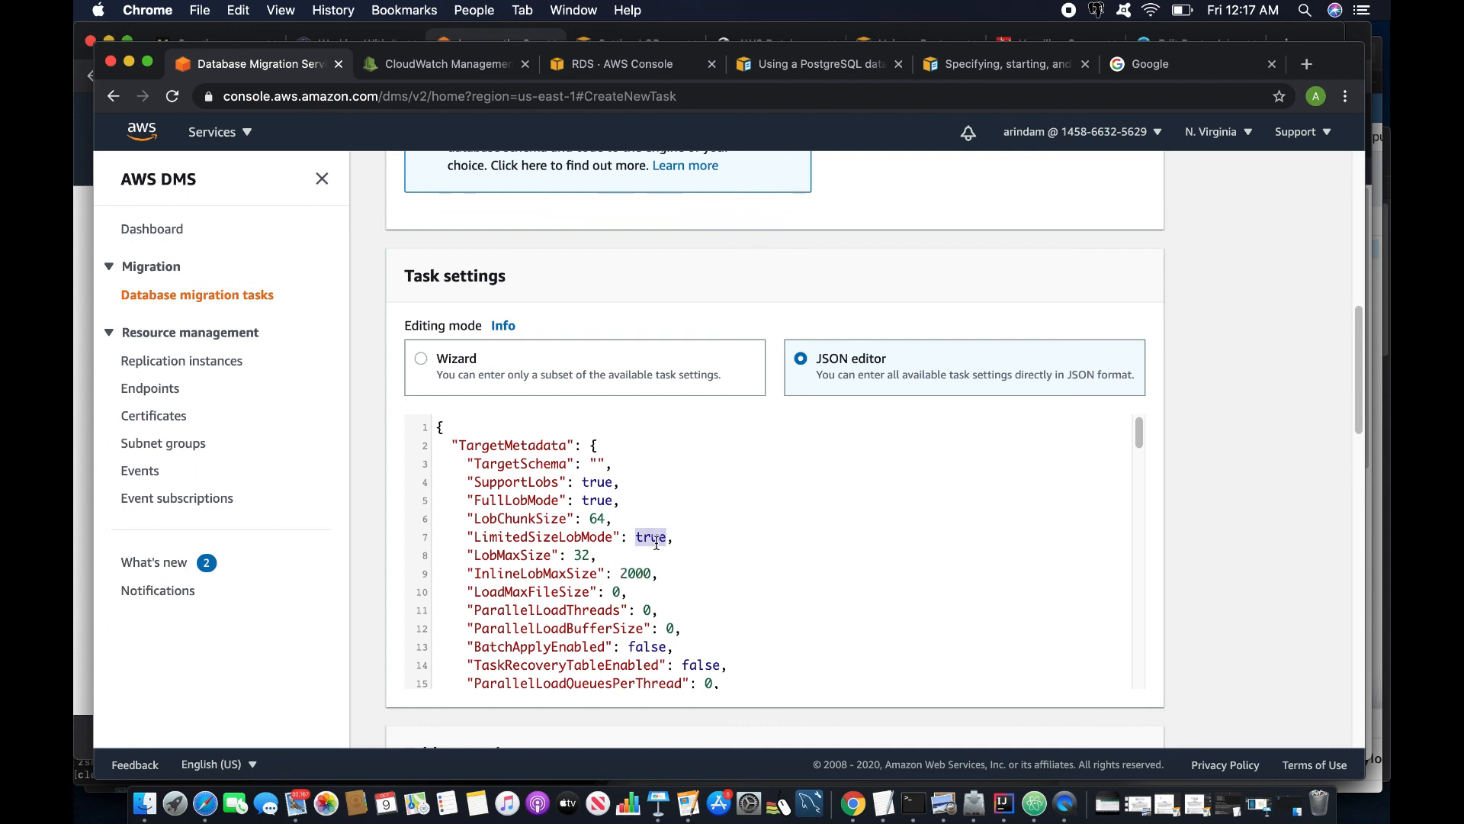
text(false)
key(Down)
key(Down)
drag(483, 537, 652, 538)
click(556, 488)
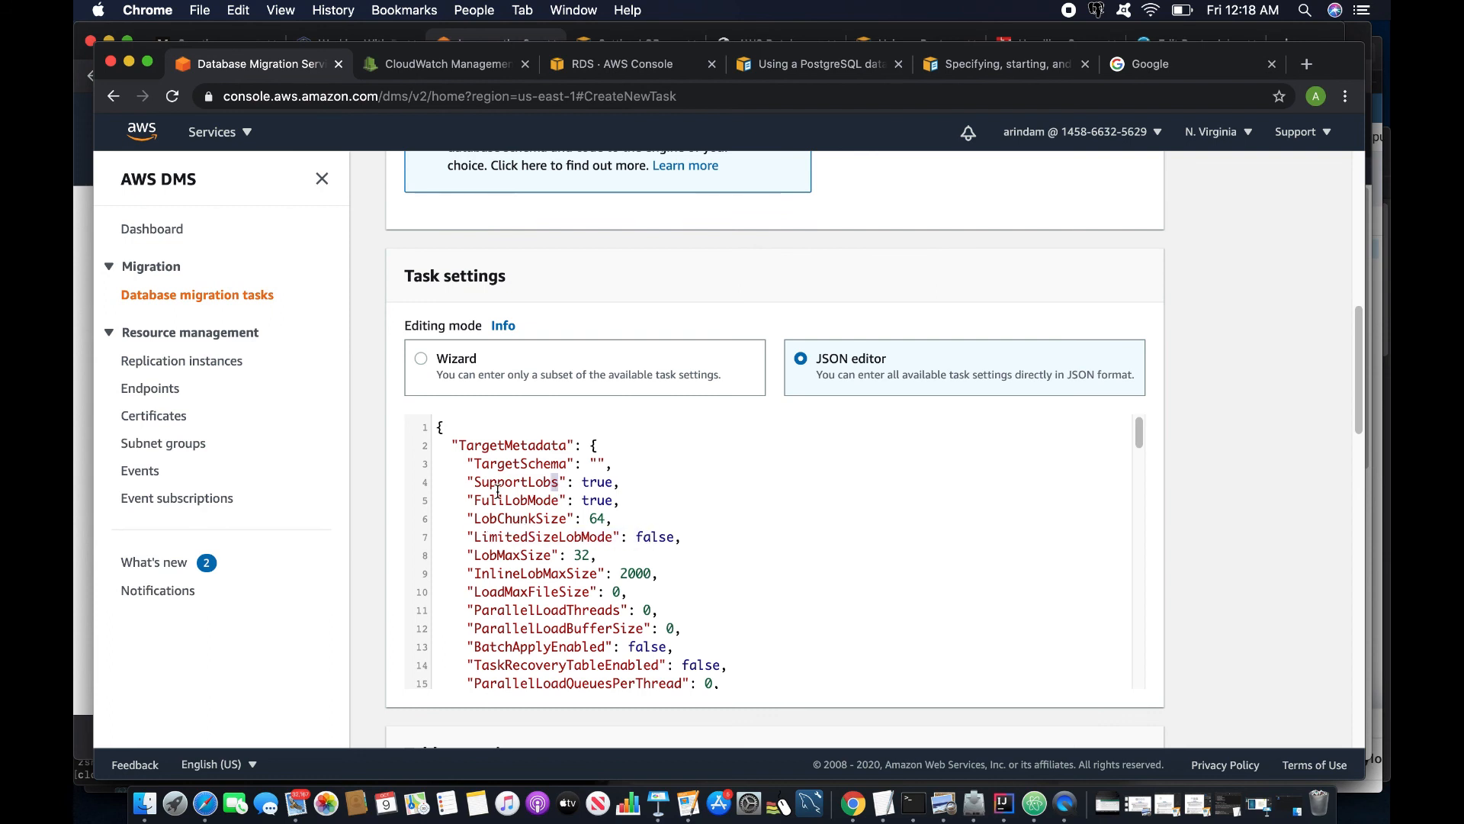
- Create the migration task with these LOB and logging settings
scroll(758, 635, down, 5)
scroll(758, 635, down, 20)
click(1121, 712)
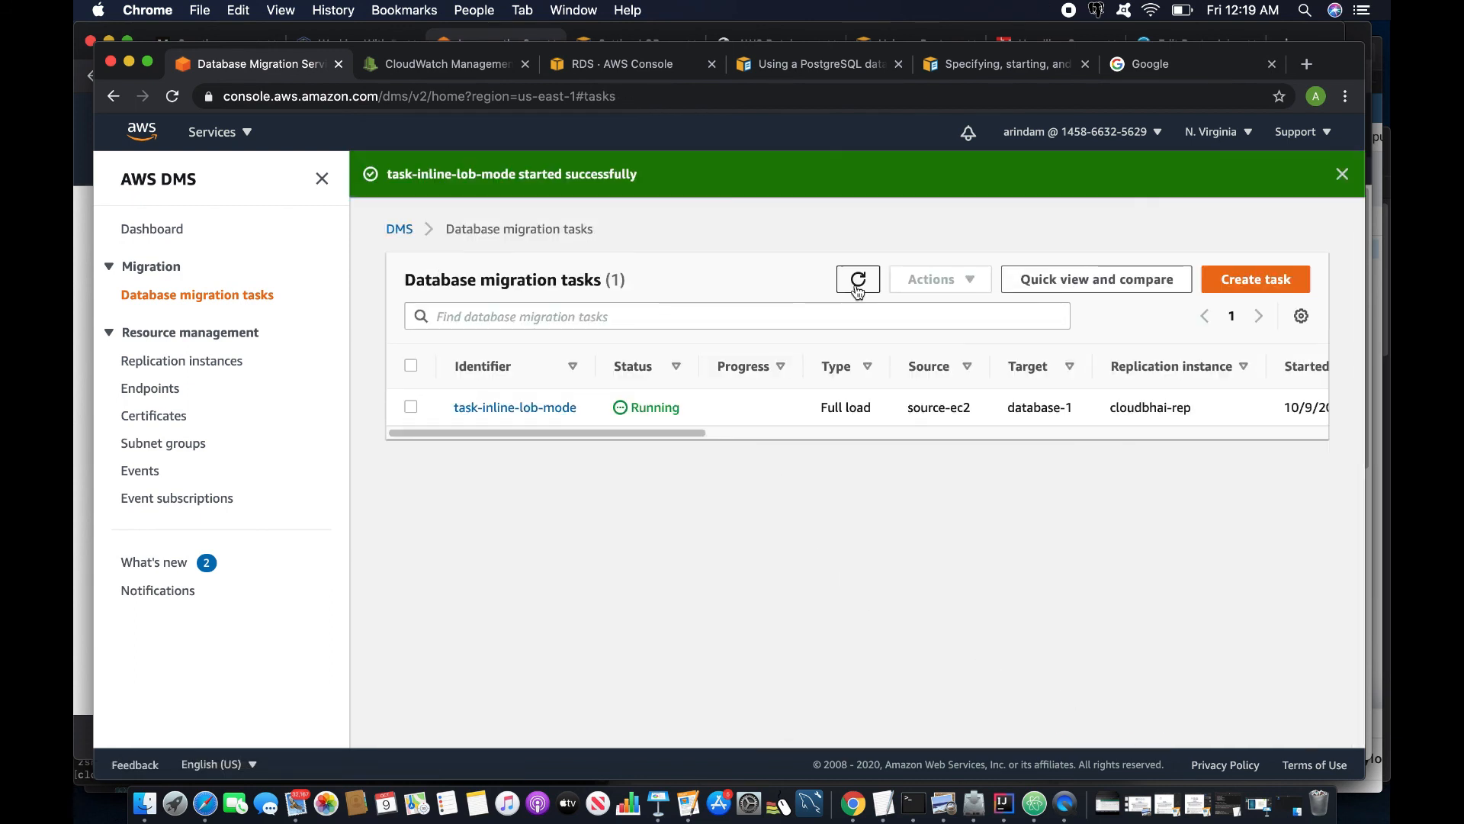
- Refresh the task list and check task-inline-lob-mode's table statistics: image table completed, 10 rows
click(855, 286)
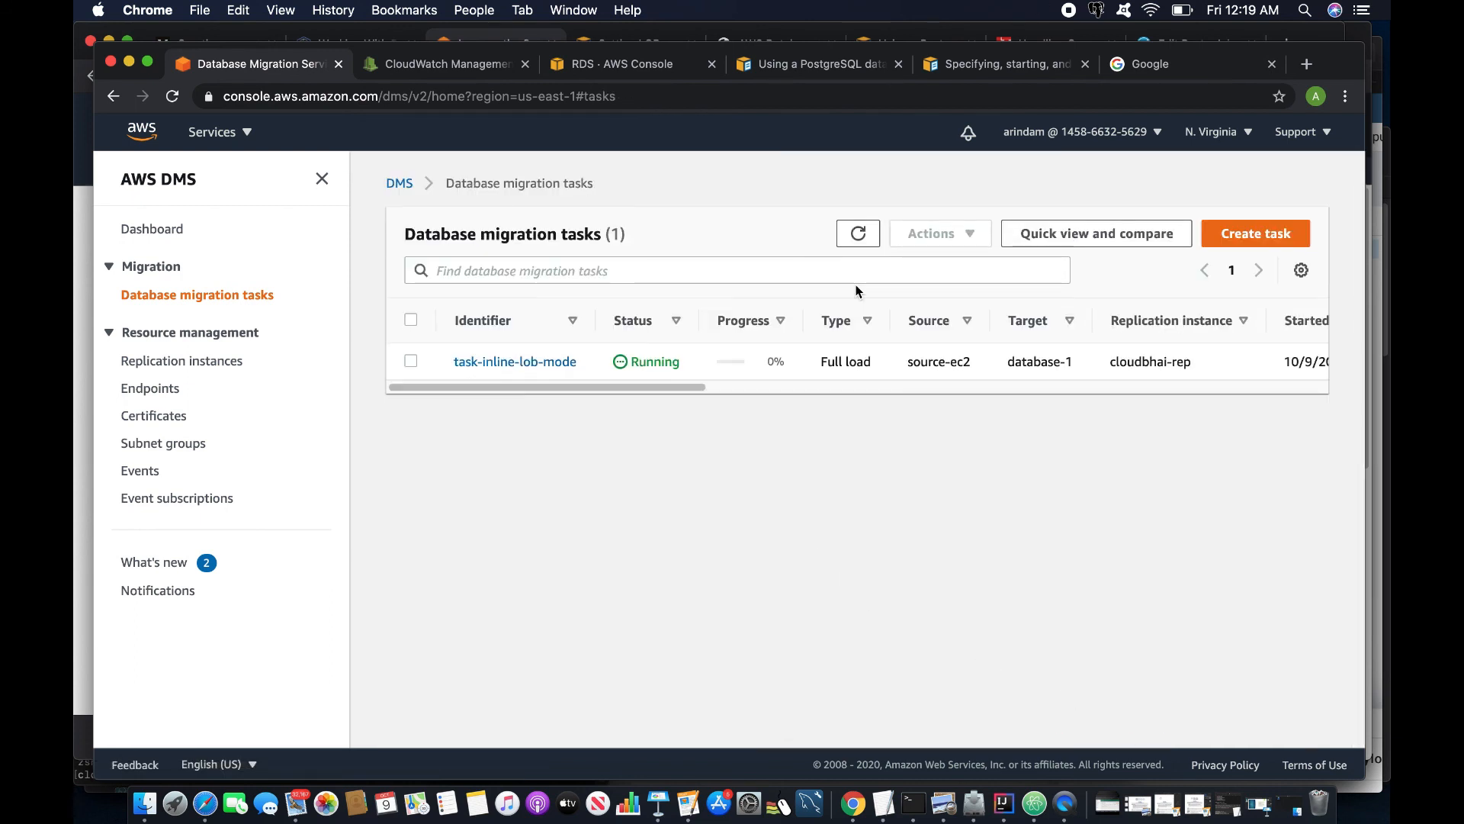
click(561, 360)
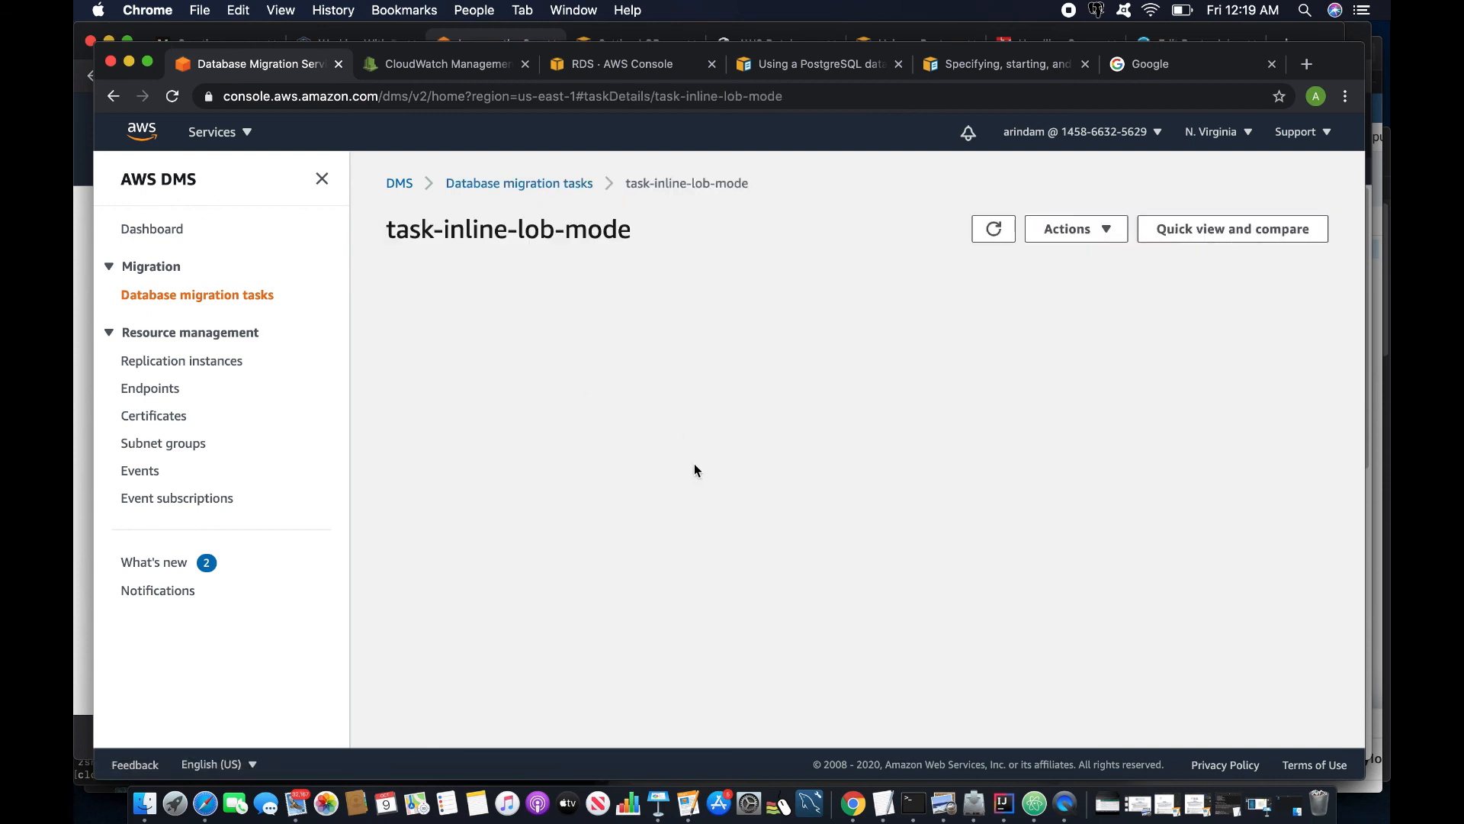
click(589, 443)
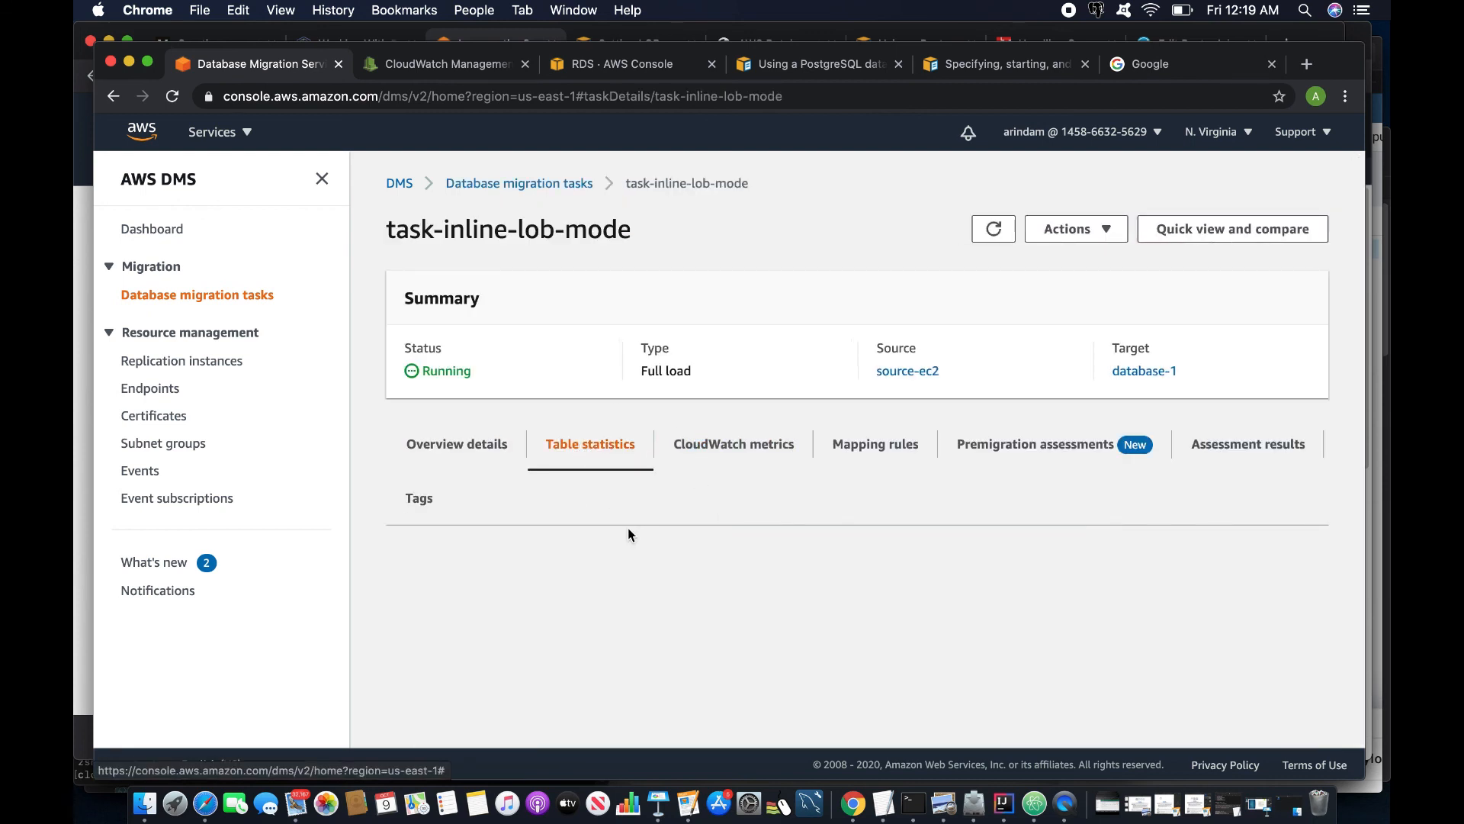
scroll(633, 534, down, 2)
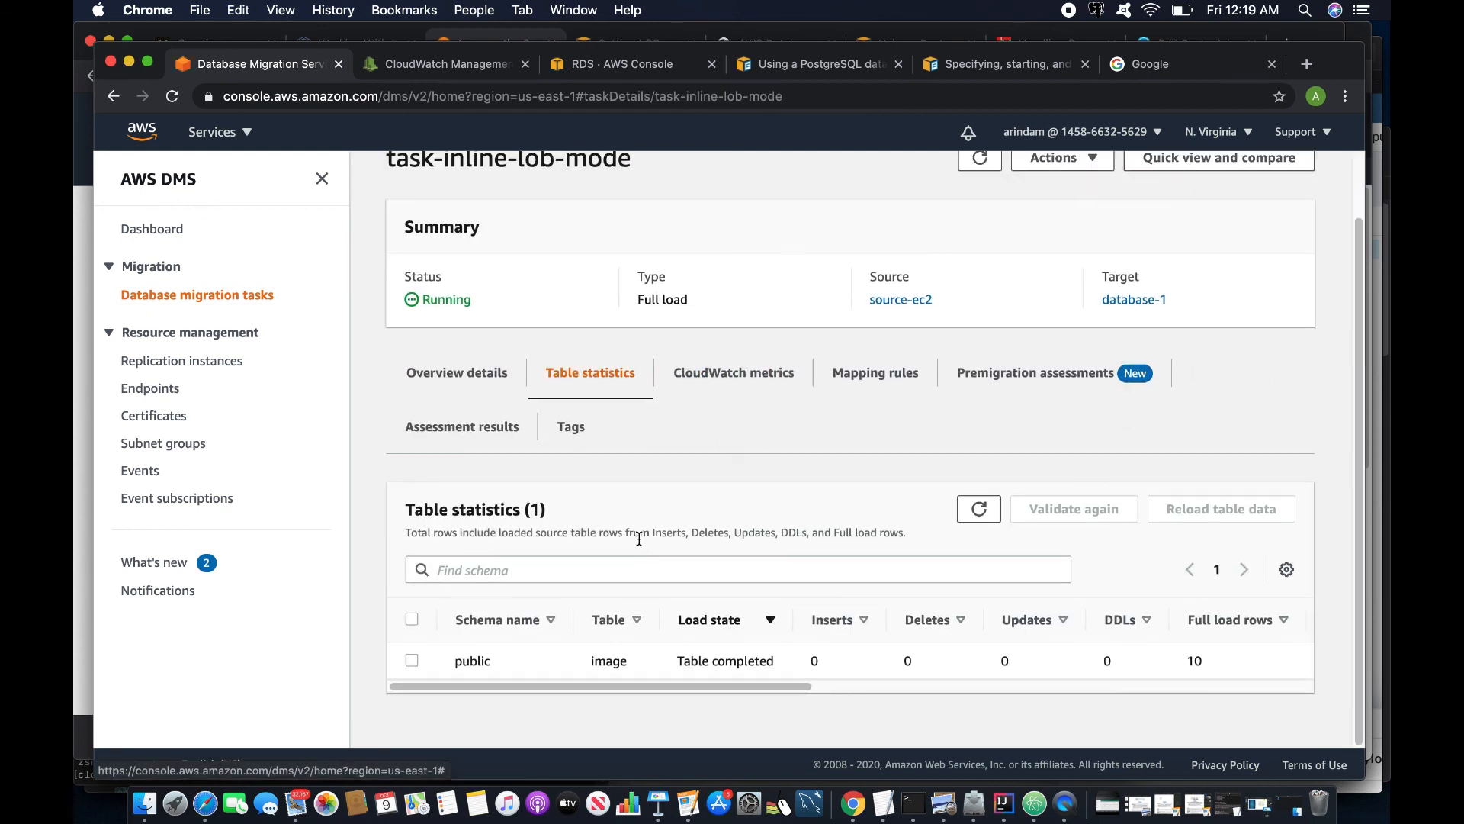
click(914, 811)
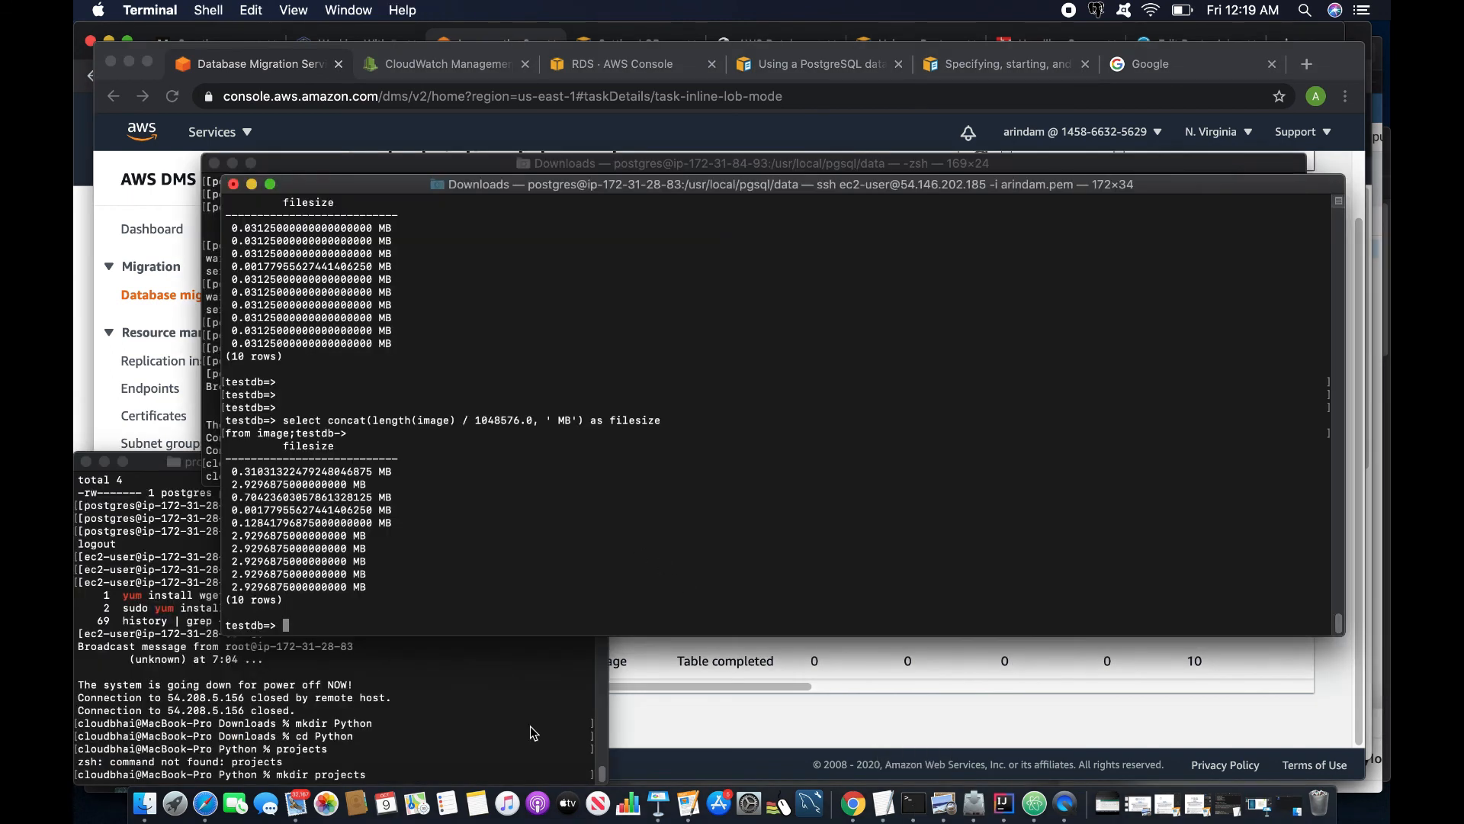
- Rerun the image size query and confirm task-inline-lob-mode shows Load complete at 100%
key(super+Tab)
right_click(742, 269)
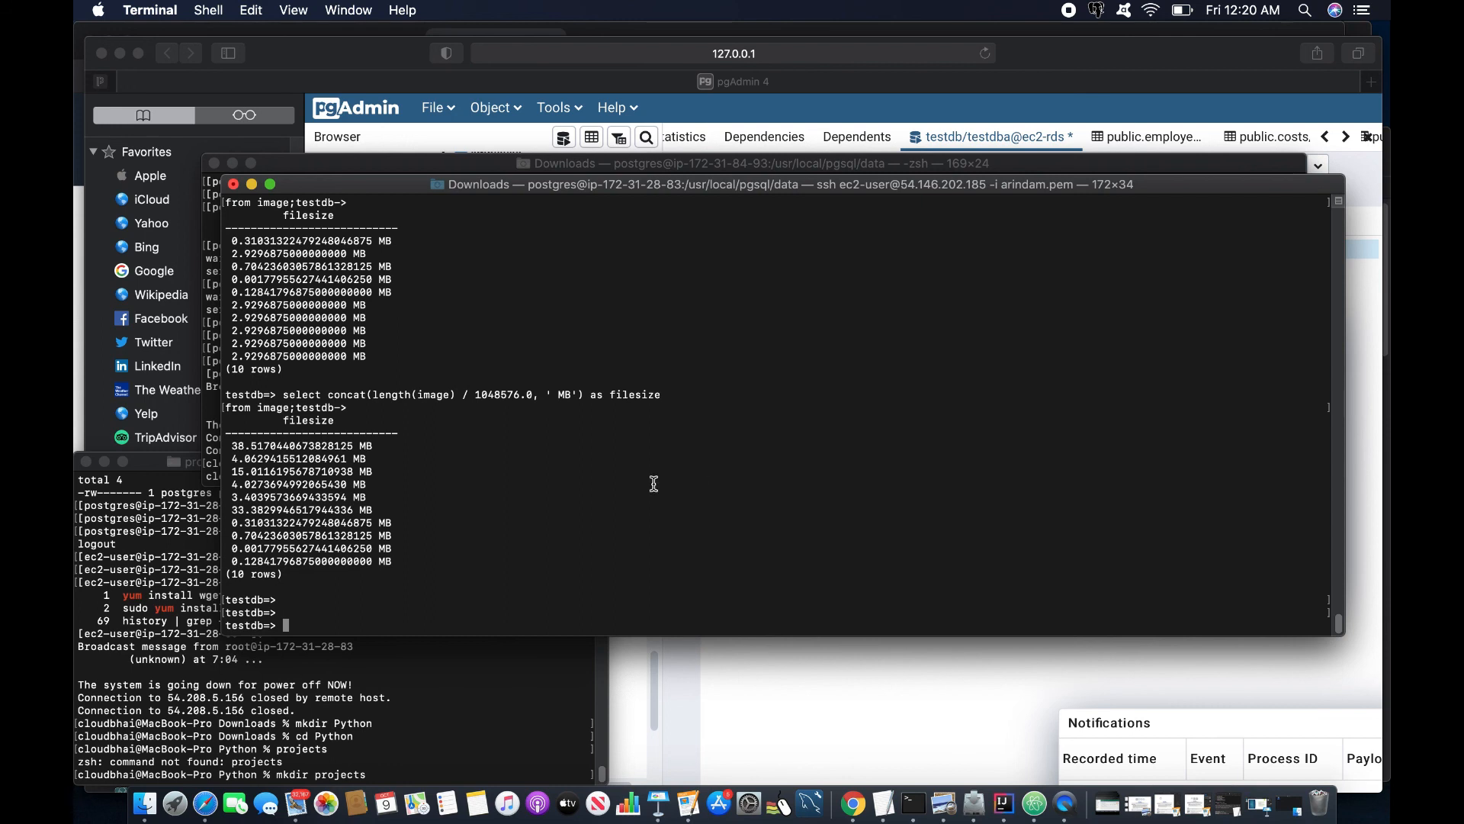
key(super+Tab)
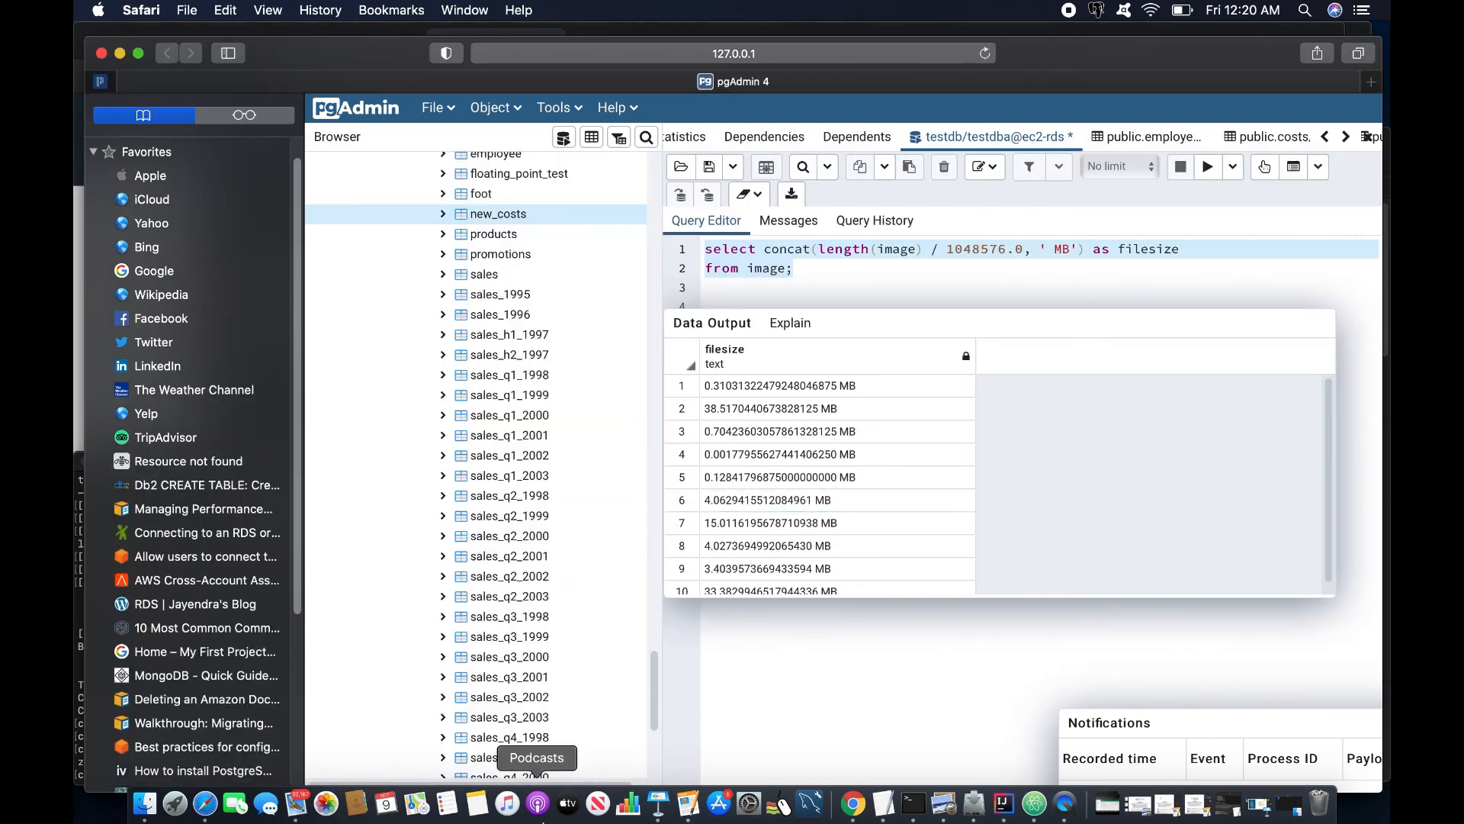
click(854, 803)
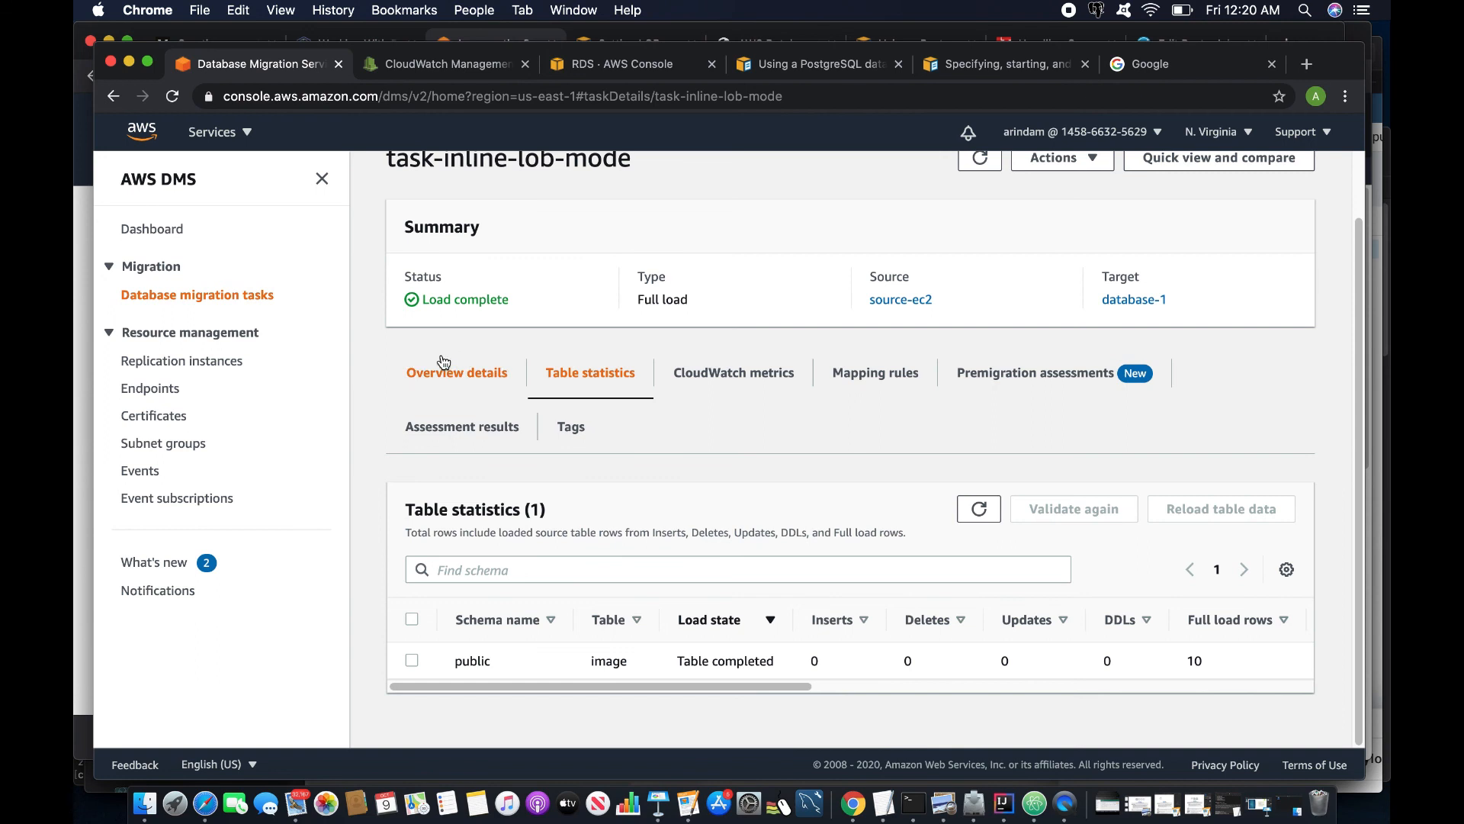
click(221, 297)
click(508, 360)
scroll(823, 627, down, 5)
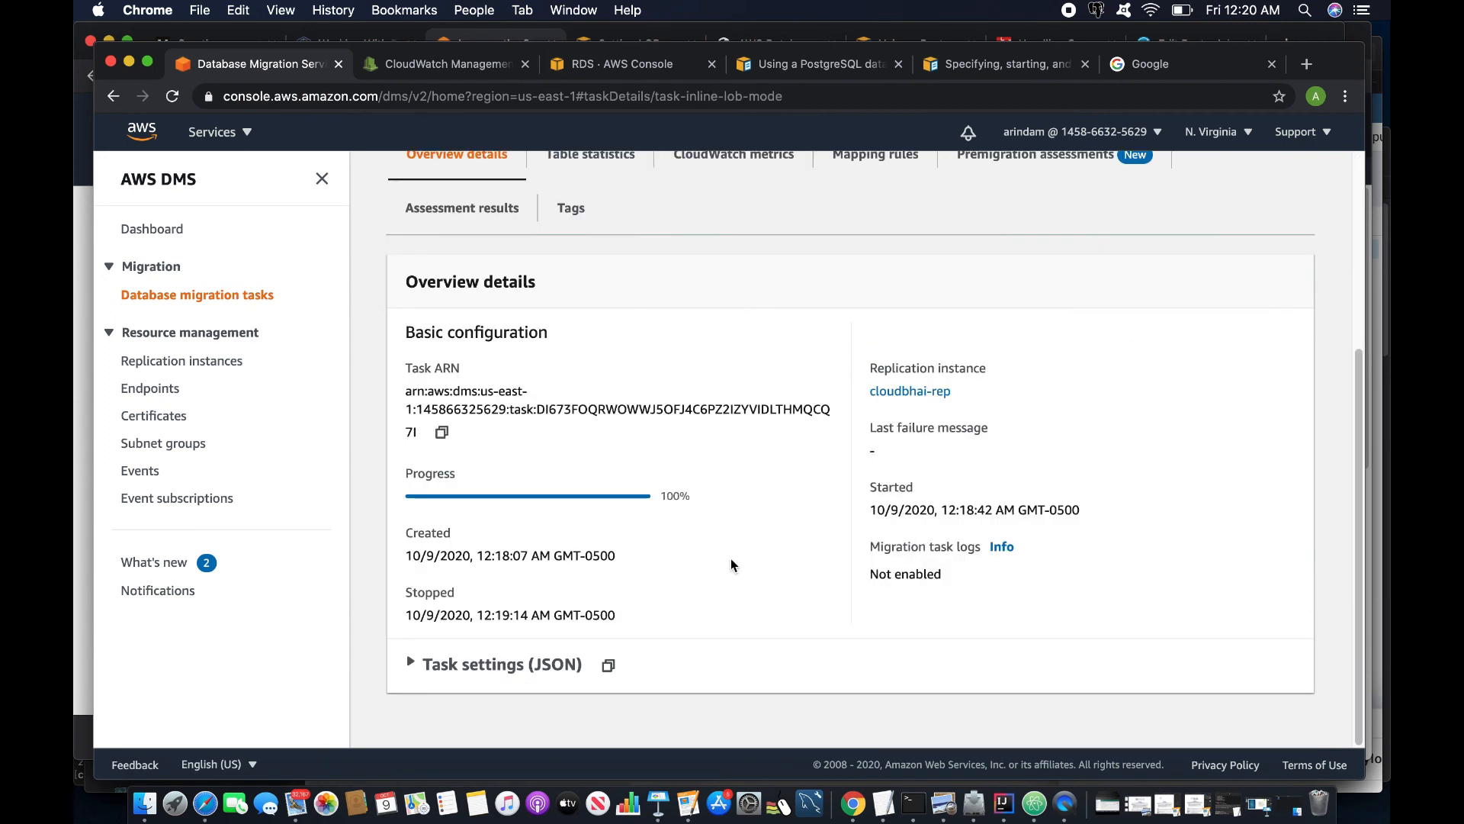
scroll(729, 562, up, 5)
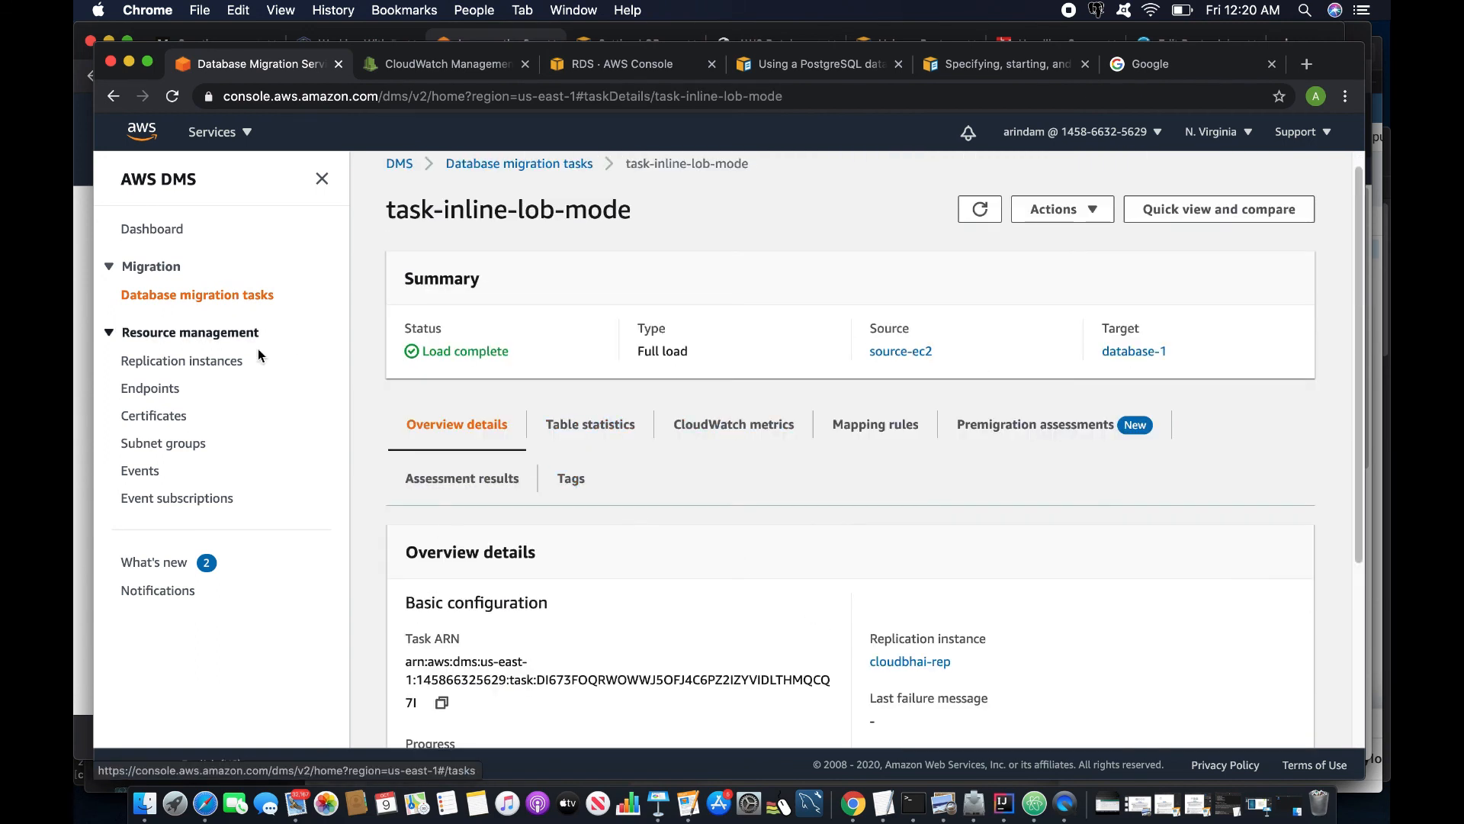
scroll(258, 350, down, 1)
- Highlight the ten untruncated image sizes in psql, picking out the largest, about 38.52 MB
key(super+Tab)
drag(231, 446, 432, 567)
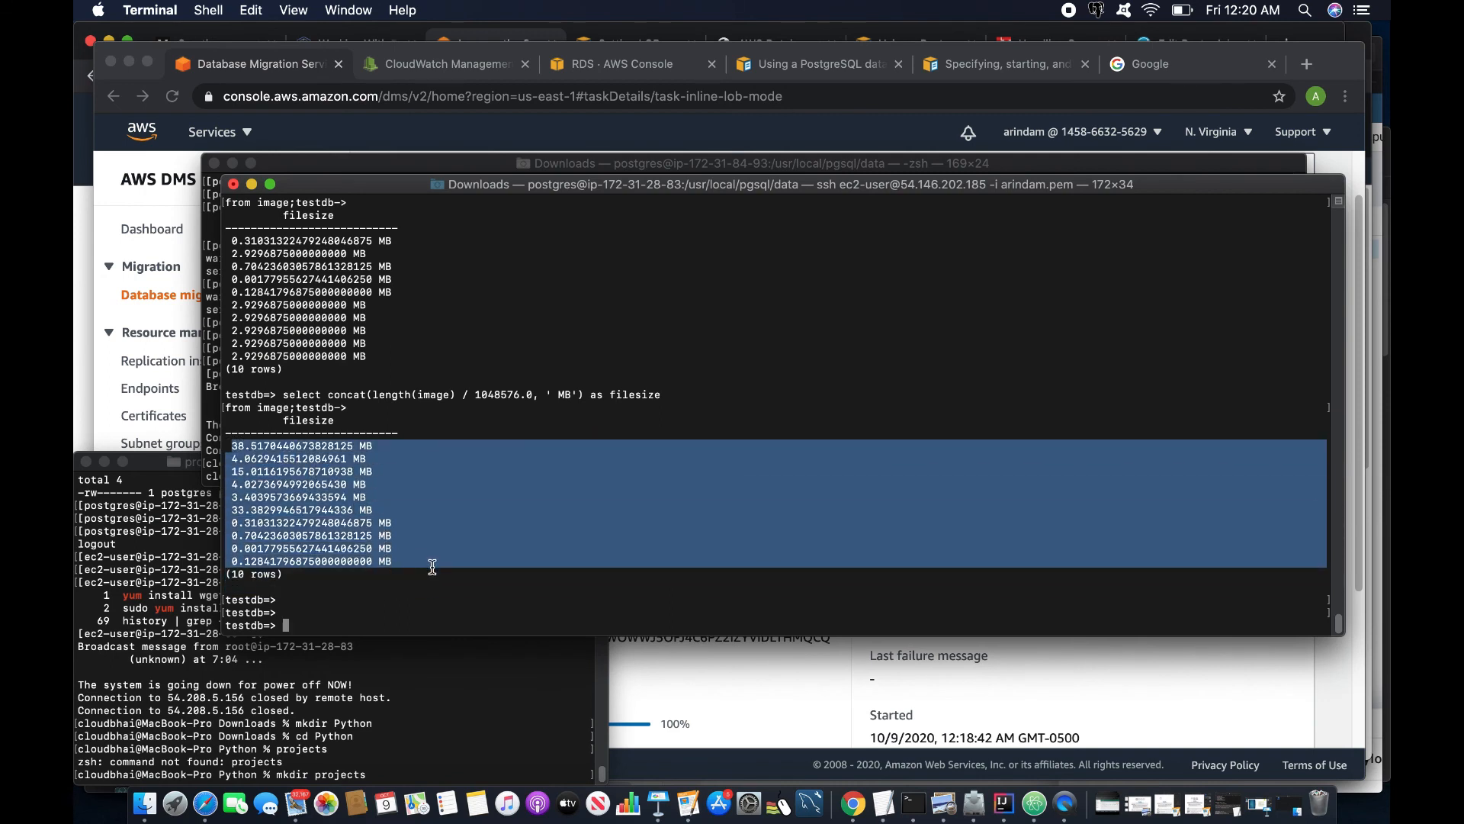
double_click(261, 446)
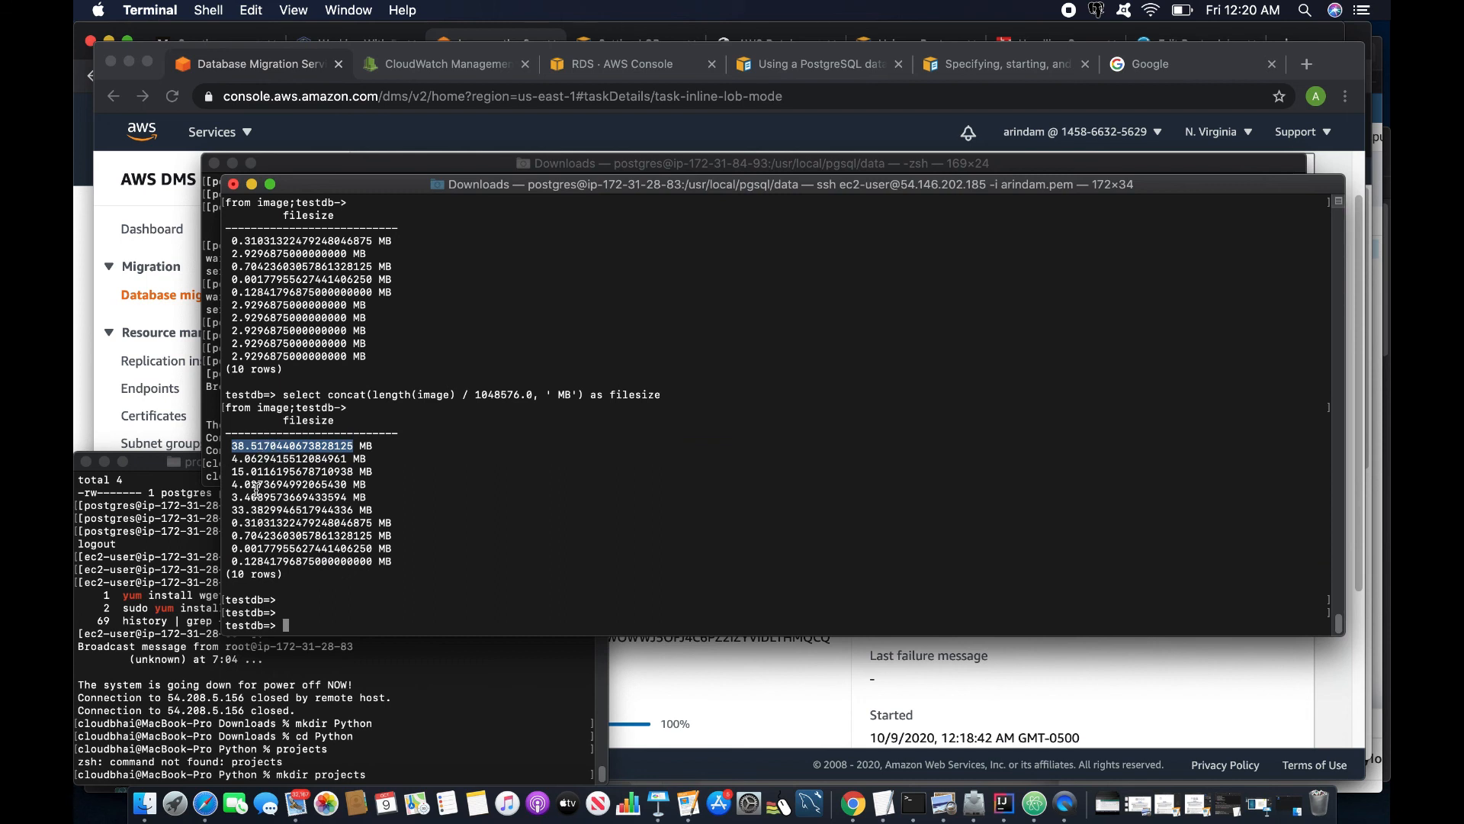